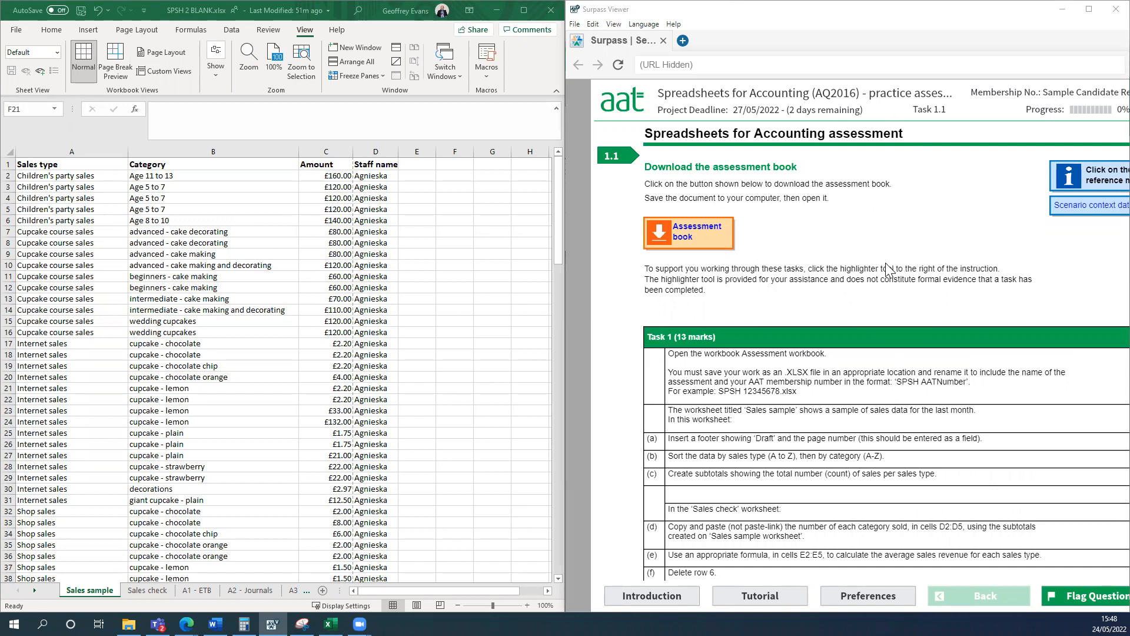
Read the Task 1 instructions in the assessment and review the column headings of the Sales sample worksheet.
scroll(889, 270, "down", 1)
scroll(881, 266, "up", 1)
scroll(842, 309, "down", 1)
scroll(840, 306, "down", 1)
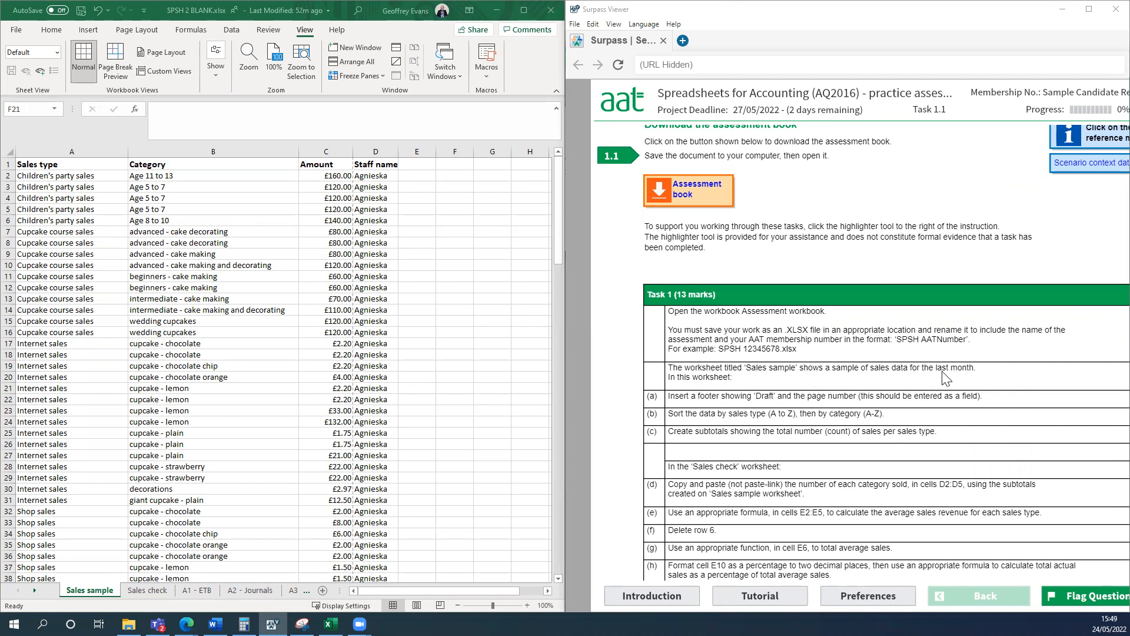
left_click(92, 590)
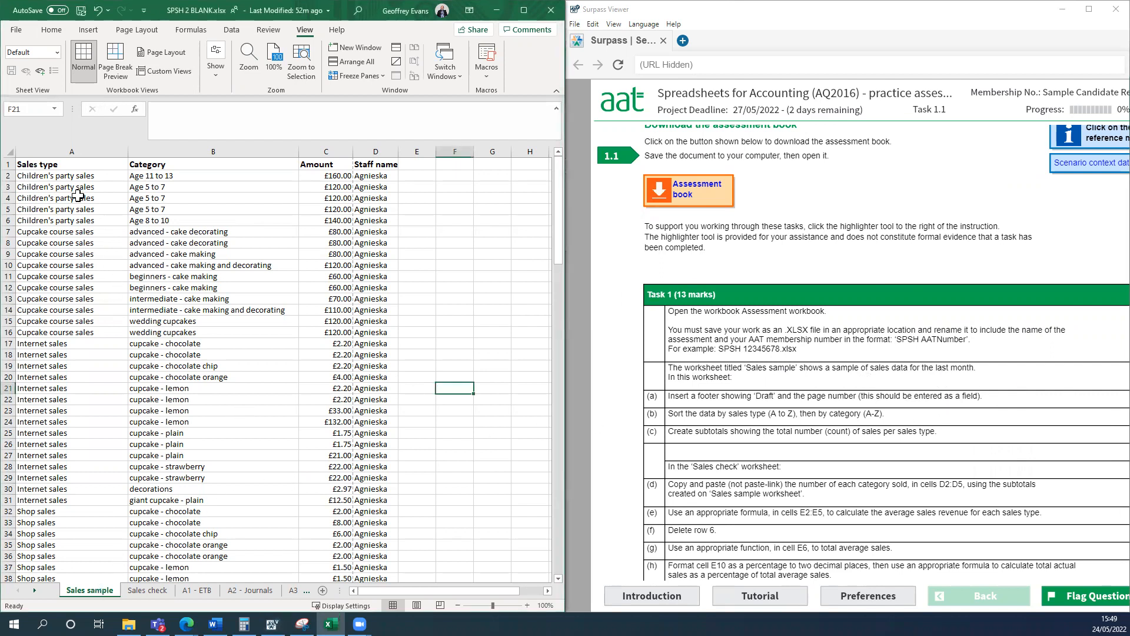
left_click(62, 160)
left_click(267, 160)
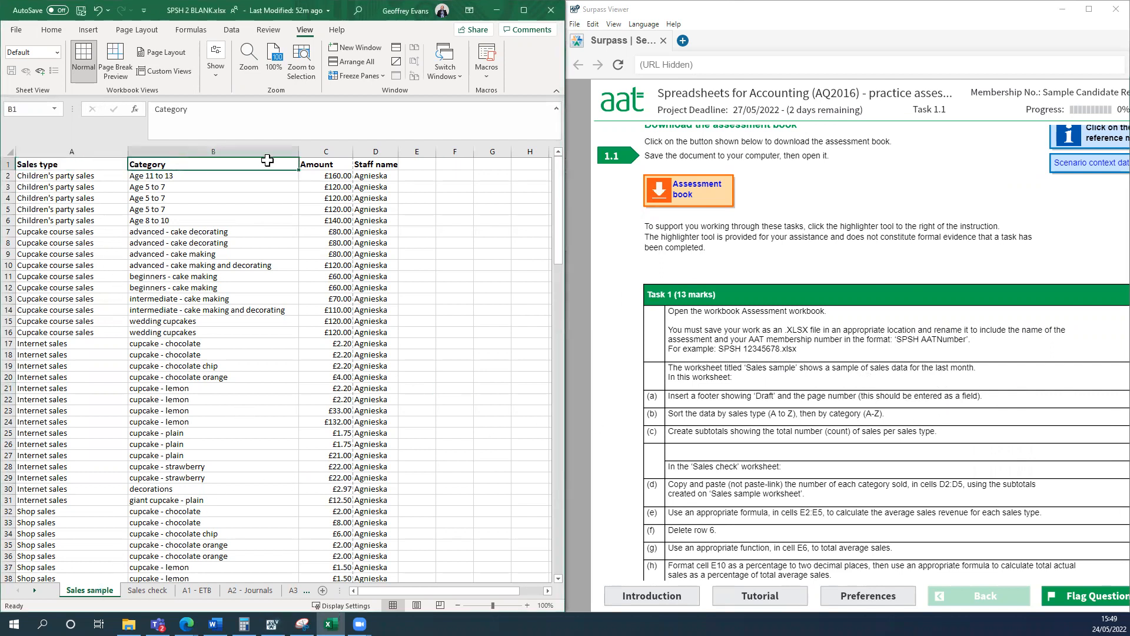
left_click(327, 165)
left_click(368, 167)
left_click(455, 251)
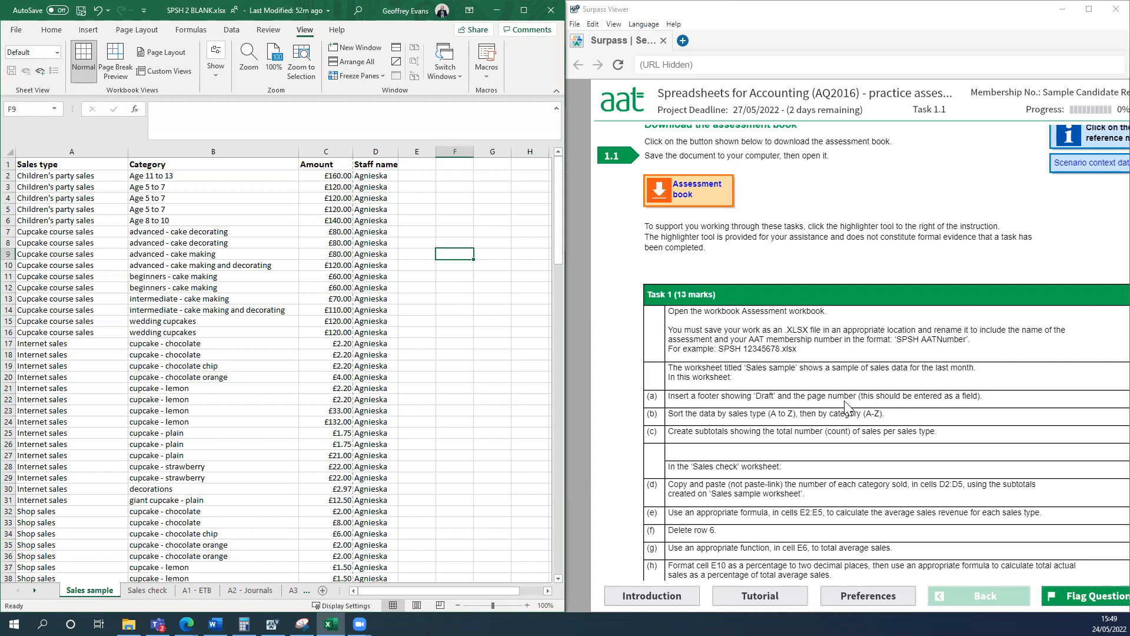
left_click(527, 389)
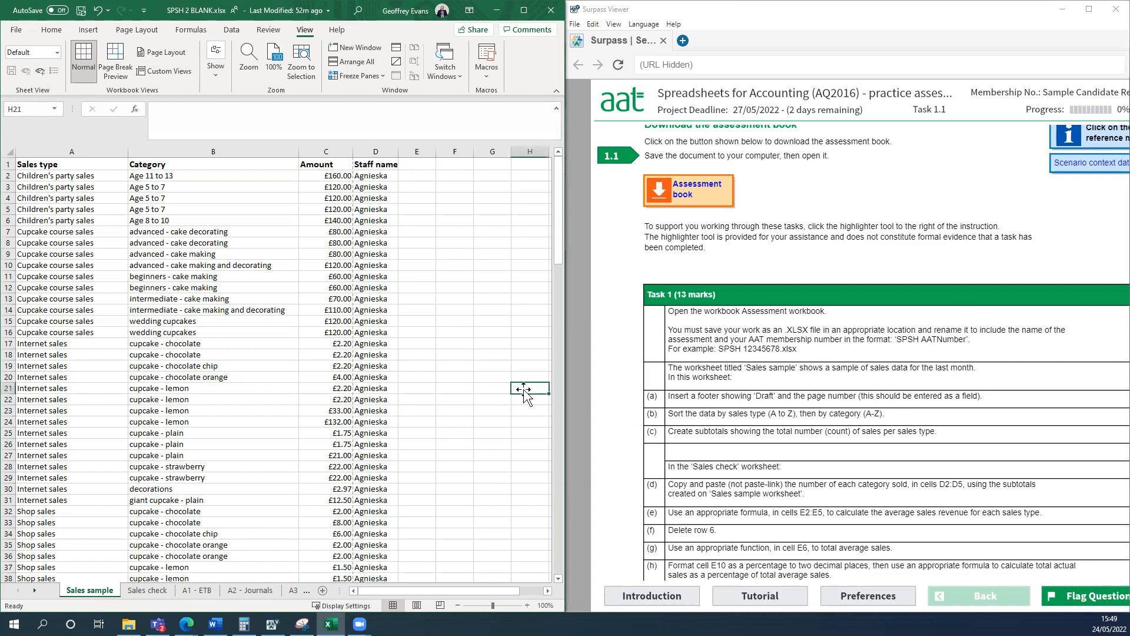
Maximise the workbook window and display the Sales sample worksheet in Page Layout view.
left_click(521, 13)
left_click(242, 244)
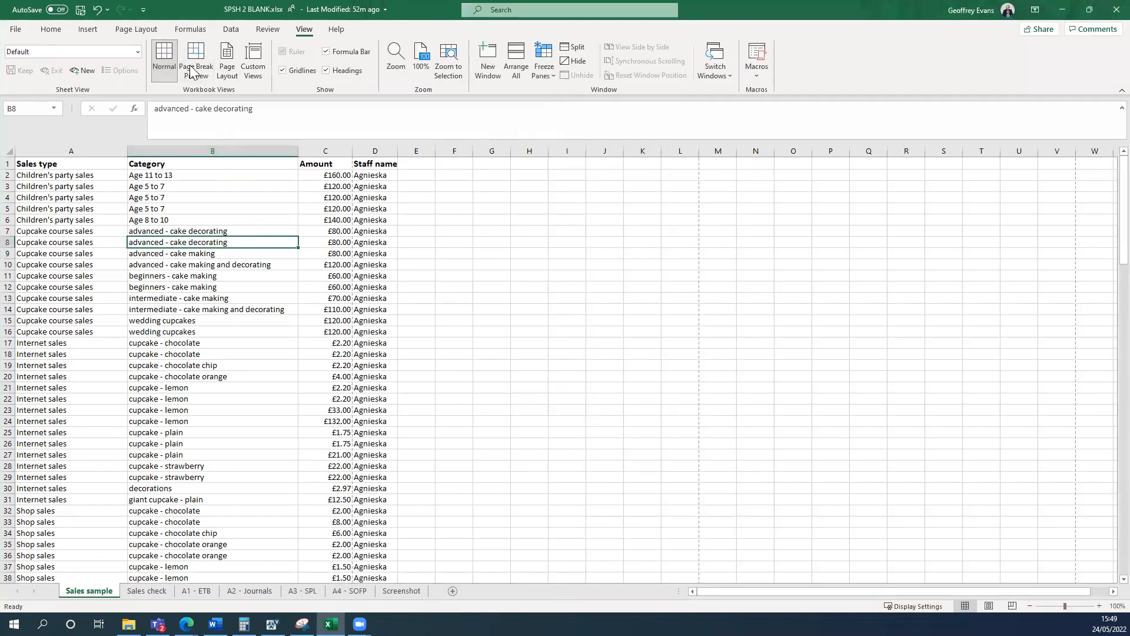
left_click(226, 65)
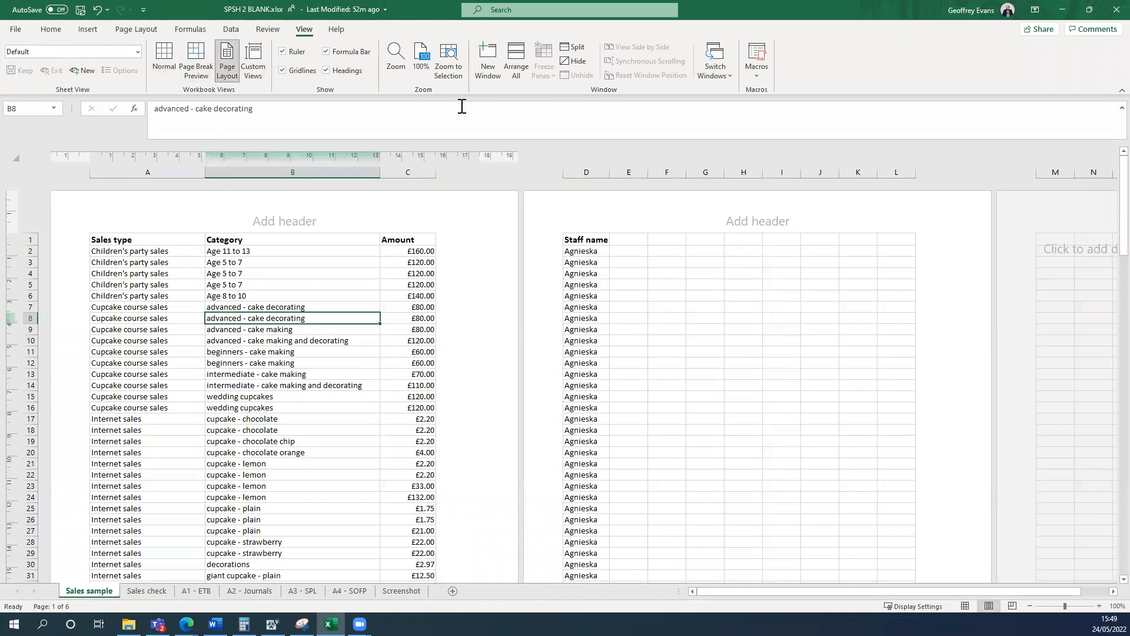
Insert a footer on the Sales sample worksheet with the text Draft and a page number field in its right-hand section.
left_click(87, 30)
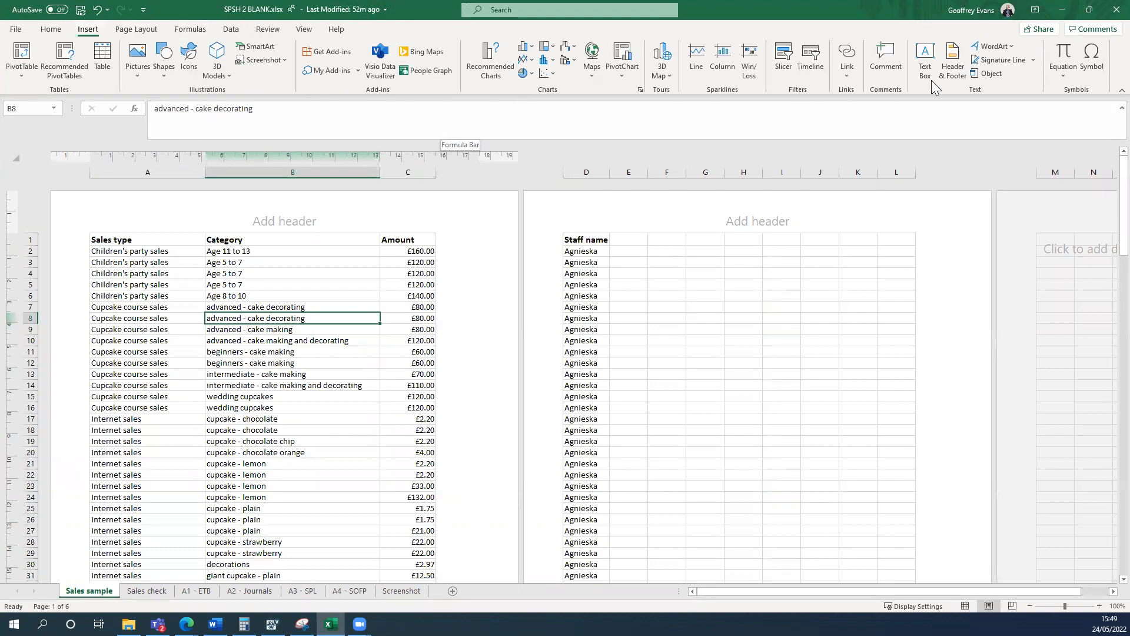
left_click(950, 74)
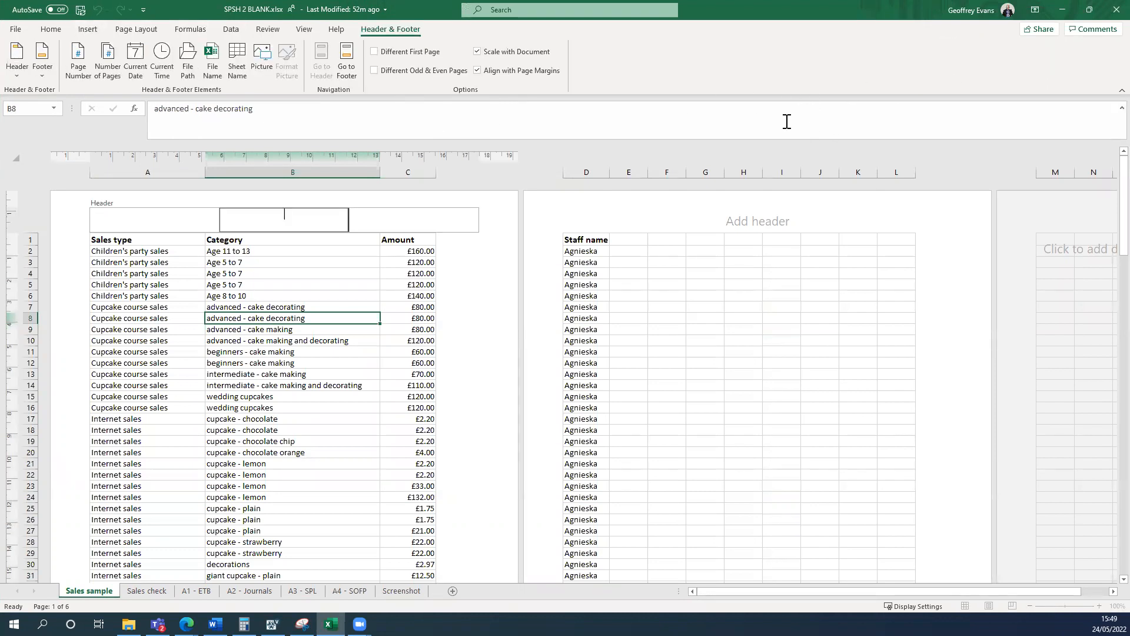
left_click(345, 71)
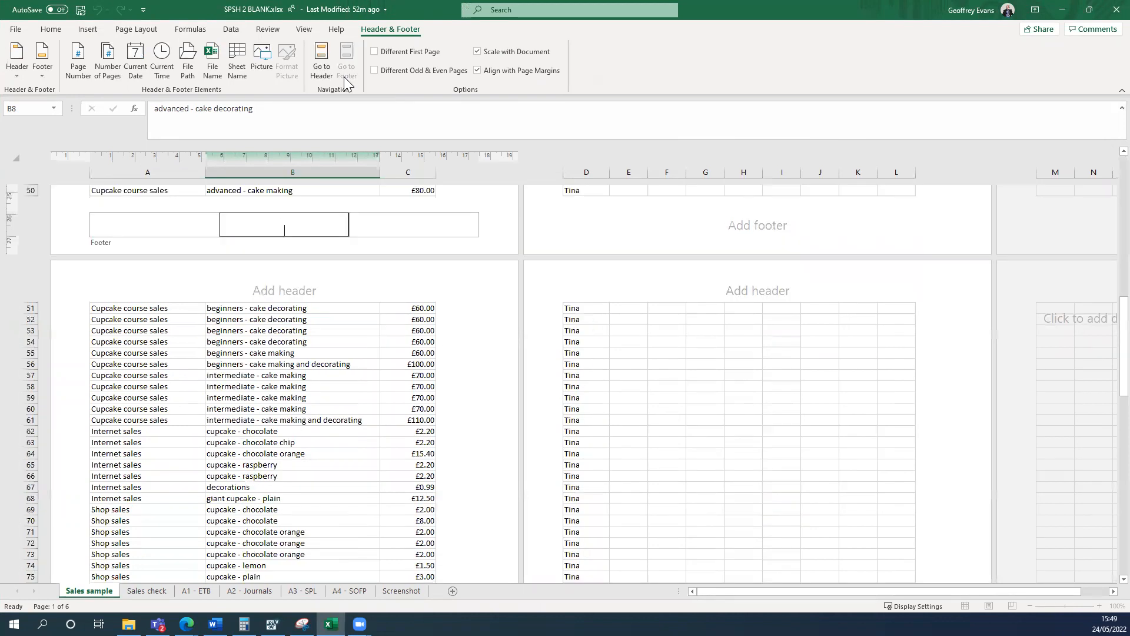
left_click(410, 232)
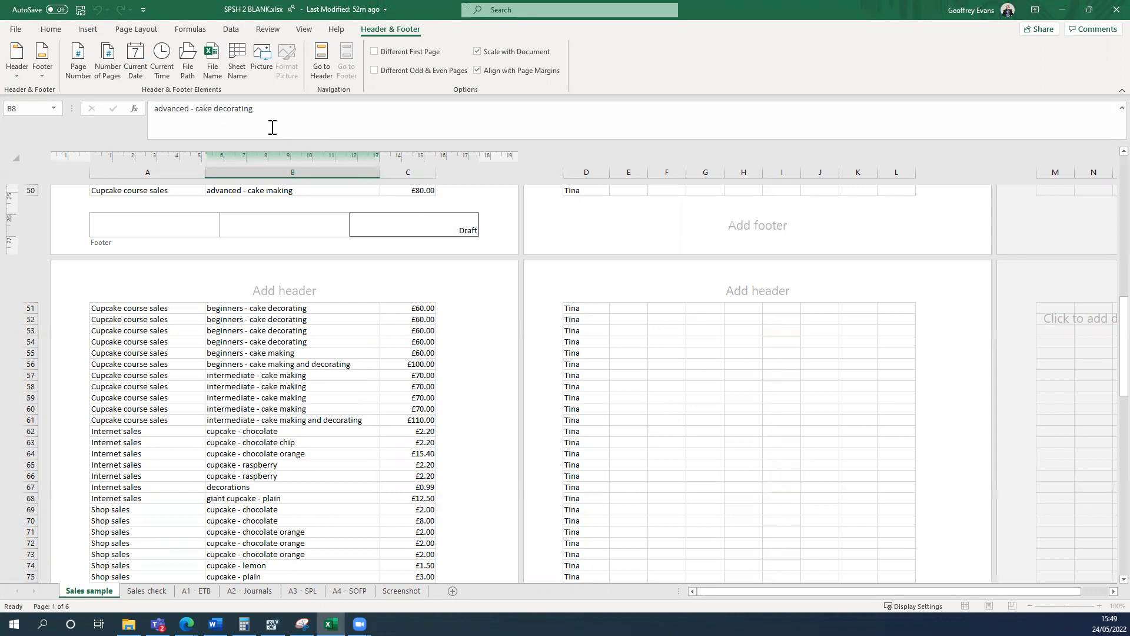
left_click(78, 64)
left_click(214, 322)
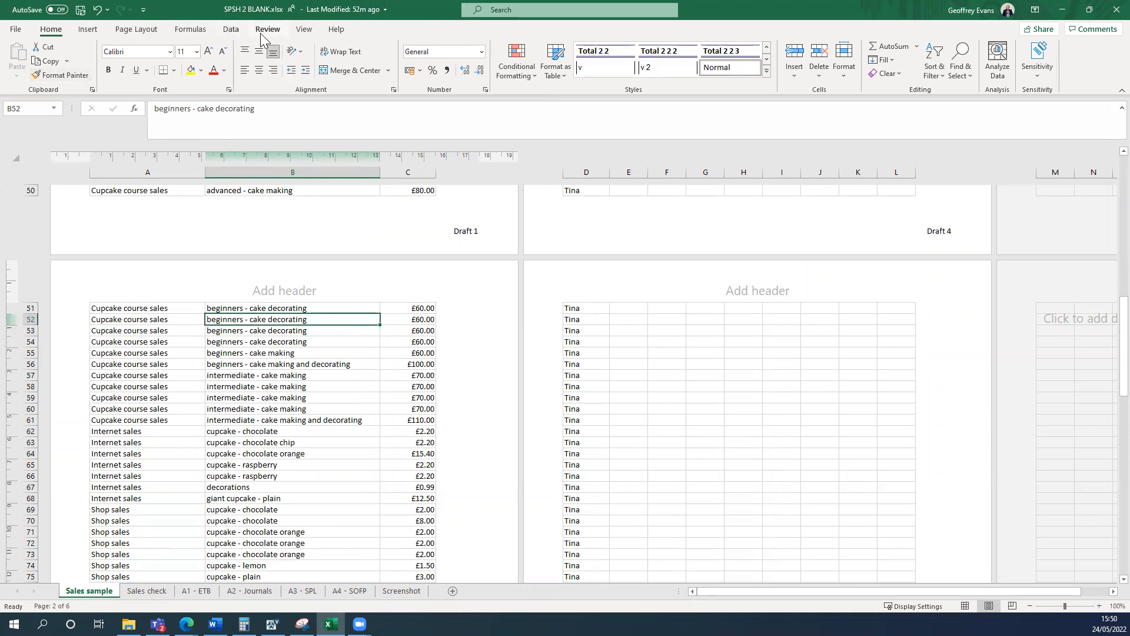
Return the Sales sample worksheet to Normal view and go back to the start of the data.
left_click(307, 32)
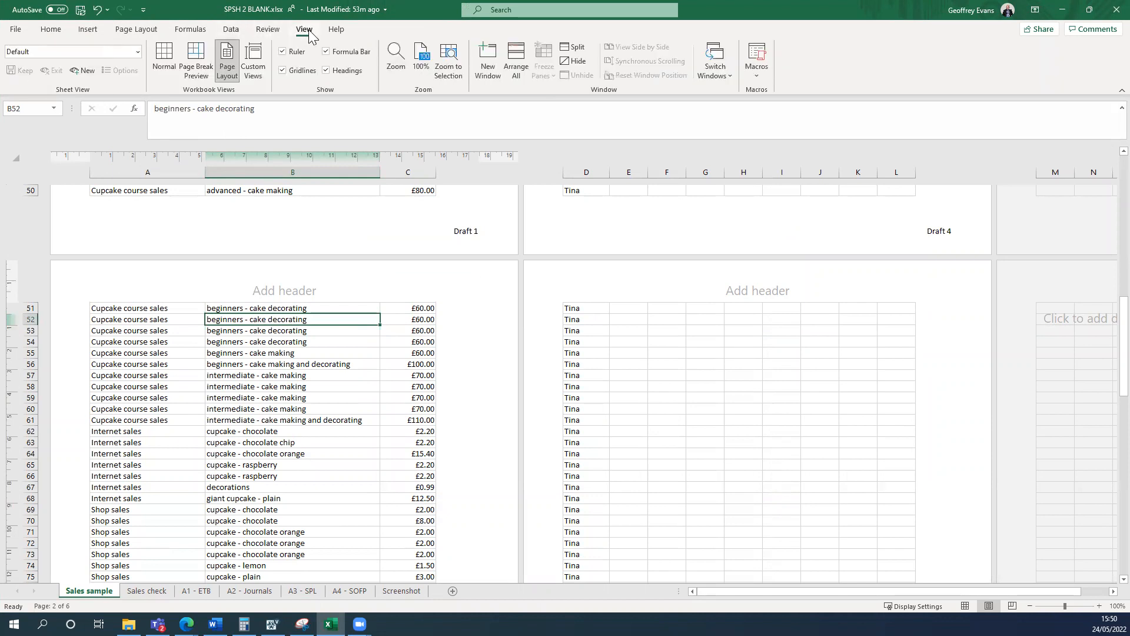
left_click(166, 65)
scroll(423, 379, "up", 6)
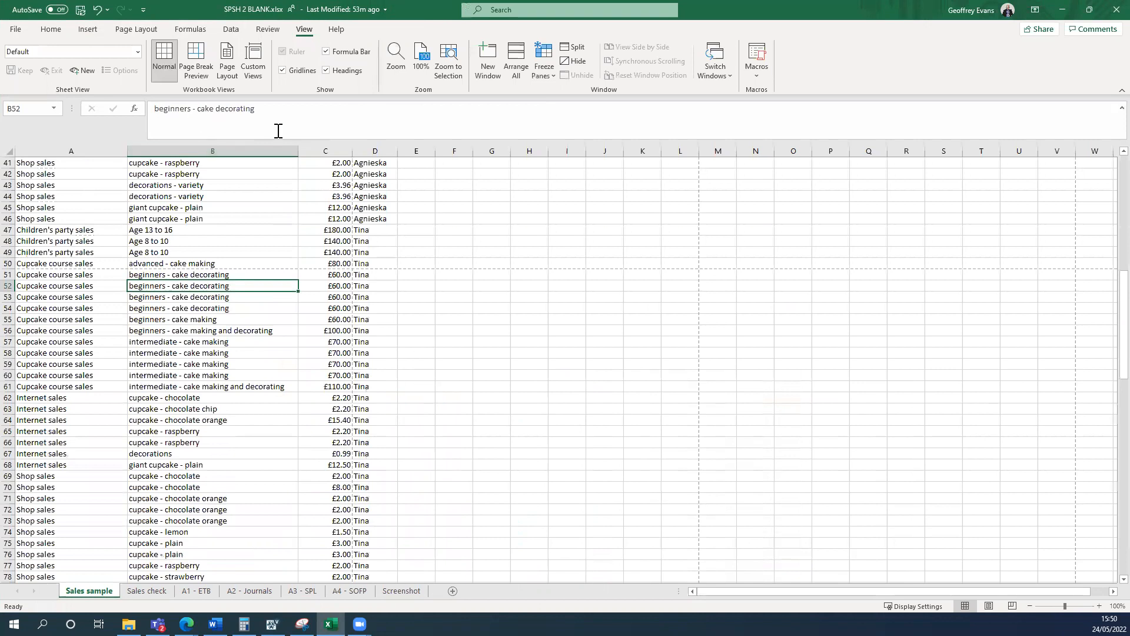
left_click(95, 33)
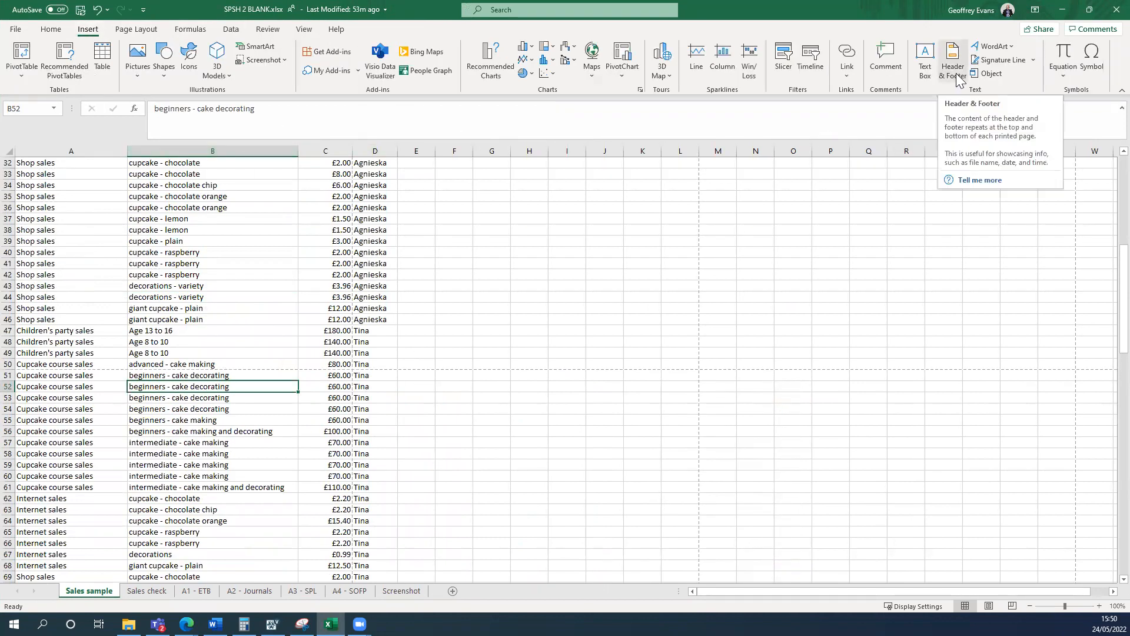
scroll(518, 346, "up", 10)
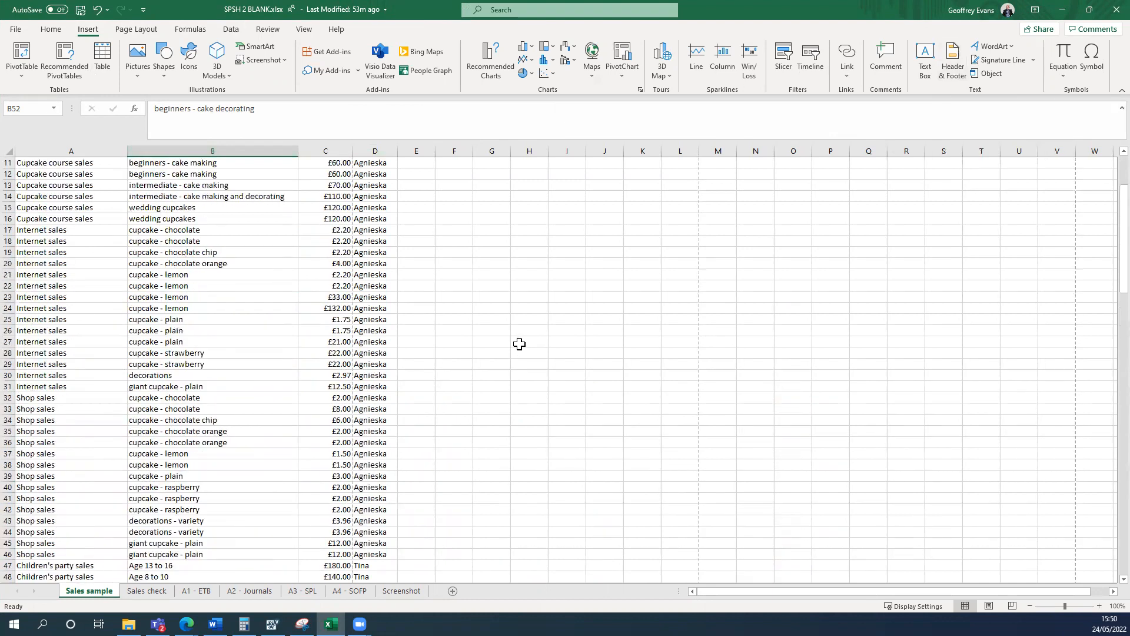
left_click(489, 342)
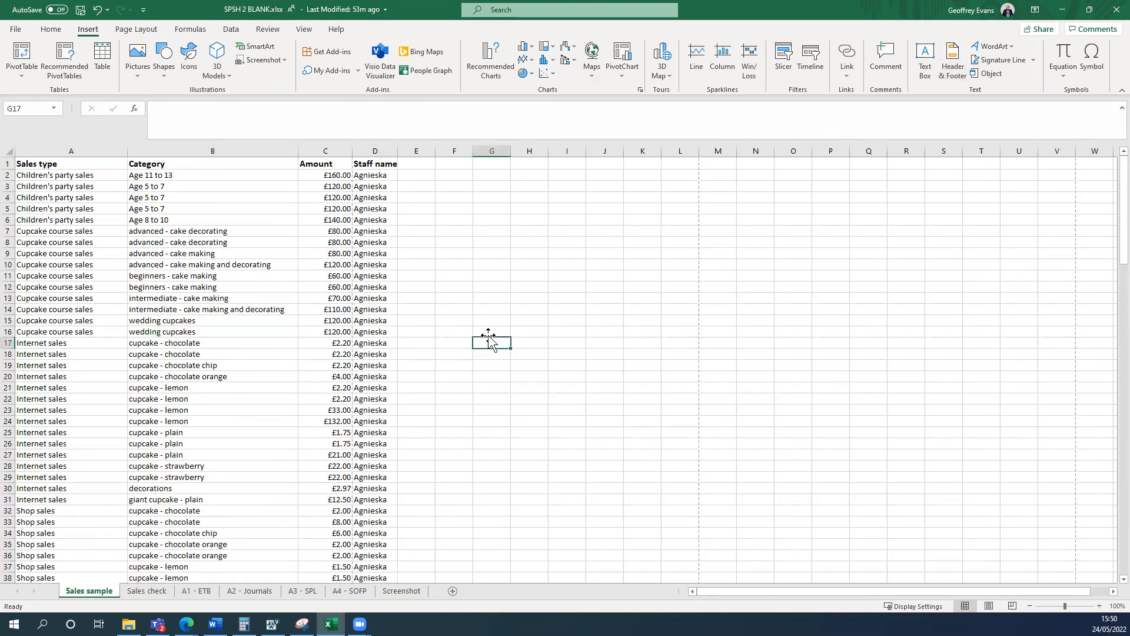
Set up a custom sort for the sales data in A1:D145 with Sales type, A to Z, as the first level.
key("super+Left")
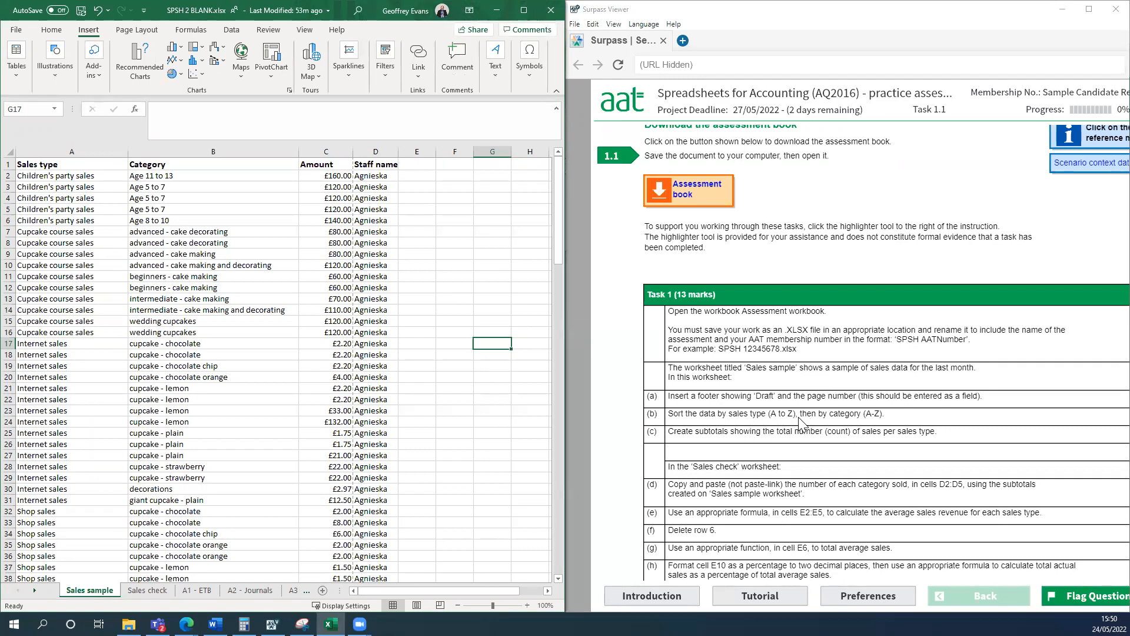
left_click(523, 10)
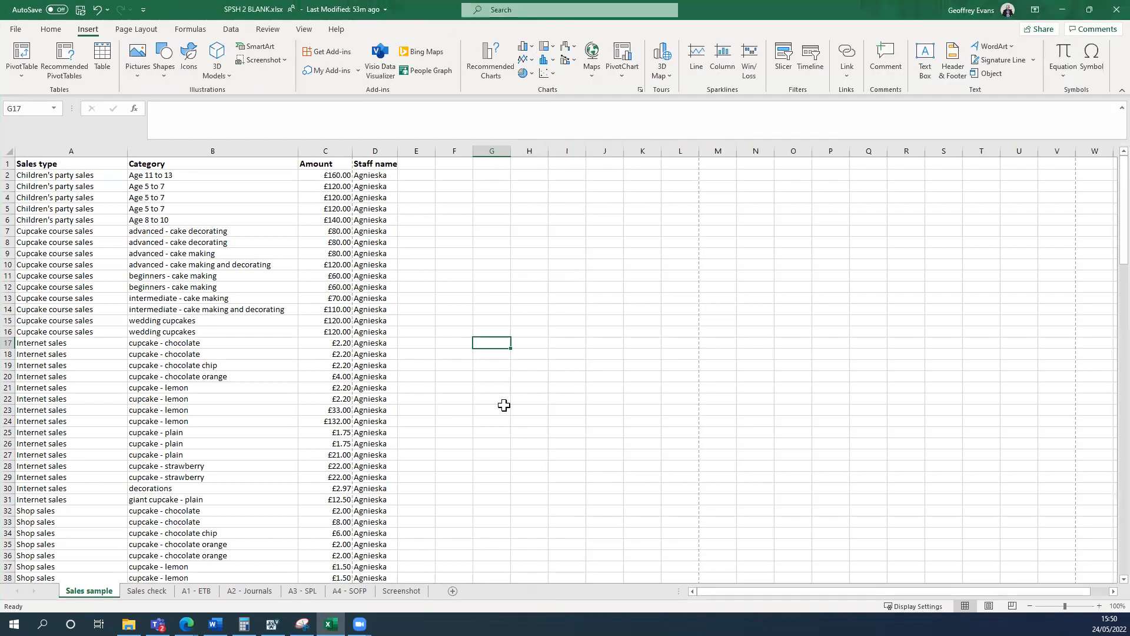
left_click(468, 355)
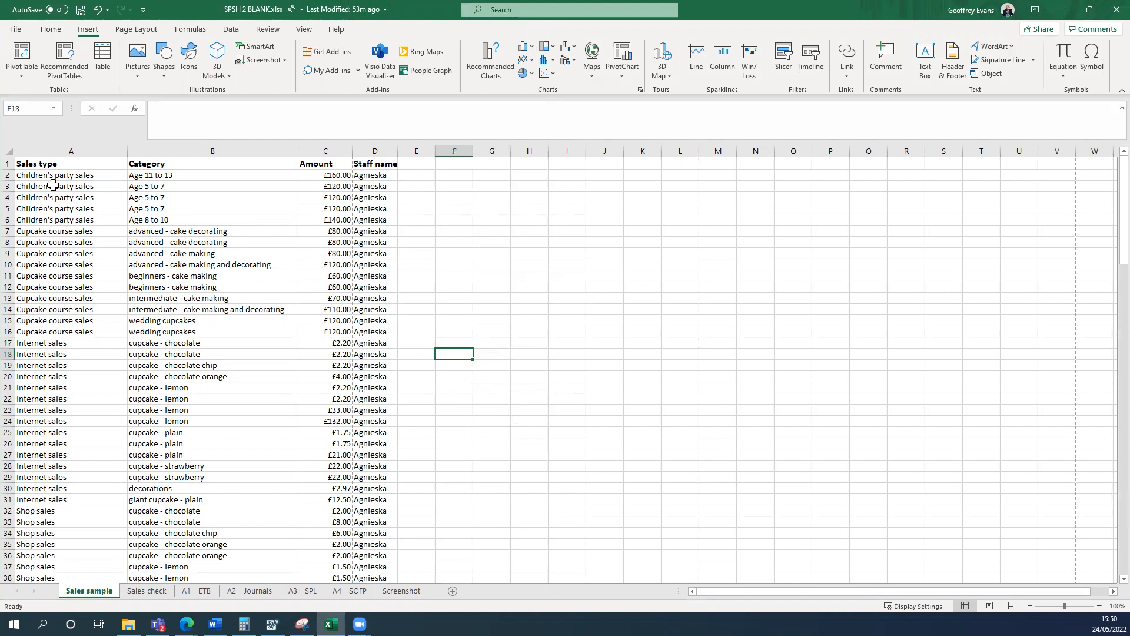
left_click_drag(39, 166, 385, 509)
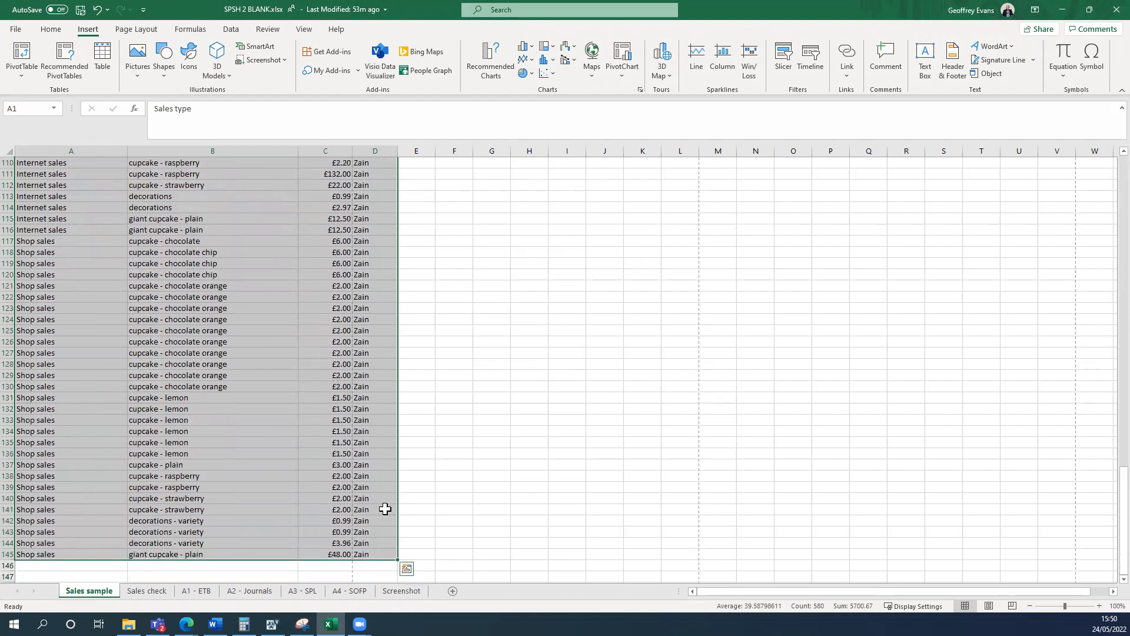
left_click(51, 29)
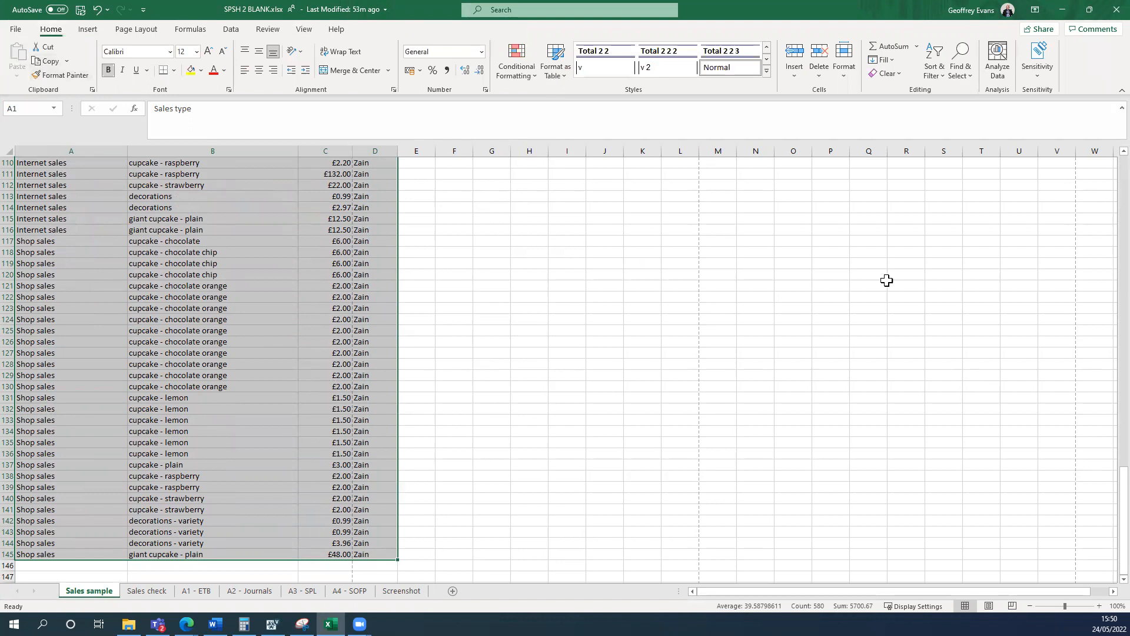
left_click(934, 65)
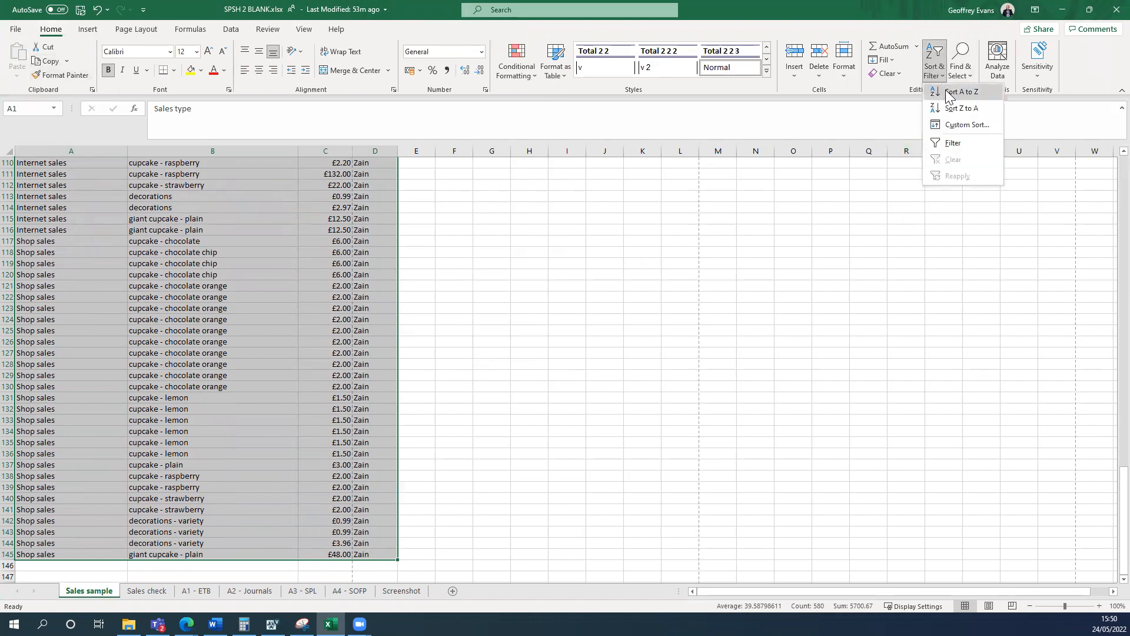
left_click(951, 125)
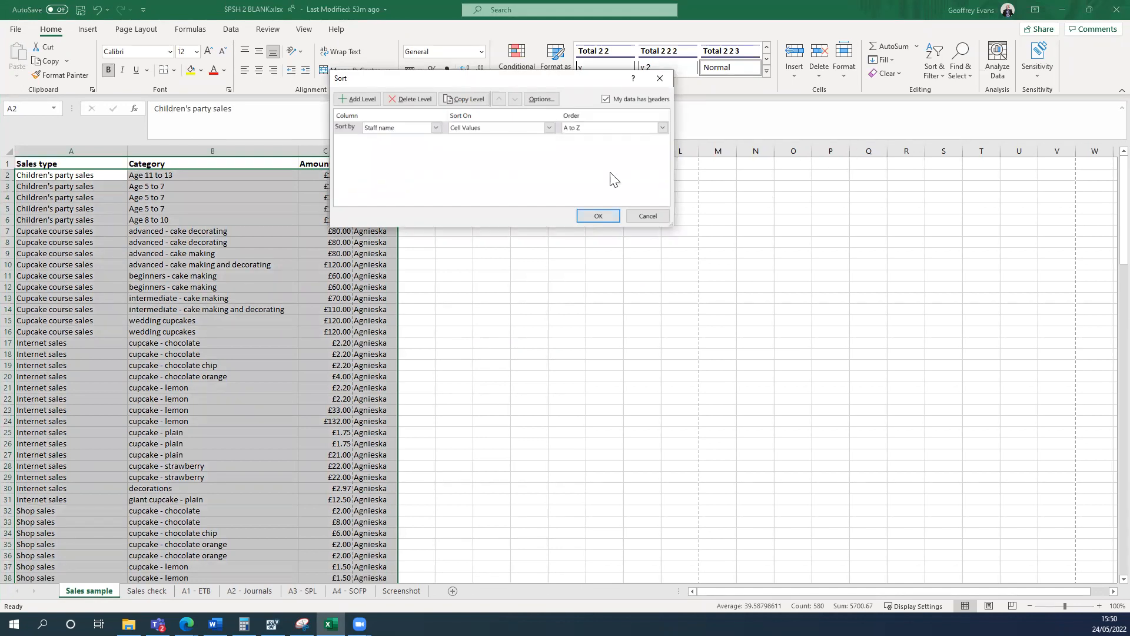
left_click(436, 128)
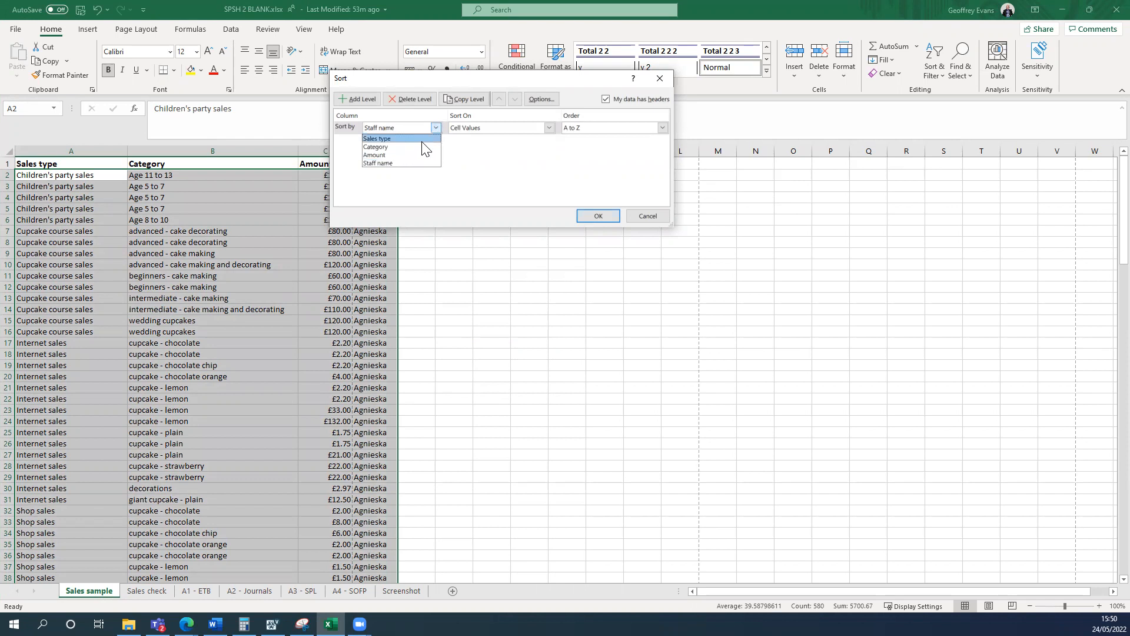
left_click(424, 138)
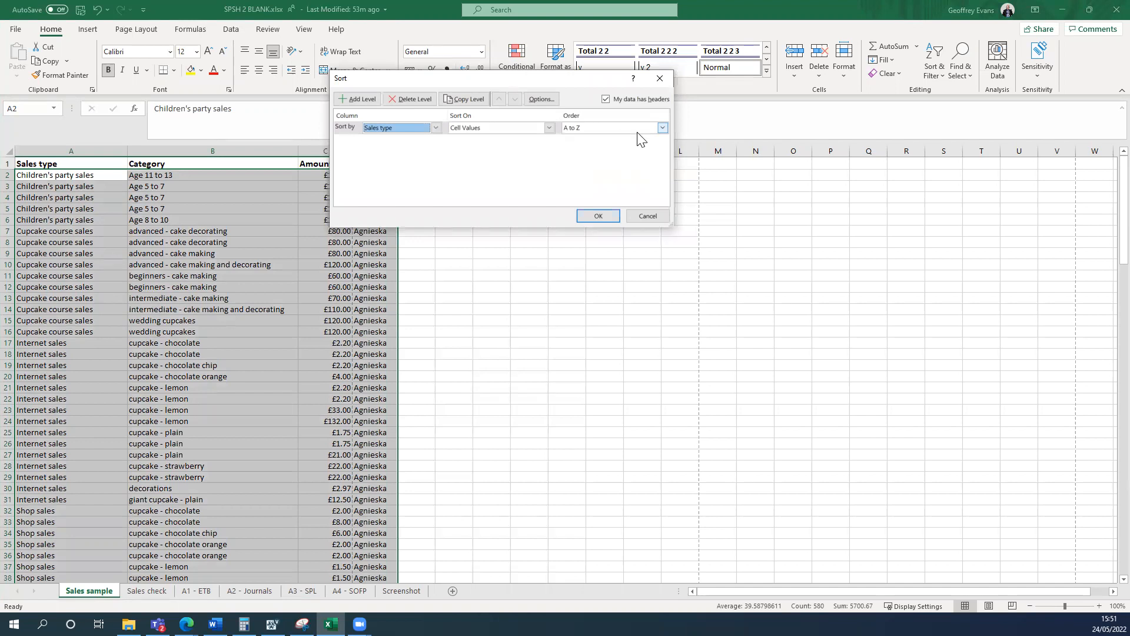
Add a second sort level by Category, A to Z, and apply the sort.
left_click(362, 100)
left_click(436, 141)
left_click(412, 158)
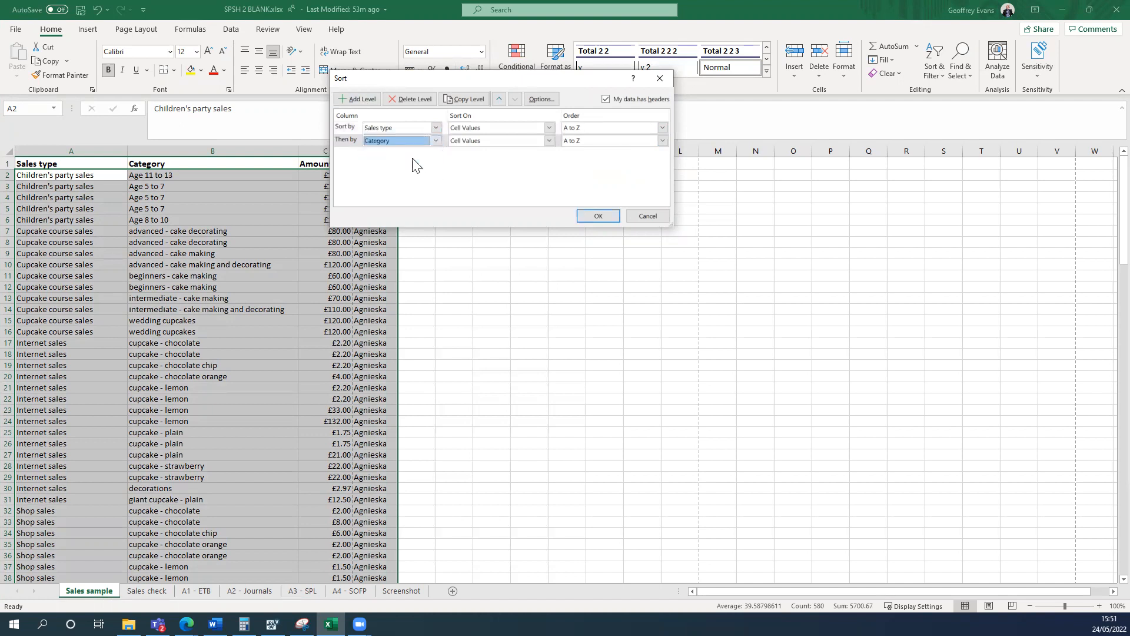
left_click(598, 216)
left_click(590, 243)
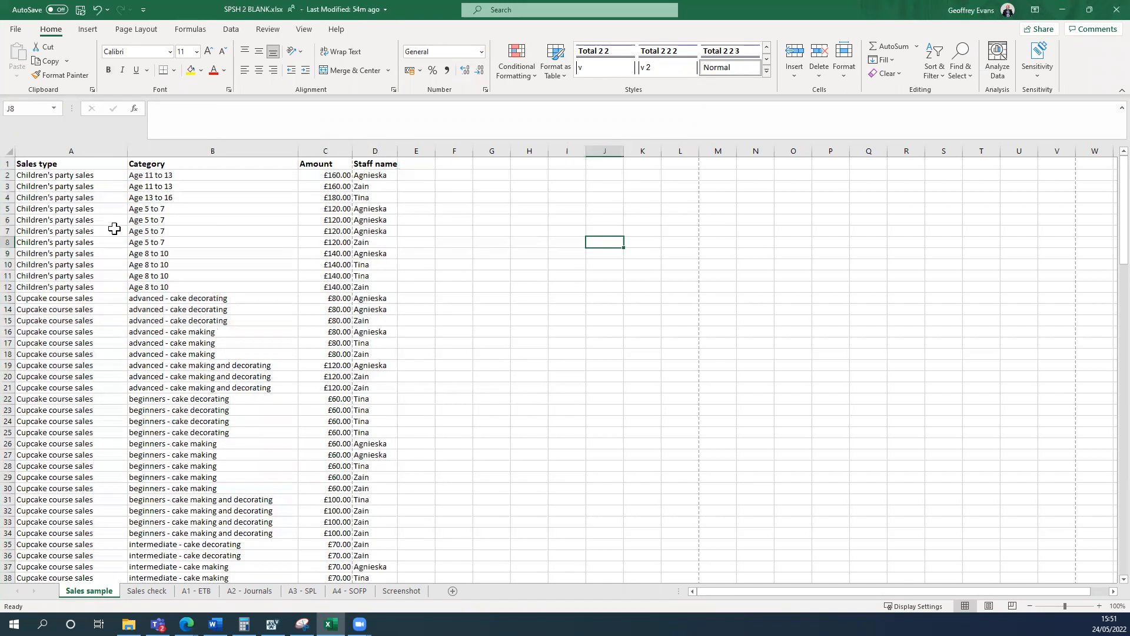
View the task instructions beside the workbook to read part (c), then restore the workbook to full screen.
left_click(590, 431)
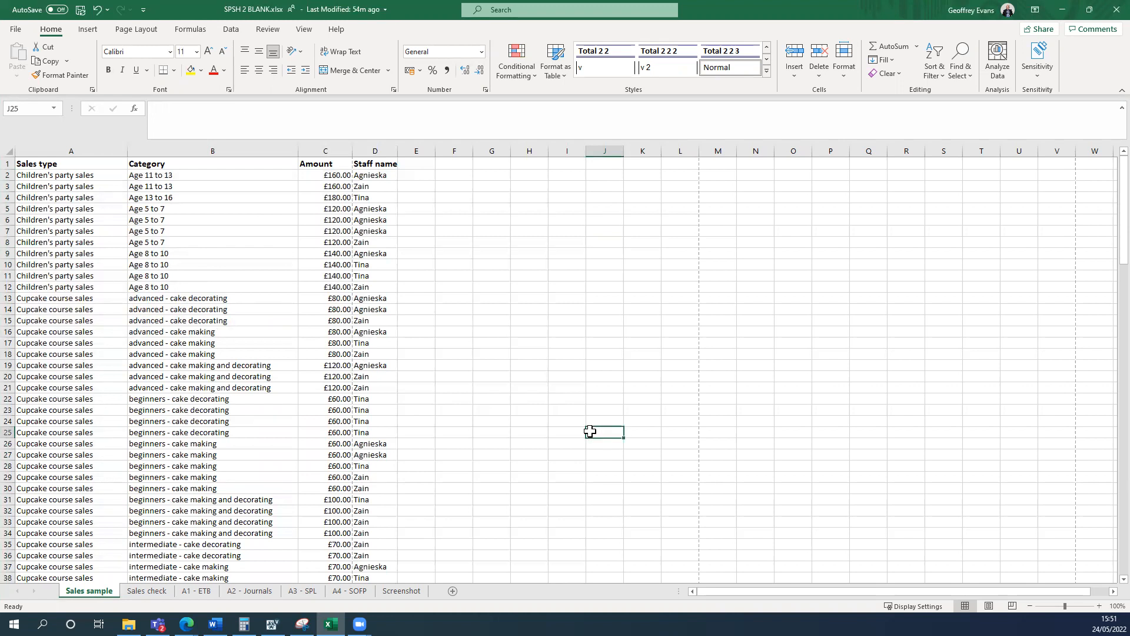
key("super+Left")
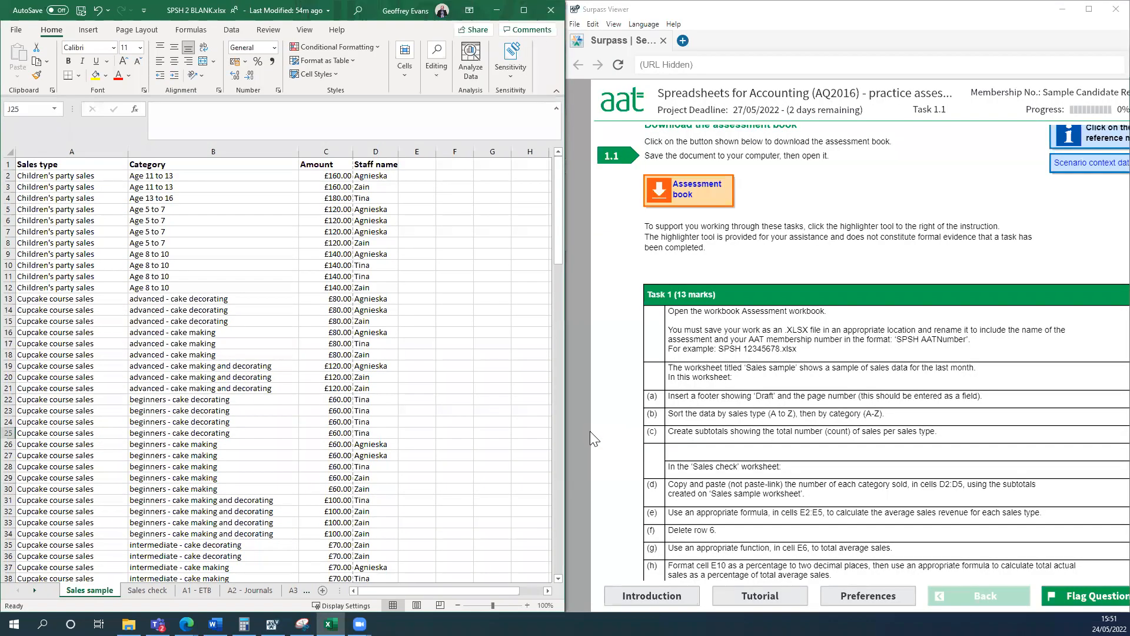
scroll(834, 398, "down", 1)
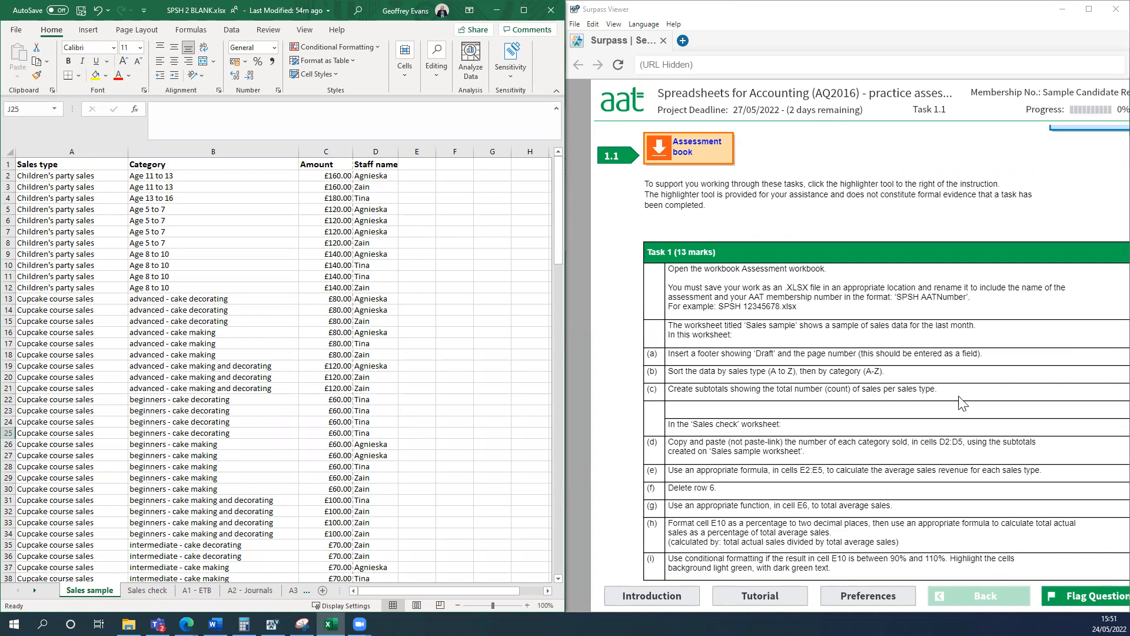
left_click(527, 11)
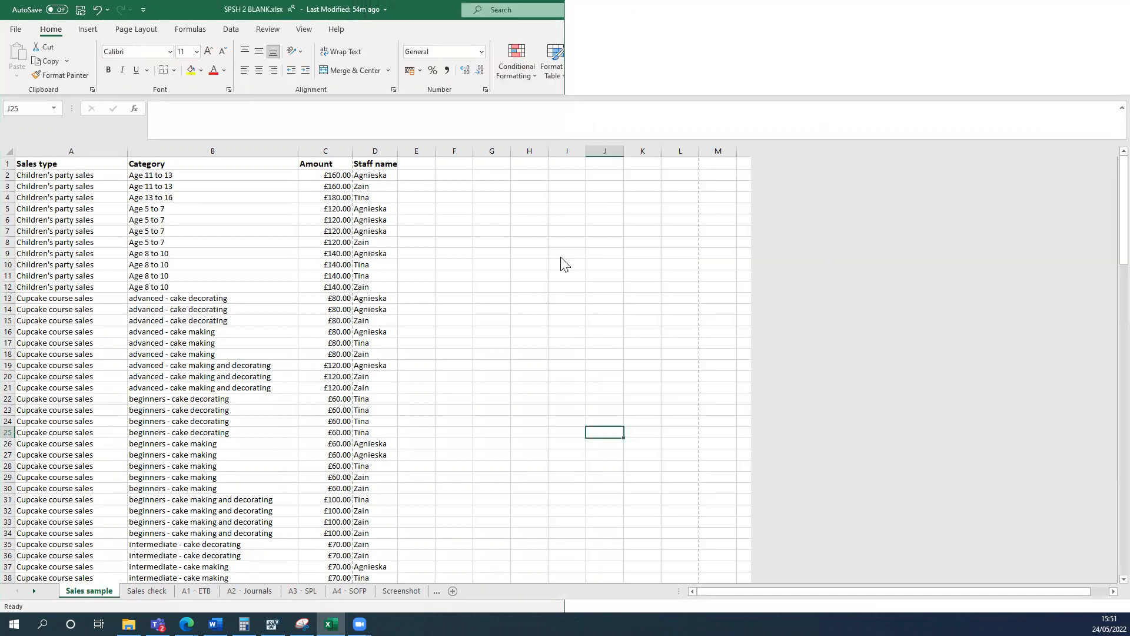
Add subtotals to A1:D145 that count at each change in Sales type, applied to the Sales type and Staff name columns.
left_click_drag(47, 165, 388, 556)
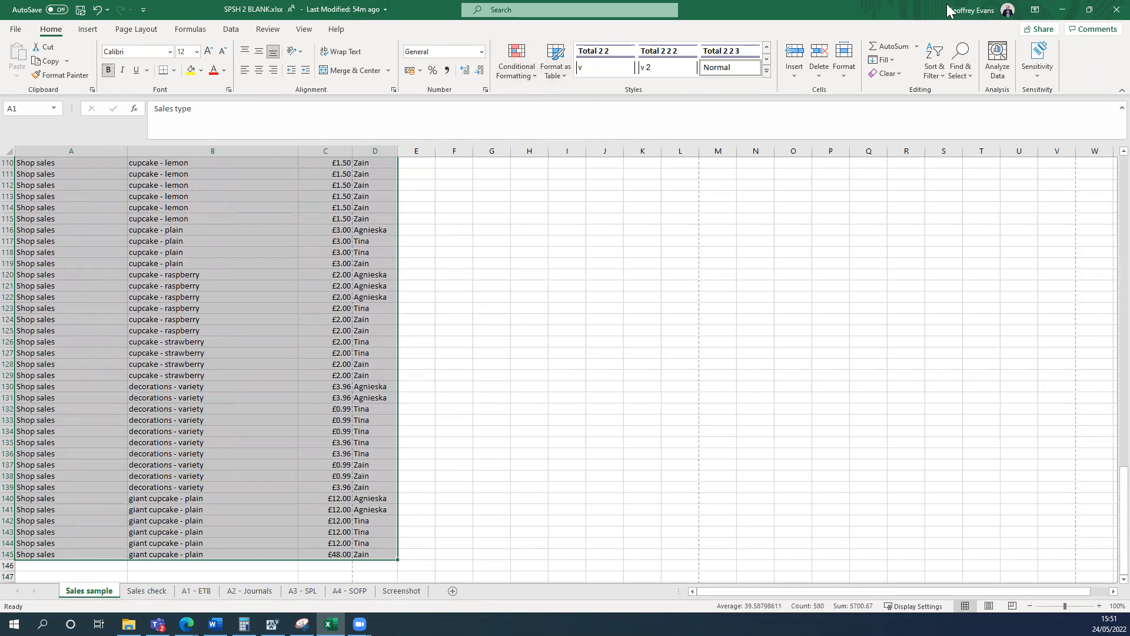
left_click(233, 33)
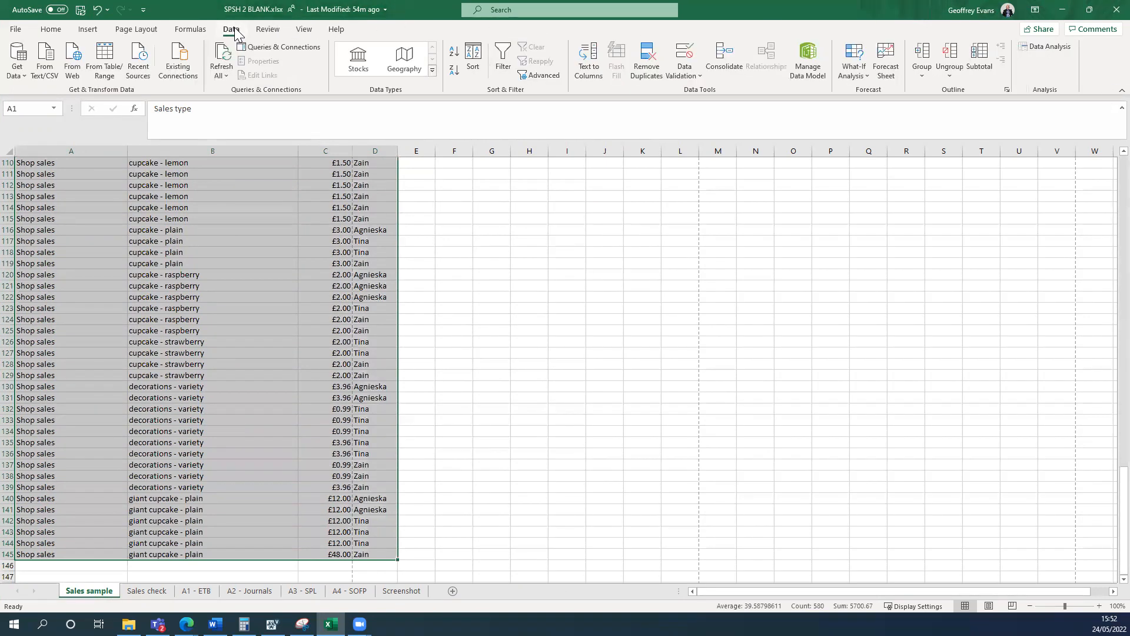
left_click(978, 59)
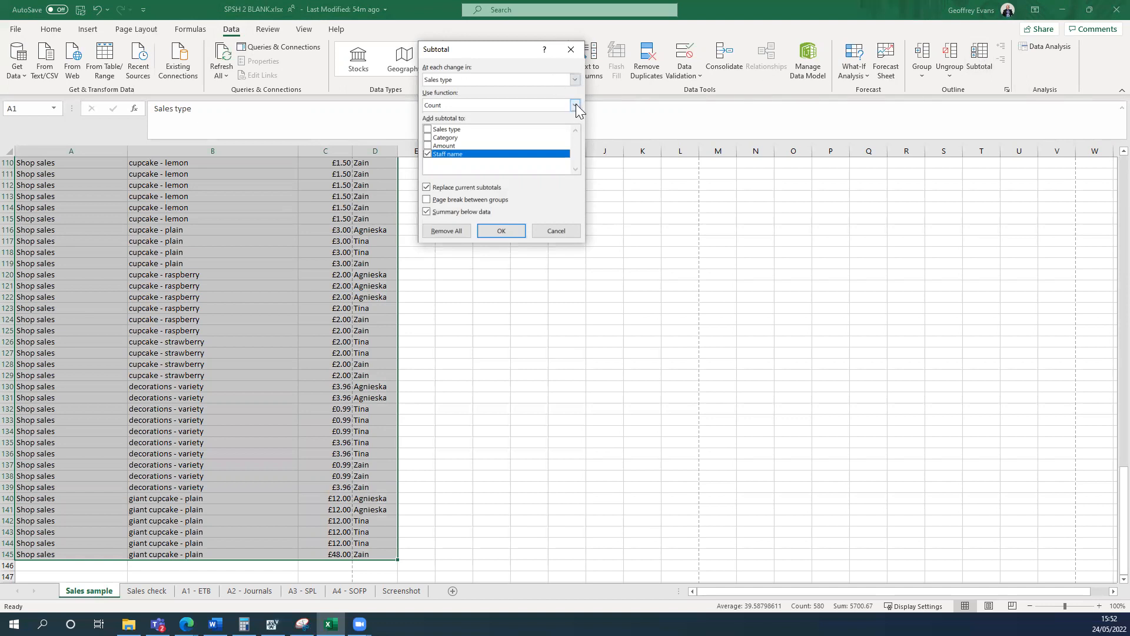
left_click(575, 80)
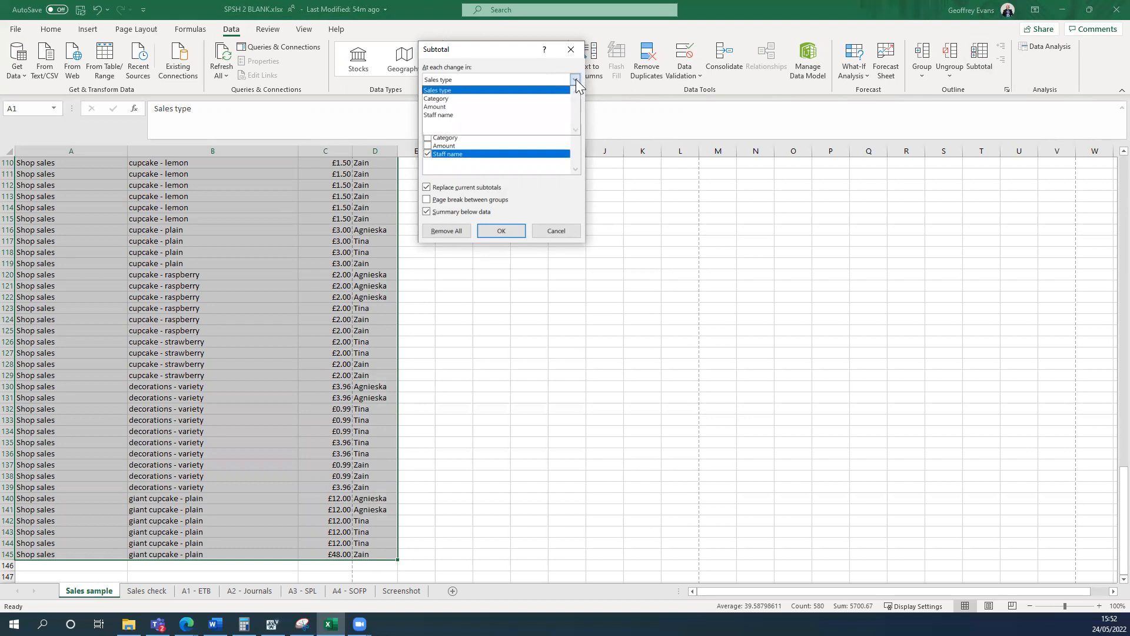
left_click(530, 89)
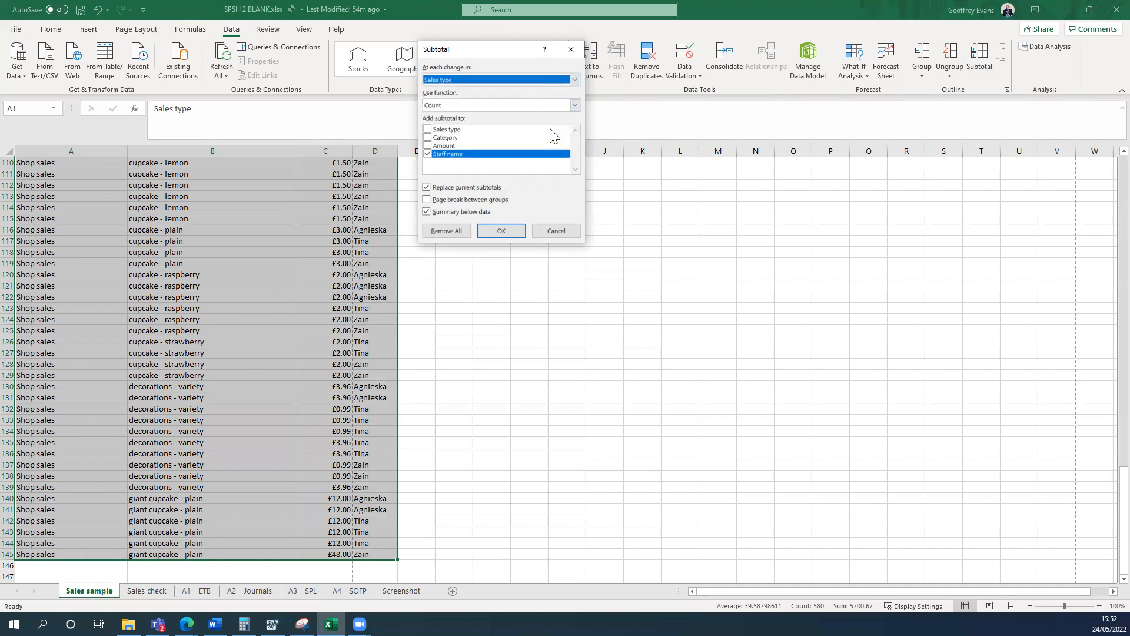
left_click(428, 130)
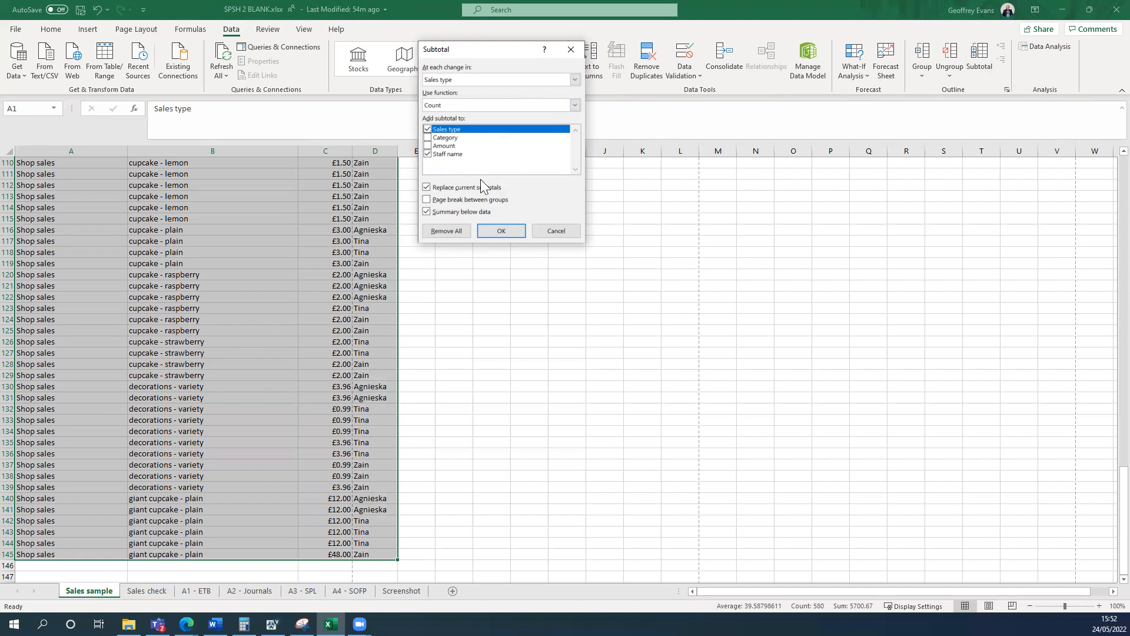
left_click(500, 231)
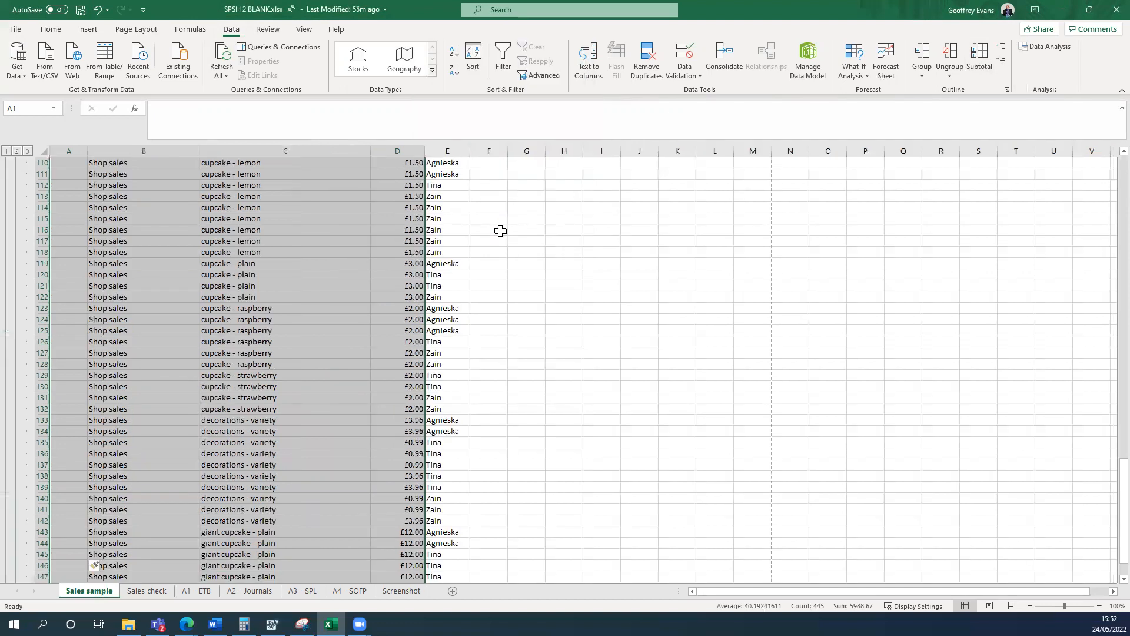
Examine the count subtotals on the Sales sample worksheet, including the Children's party sales formulas in B13 and E13.
scroll(521, 237, "up", 9)
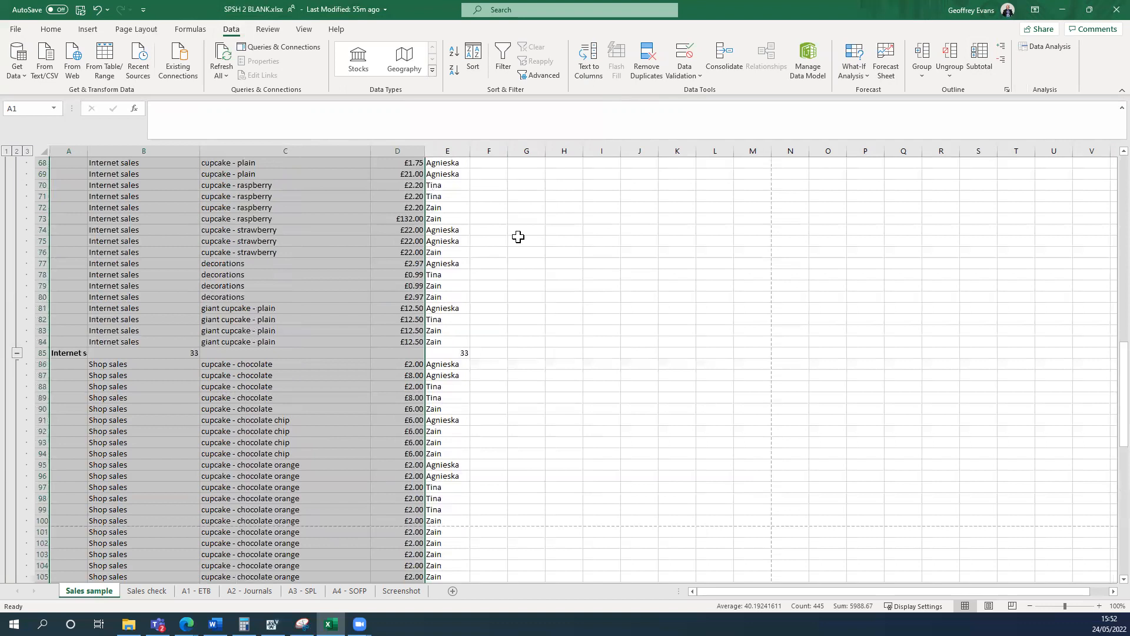
scroll(518, 236, "up", 20)
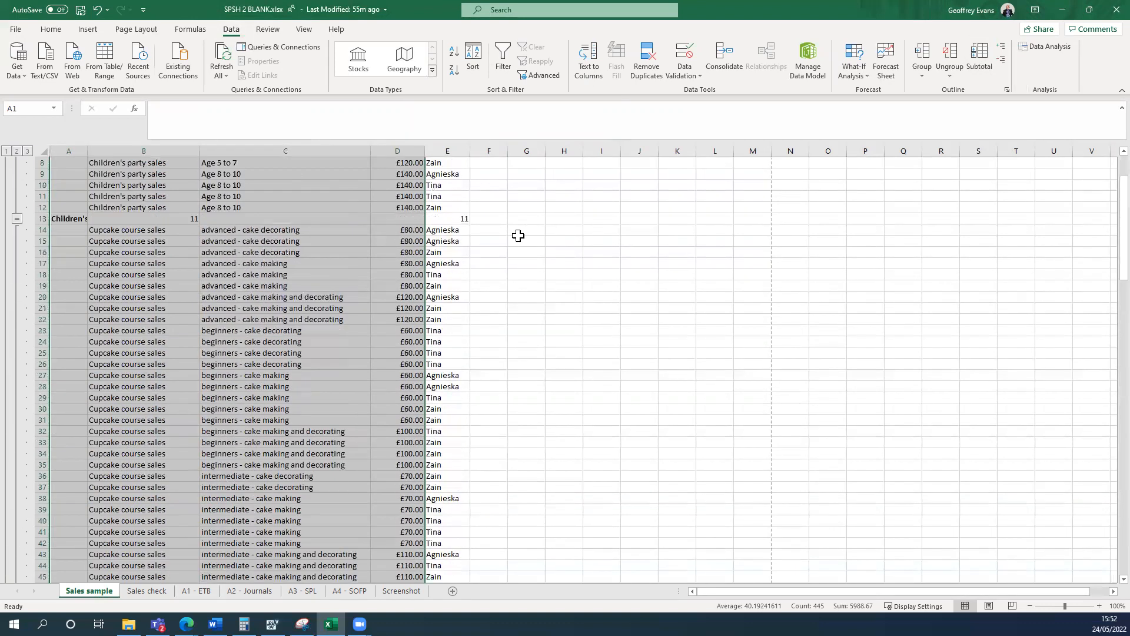
left_click(594, 273)
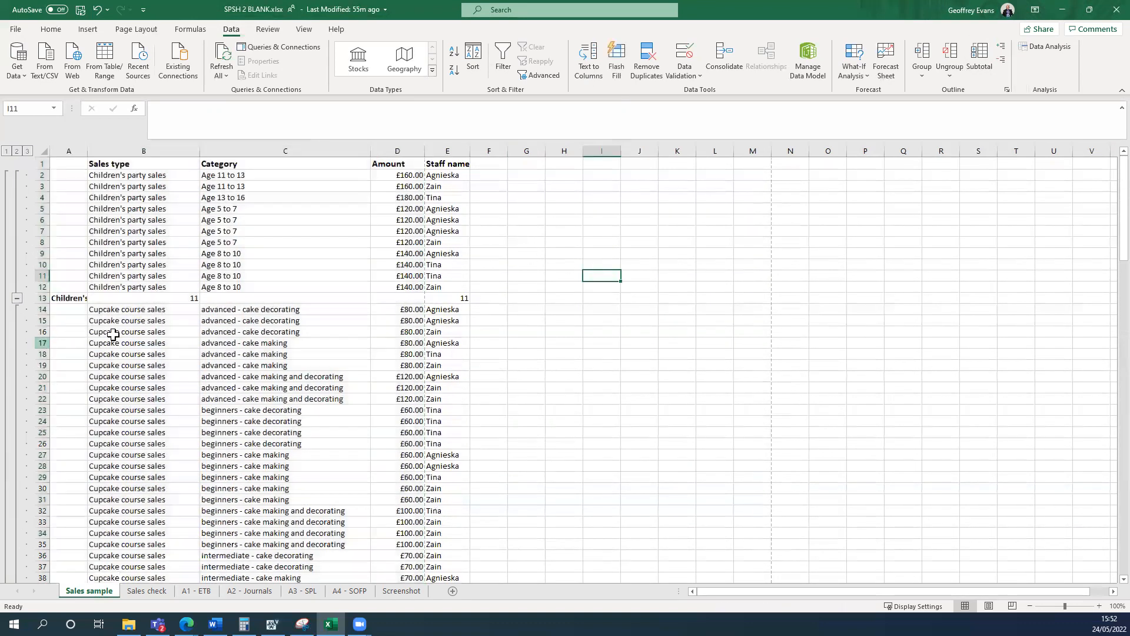
left_click(177, 298)
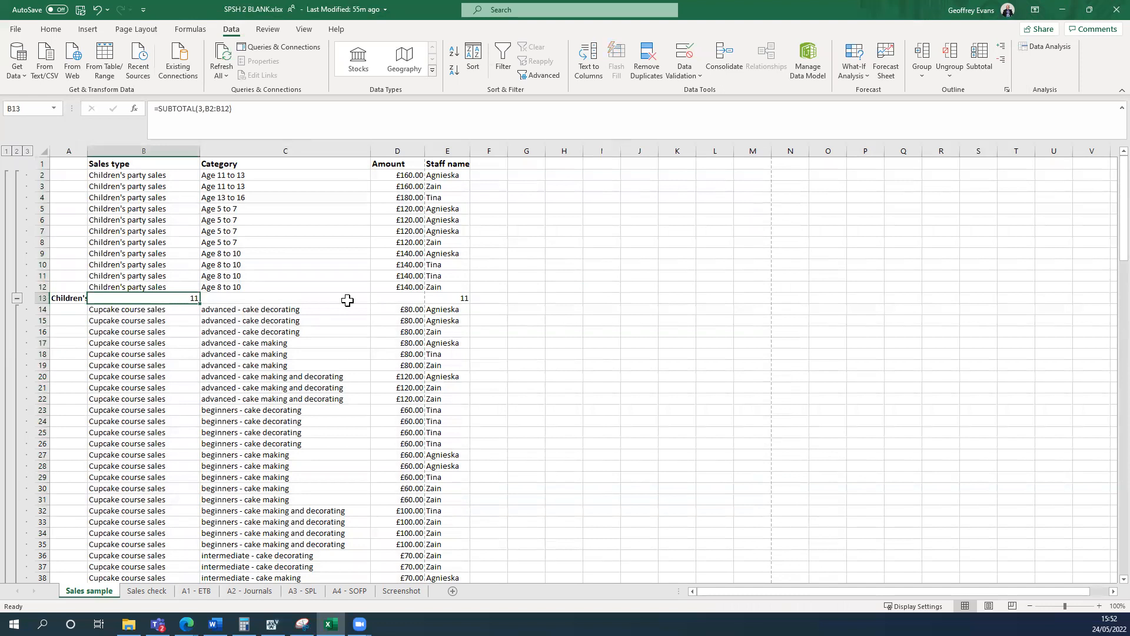
left_click(449, 296)
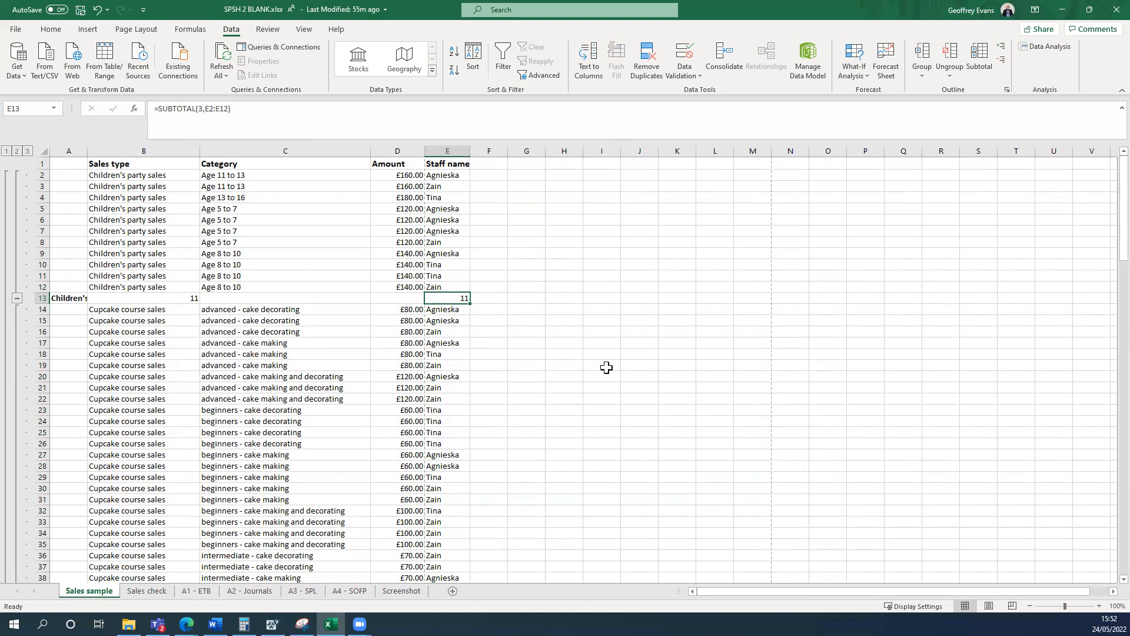
scroll(608, 367, "down", 1)
scroll(608, 365, "up", 1)
left_click(598, 330)
Reapply the Count subtotals to A1:E149 at each change in Sales type, adding Amount alongside Sales type and Staff name.
left_click_drag(70, 167, 449, 557)
left_click(981, 62)
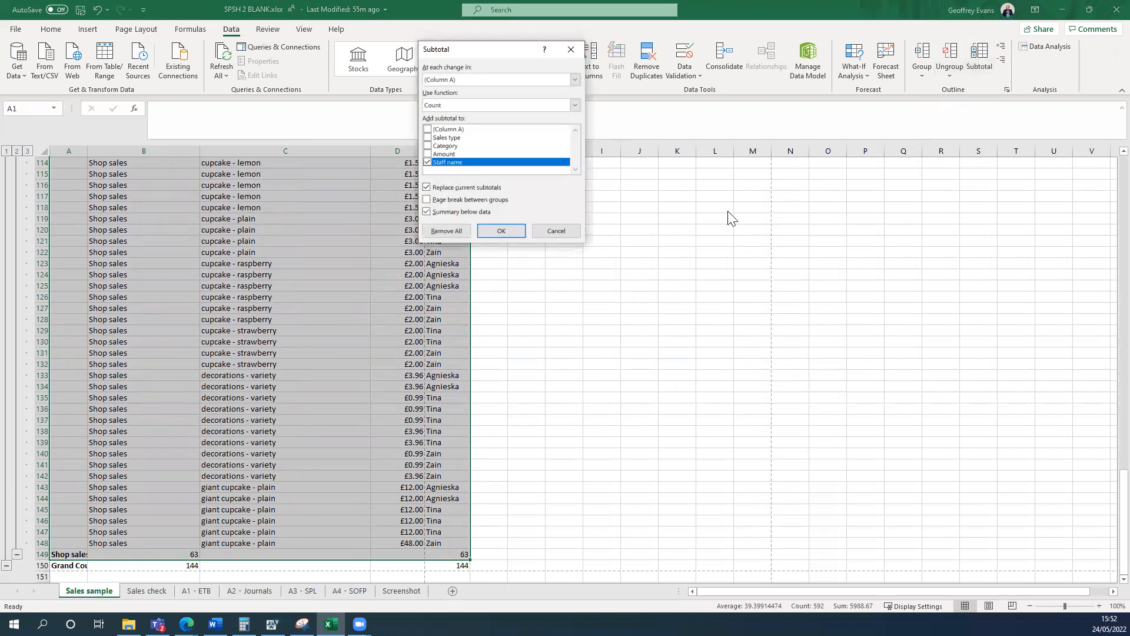
left_click(428, 153)
left_click(427, 138)
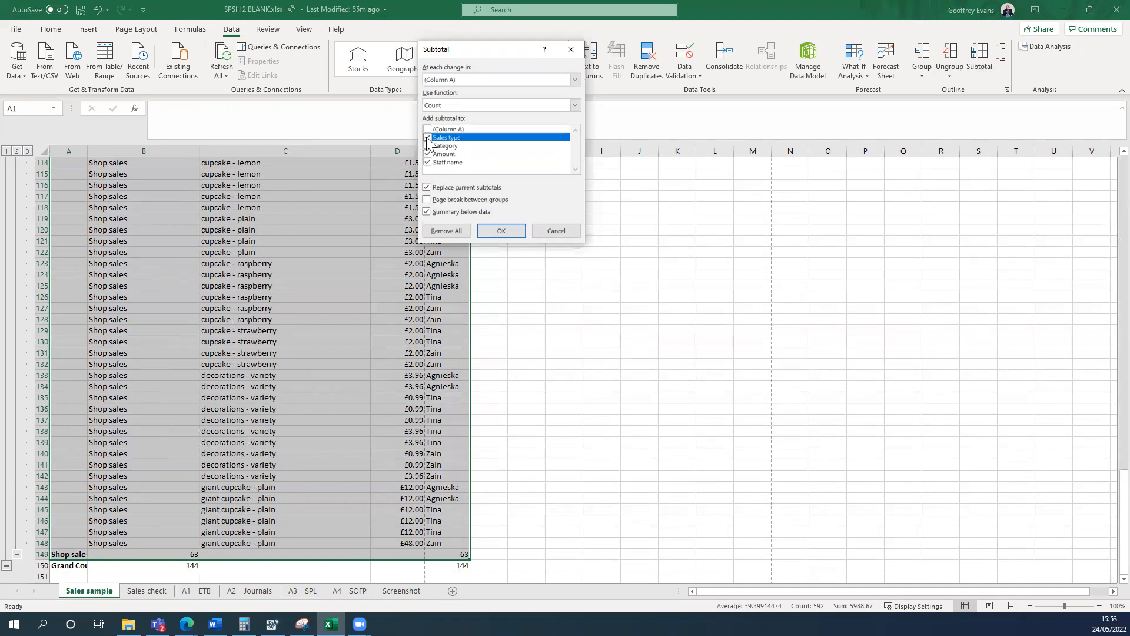
left_click(575, 80)
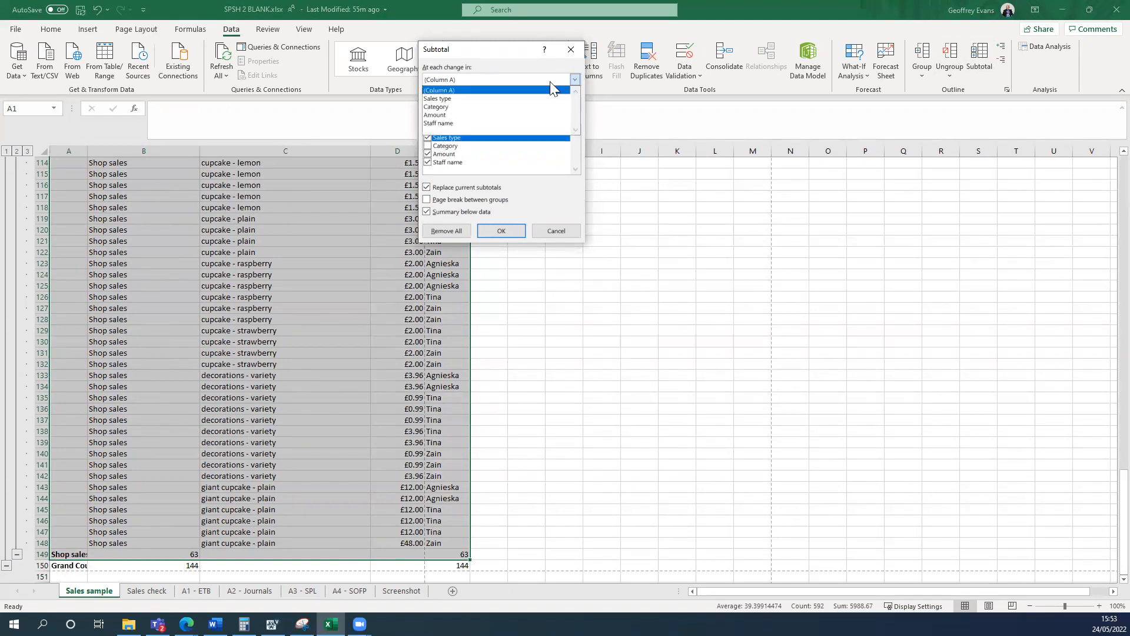
left_click(500, 97)
left_click(500, 230)
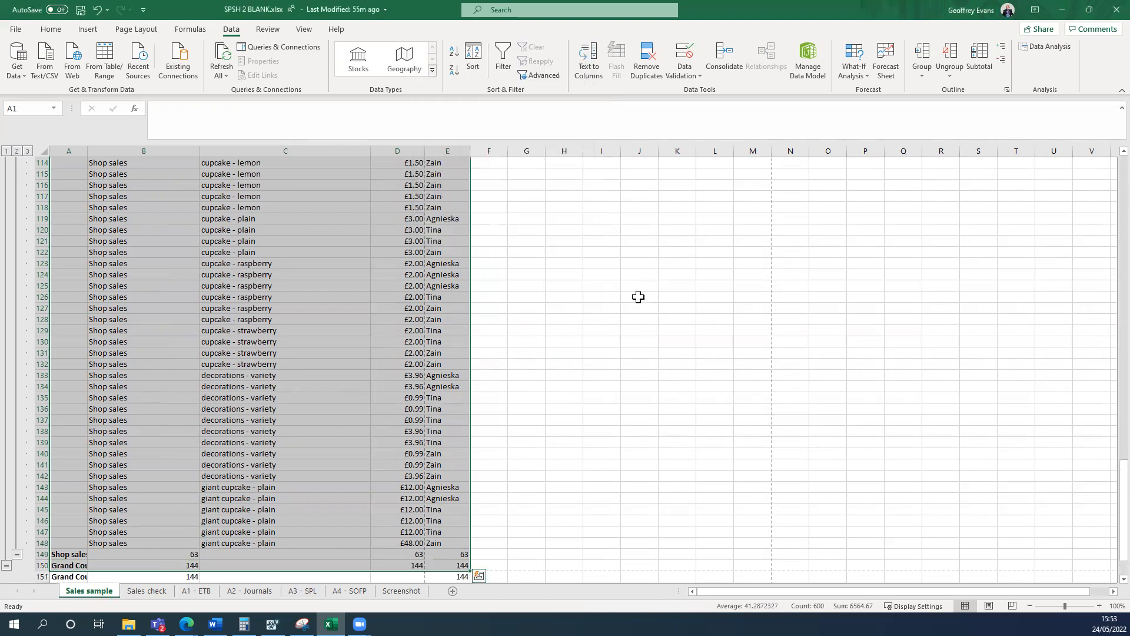
Examine the subtotal rows and the Amount count formula in D13, and compare them with the Sales check worksheet.
scroll(628, 299, "up", 20)
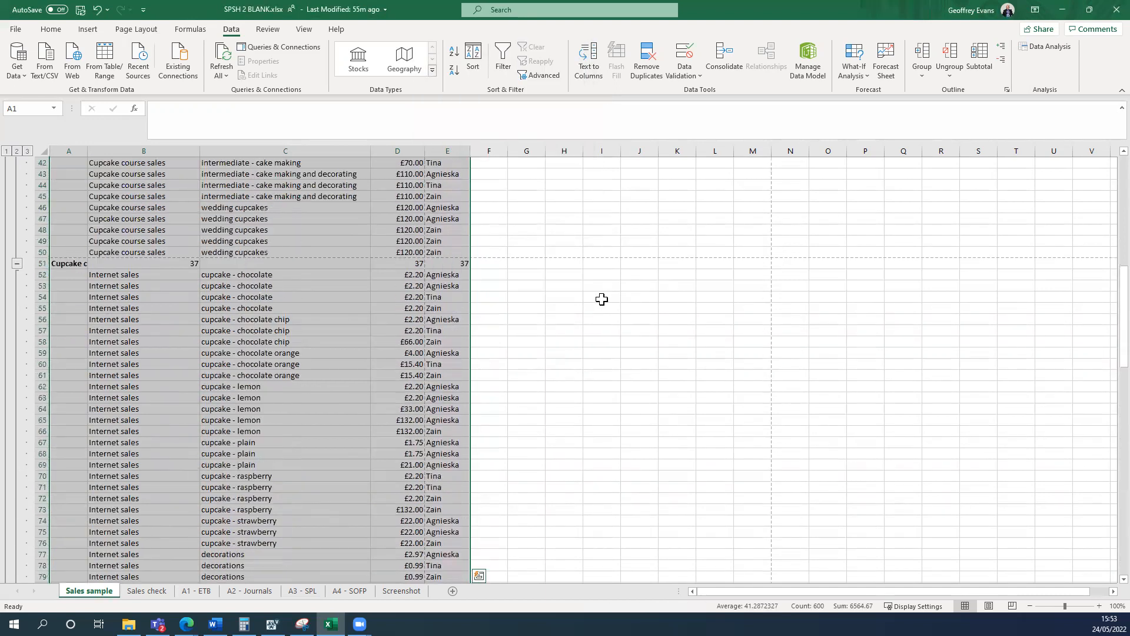
scroll(600, 299, "up", 9)
left_click(623, 299)
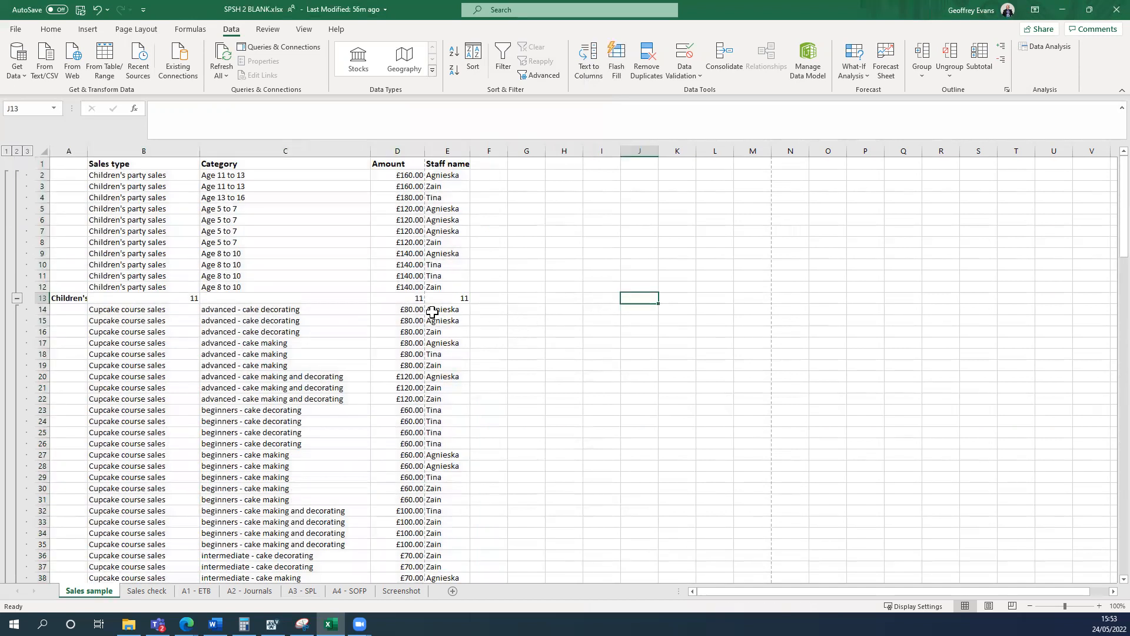
left_click(405, 301)
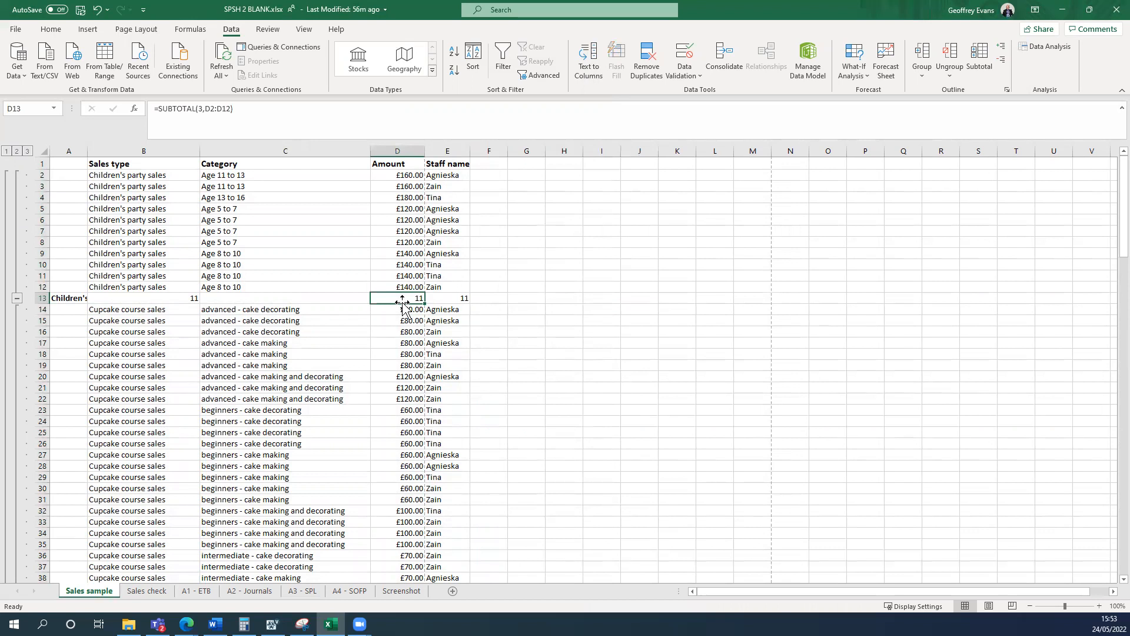
left_click(159, 593)
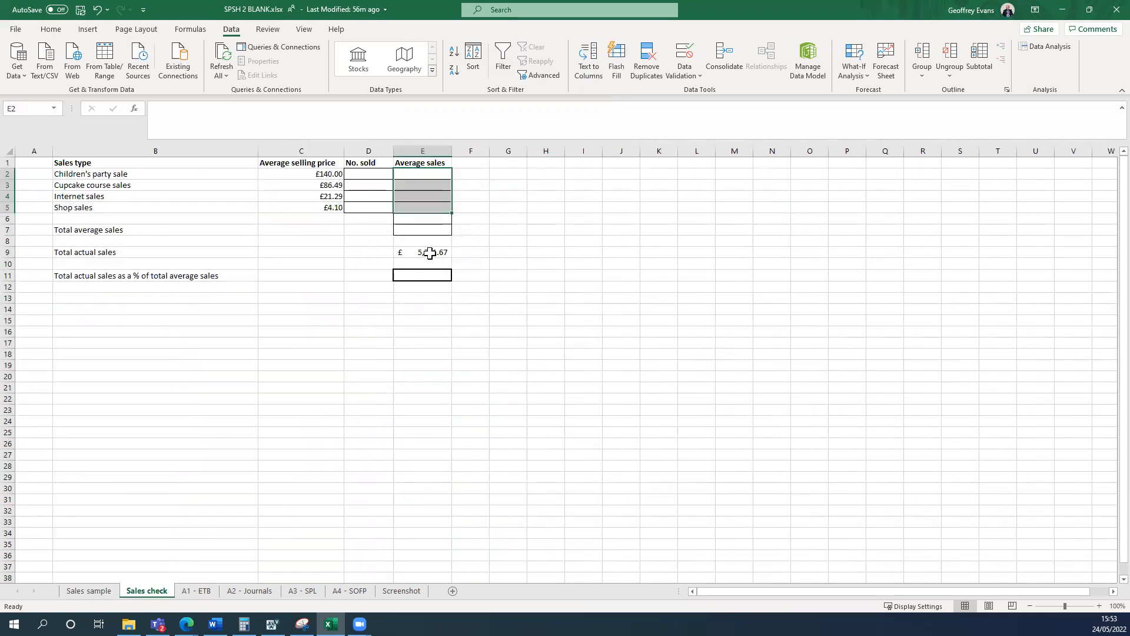
left_click(102, 595)
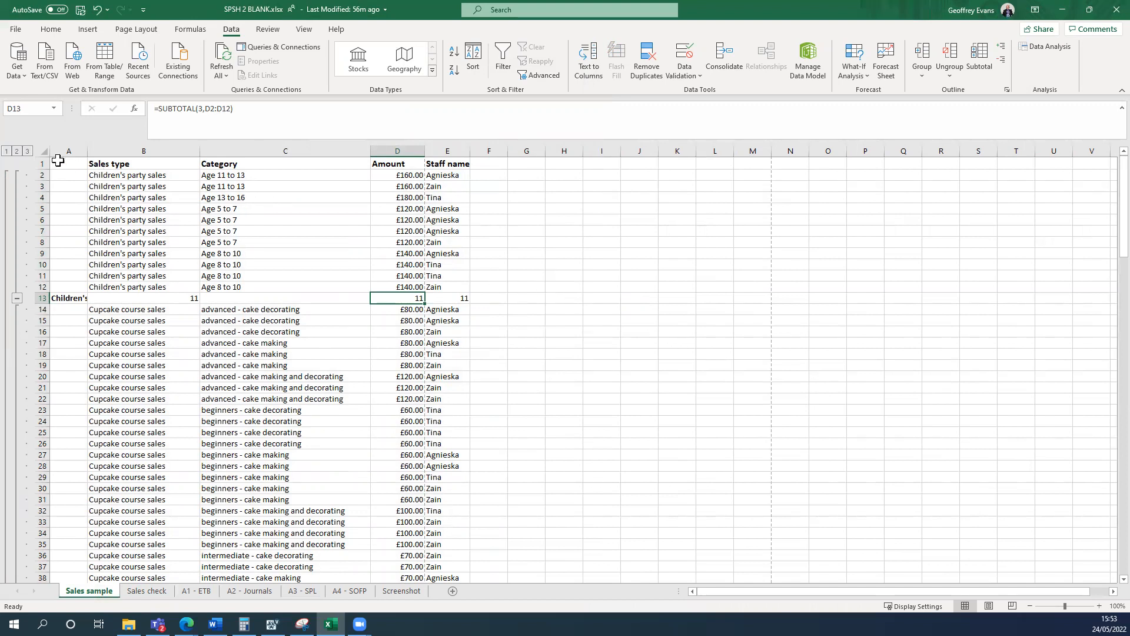
Reapply the Count subtotals to A1:E148 by Sales type without Amount, keeping Sales type and Staff name, and return to the first rows.
left_click_drag(63, 163, 433, 521)
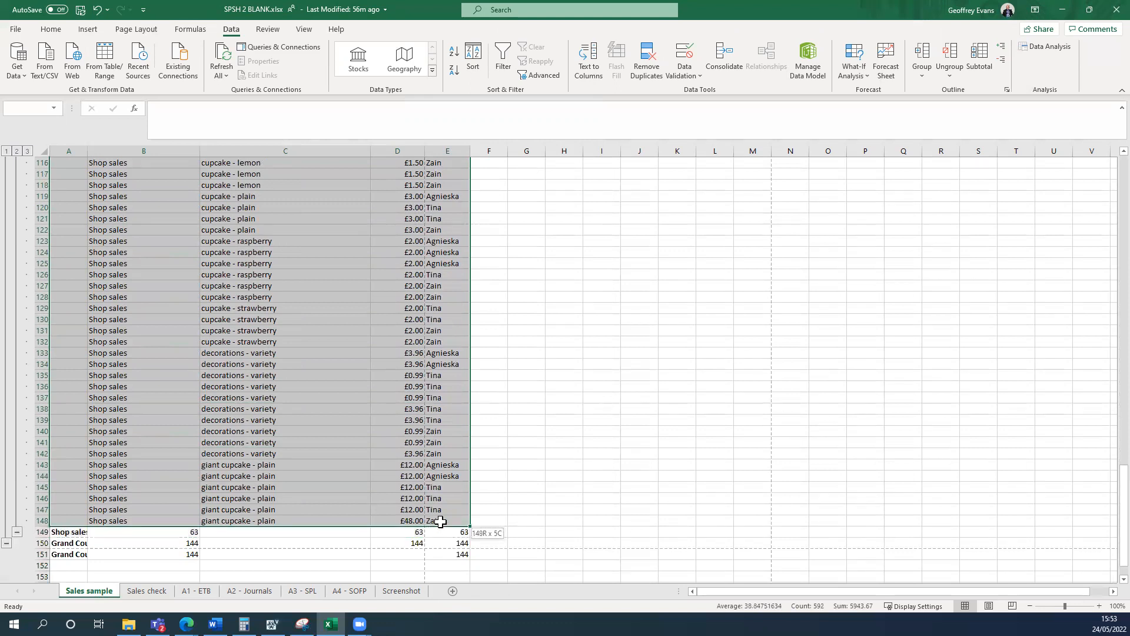
left_click(979, 64)
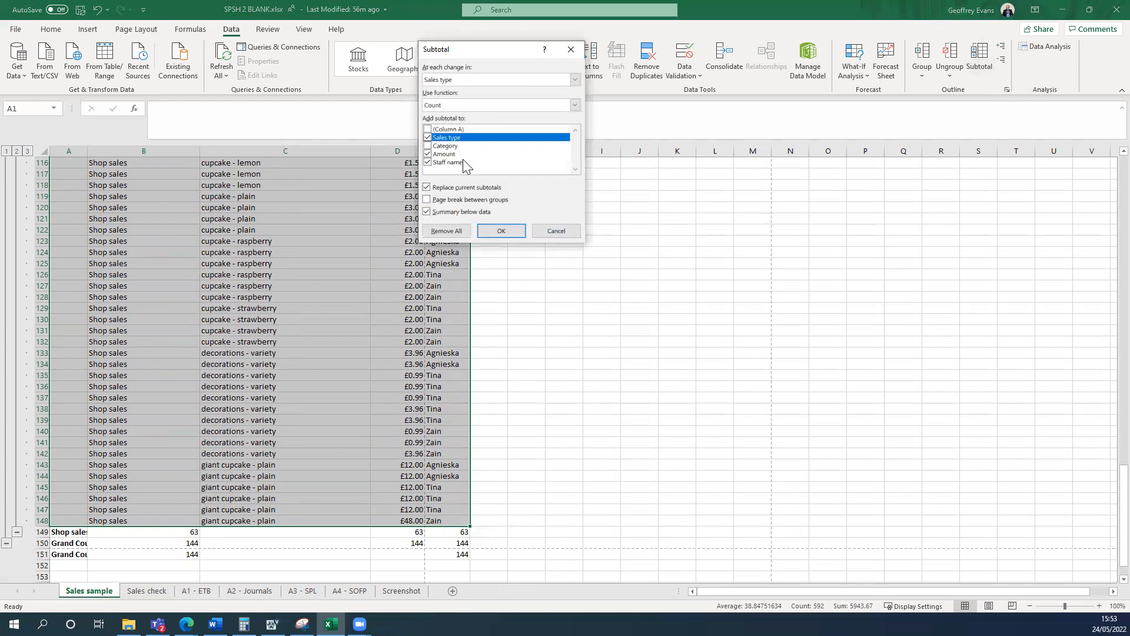
left_click(428, 154)
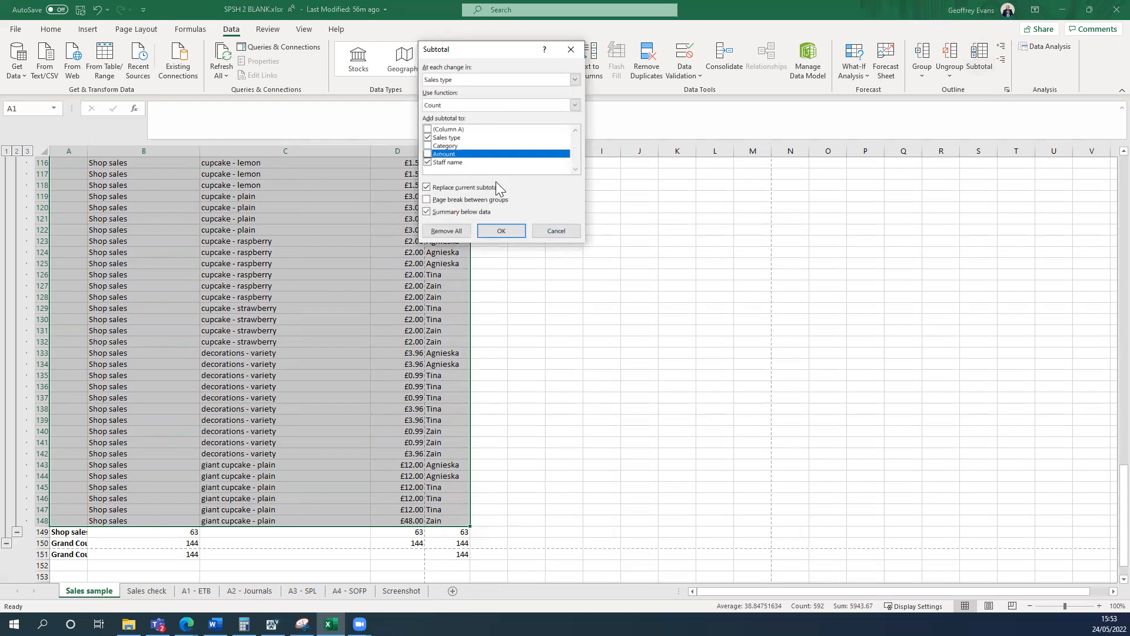
left_click(502, 230)
left_click(640, 319)
scroll(627, 310, "up", 10)
scroll(627, 310, "up", 20)
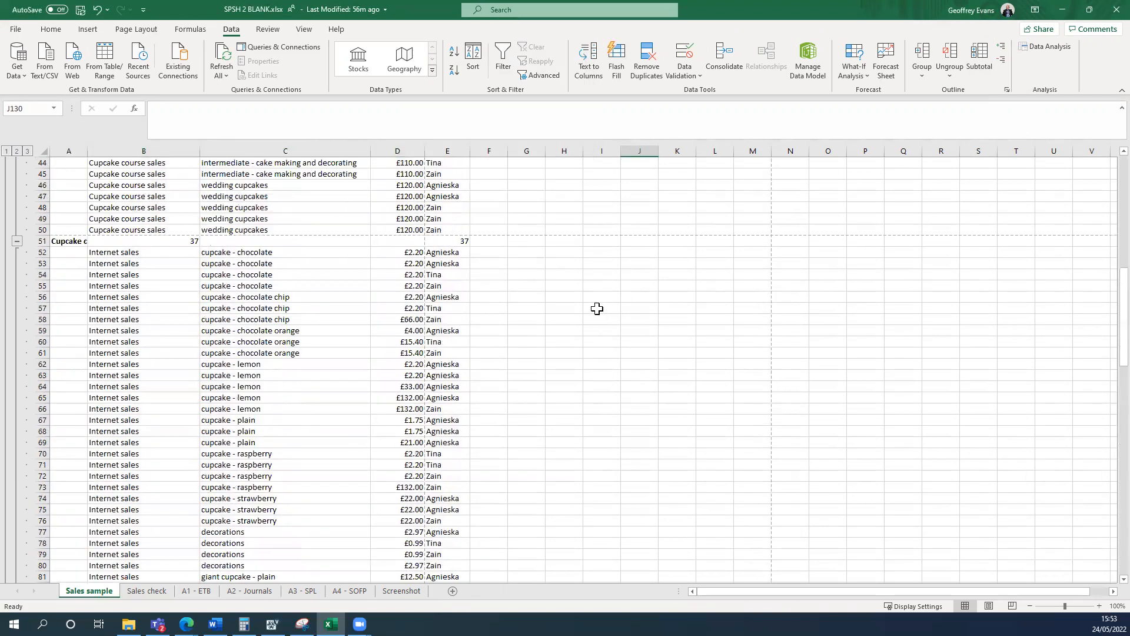
scroll(594, 304, "up", 7)
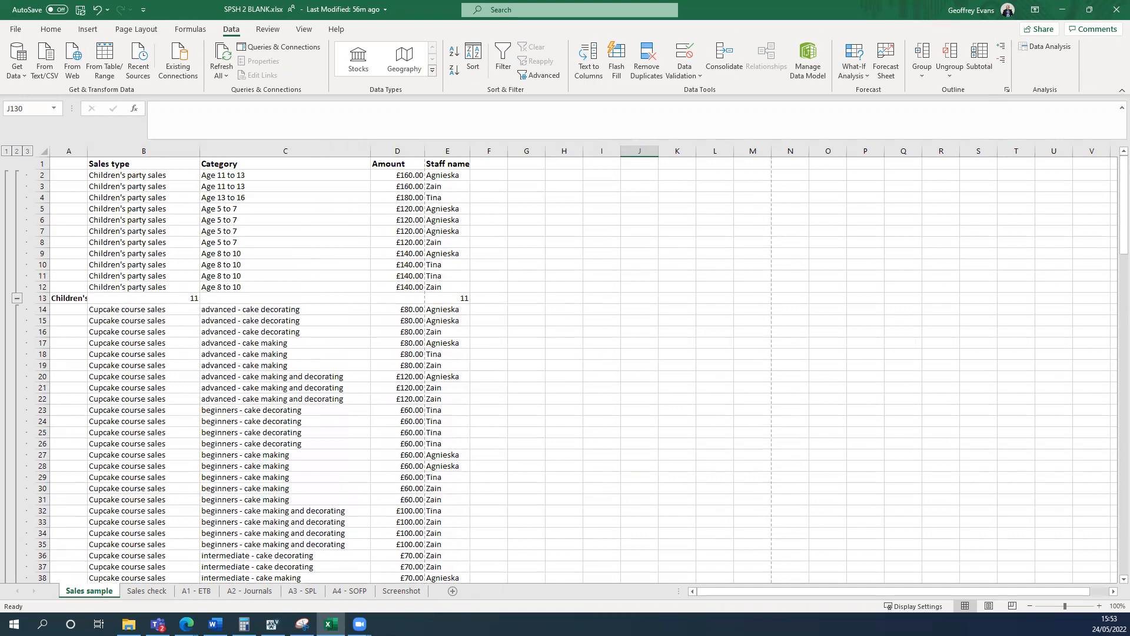
Autofit column A of the Sales sample worksheet with the task instructions alongside, and open the Sales check worksheet.
left_click(147, 591)
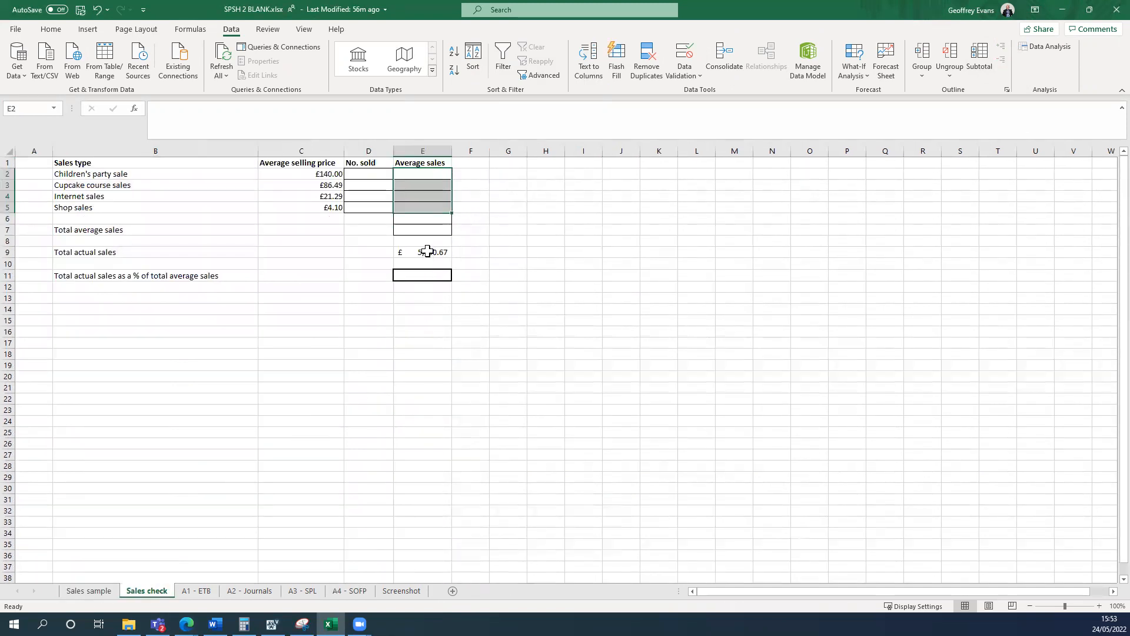
left_click(88, 590)
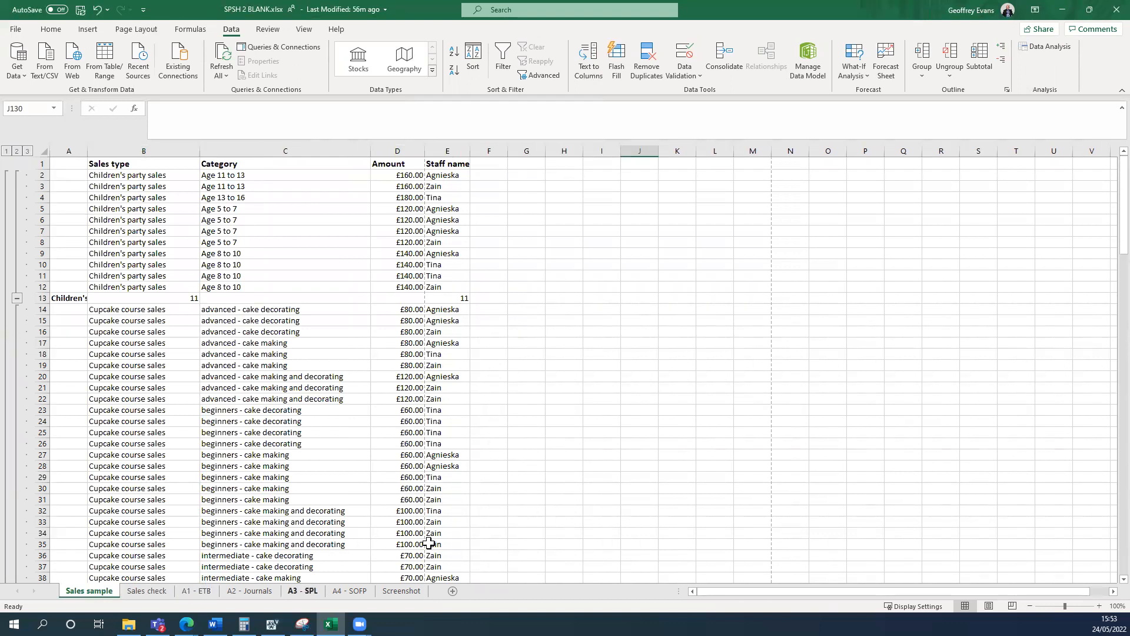
key("super+Left")
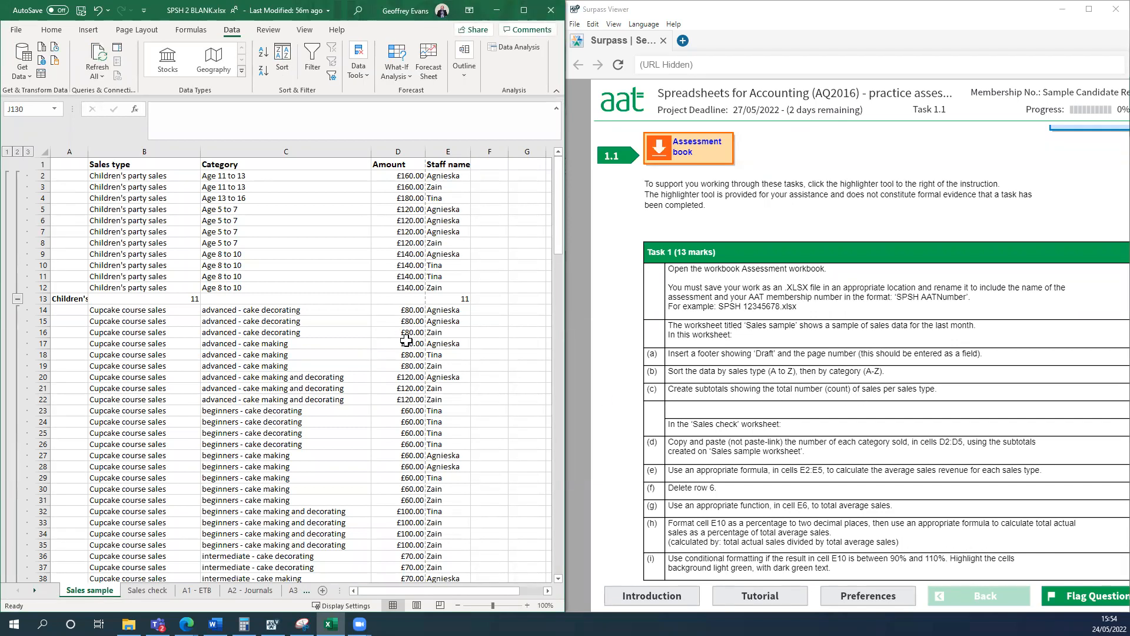
double_click(88, 151)
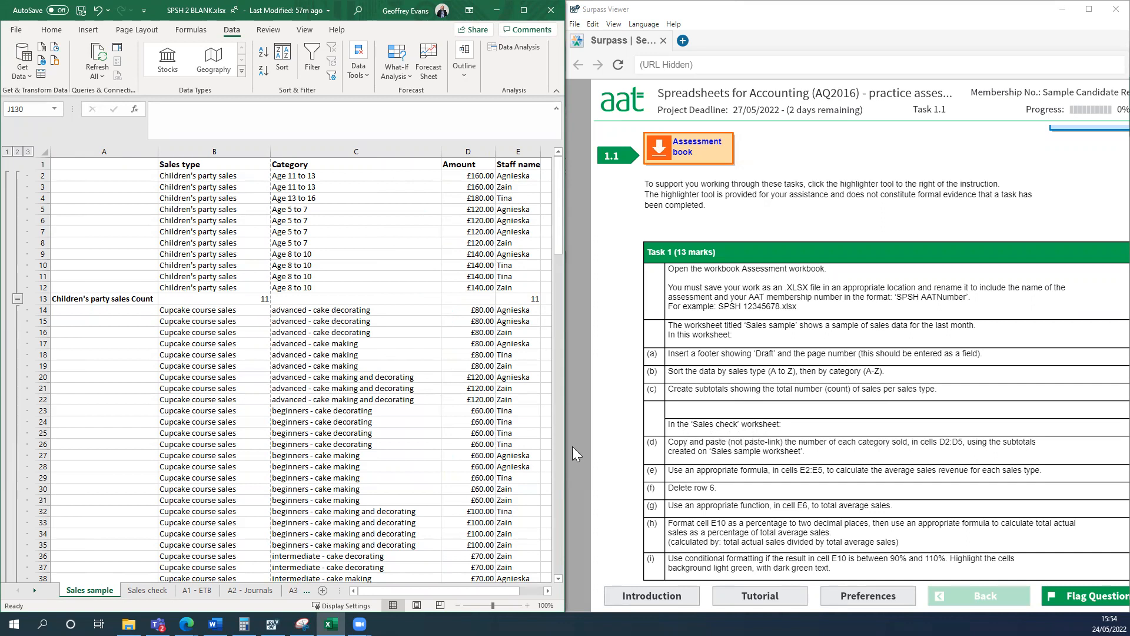
left_click(159, 592)
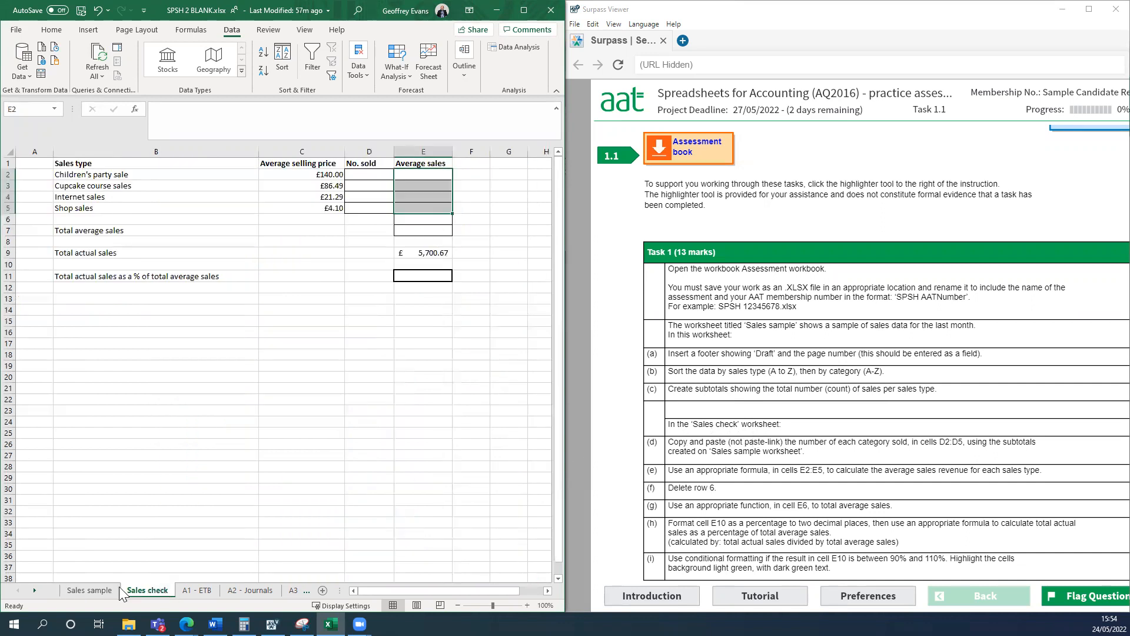
Maximize the workbook window and copy the Children's party sales count from Sales sample B13 into Sales check D2 as a value only.
left_click(97, 591)
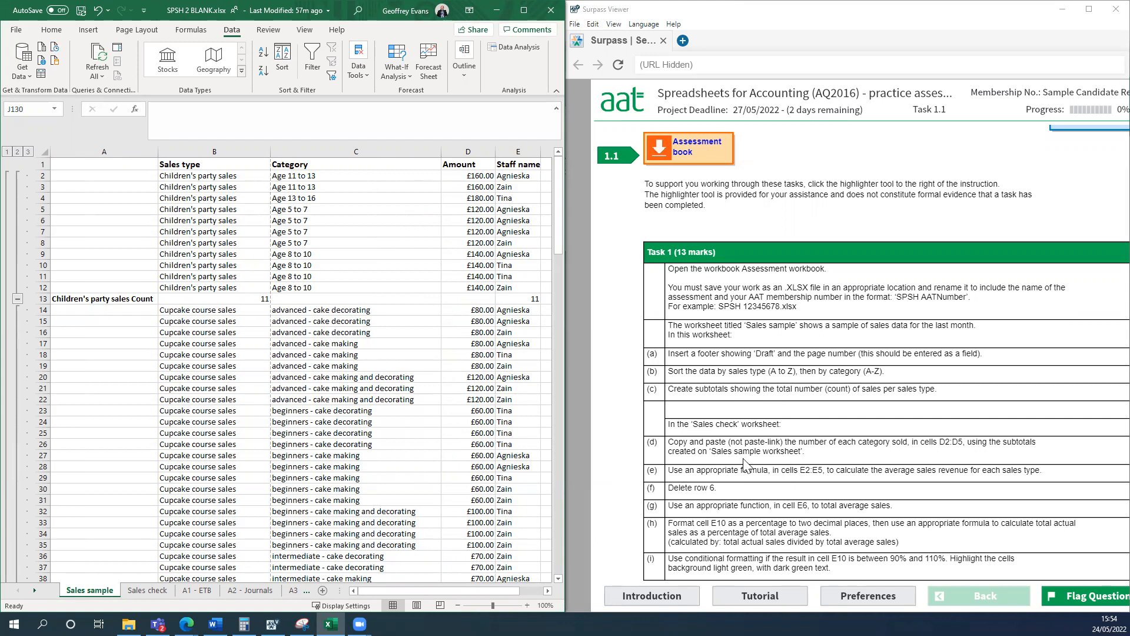
left_click(526, 11)
left_click(160, 592)
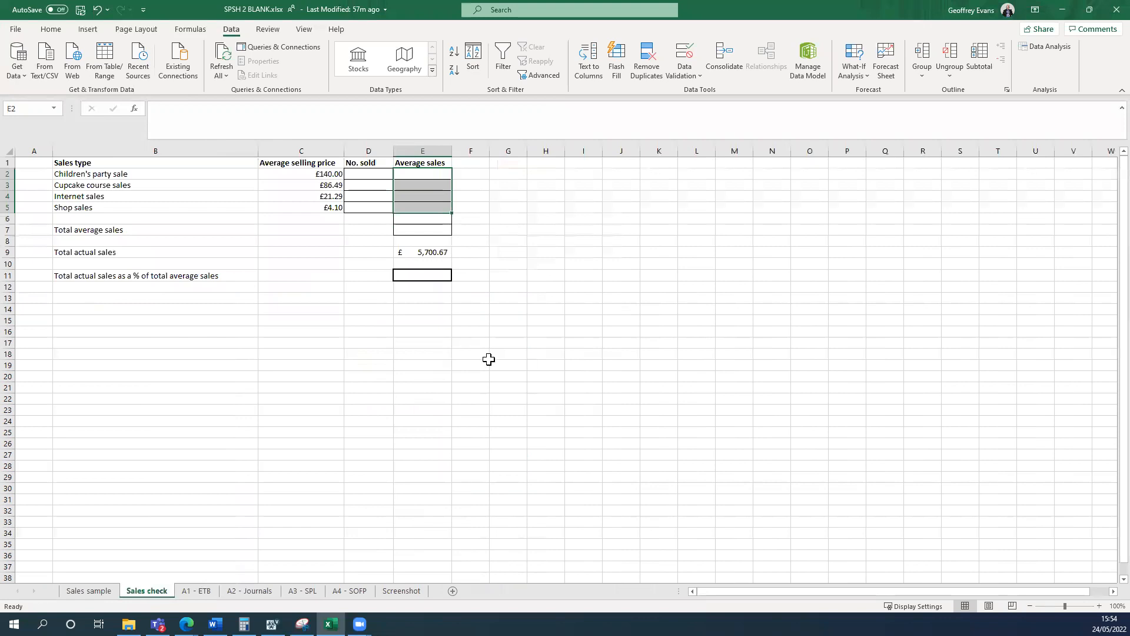
left_click(377, 175)
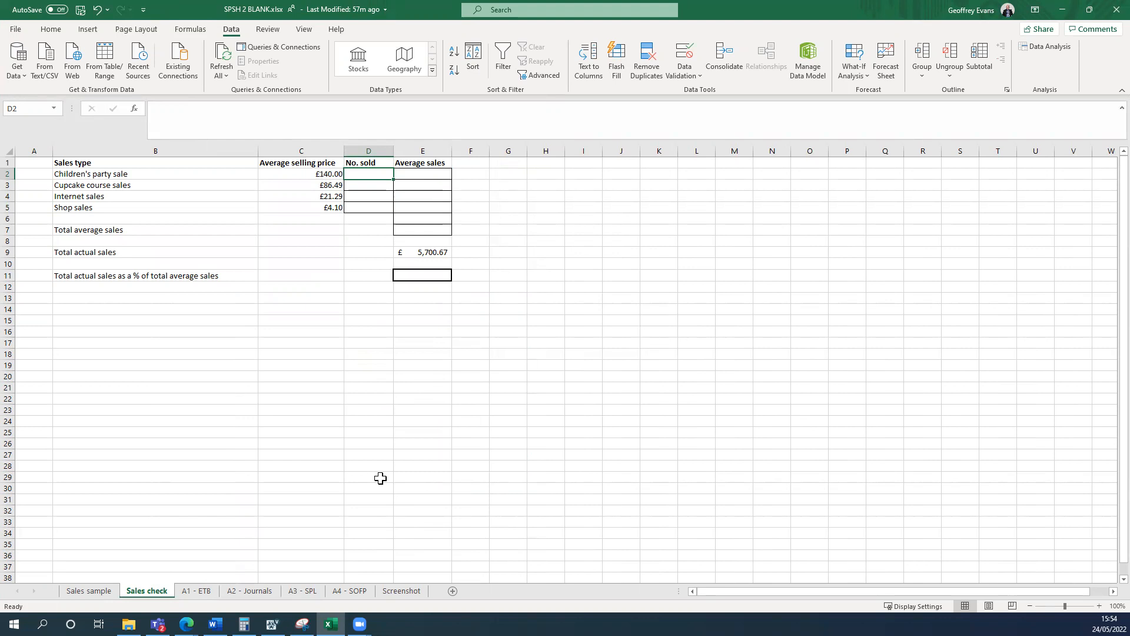
left_click(88, 591)
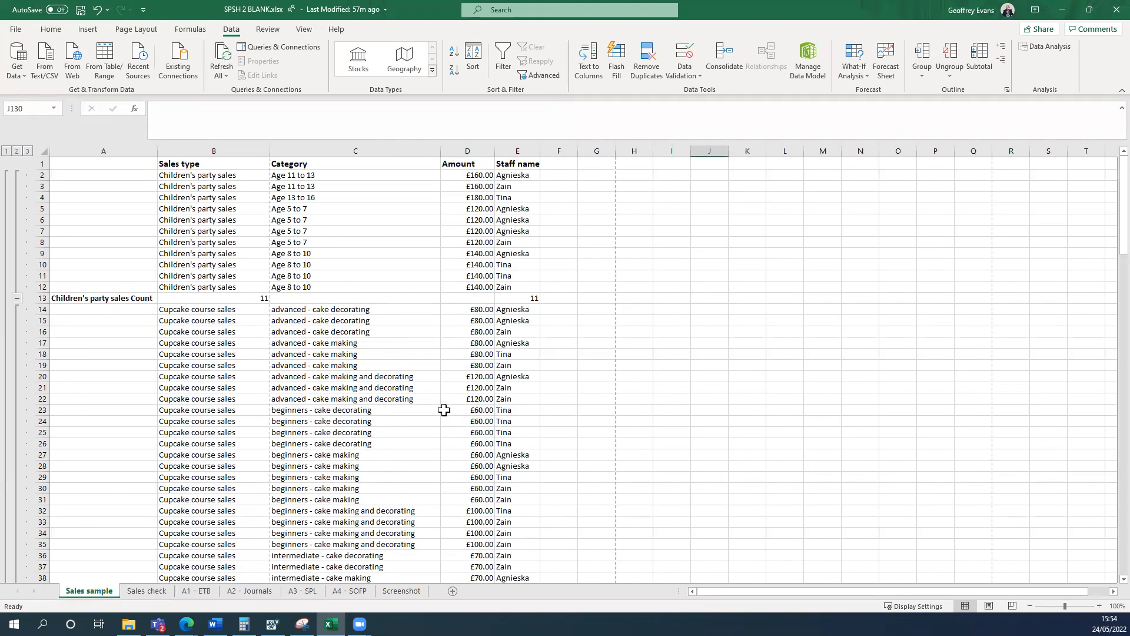
left_click(252, 300)
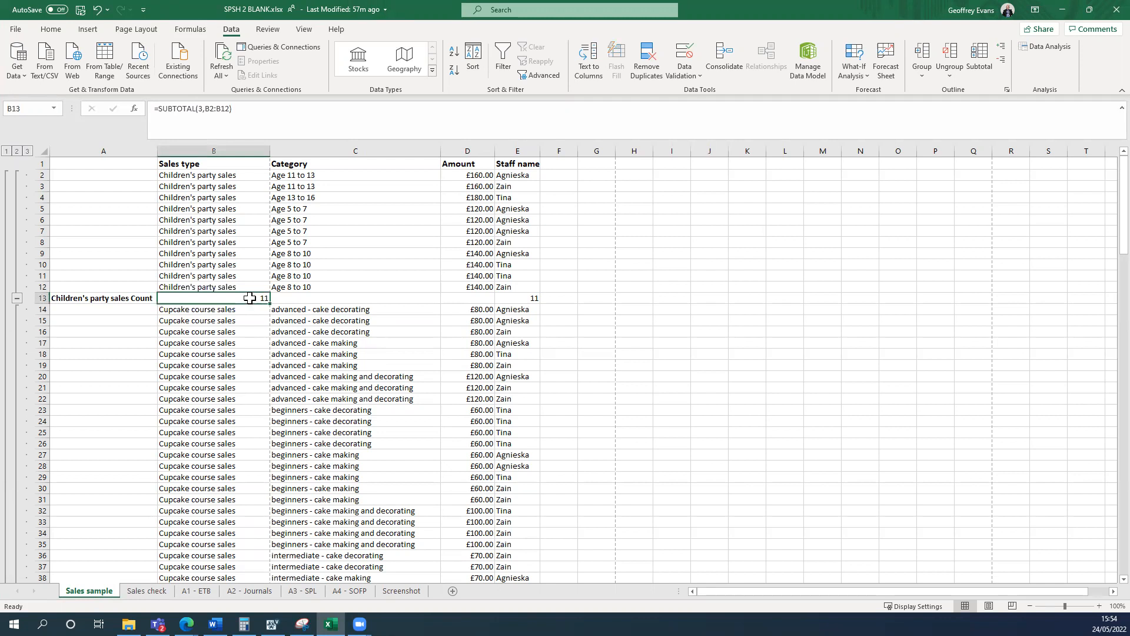
right_click(249, 298)
left_click(297, 304)
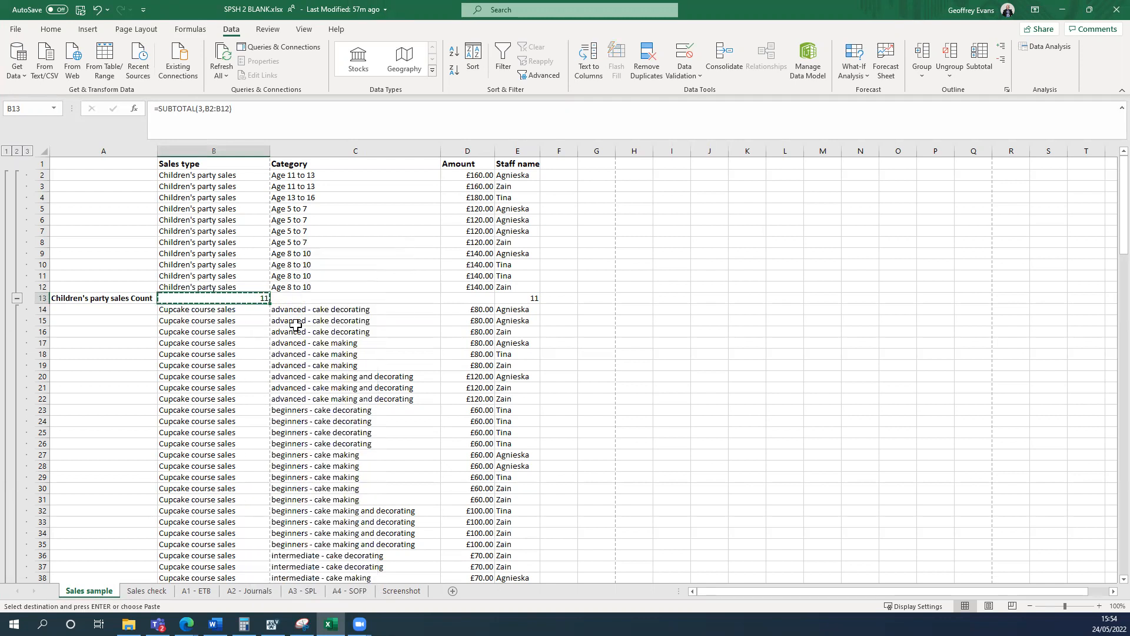
left_click(150, 591)
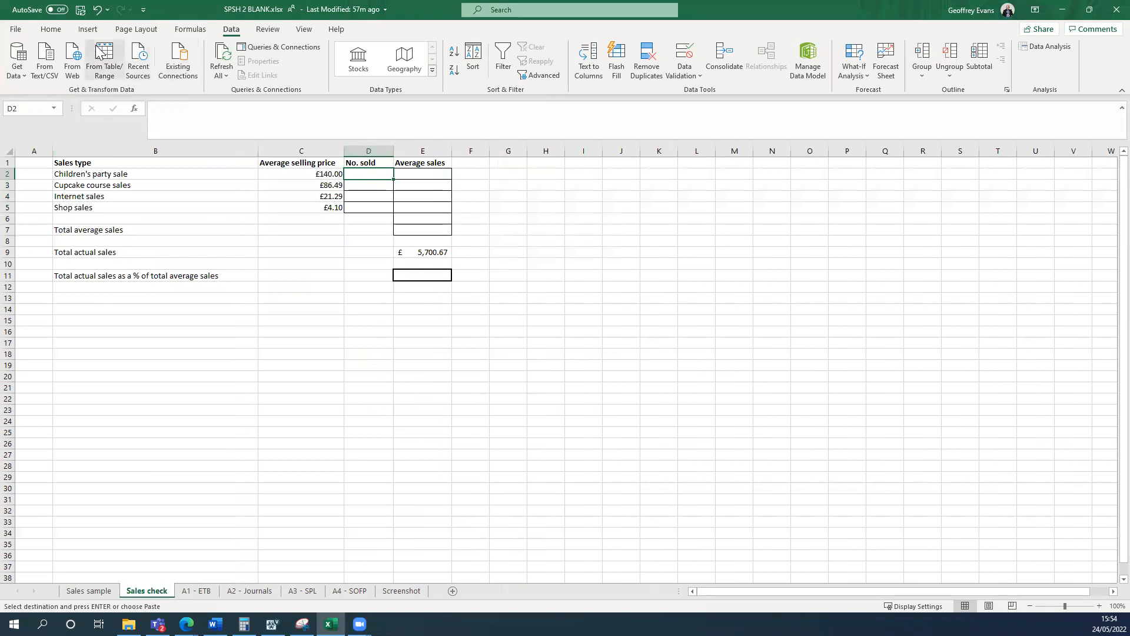
left_click(51, 29)
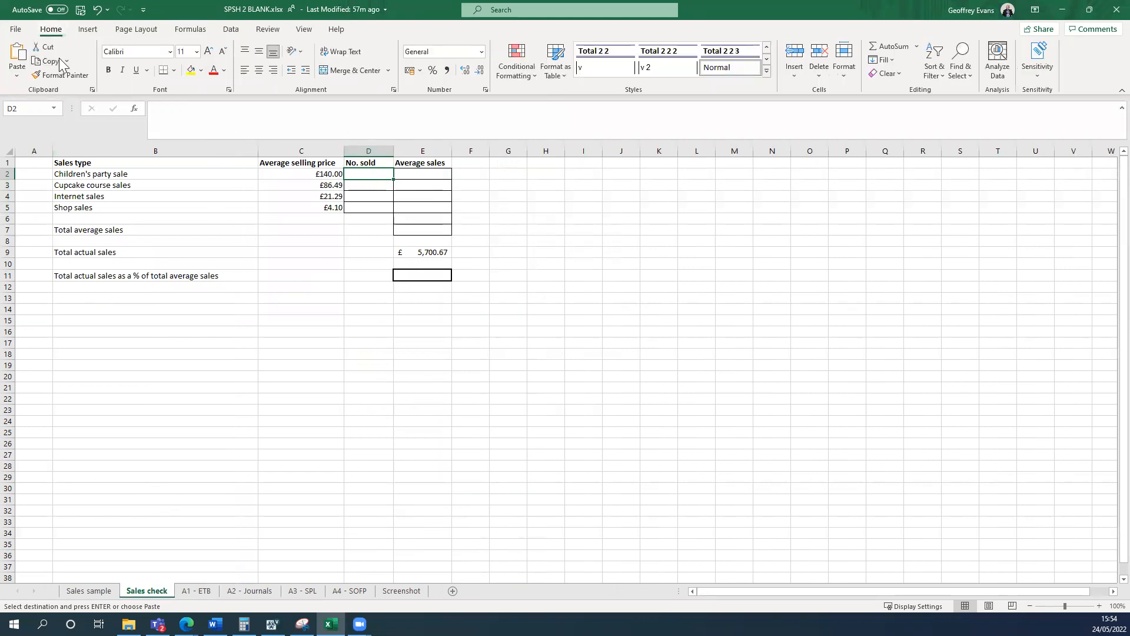
left_click(17, 76)
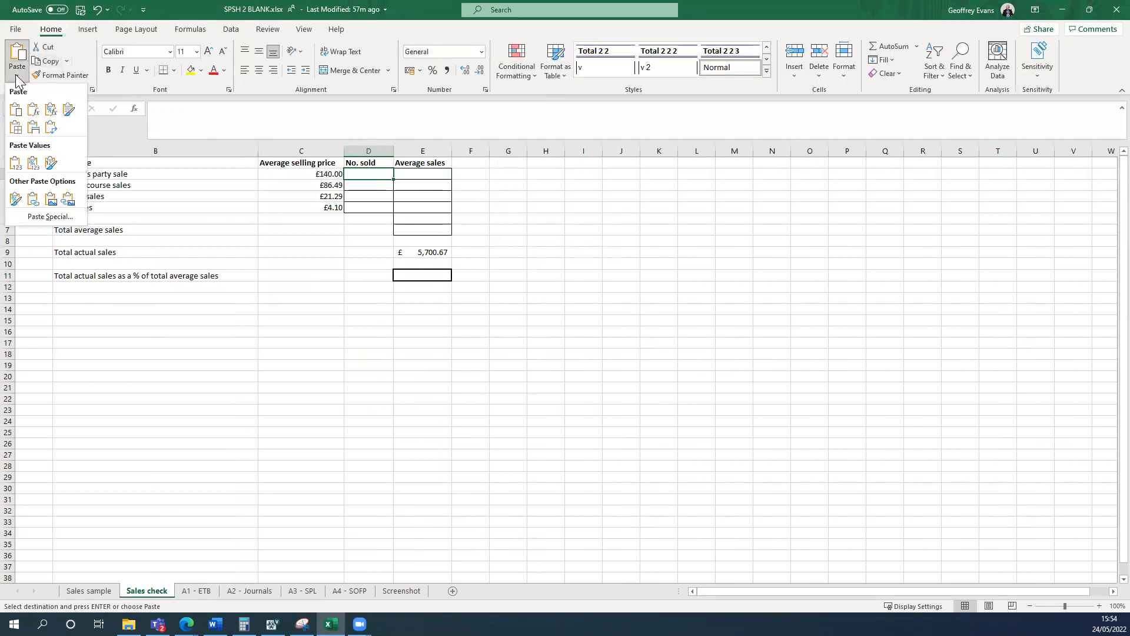
left_click(15, 163)
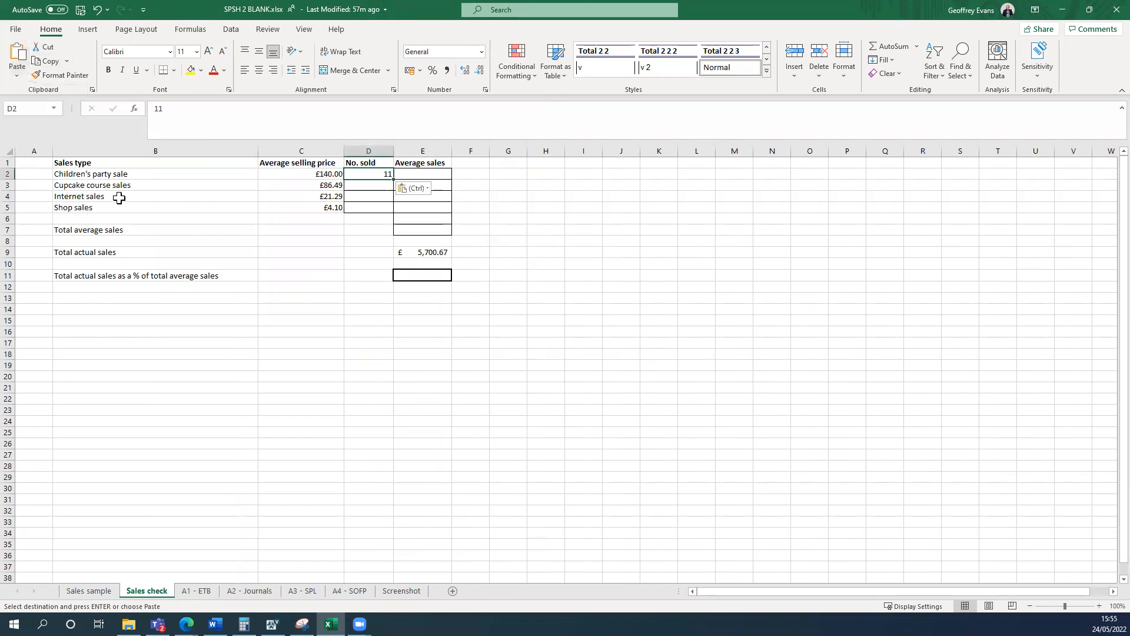
Copy the Cupcake course sales count from Sales sample B51 and paste it as a value into D3 of Sales check.
left_click(369, 185)
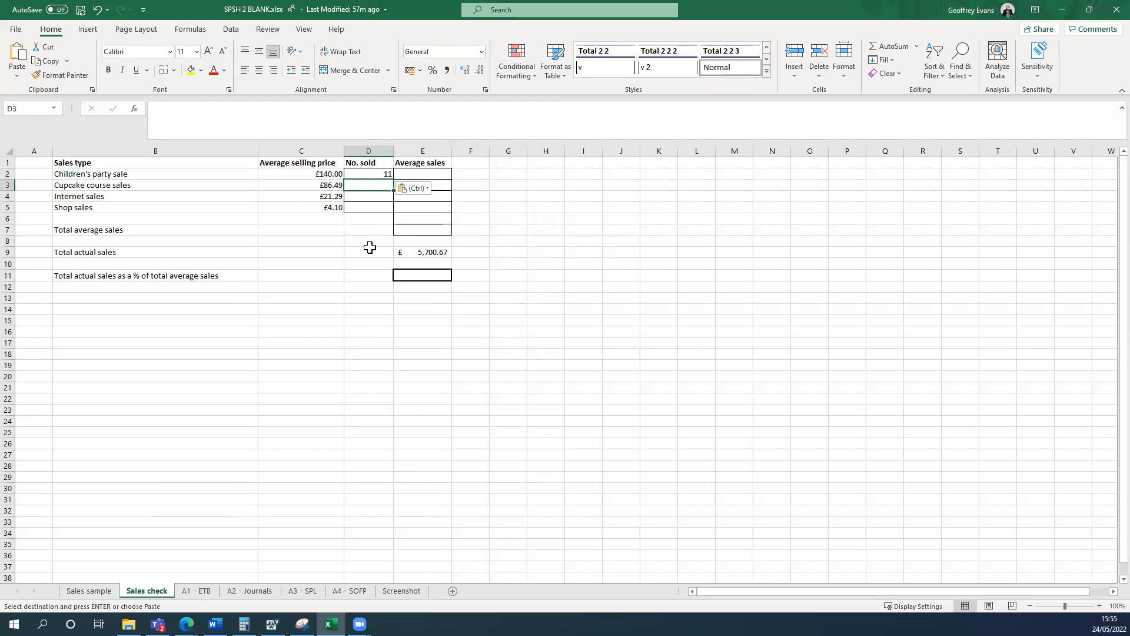
left_click(89, 590)
scroll(885, 252, "down", 8)
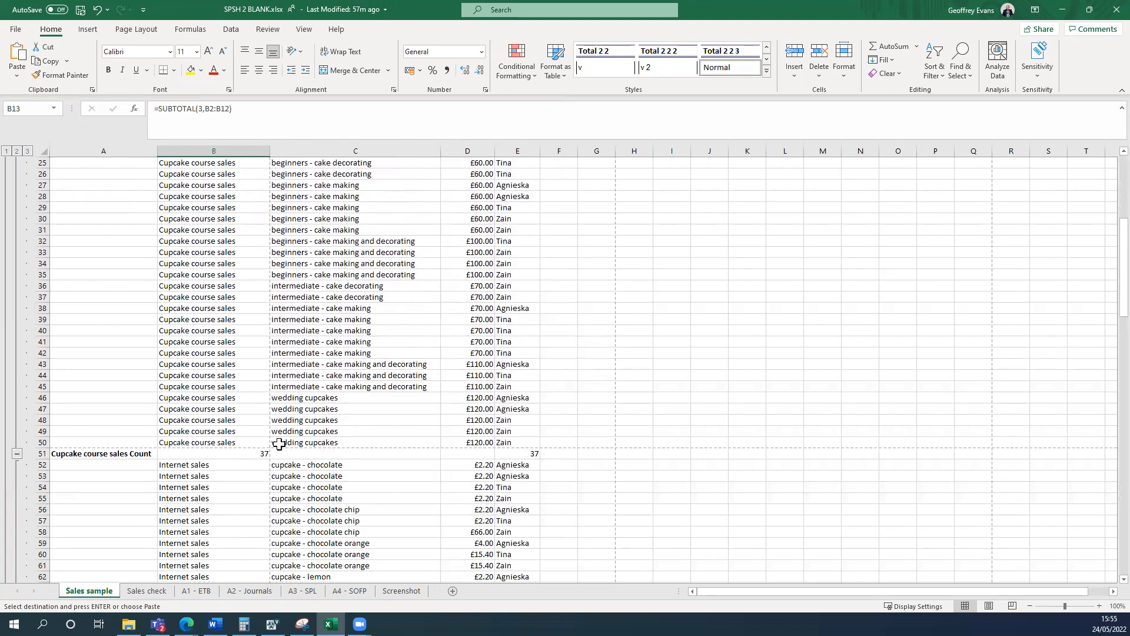
left_click(253, 454)
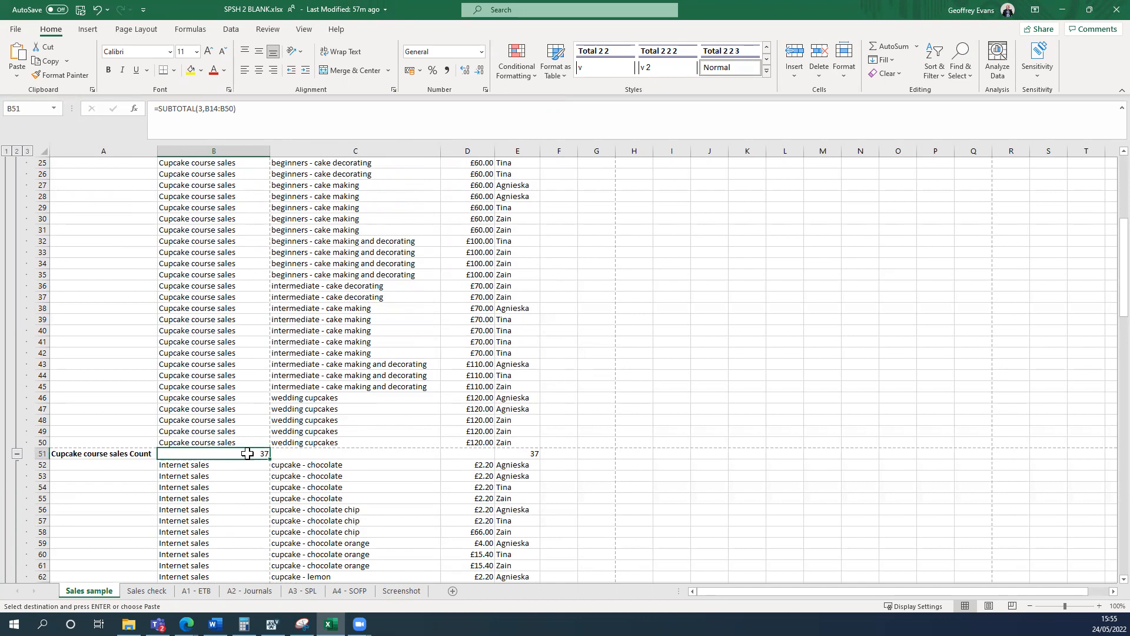
right_click(248, 453)
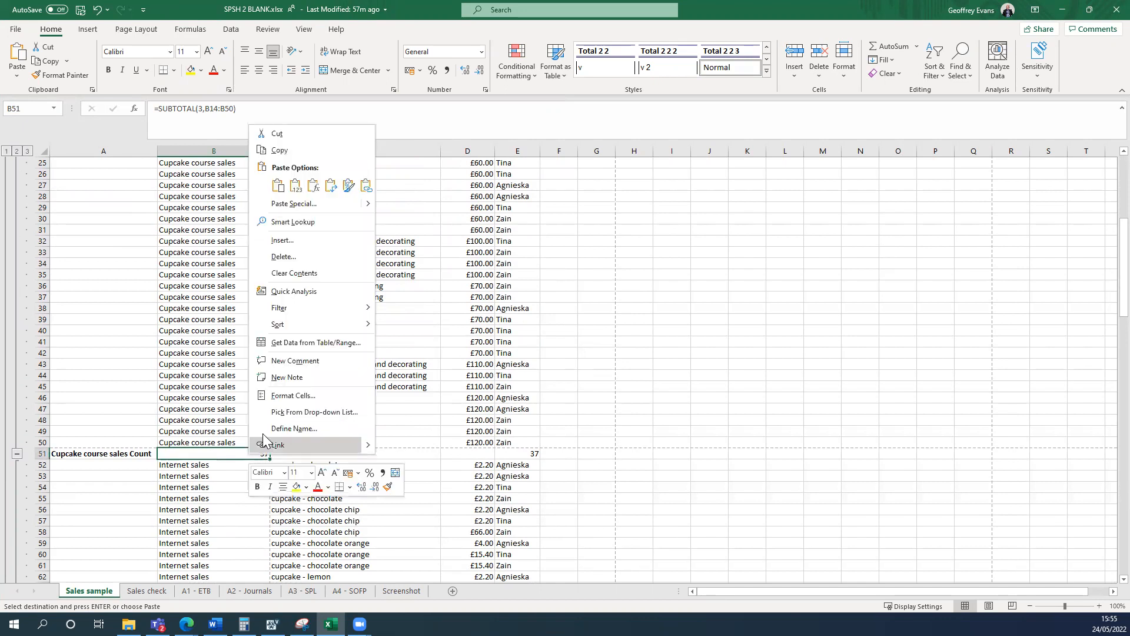
left_click(310, 149)
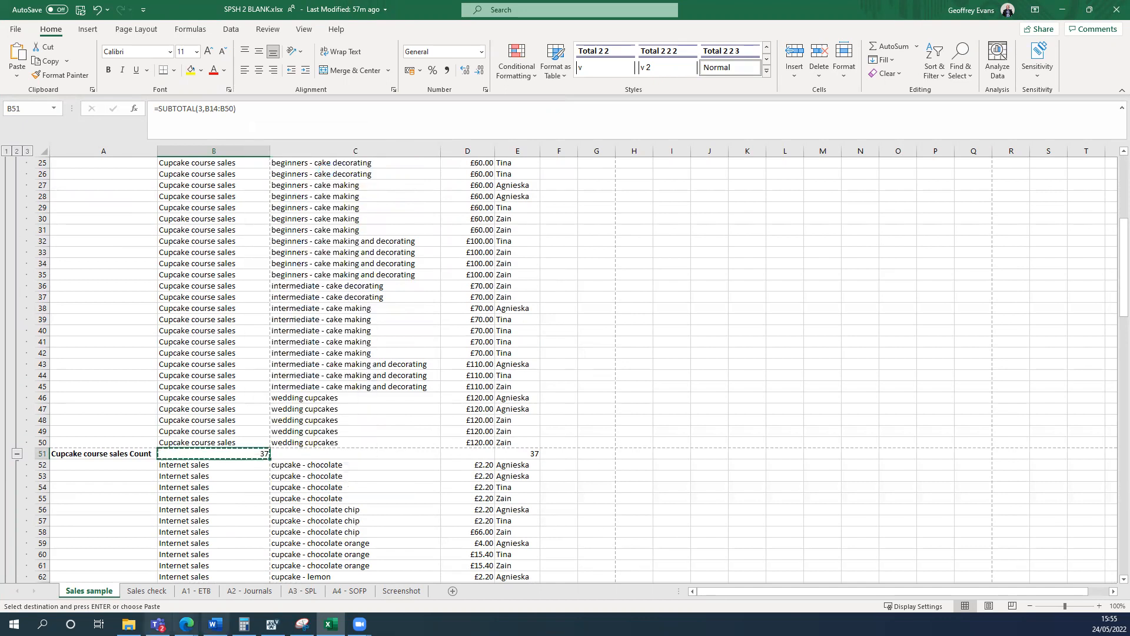
left_click(150, 591)
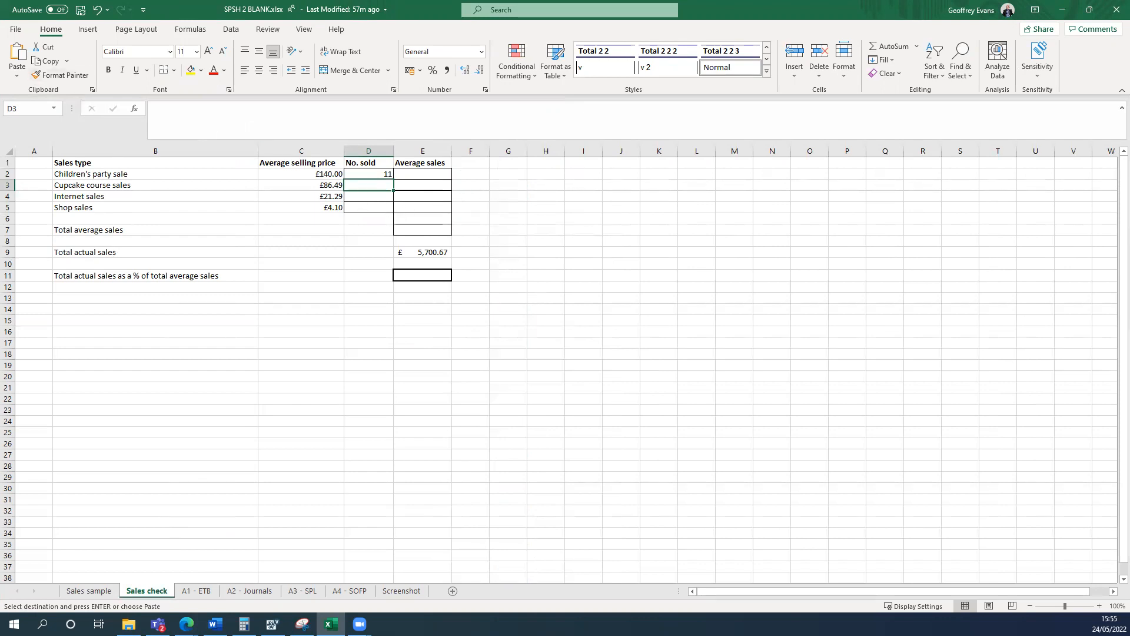
left_click(17, 74)
left_click(14, 168)
Copy the Internet sales count from Sales sample B85 and paste it as a value into D4 of Sales check.
left_click(362, 196)
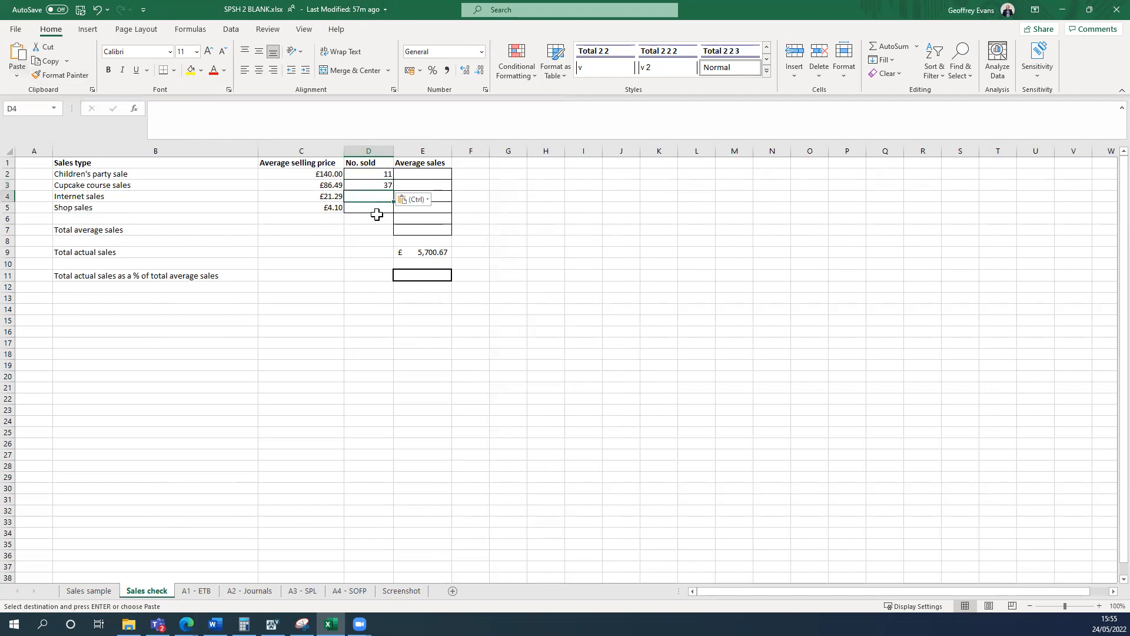
left_click(109, 595)
scroll(307, 447, "down", 12)
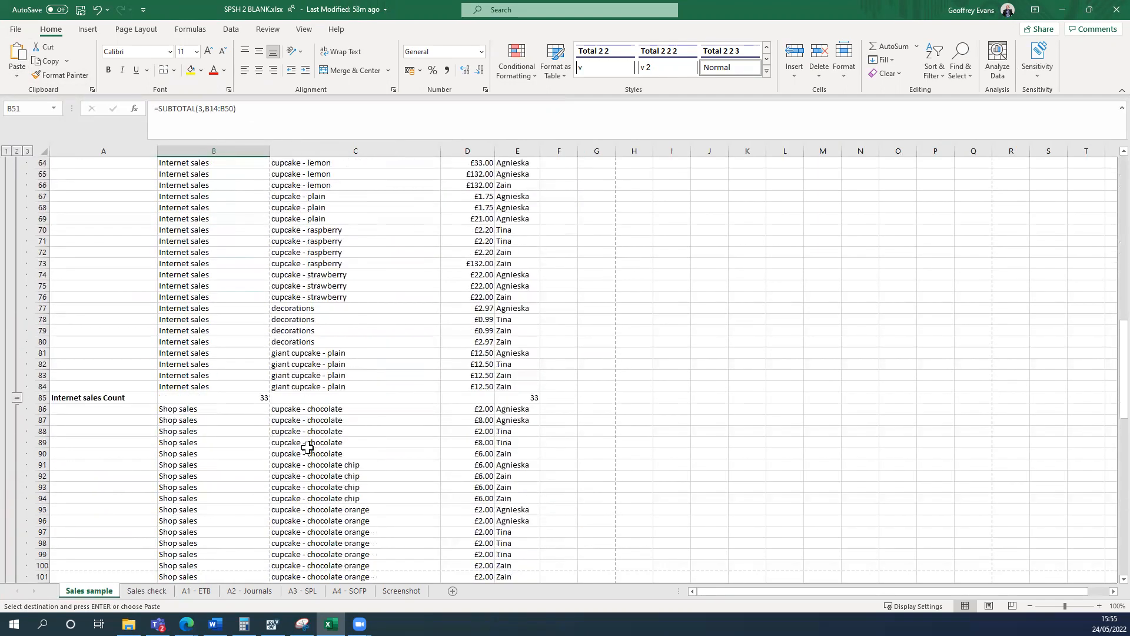
left_click(250, 399)
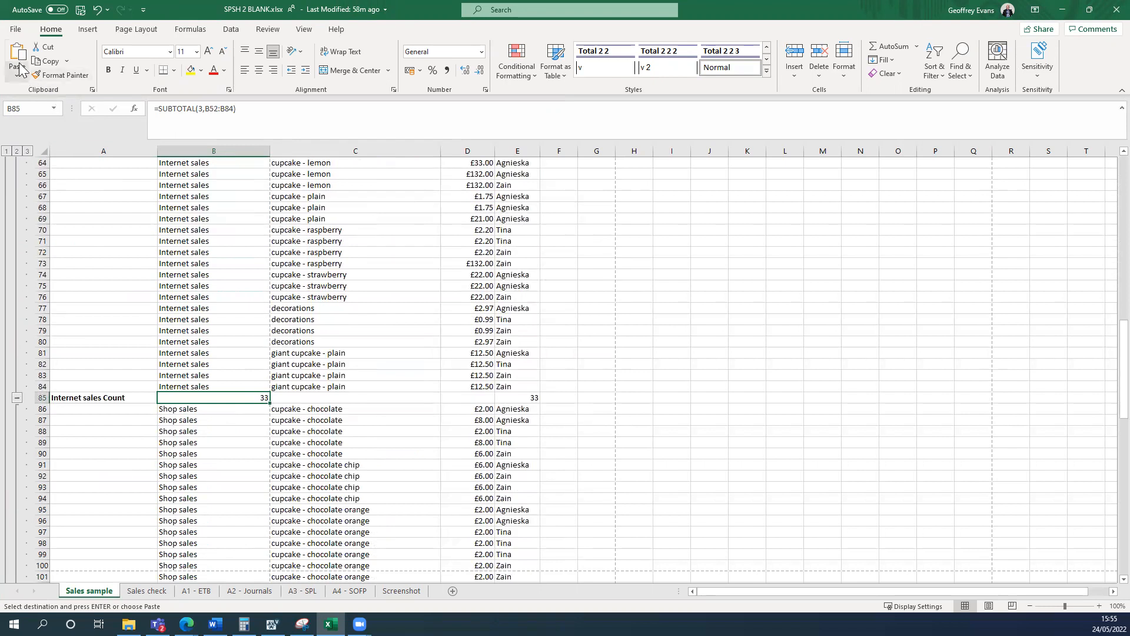
left_click(48, 62)
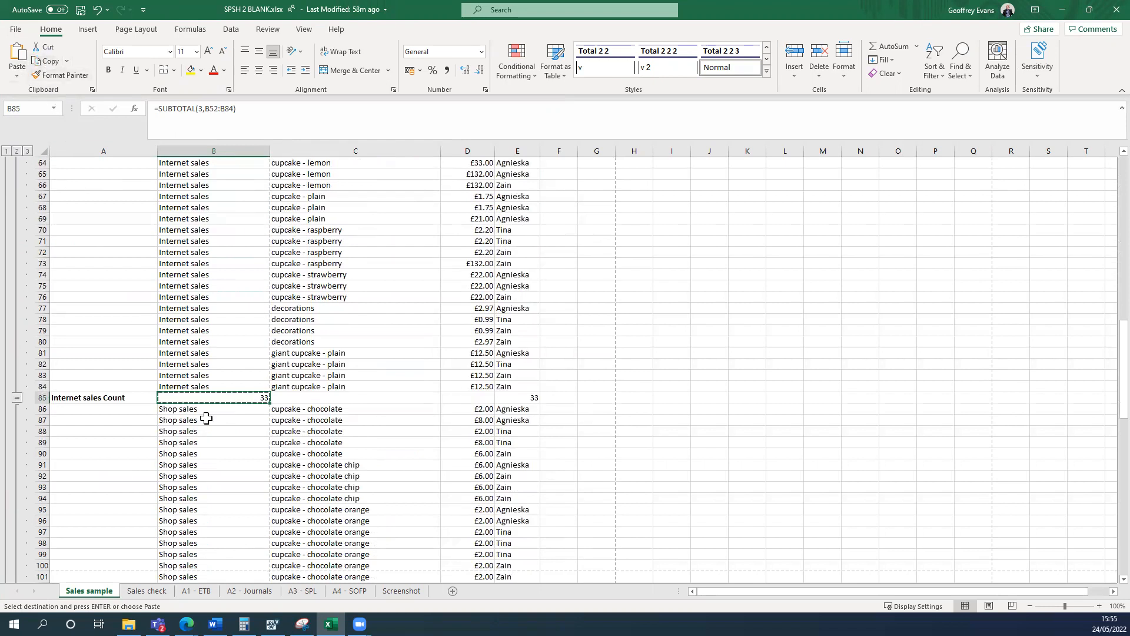
left_click(166, 591)
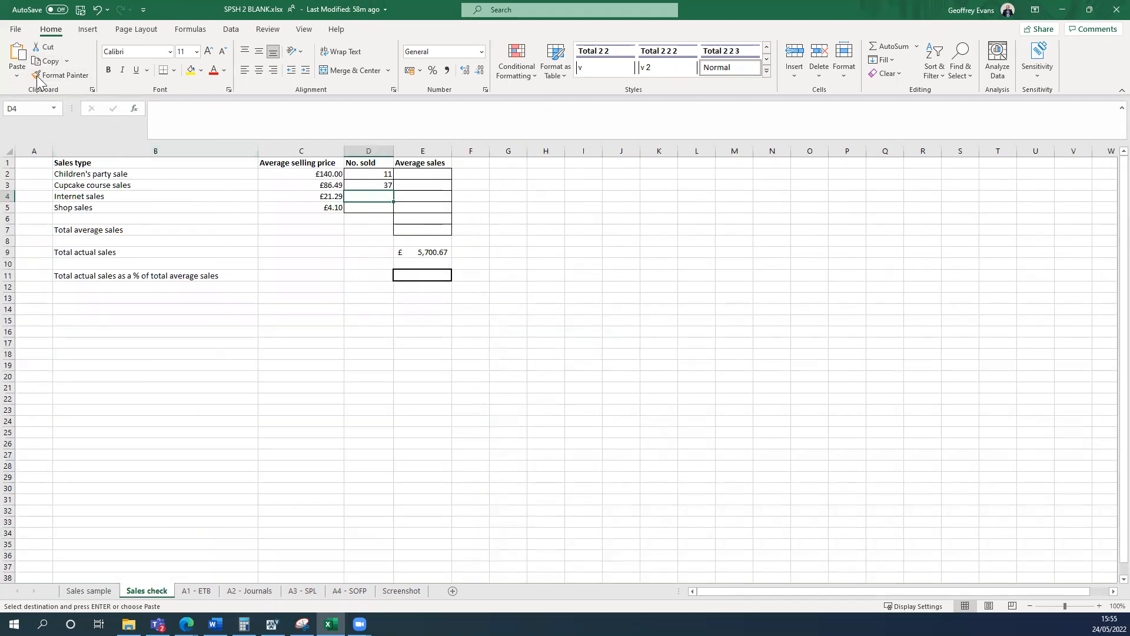
left_click(17, 76)
left_click(33, 171)
Copy the Shop sales count from Sales sample B149 and paste it as a value into D5 of Sales check.
left_click(365, 206)
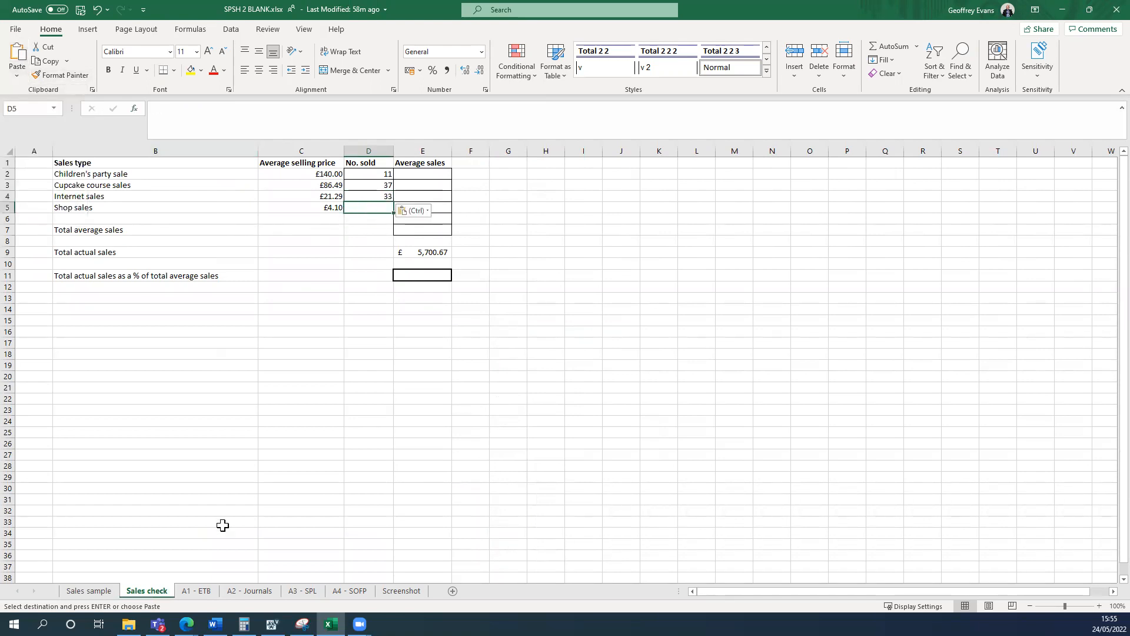
left_click(91, 590)
scroll(218, 453, "down", 13)
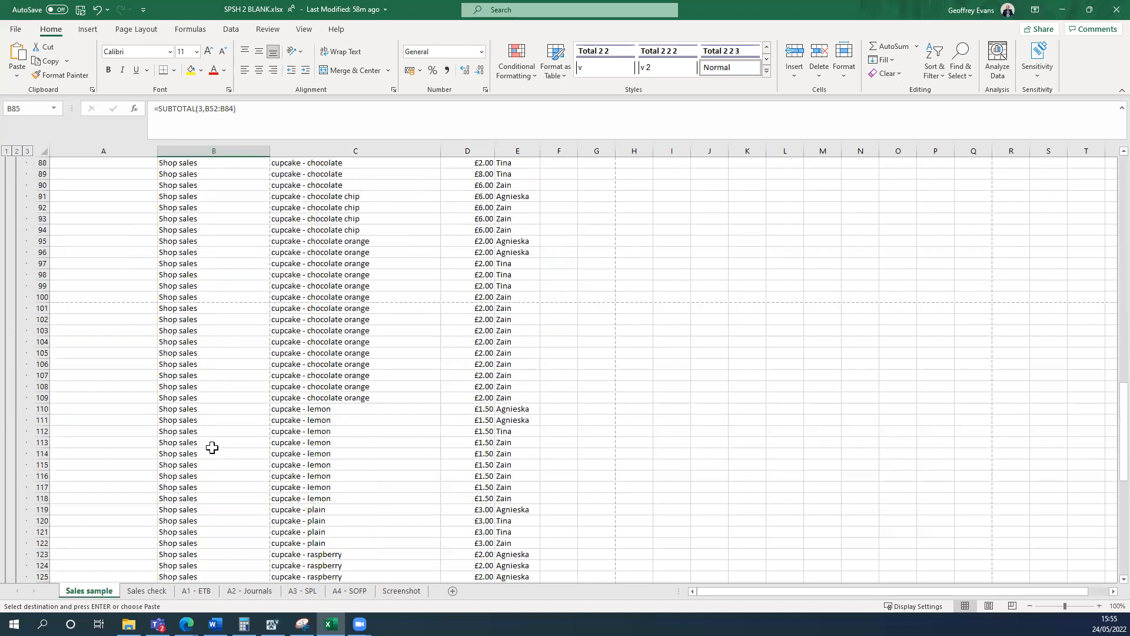
scroll(209, 450, "down", 4)
left_click(257, 411)
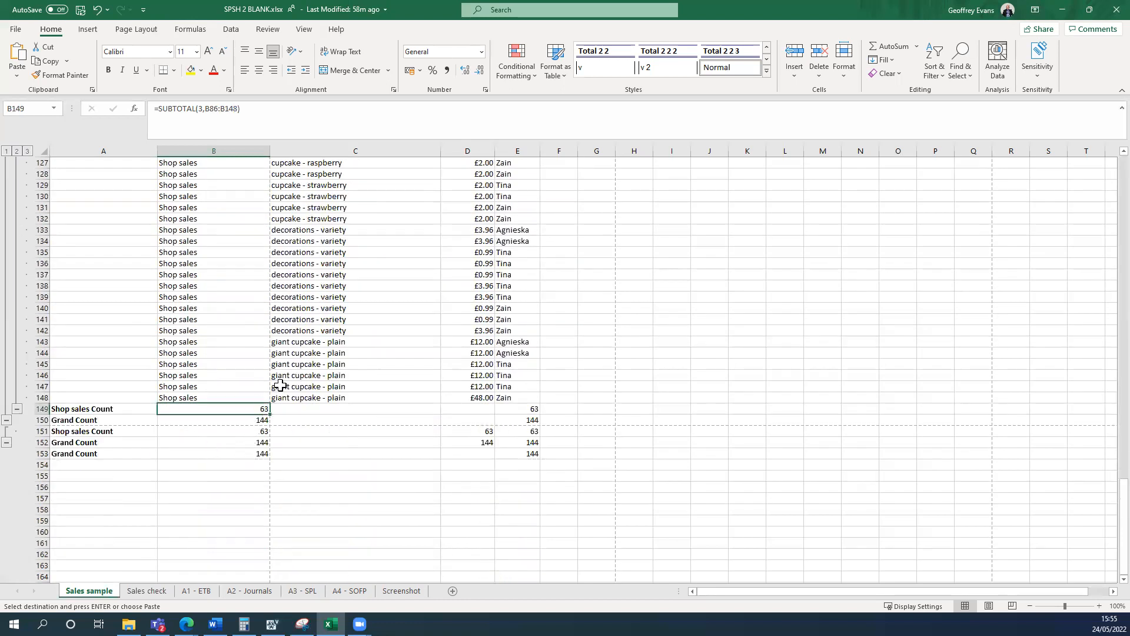
left_click(47, 61)
left_click(147, 590)
left_click(360, 208)
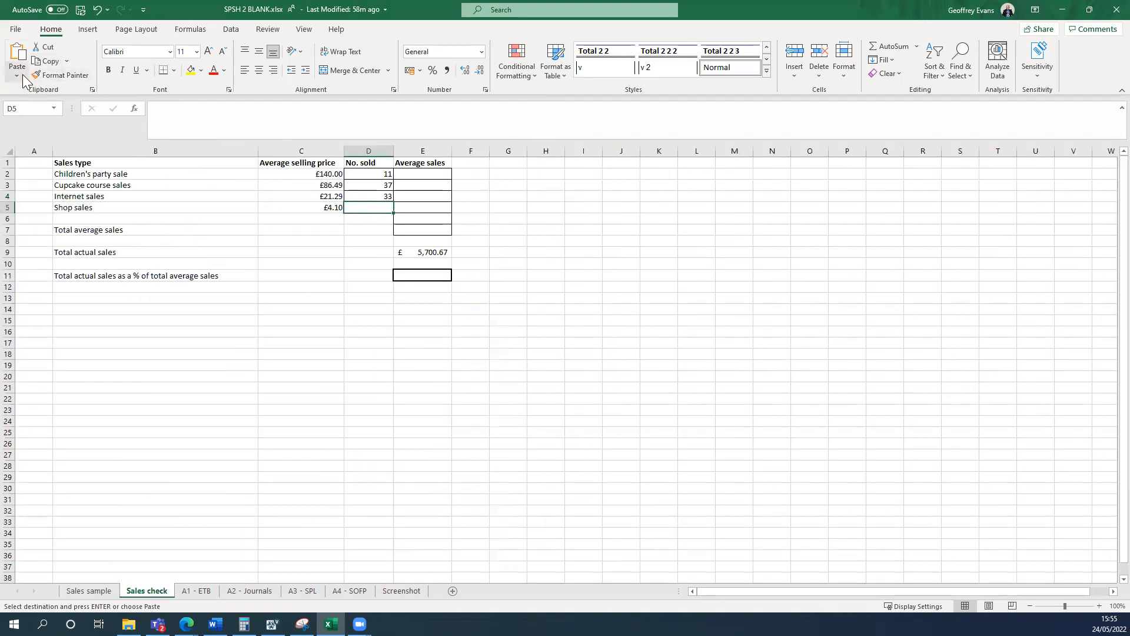
left_click(17, 76)
left_click(13, 166)
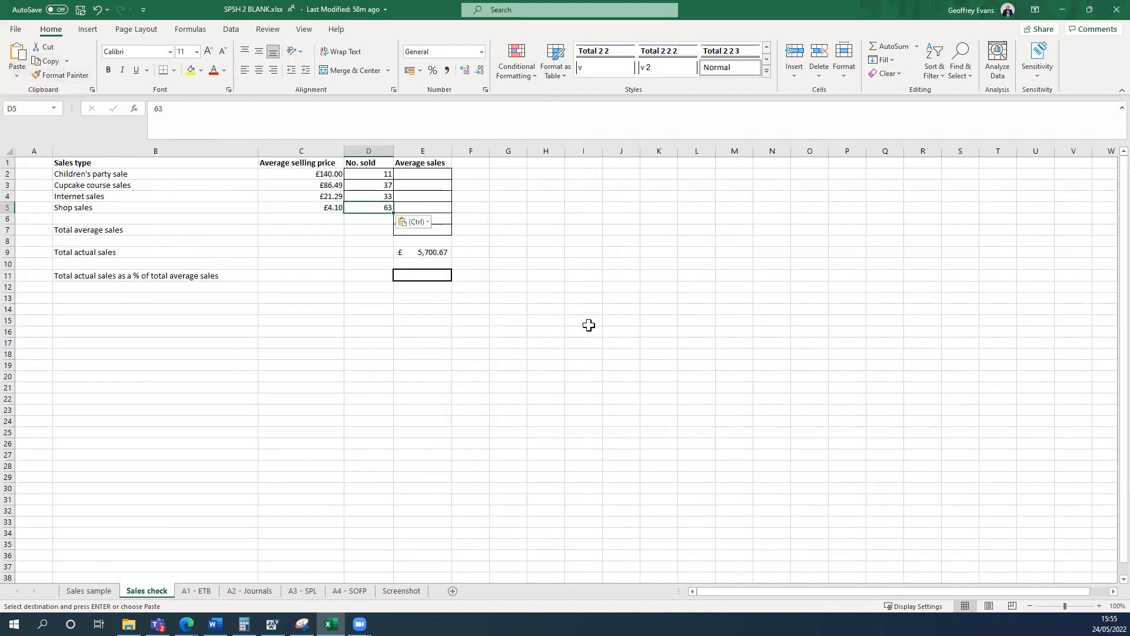
left_click(588, 325)
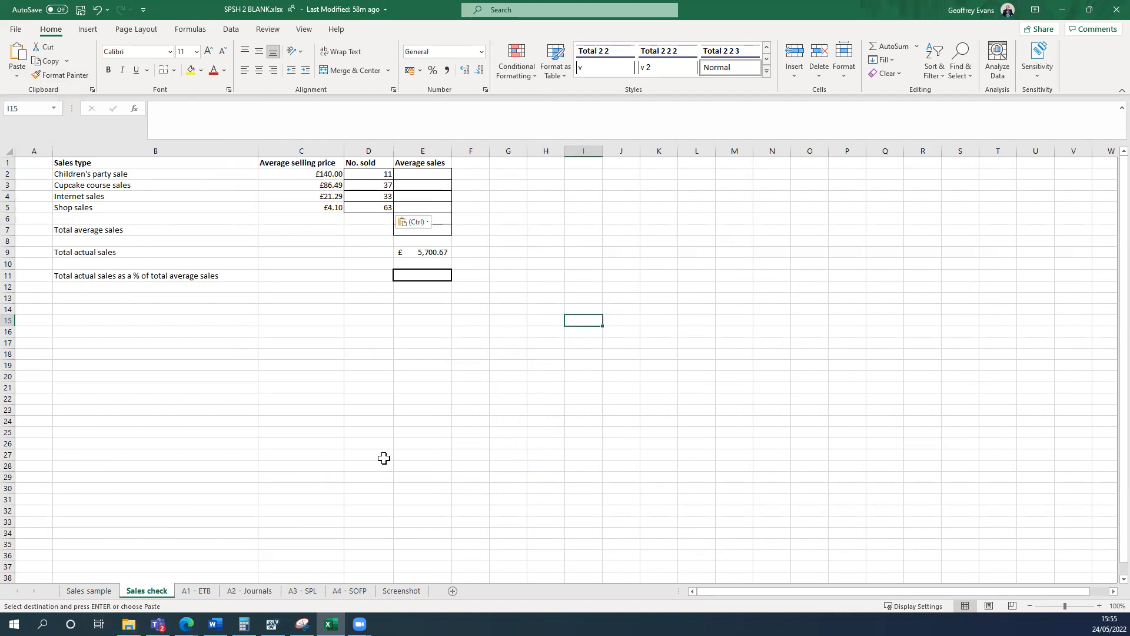
Place the workbook beside the task instructions and enter the formula =C2*D2 in E2 for the Children's party average sales.
key("super+Left")
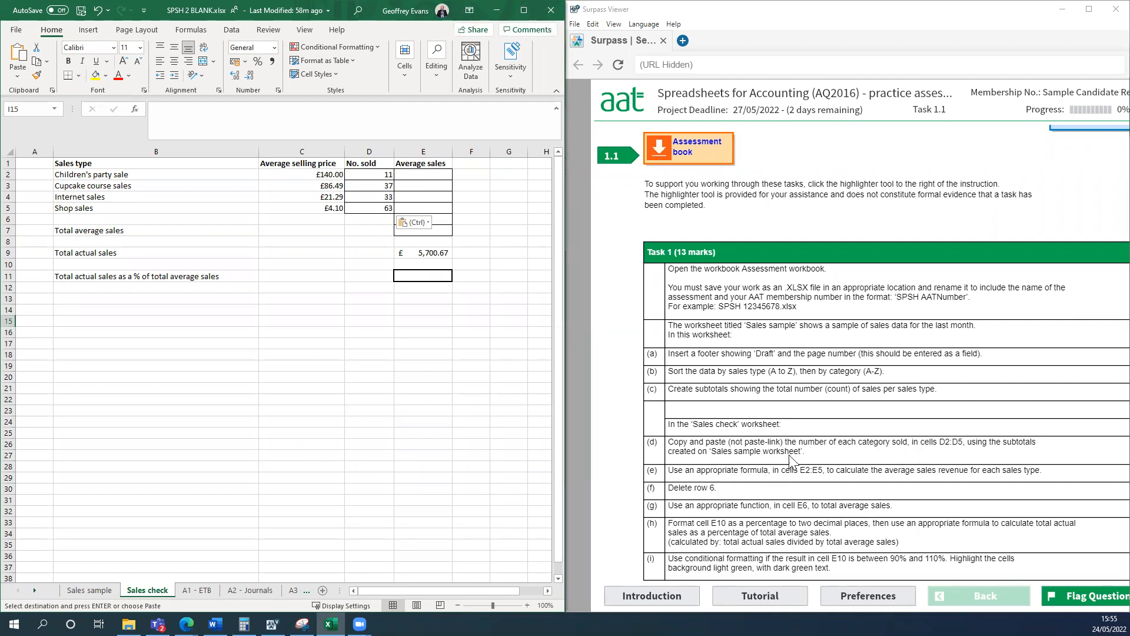
left_click(428, 175)
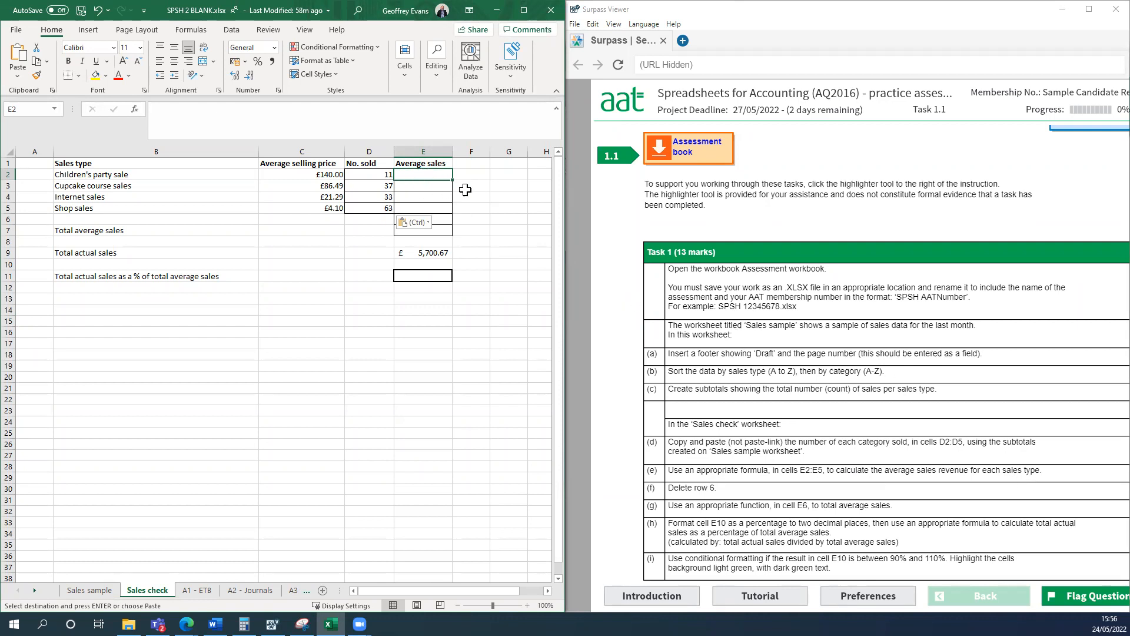
type("=")
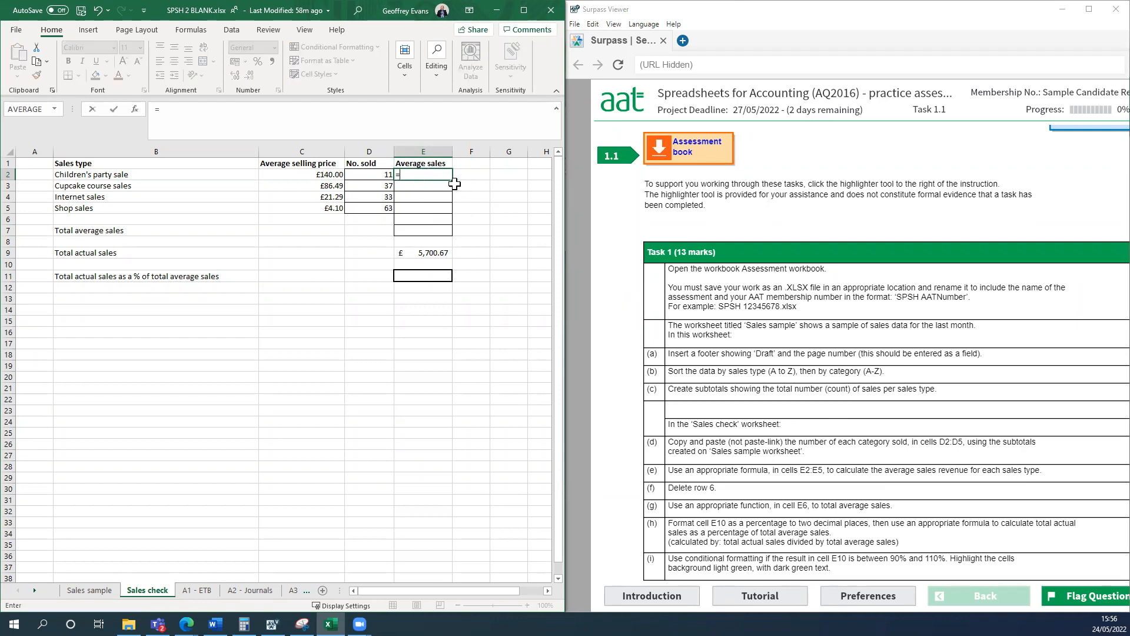
left_click(316, 174)
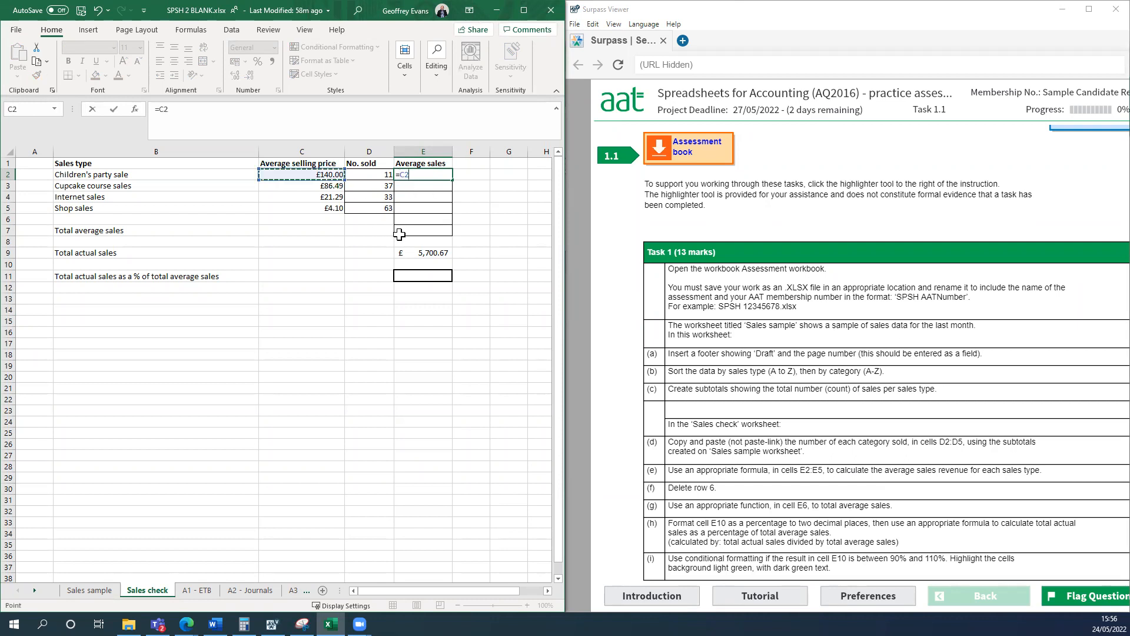
type("*")
left_click(379, 176)
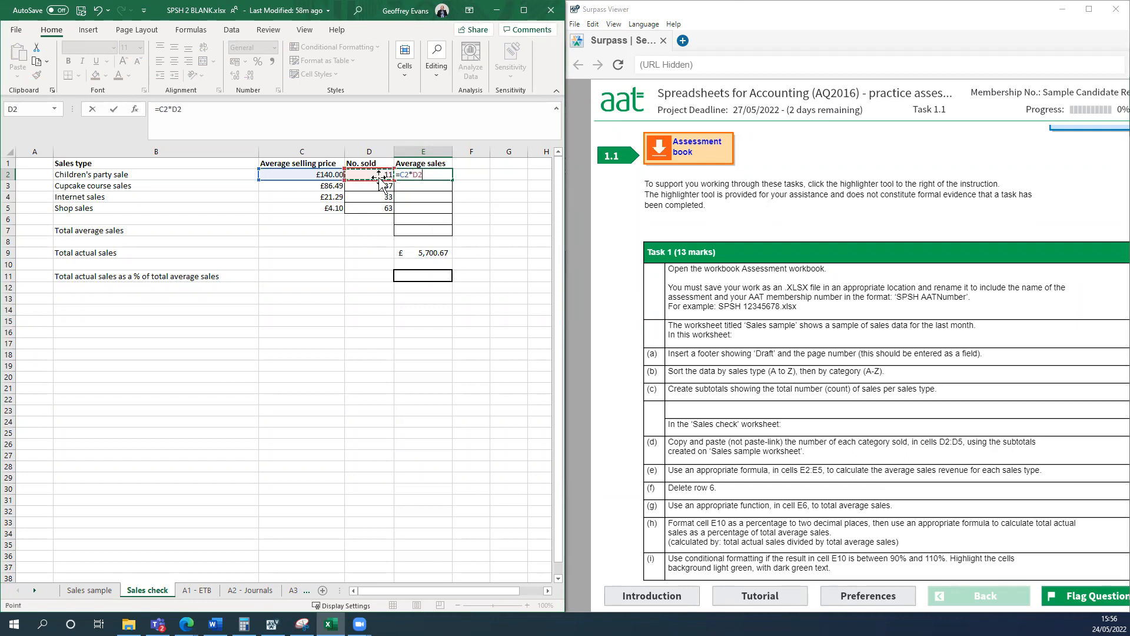
key("Return")
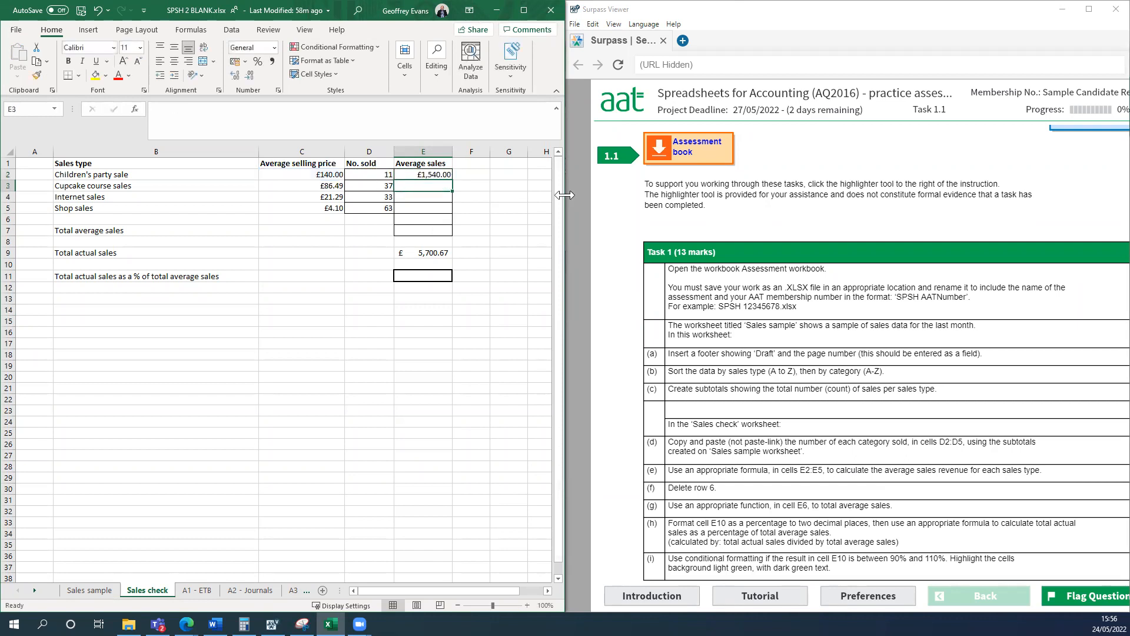
Fill the average sales formula from E2 down to E5 and consult the remaining Task 1 instructions.
left_click(438, 175)
left_click_drag(454, 184, 457, 213)
left_click(512, 235)
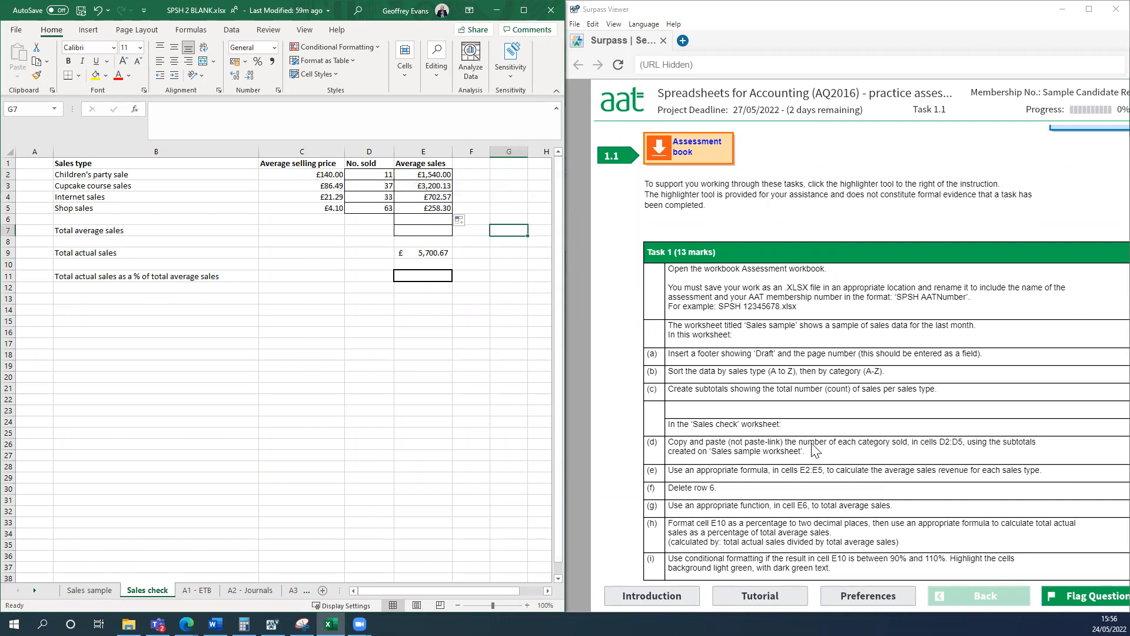
scroll(838, 462, "down", 1)
scroll(838, 462, "down", 2)
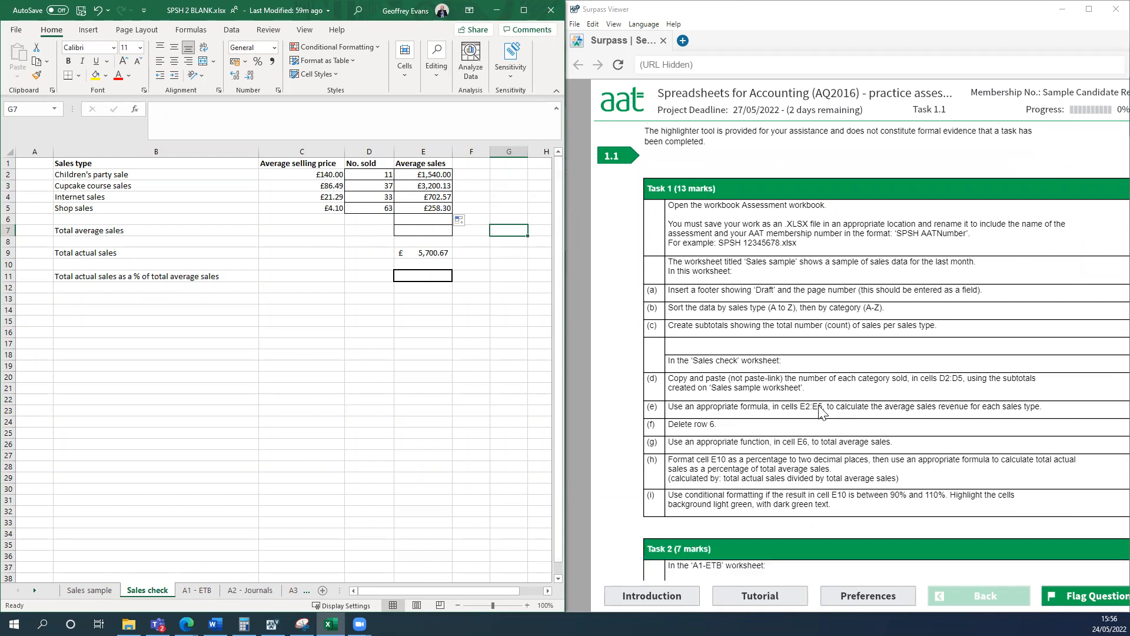
Delete the empty row 6 above Total average sales in Sales check.
left_click(306, 346)
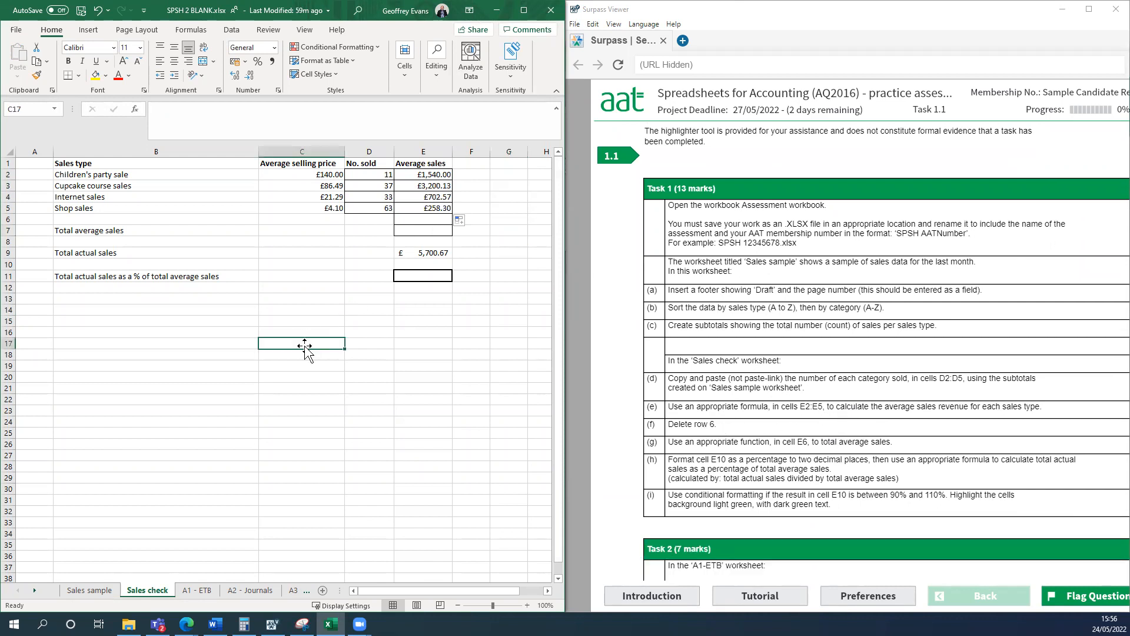
left_click(12, 220)
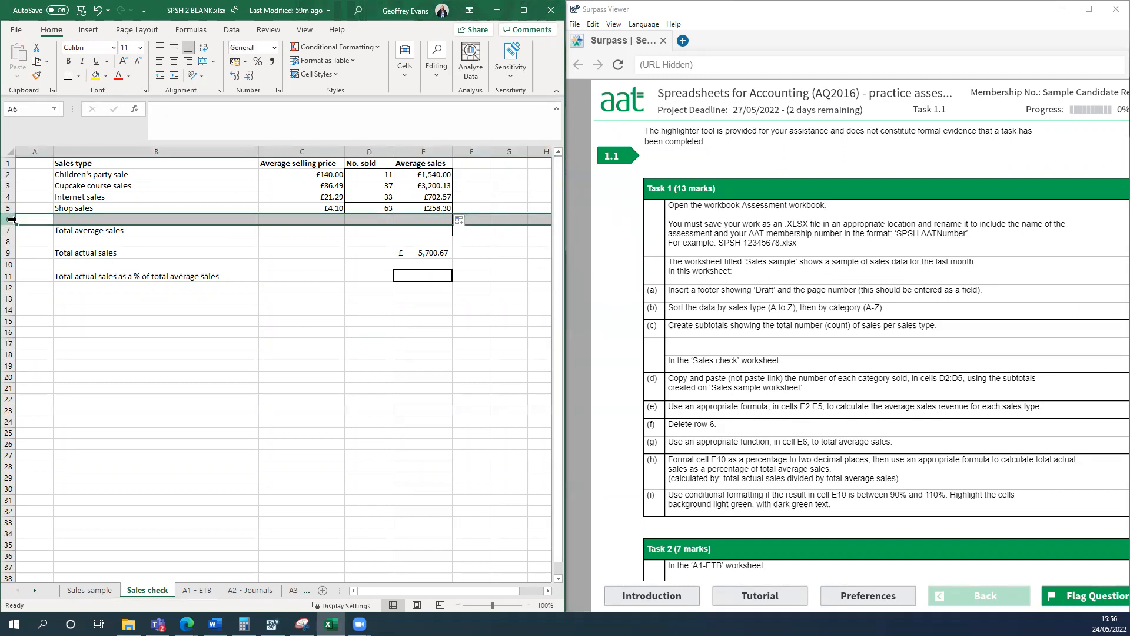
right_click(11, 219)
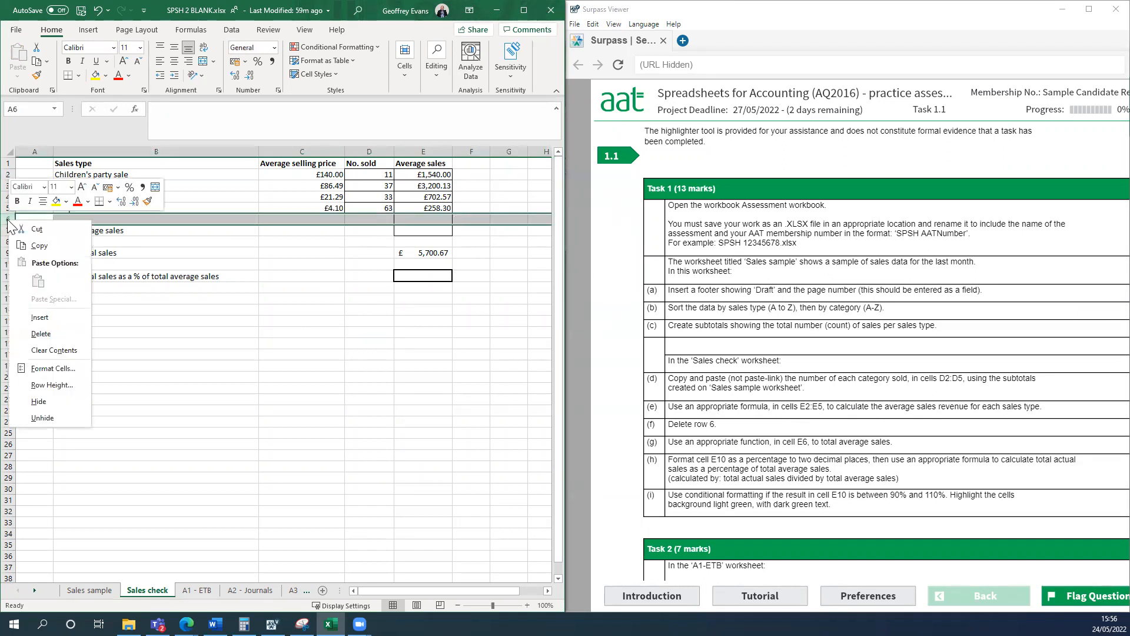
left_click(57, 333)
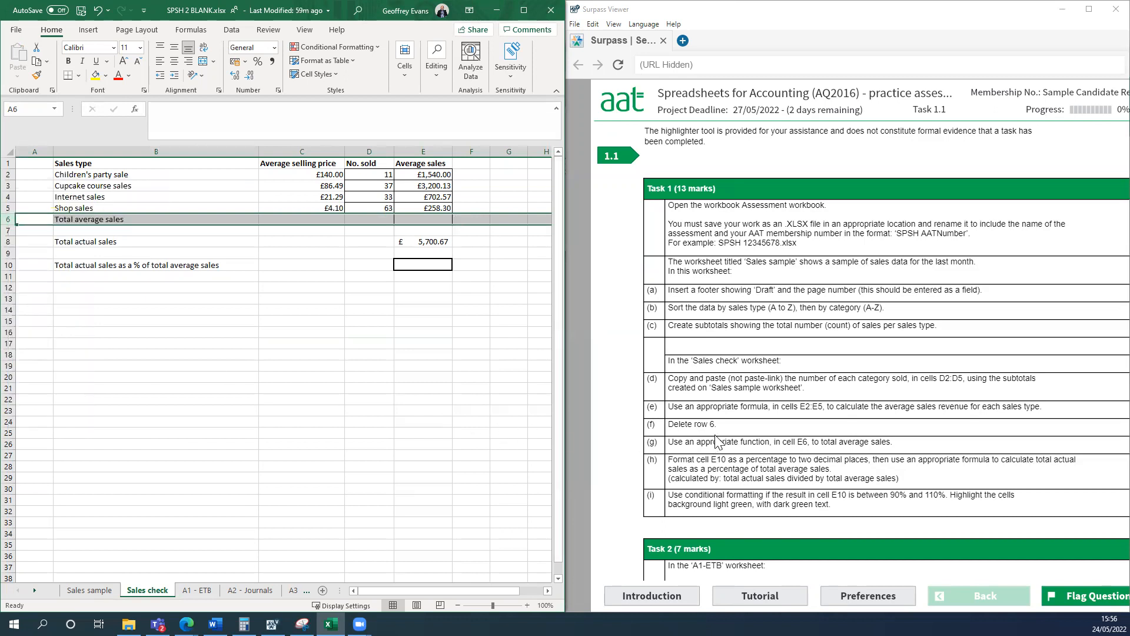
left_click(470, 445)
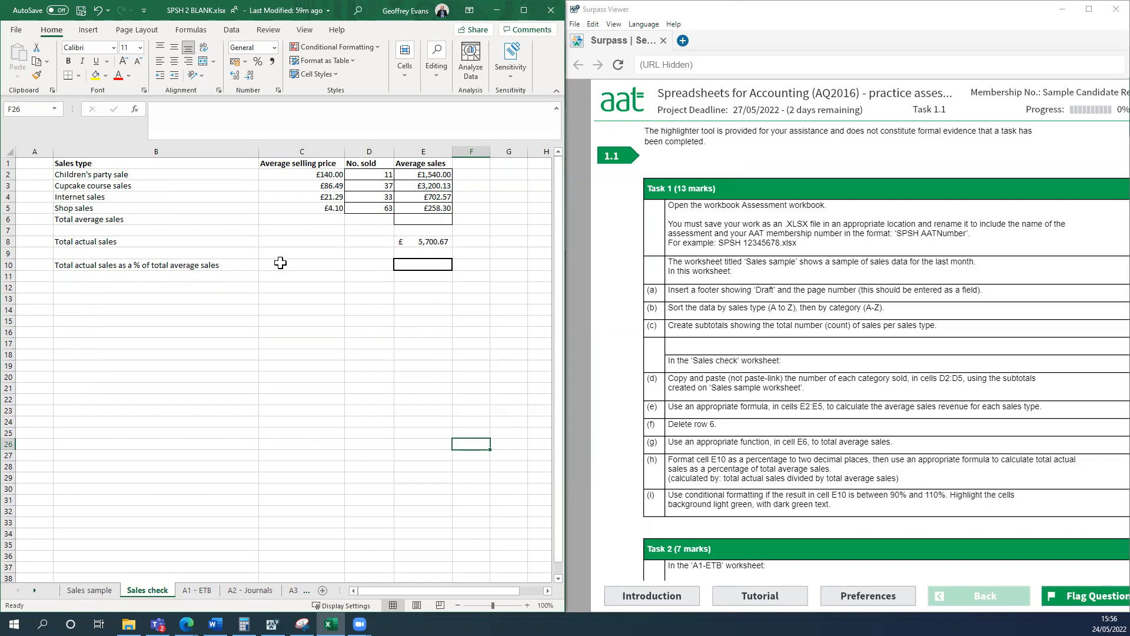
Total the average sales in E6 with the formula =SUM(E2:E5).
left_click(416, 221)
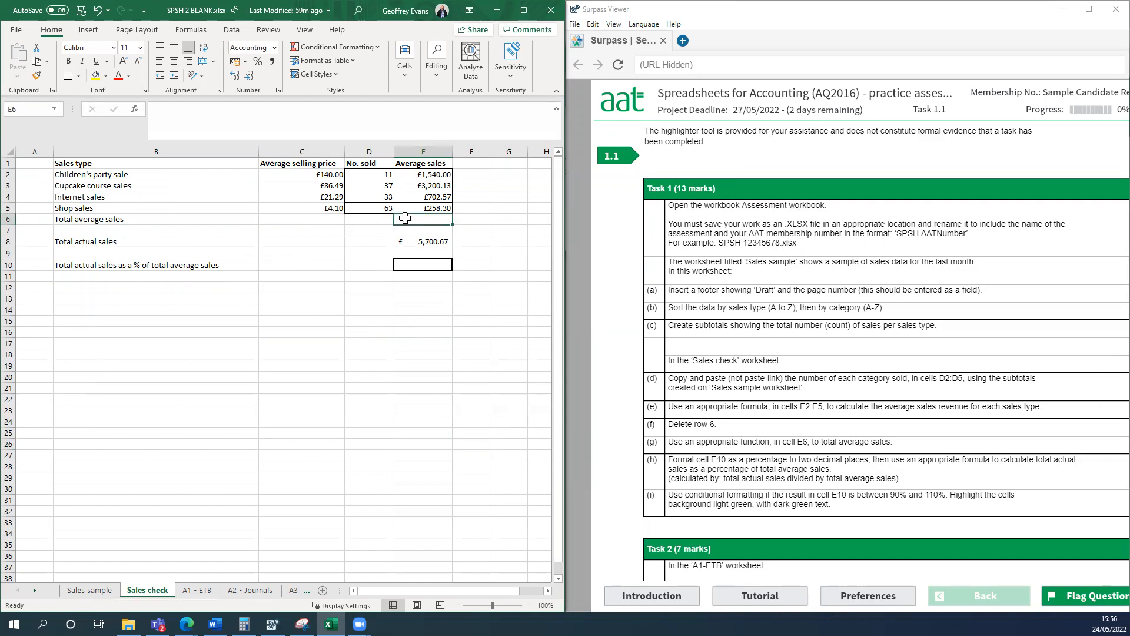
left_click(523, 10)
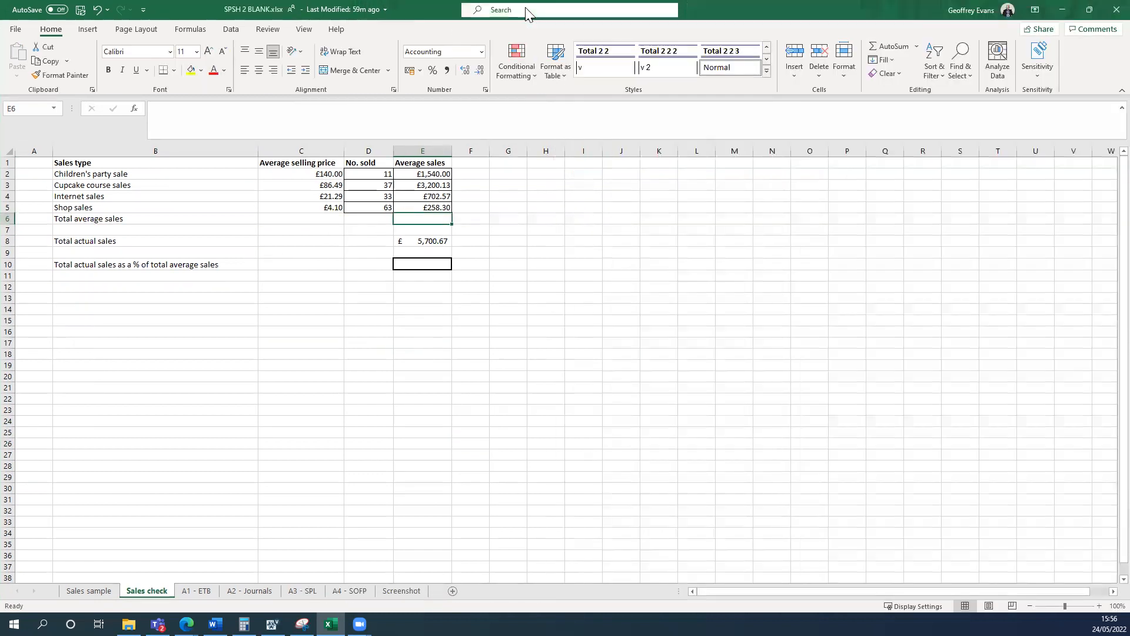
left_click(881, 47)
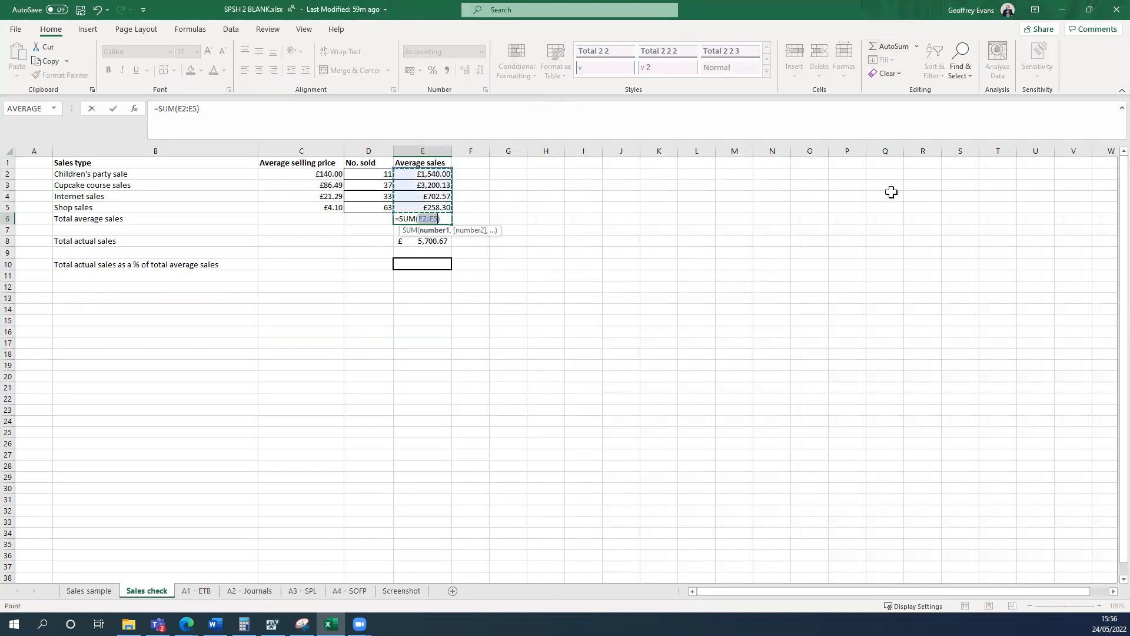
key("Return")
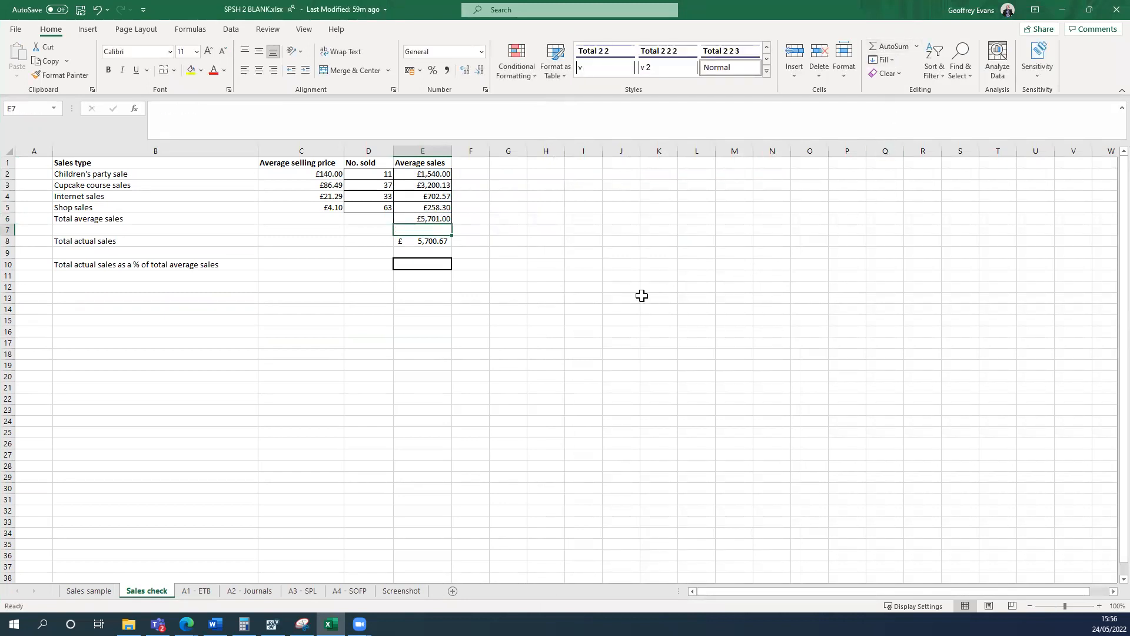
Place the workbook beside the task instructions and format cell E10 as a percentage with two decimal places.
key("super+Left")
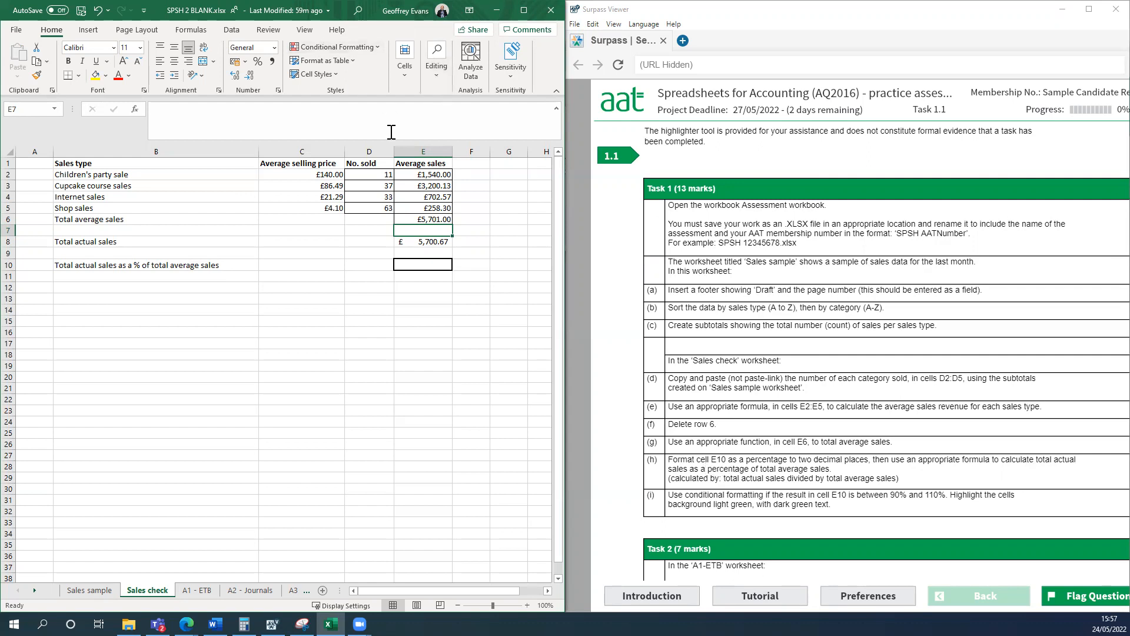
left_click(426, 267)
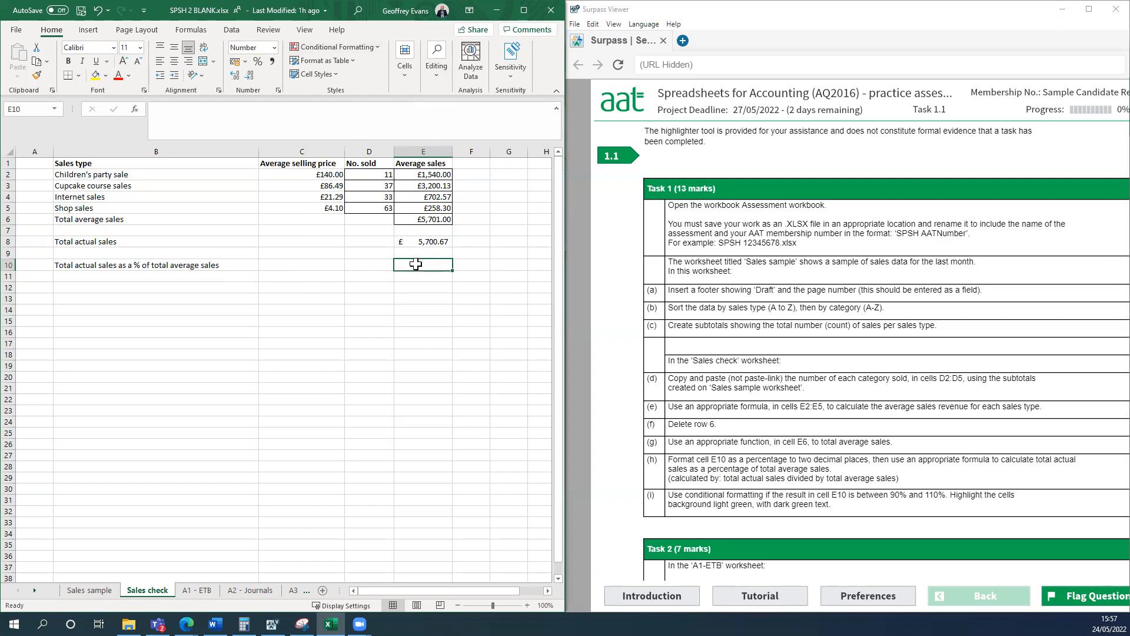
right_click(416, 264)
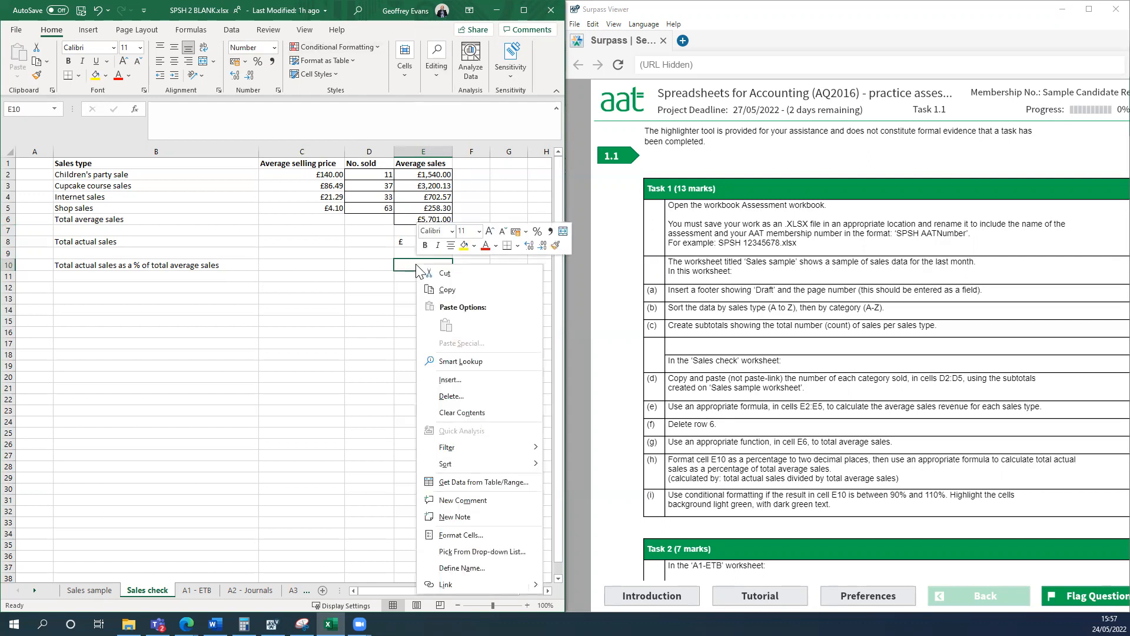
left_click(460, 535)
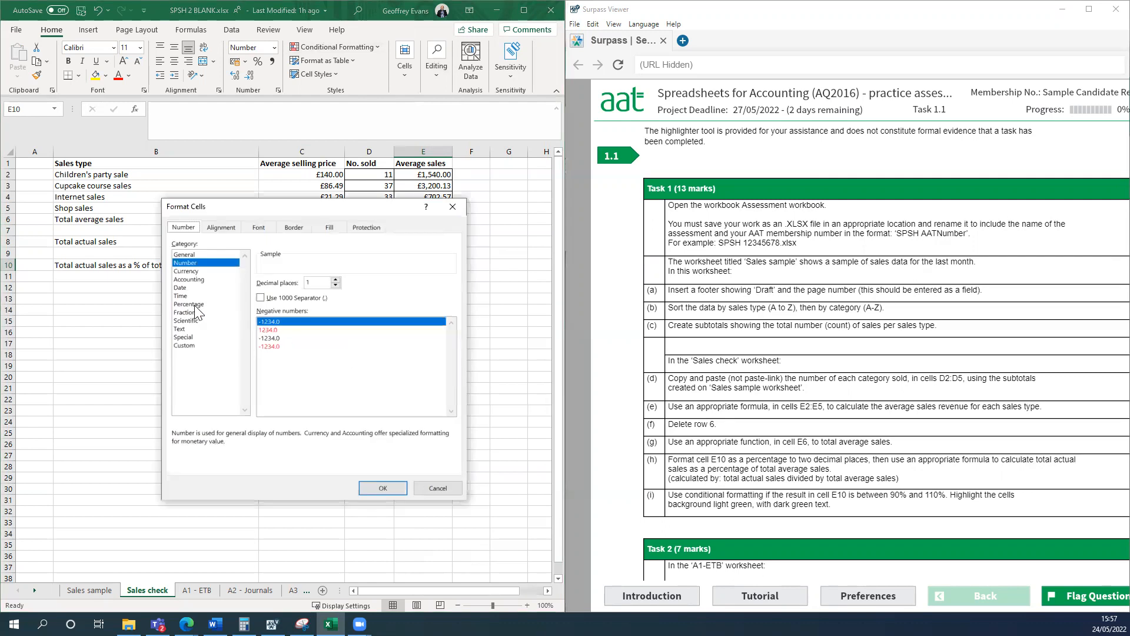
left_click(190, 304)
left_click(335, 280)
left_click(380, 493)
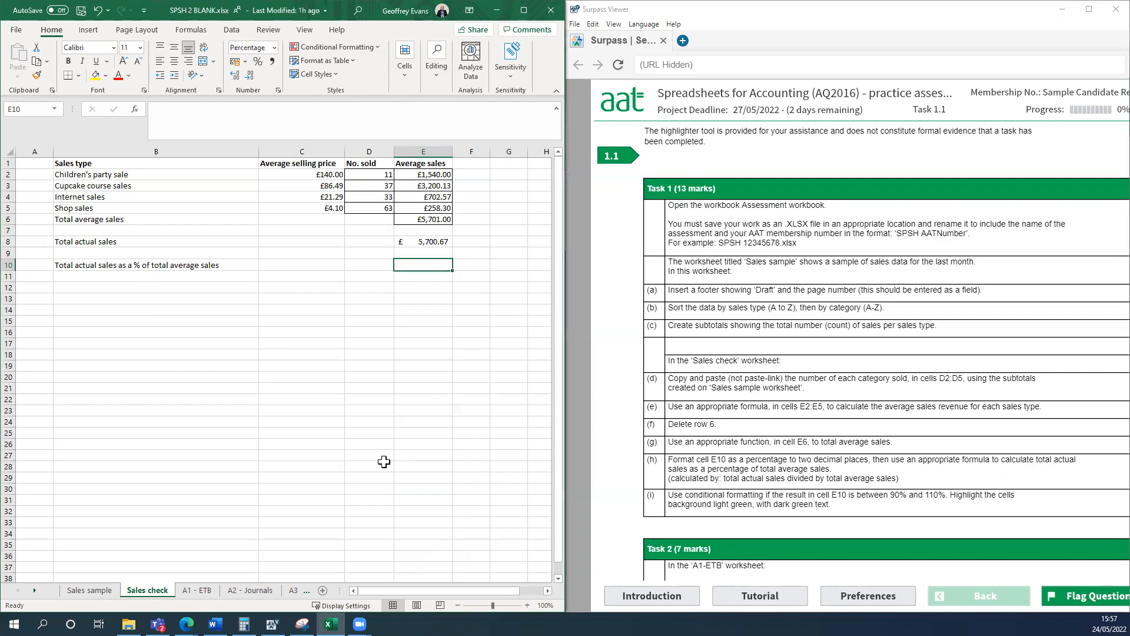
left_click(382, 465)
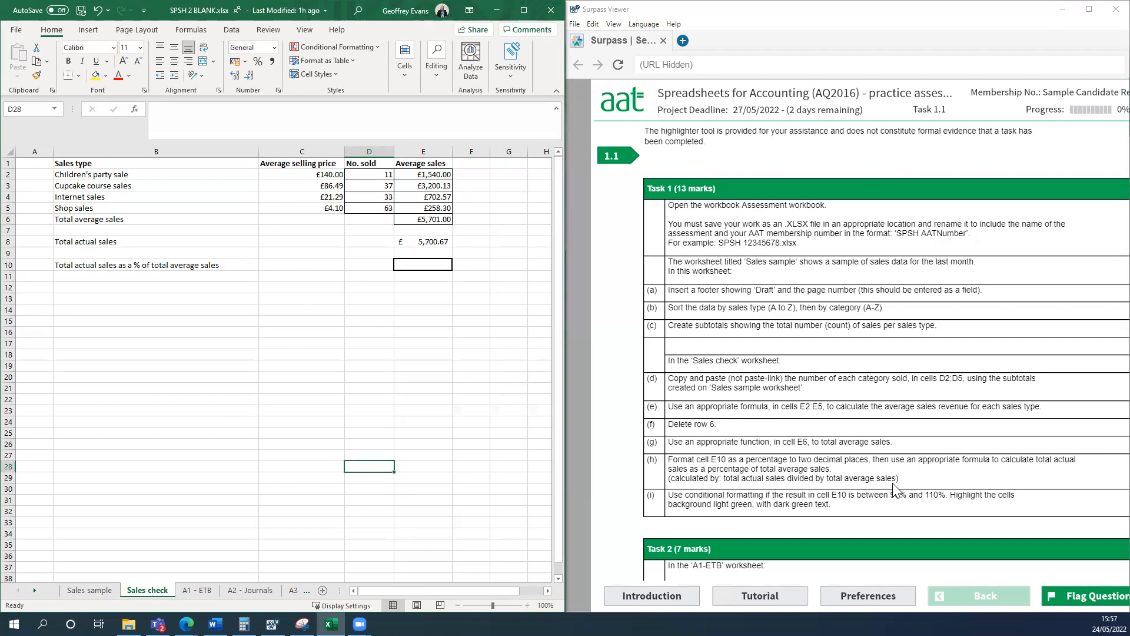
Enter the formula =E8/E6 in E10 to calculate total actual sales as a percentage of total average sales.
left_click(425, 266)
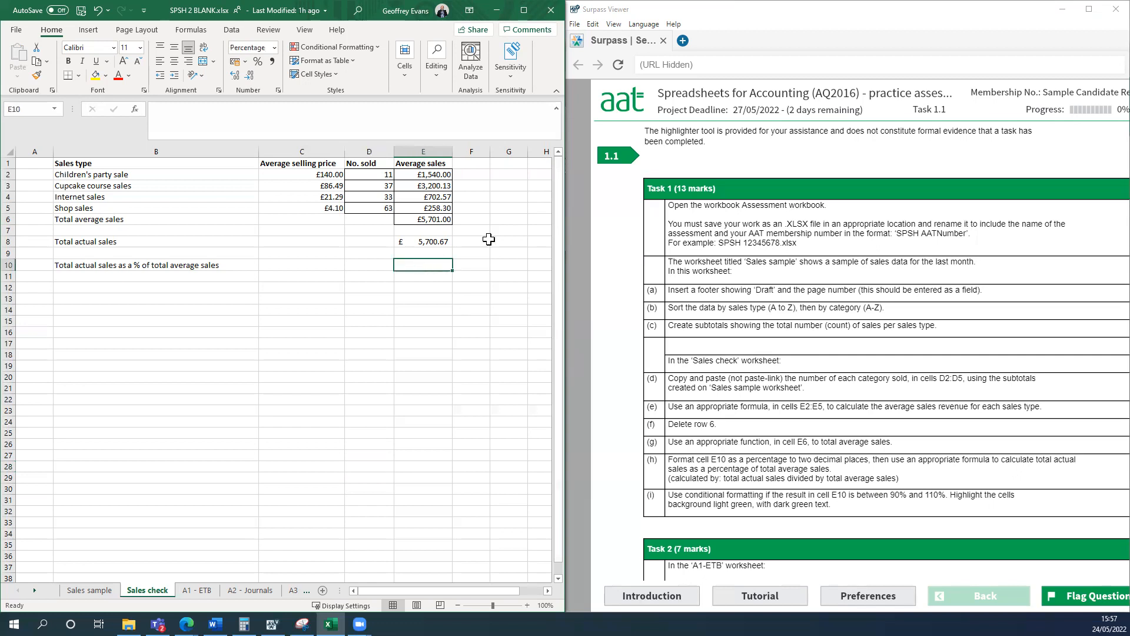
type("=")
left_click(444, 241)
type("/")
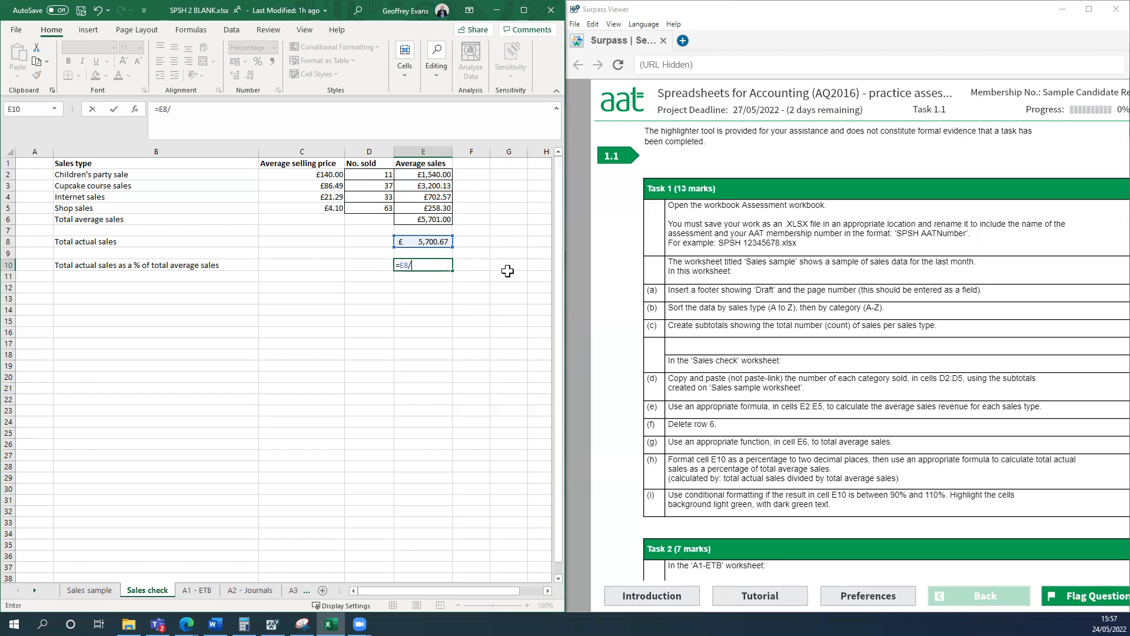
left_click(415, 219)
key("Return")
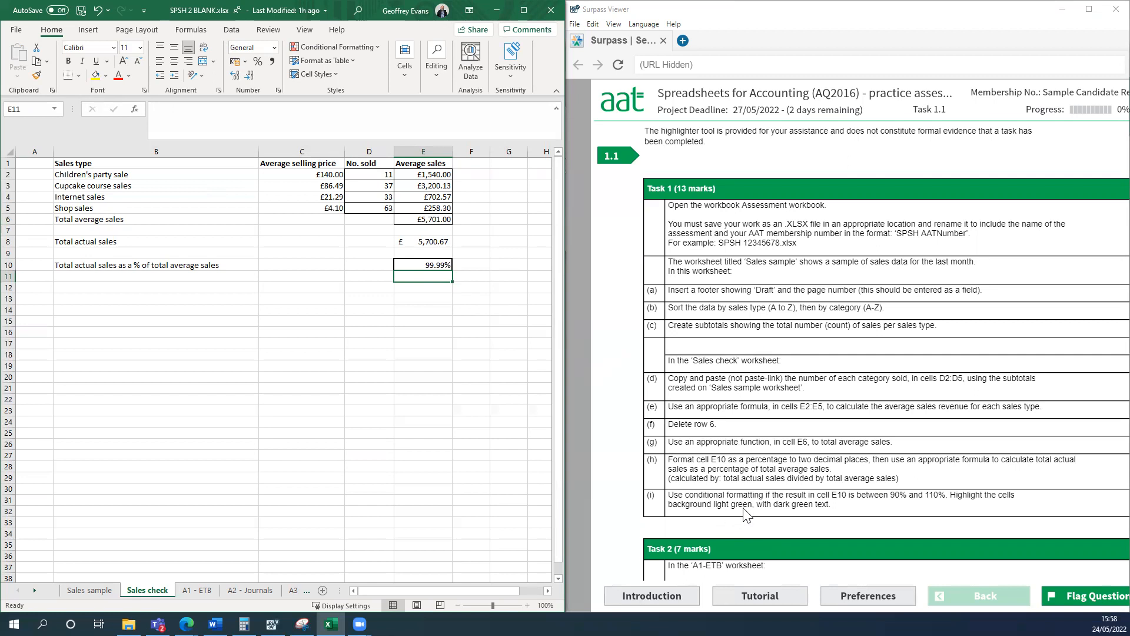
Add a conditional formatting rule to E10 that highlights values between 90% and 110% with Green Fill with Dark Green Text.
left_click(523, 12)
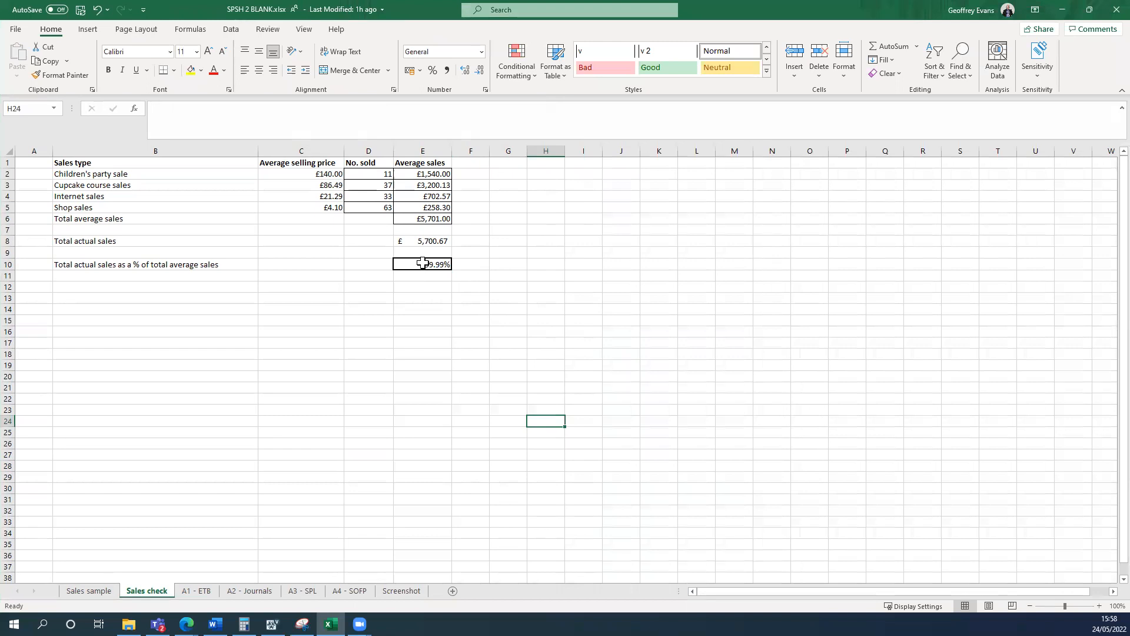
left_click(421, 263)
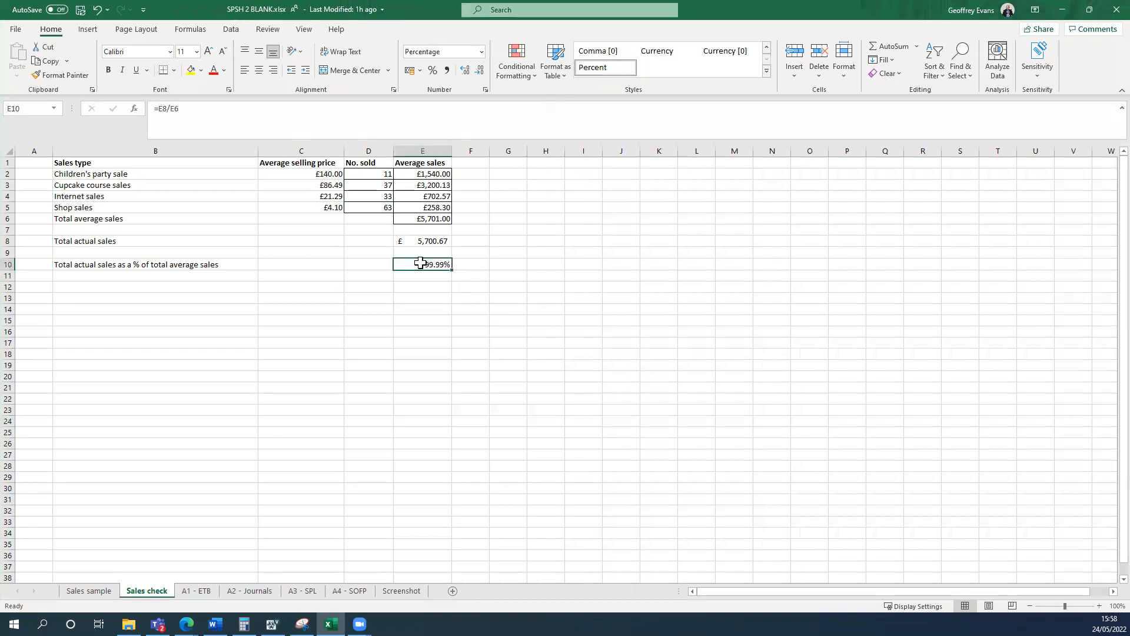
left_click(511, 76)
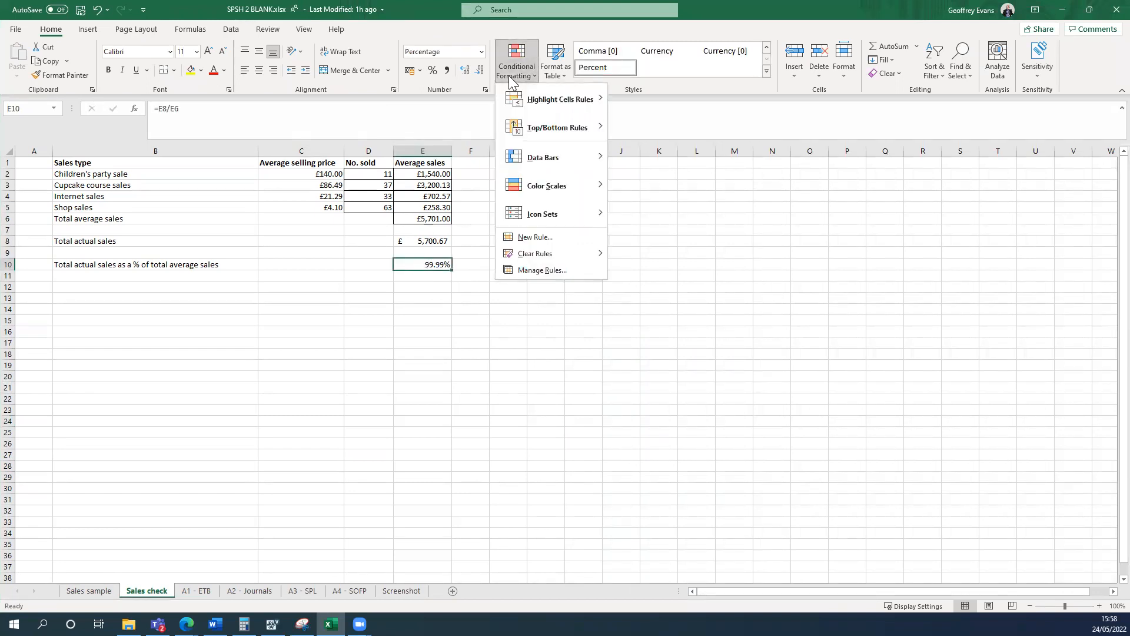
mouse_move(547, 106)
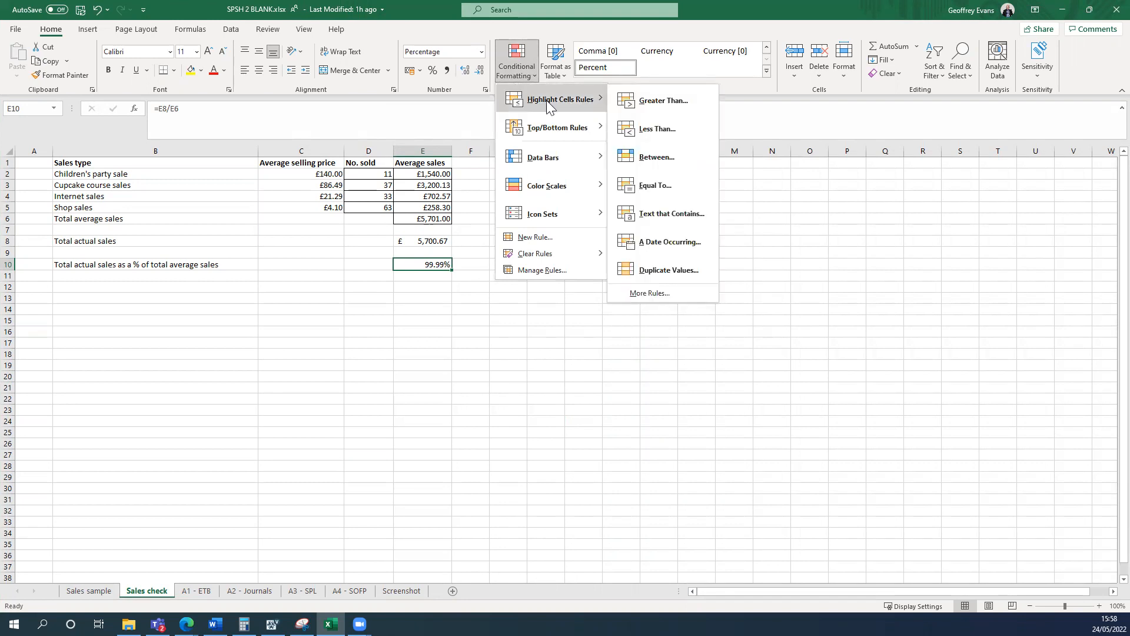
left_click(668, 161)
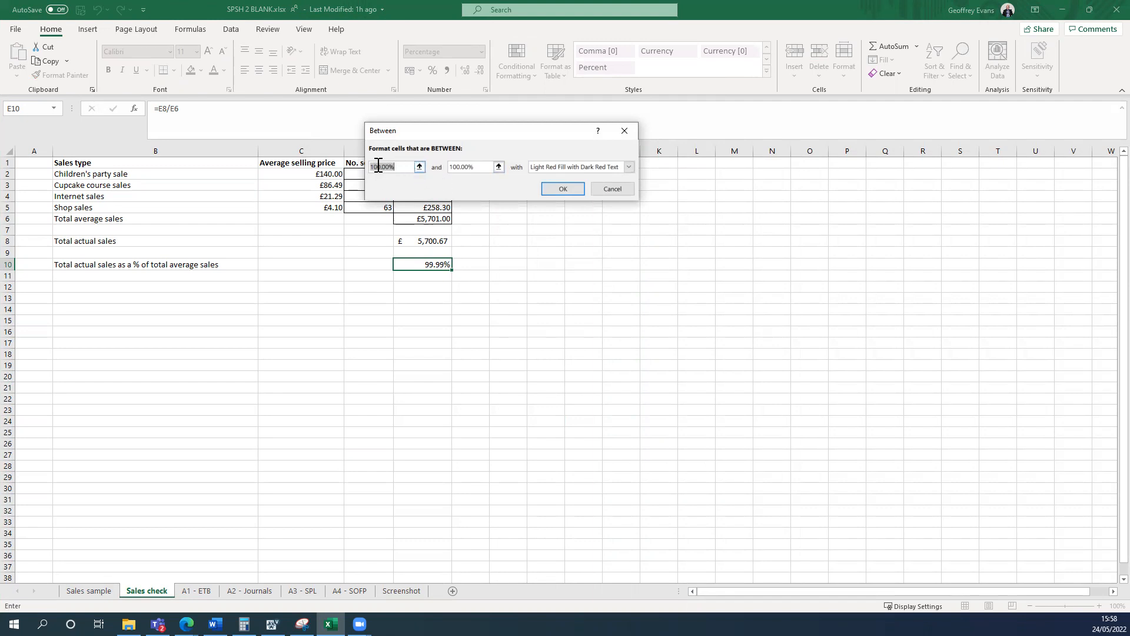
key("BackSpace")
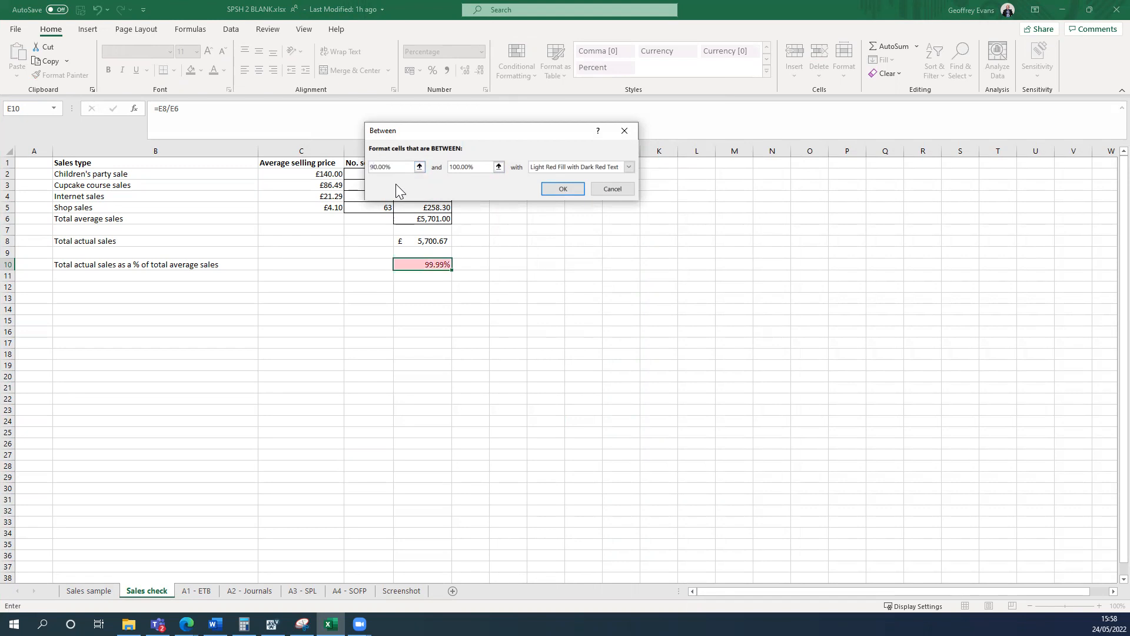
left_click(457, 167)
key("BackSpace")
type("1")
left_click(628, 167)
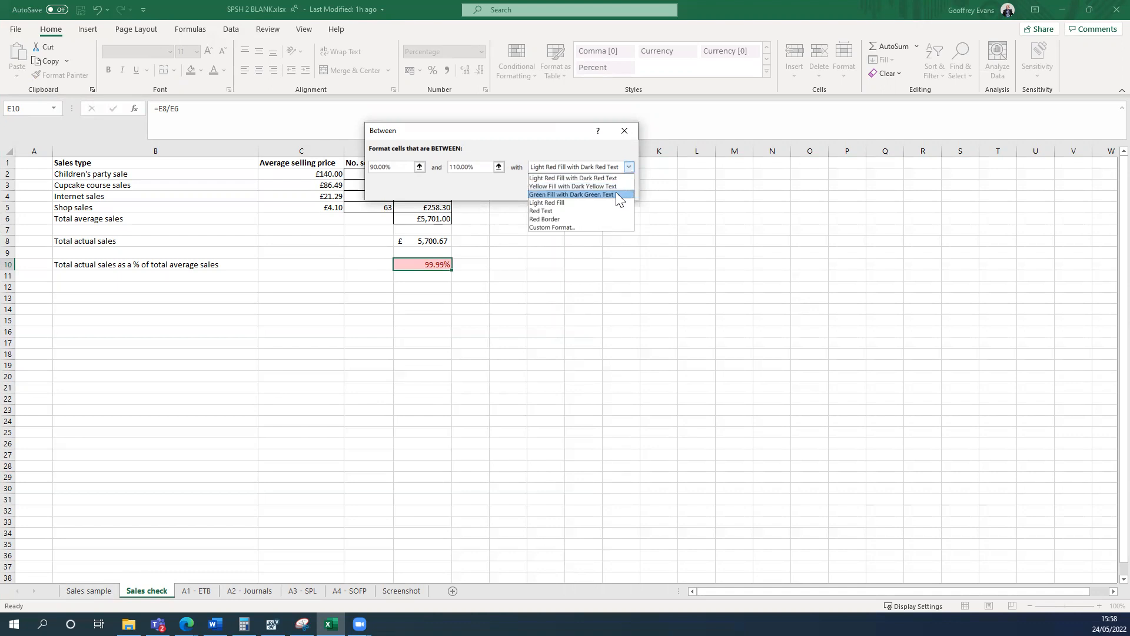
left_click(615, 194)
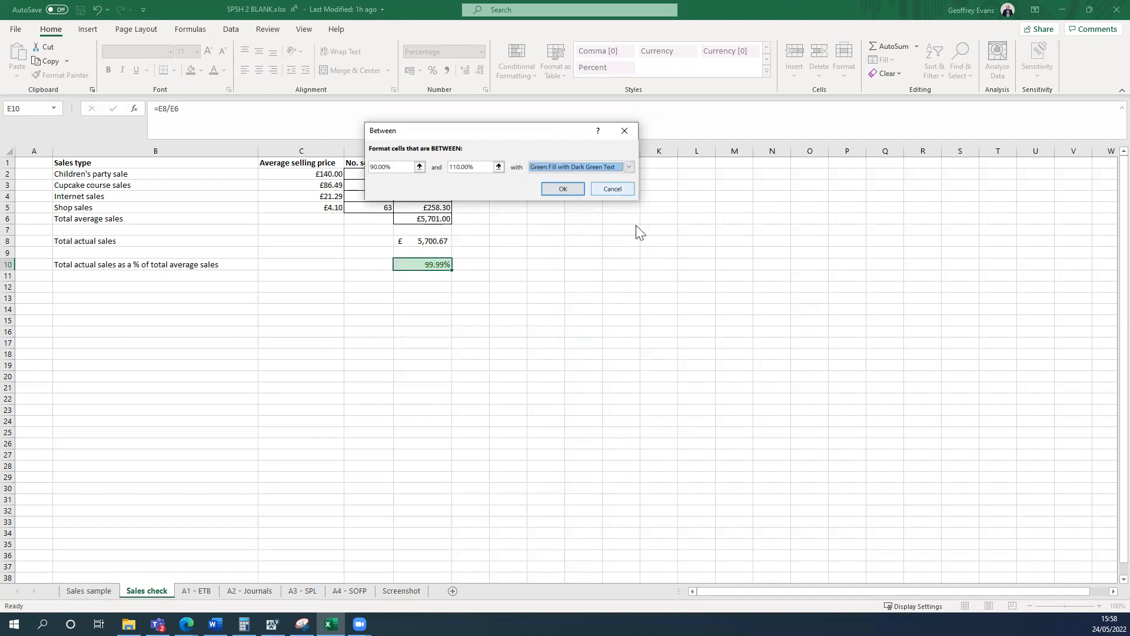
left_click(563, 189)
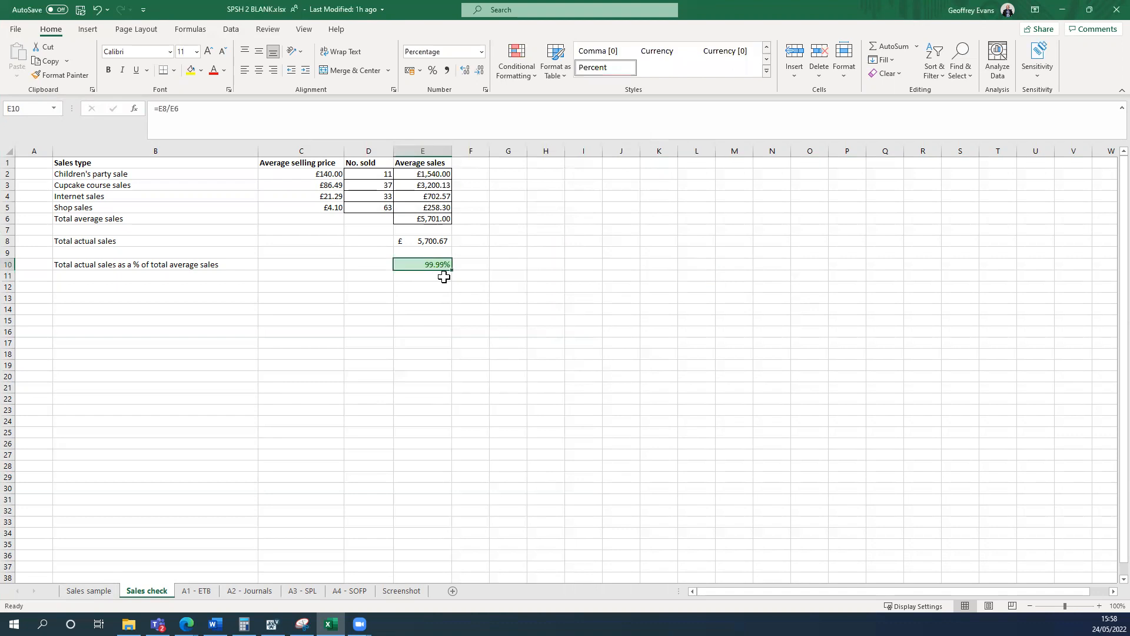
Test the conditional formatting by overwriting E10 with 89%, and undo the entry.
type("89")
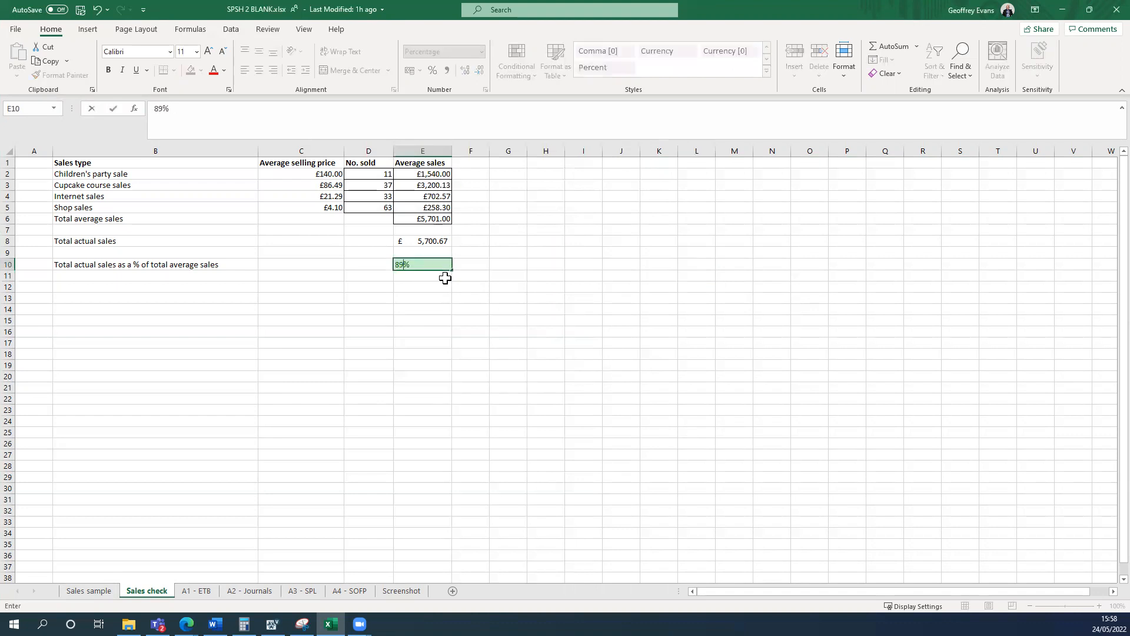
key("Return")
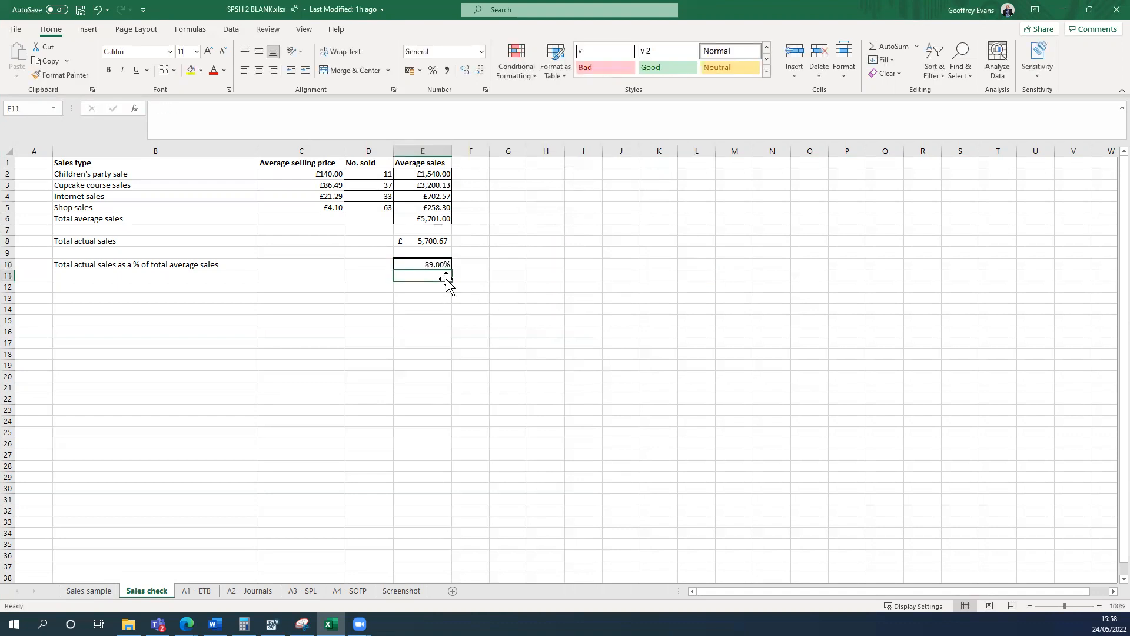
left_click(96, 9)
left_click(572, 256)
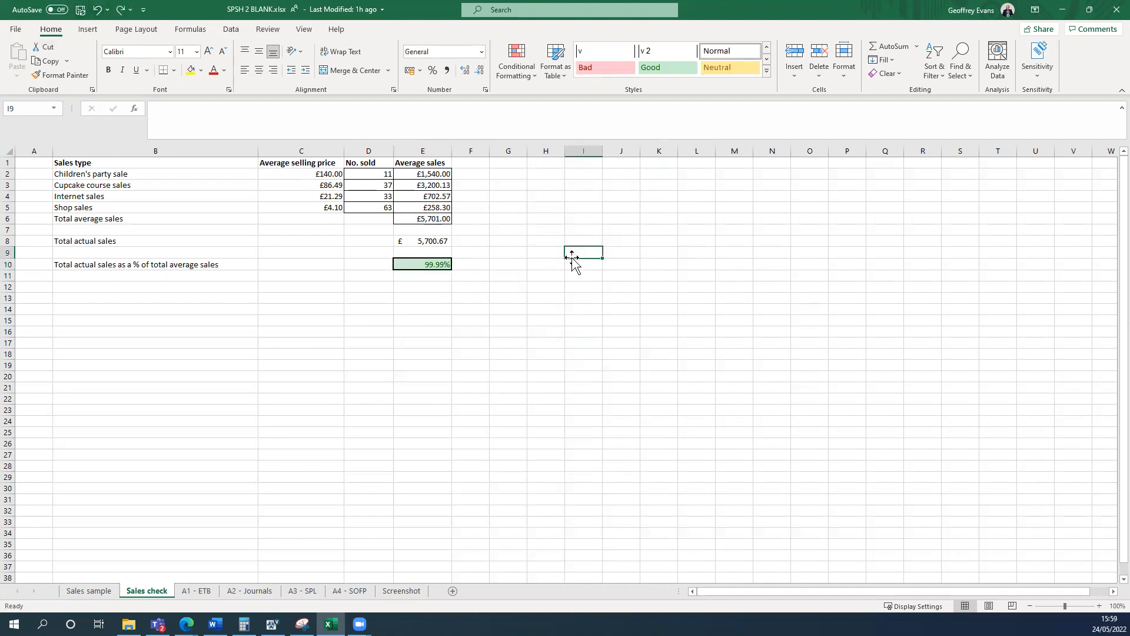
left_click(514, 70)
mouse_move(562, 101)
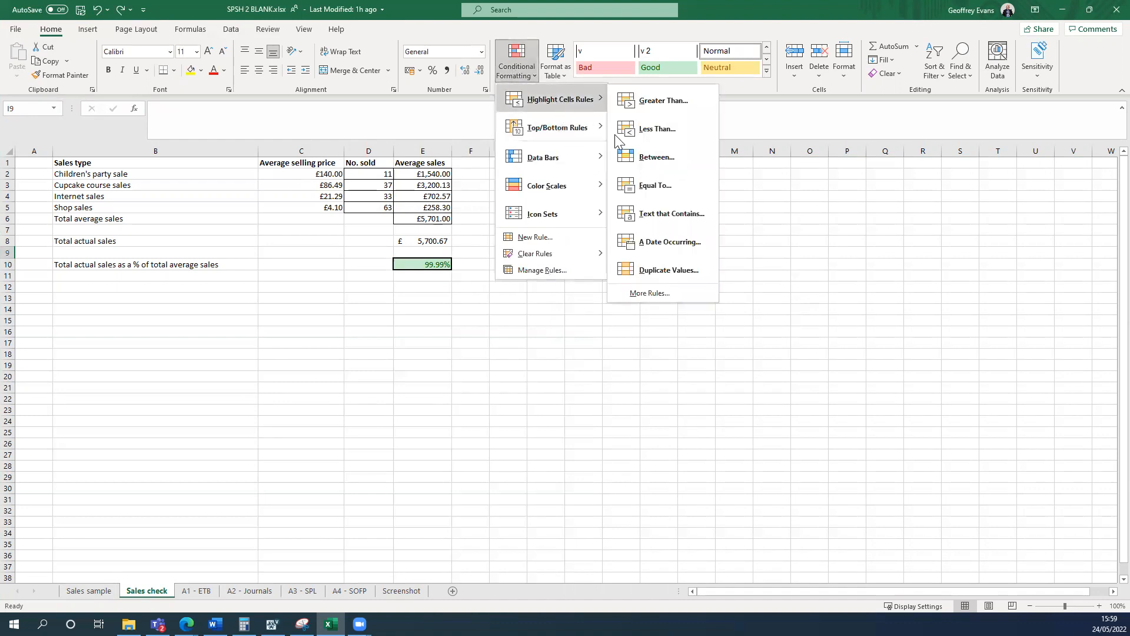
left_click(663, 162)
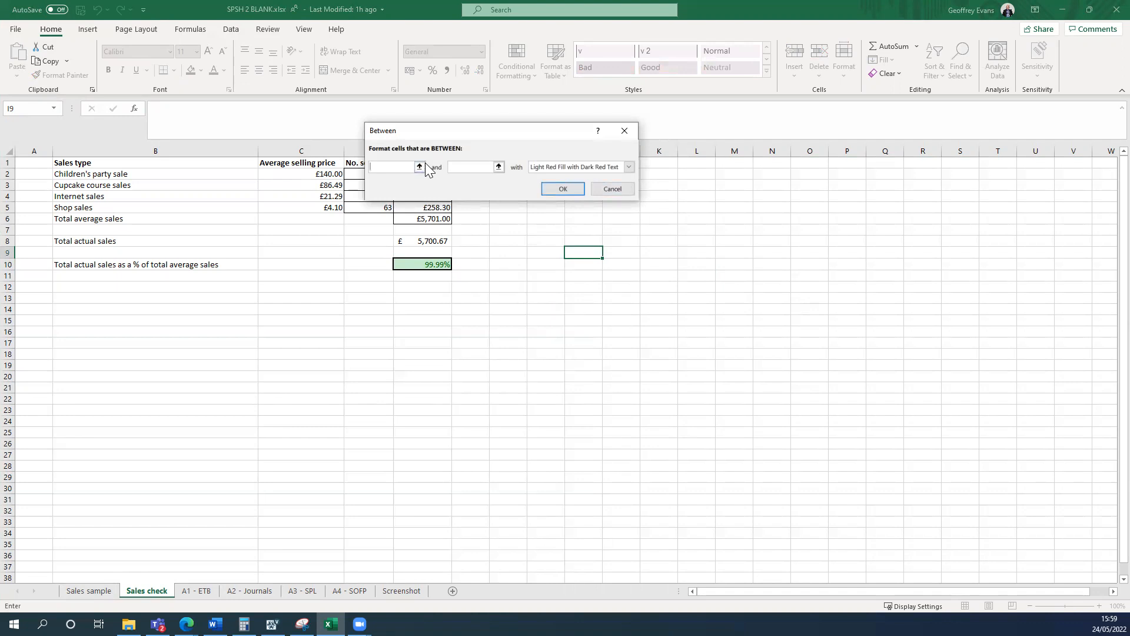
left_click(611, 189)
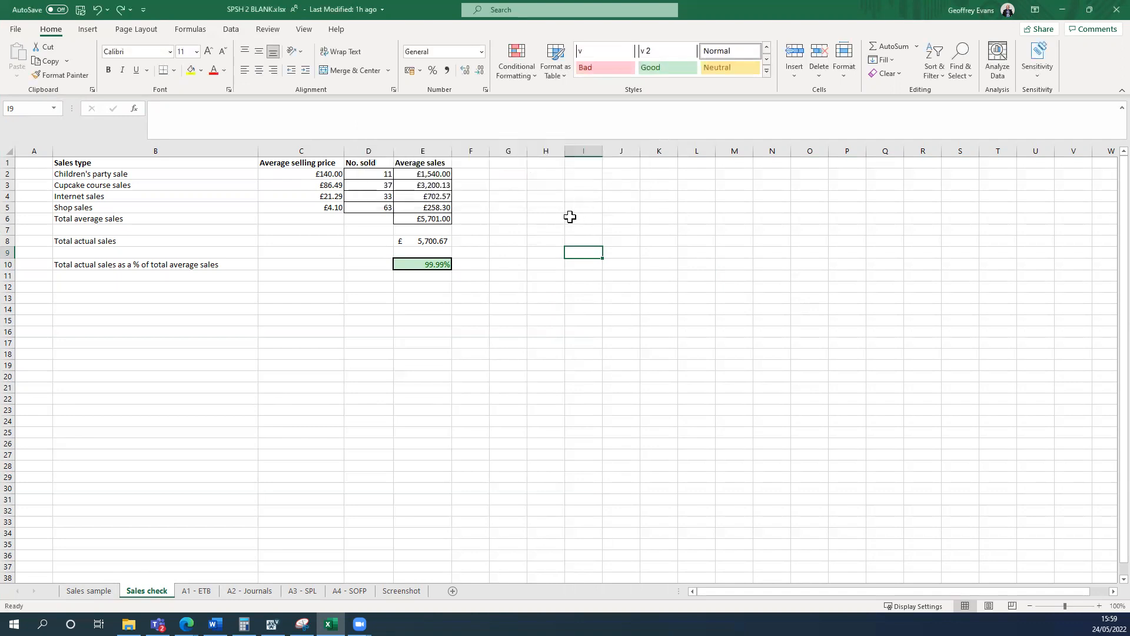
Add a conditional formatting rule to cell I9 that highlights values between 90% and 110% with Green Fill with Dark Green Text.
left_click(518, 71)
mouse_move(553, 101)
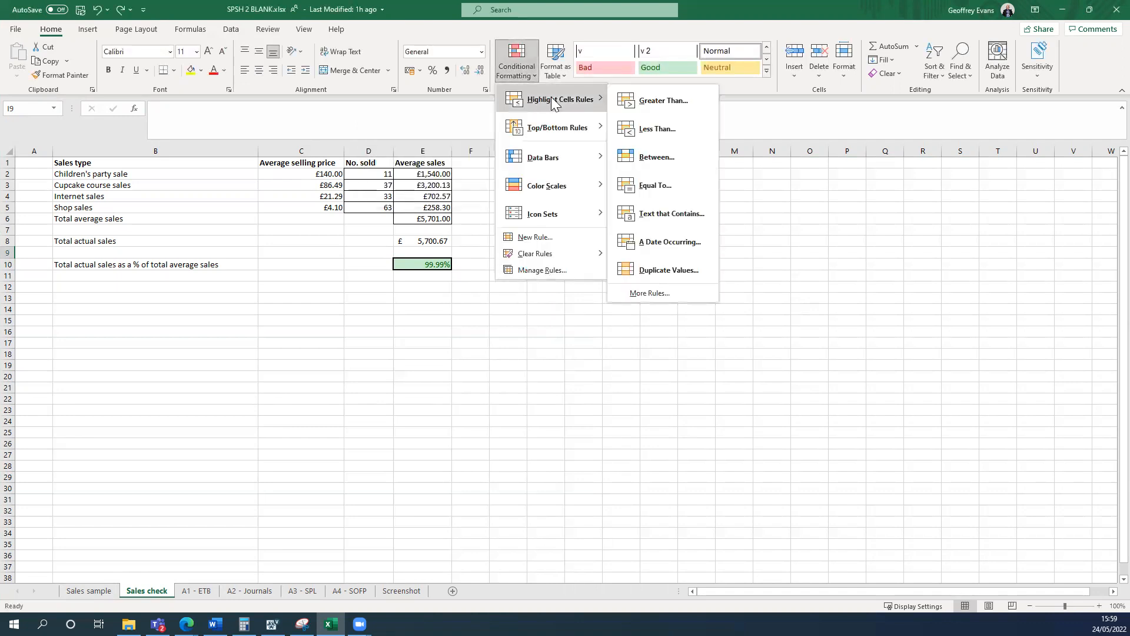
left_click(659, 156)
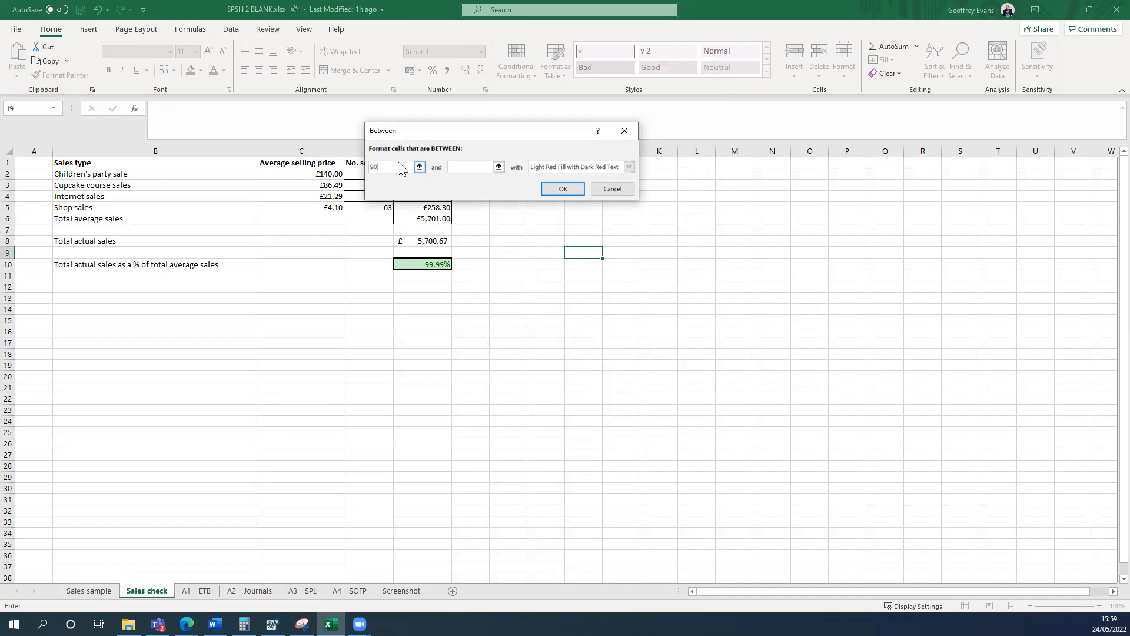
left_click(476, 166)
left_click(628, 166)
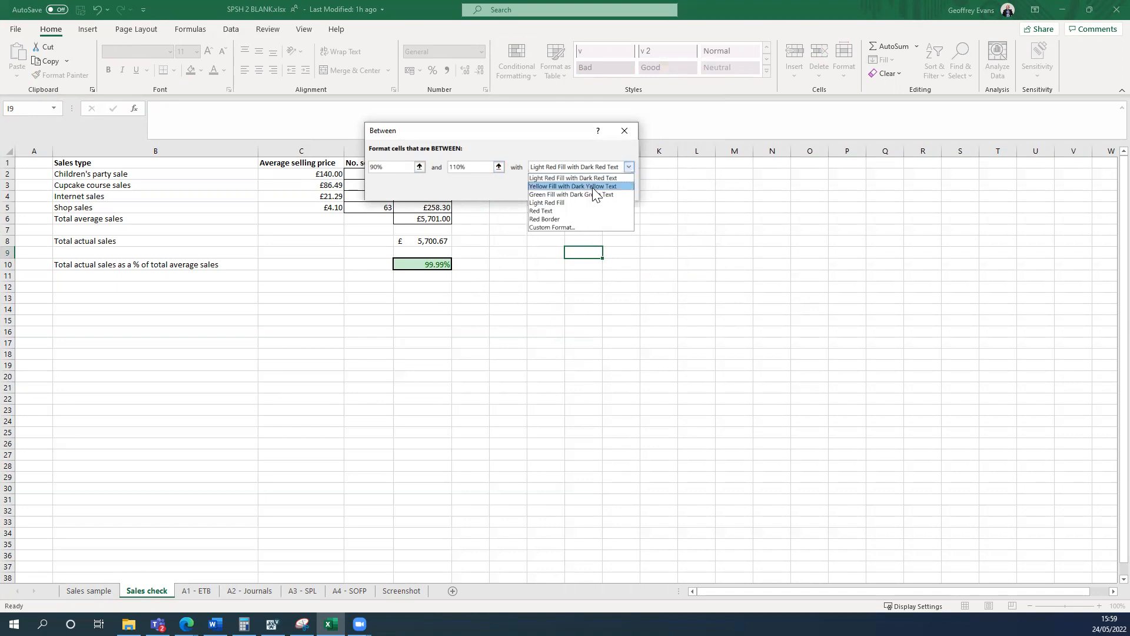
left_click(589, 194)
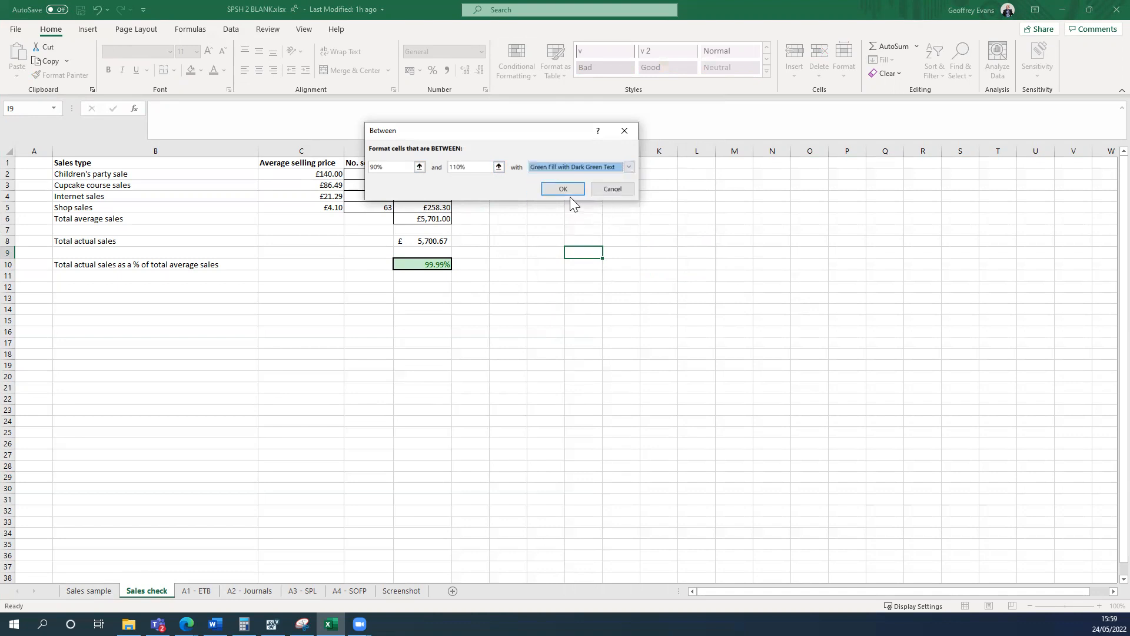
left_click(569, 189)
left_click(696, 276)
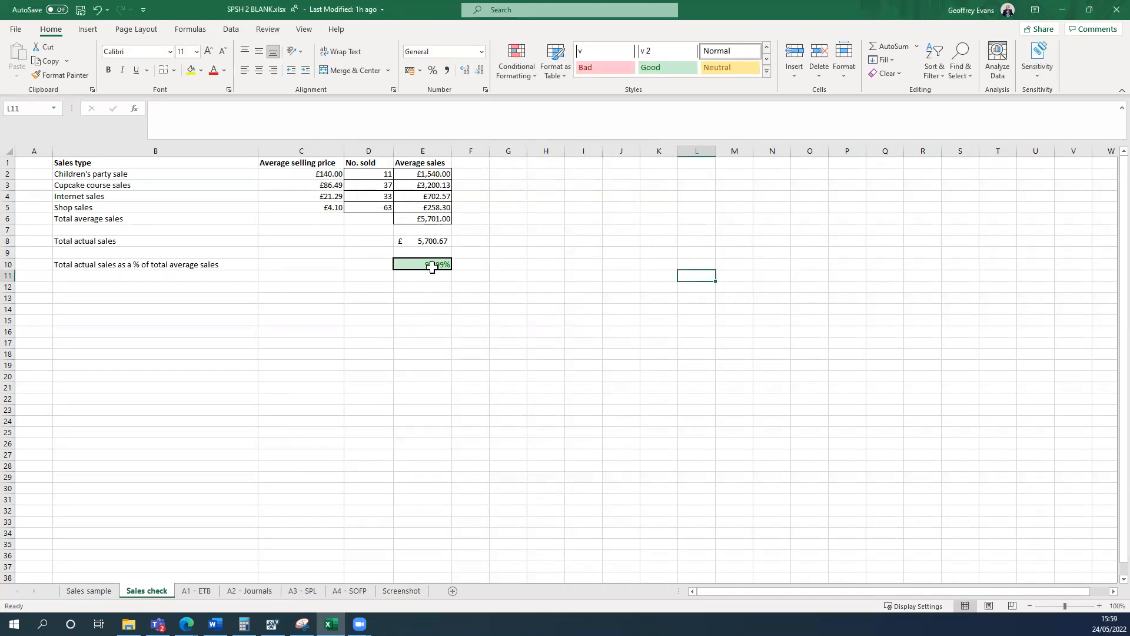
left_click(431, 265)
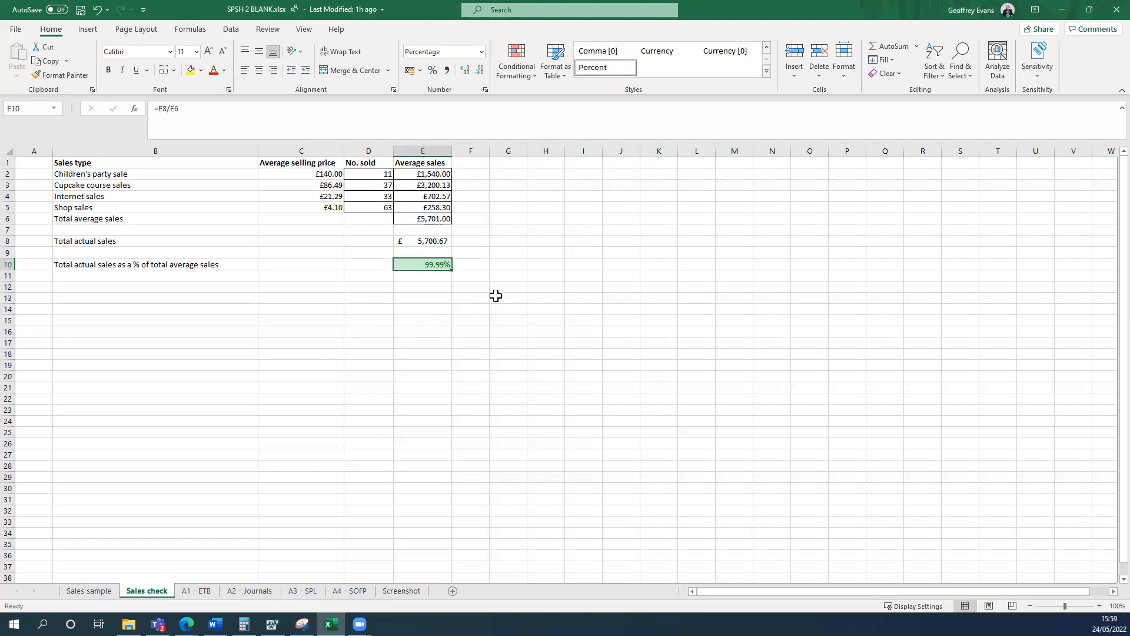
Place the workbook beside the Task 2 instructions and open the A1 - ETB worksheet.
key("super+Left")
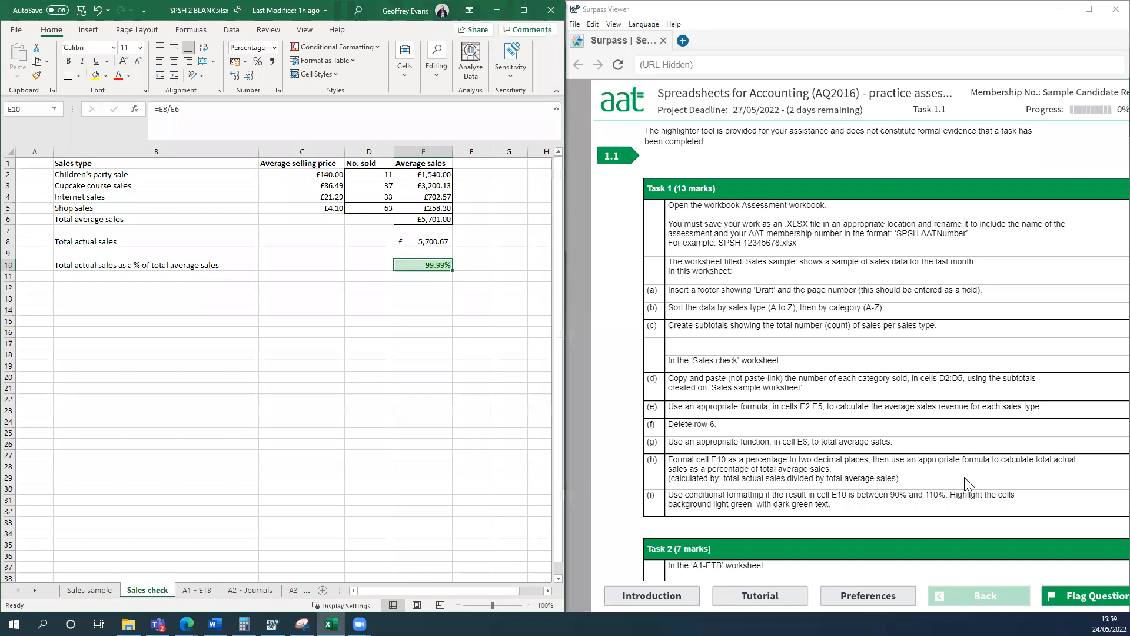
scroll(908, 404, "down", 1)
scroll(909, 407, "down", 3)
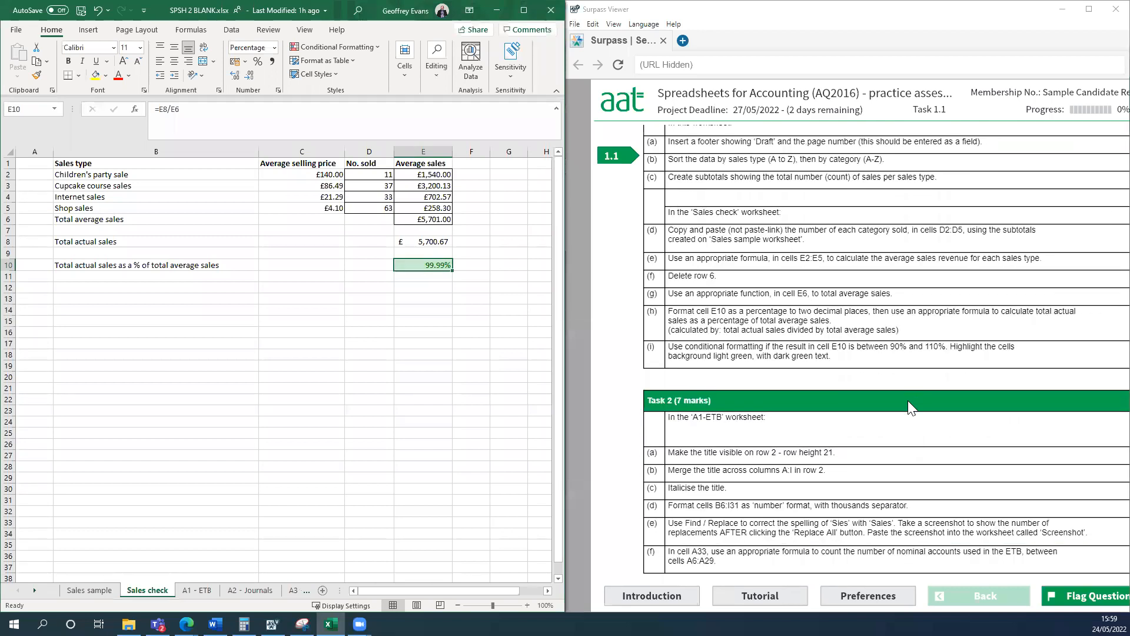
scroll(909, 406, "down", 1)
scroll(910, 407, "down", 2)
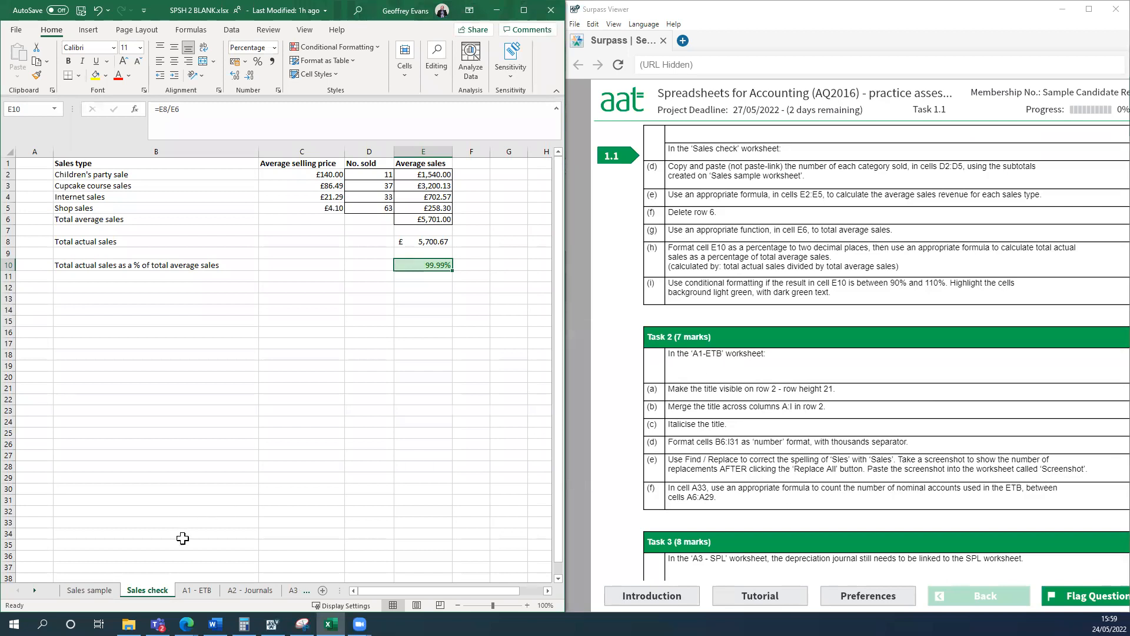
left_click(206, 591)
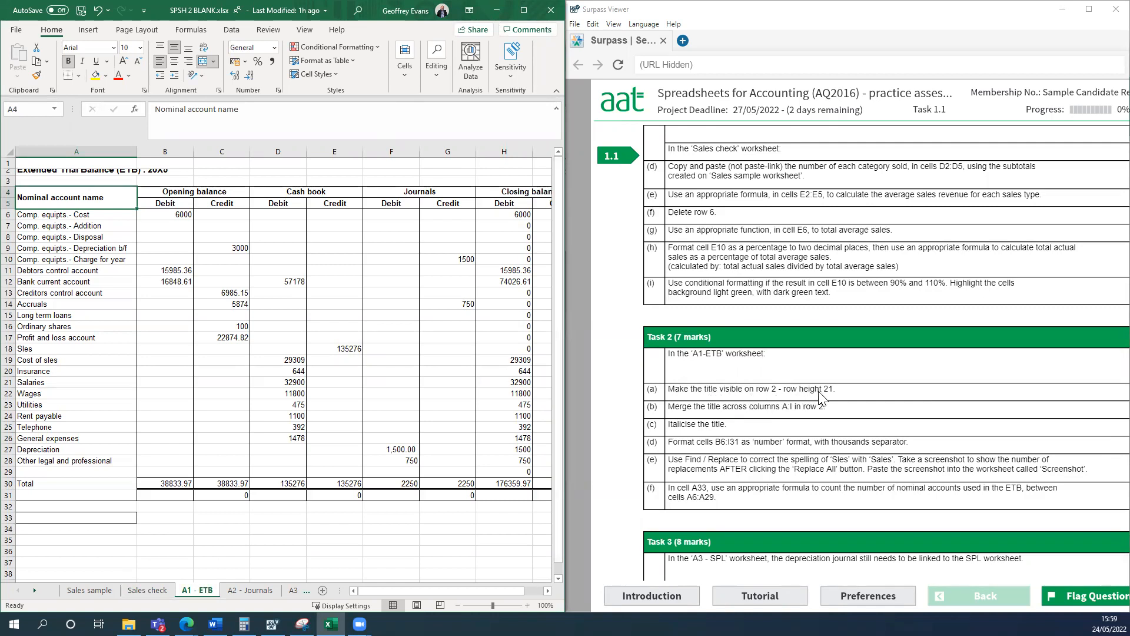
Set the height of row 2 to 21 in the A1 - ETB worksheet so the title is visible.
left_click(524, 10)
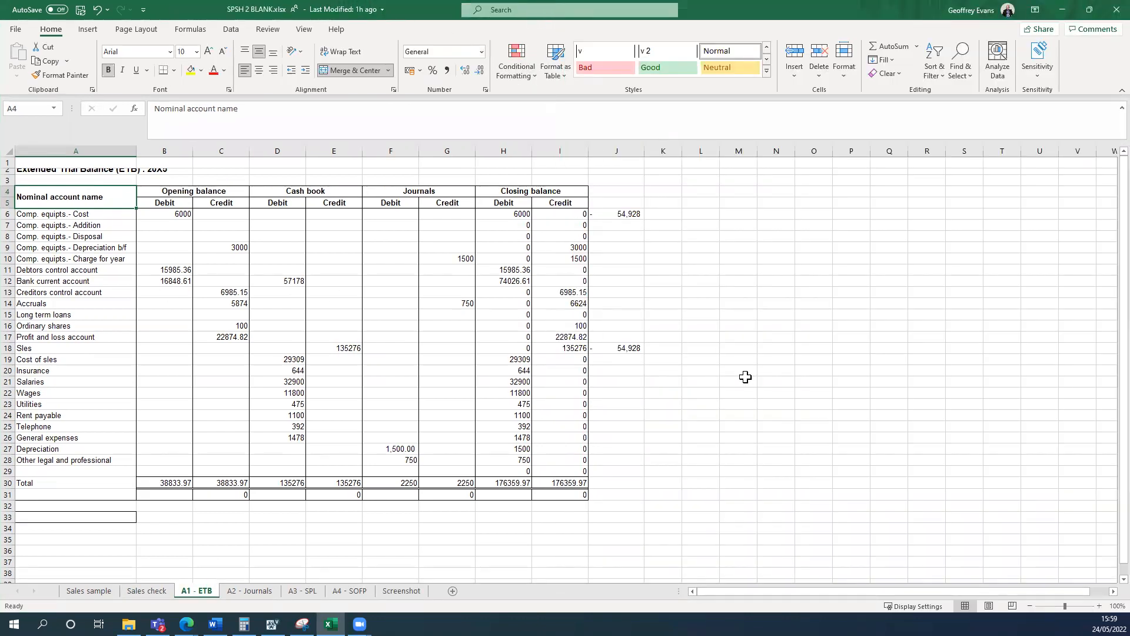
left_click(11, 171)
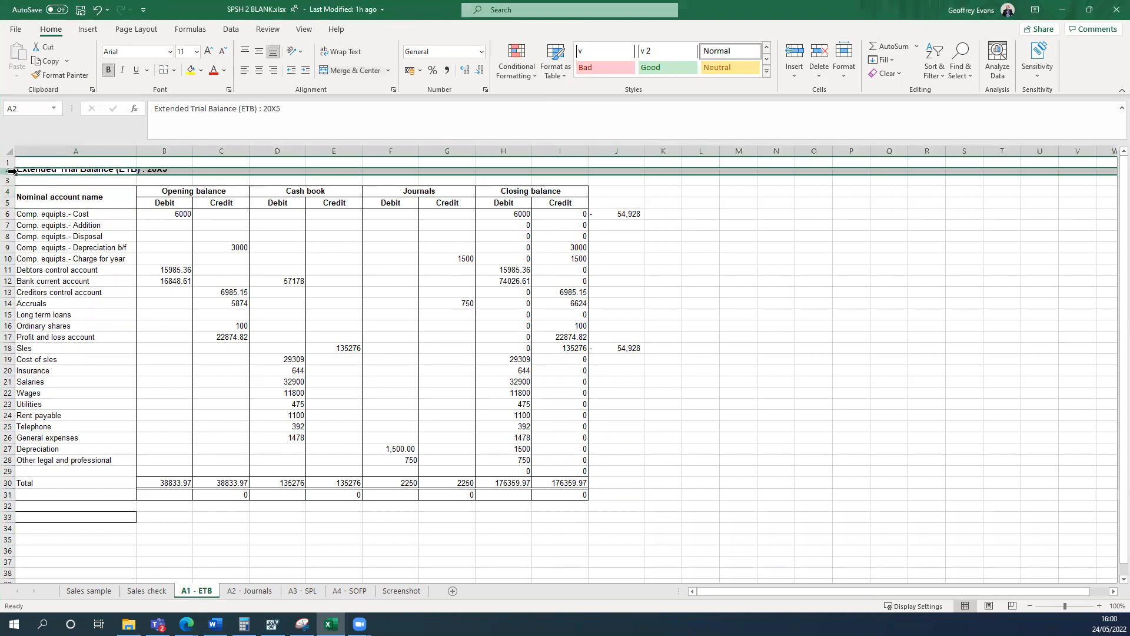
right_click(11, 171)
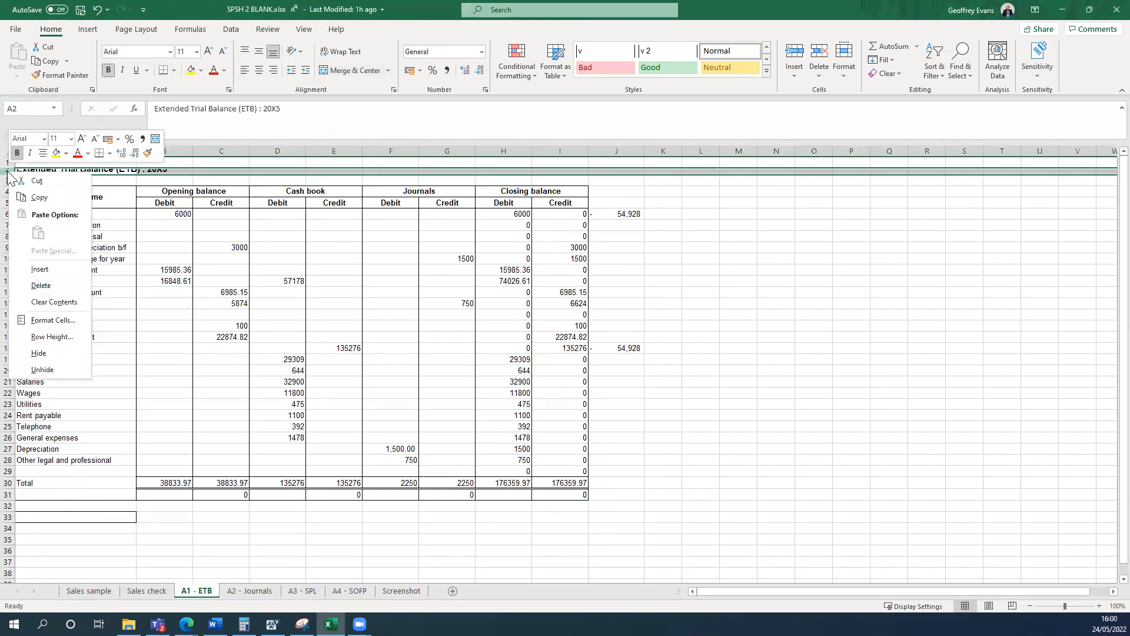
left_click(51, 337)
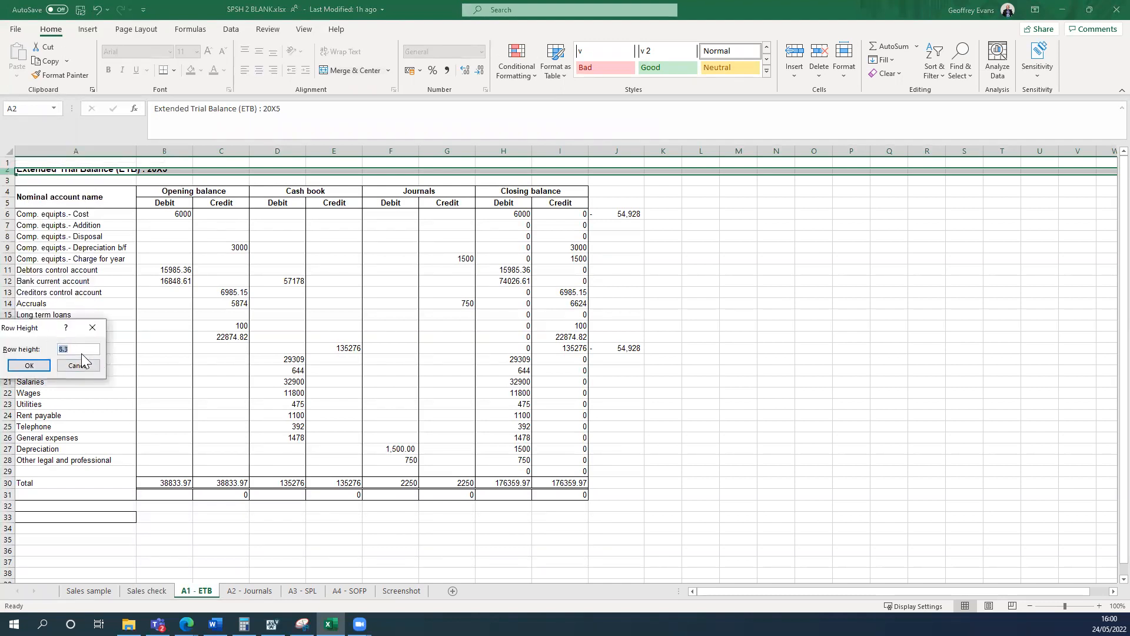
type("21")
left_click(29, 365)
left_click(976, 390)
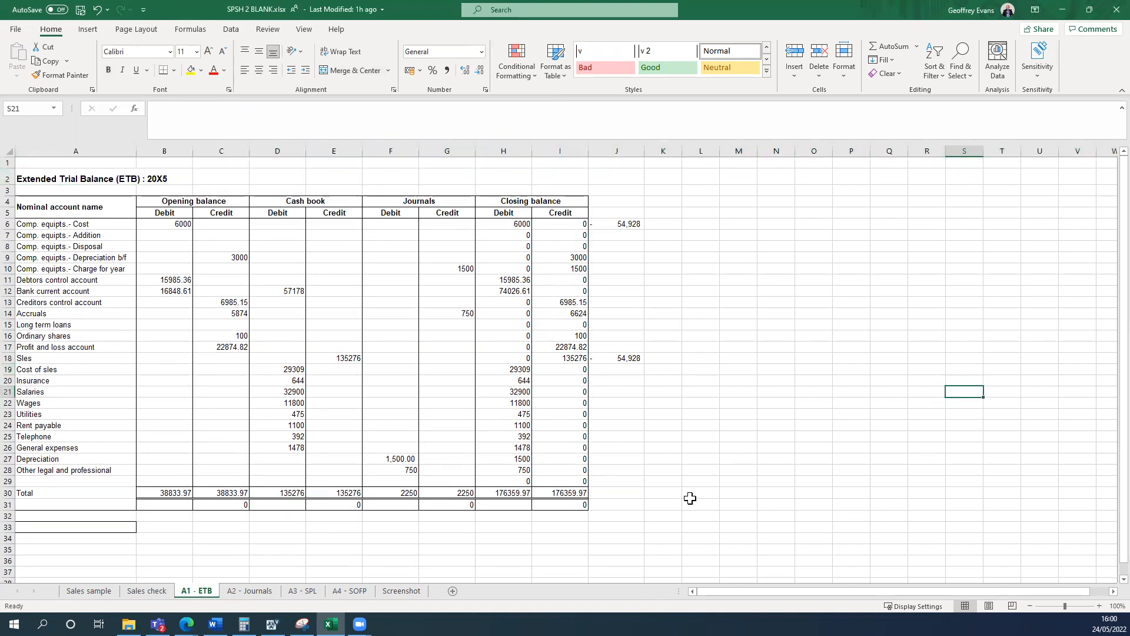
Merge and center the Extended Trial Balance title across A2:I2 and italicise it.
key("super+Left")
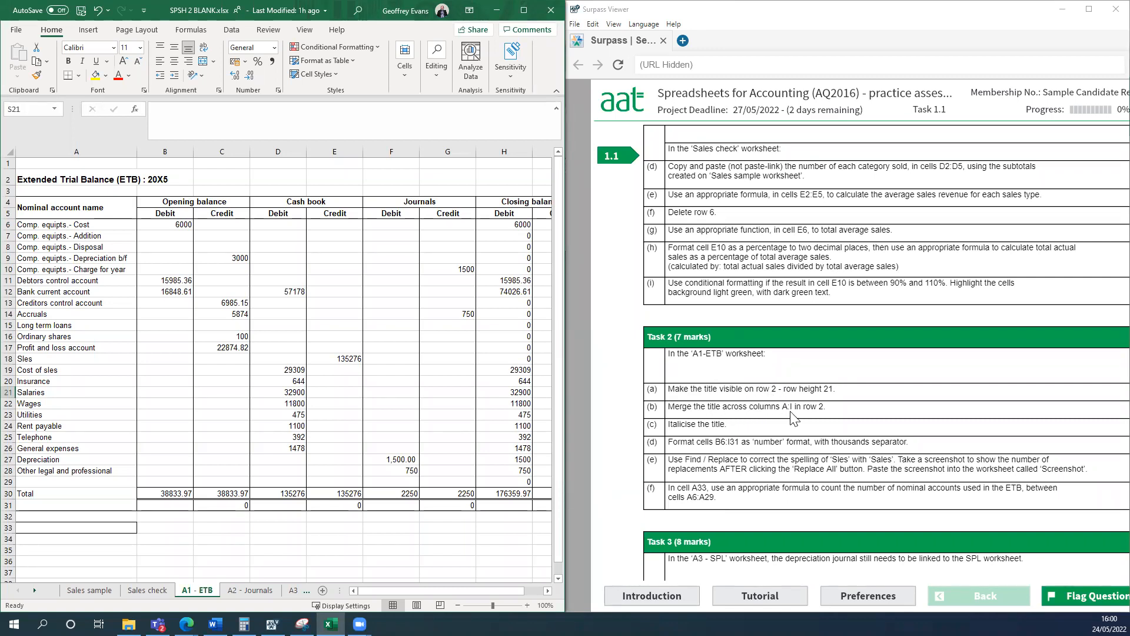
left_click(437, 304)
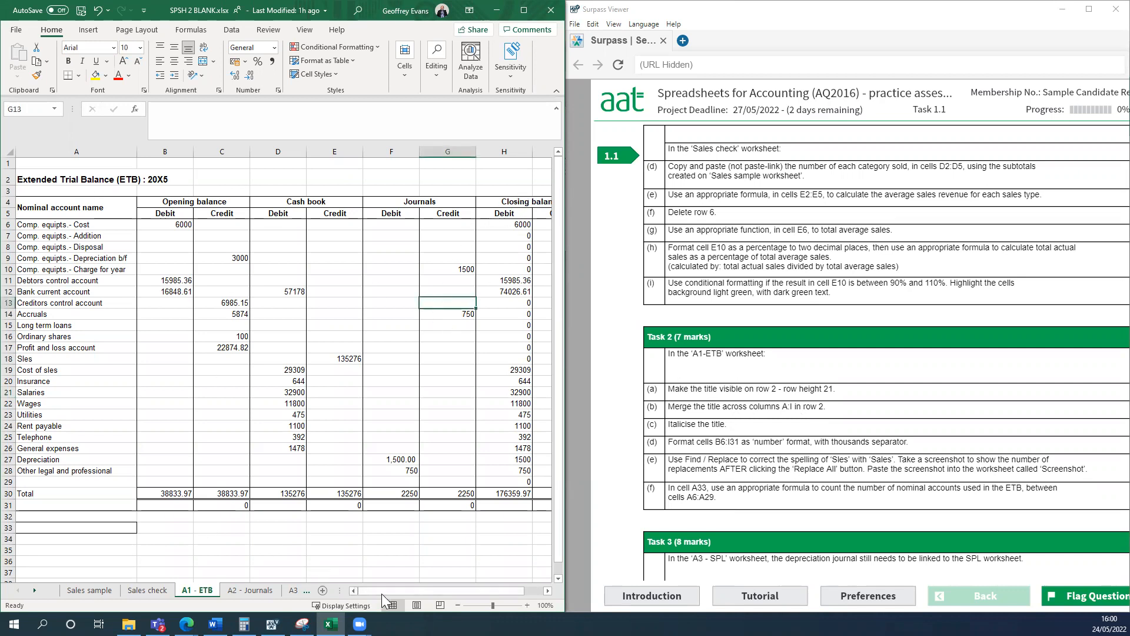
left_click(458, 605)
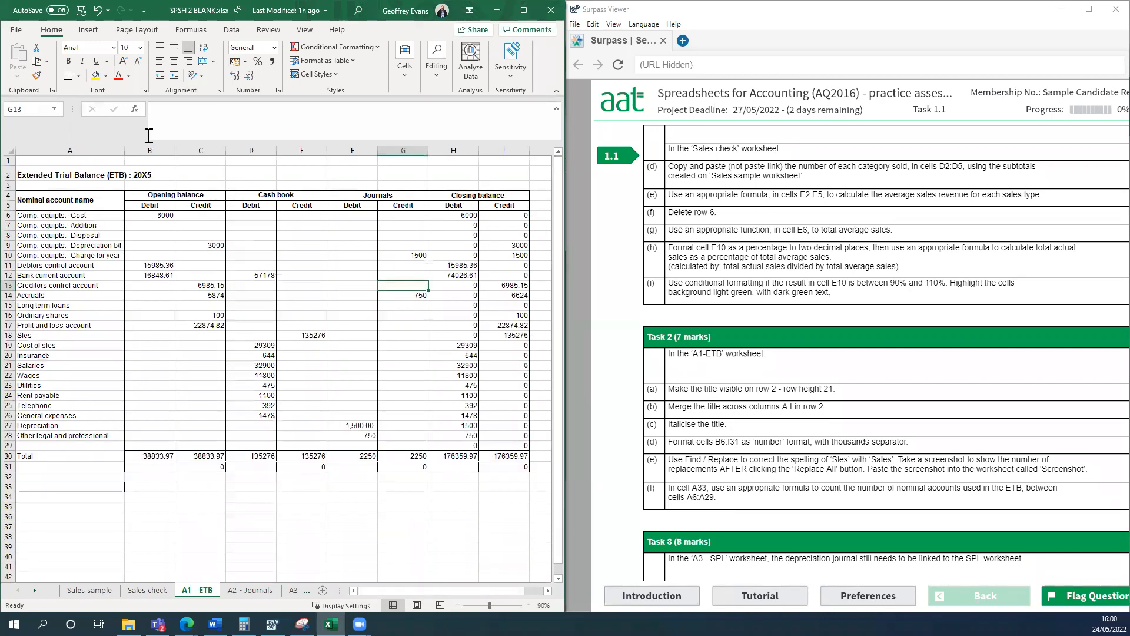
left_click_drag(55, 175, 497, 174)
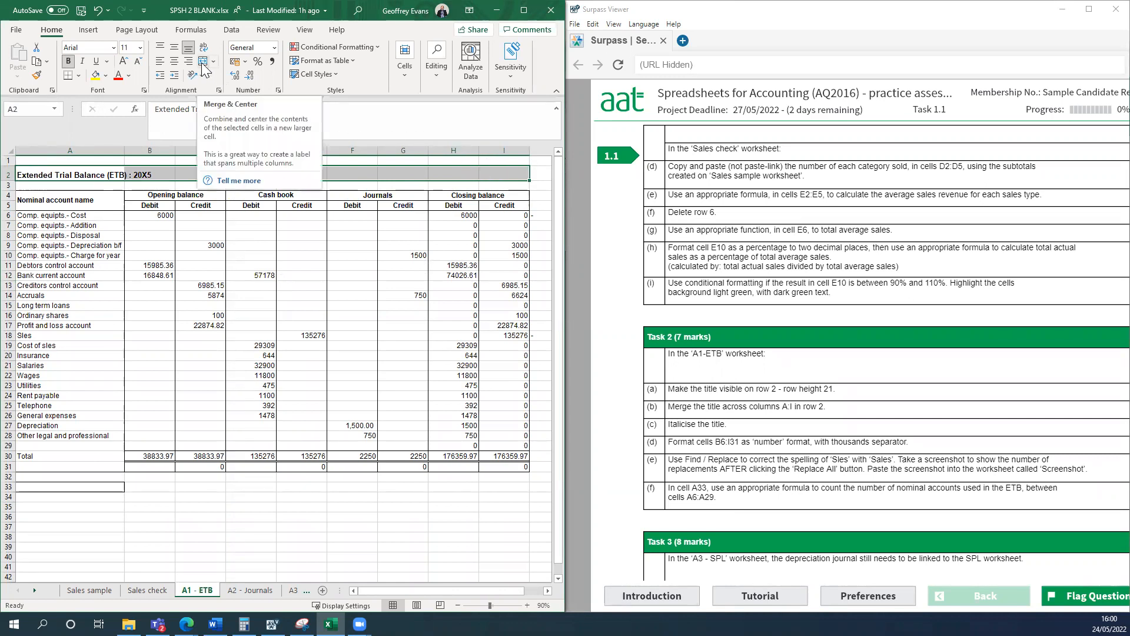
left_click(523, 10)
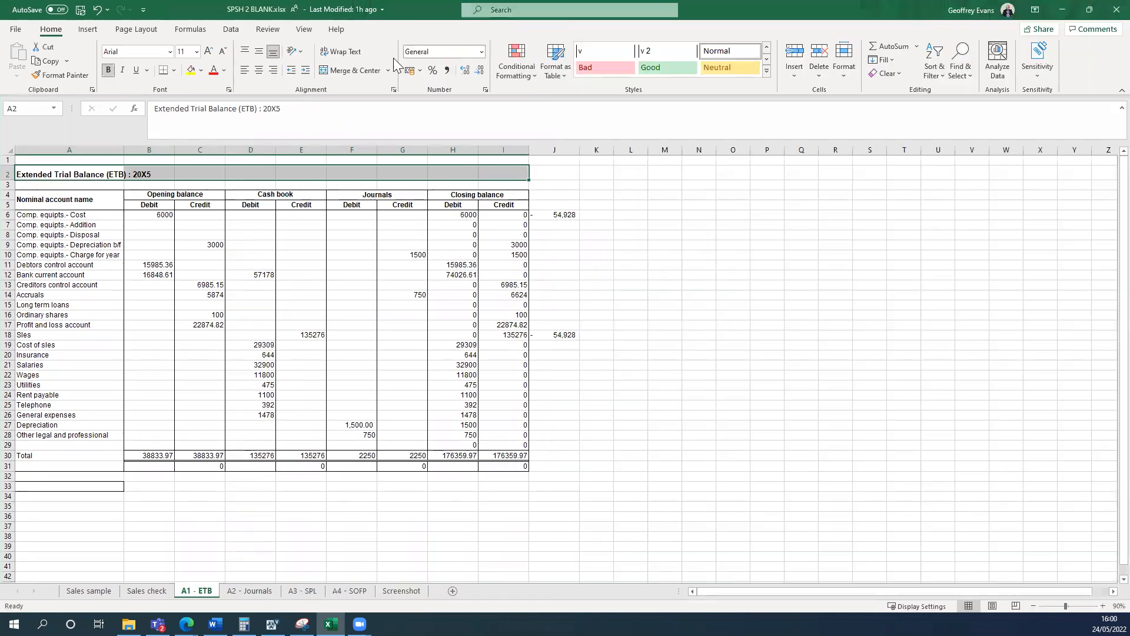
left_click(344, 73)
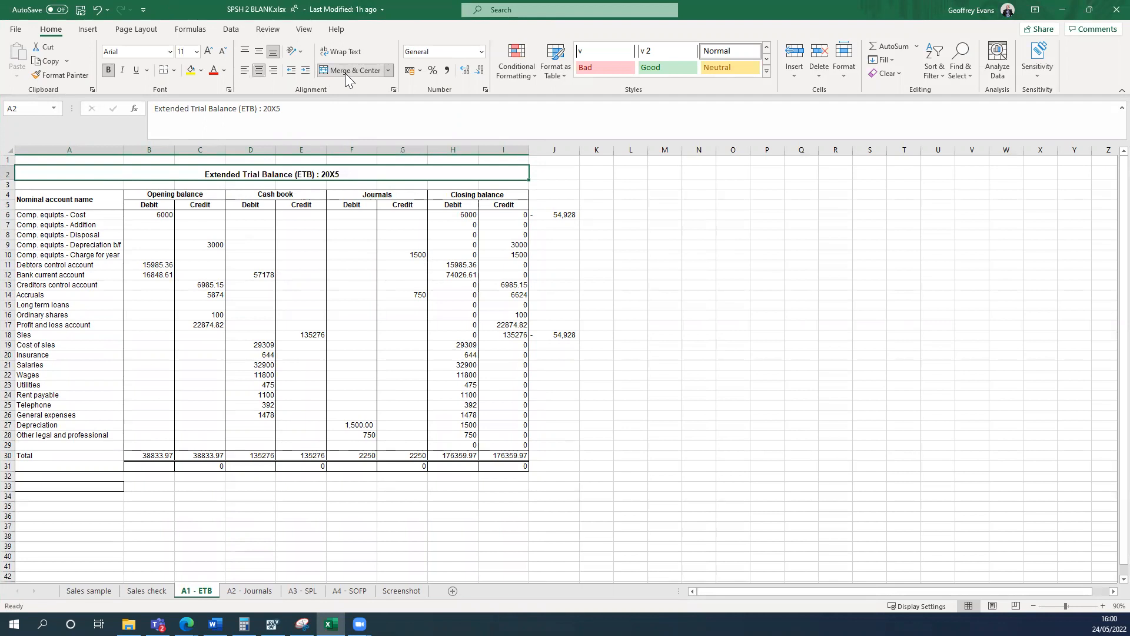
left_click(123, 70)
left_click(609, 293)
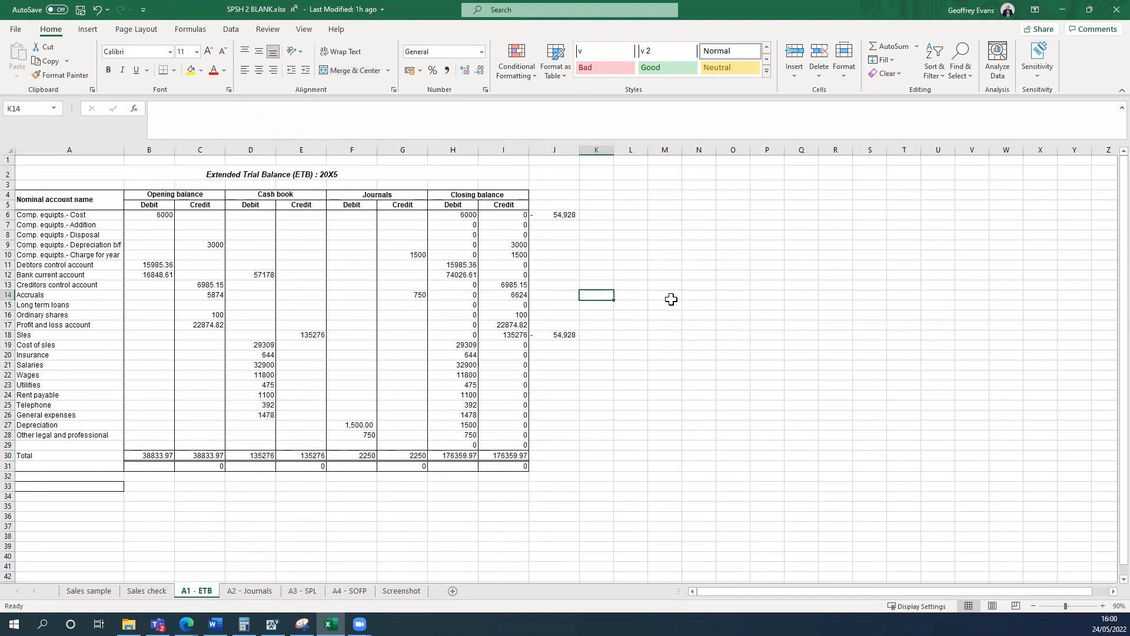
Format cells B6:I31 as Number with the 1000 separator and zero decimal places.
key("super+Left")
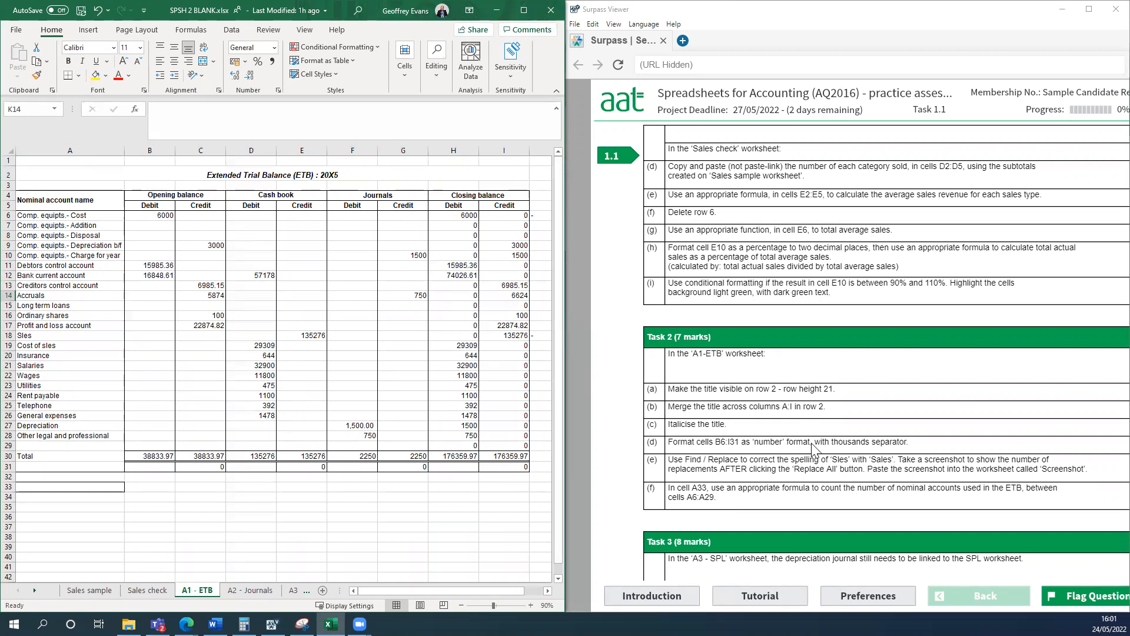
left_click(339, 498)
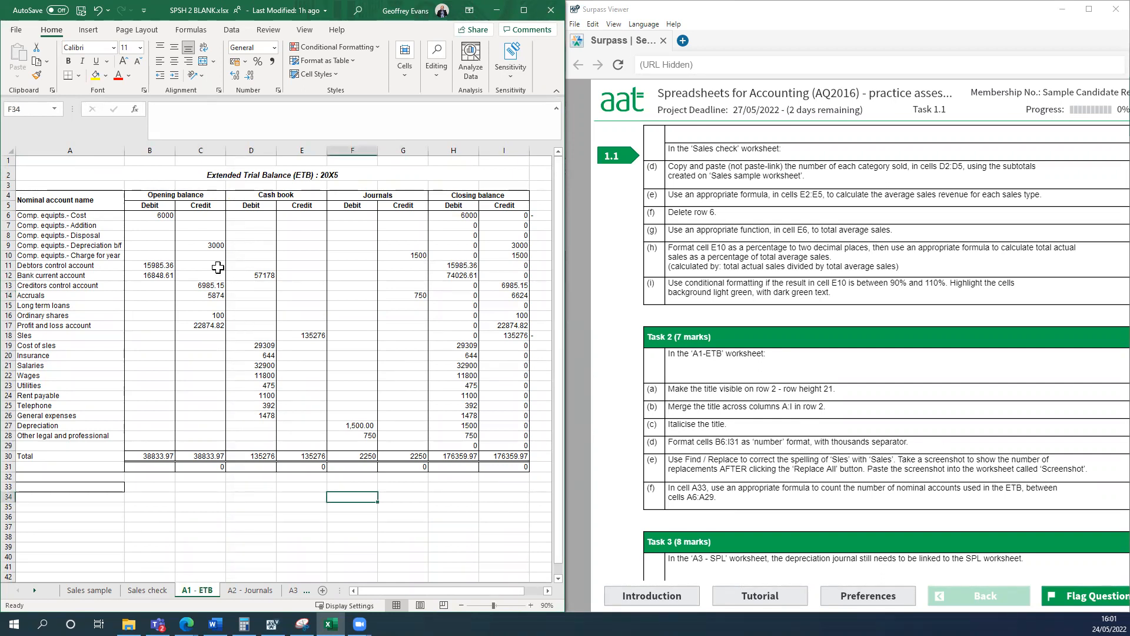
left_click(152, 218)
left_click_drag(152, 218, 518, 365)
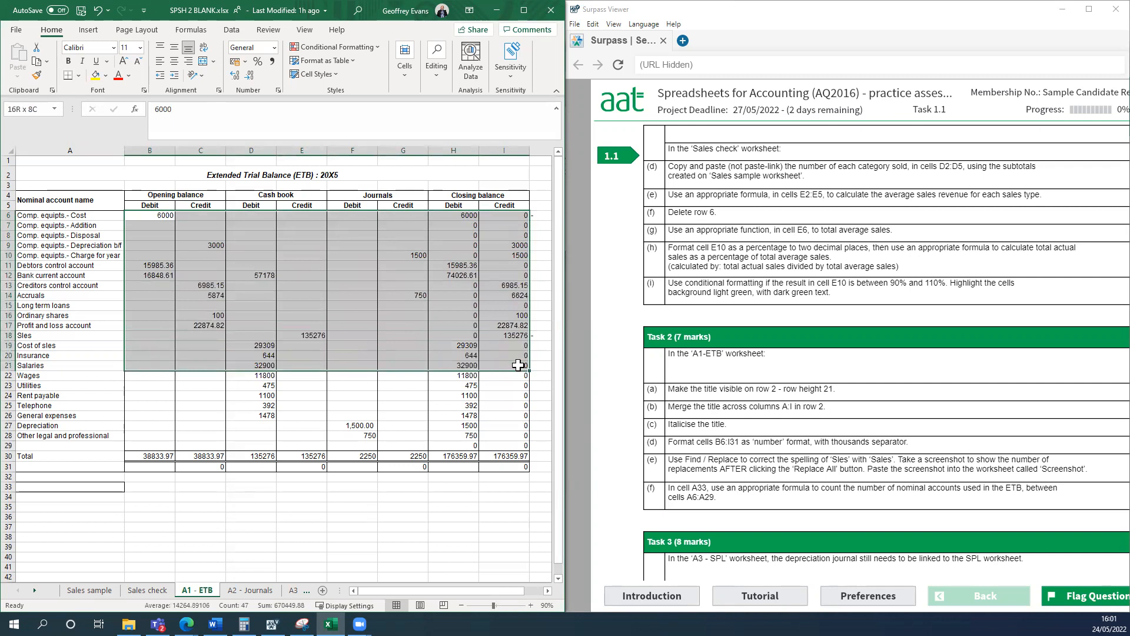
left_click_drag(518, 365, 521, 466)
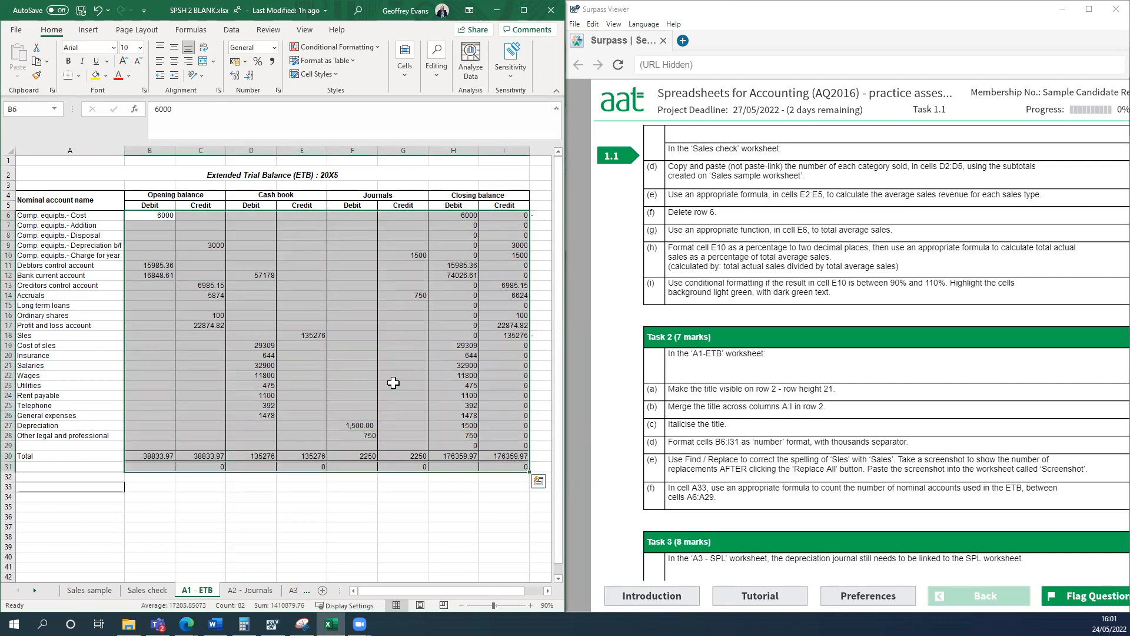
right_click(332, 268)
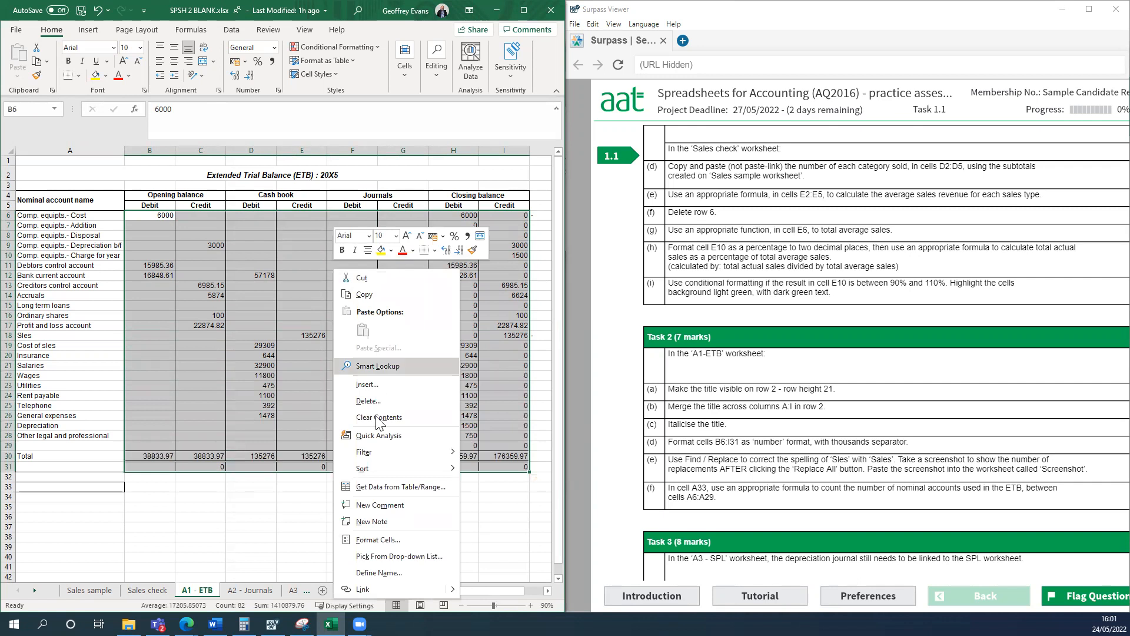
left_click(382, 540)
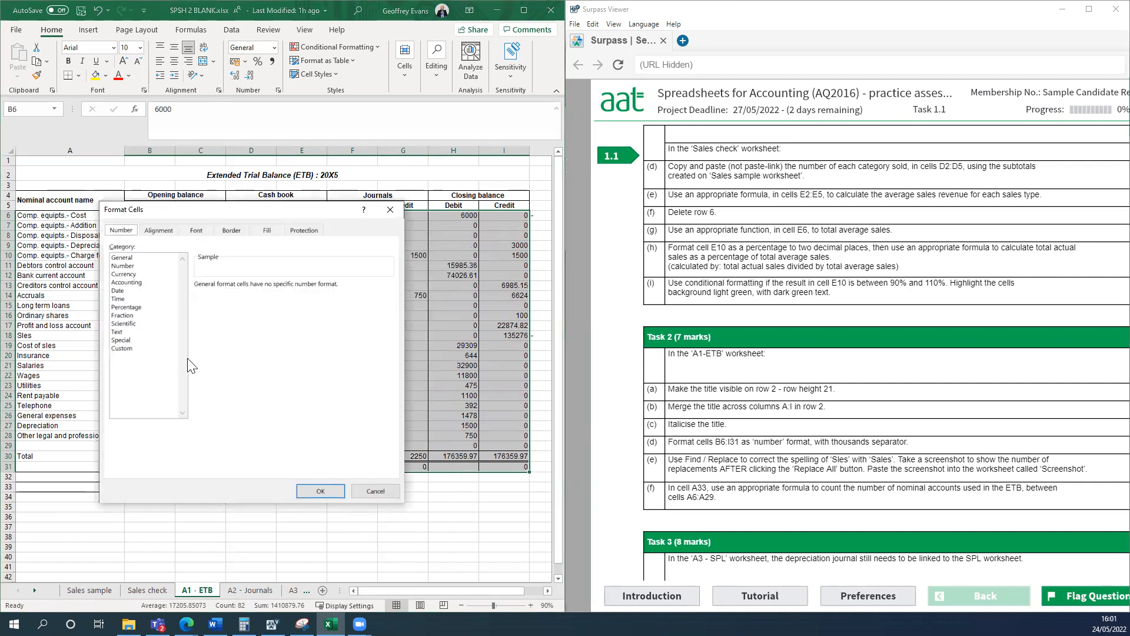
left_click(129, 265)
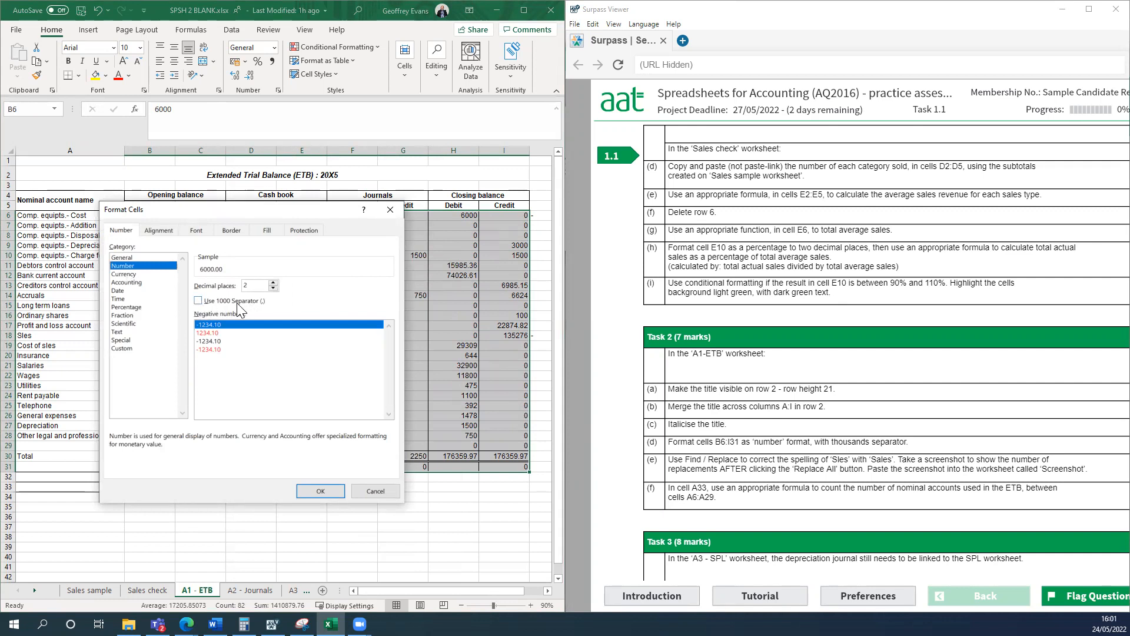
left_click(198, 301)
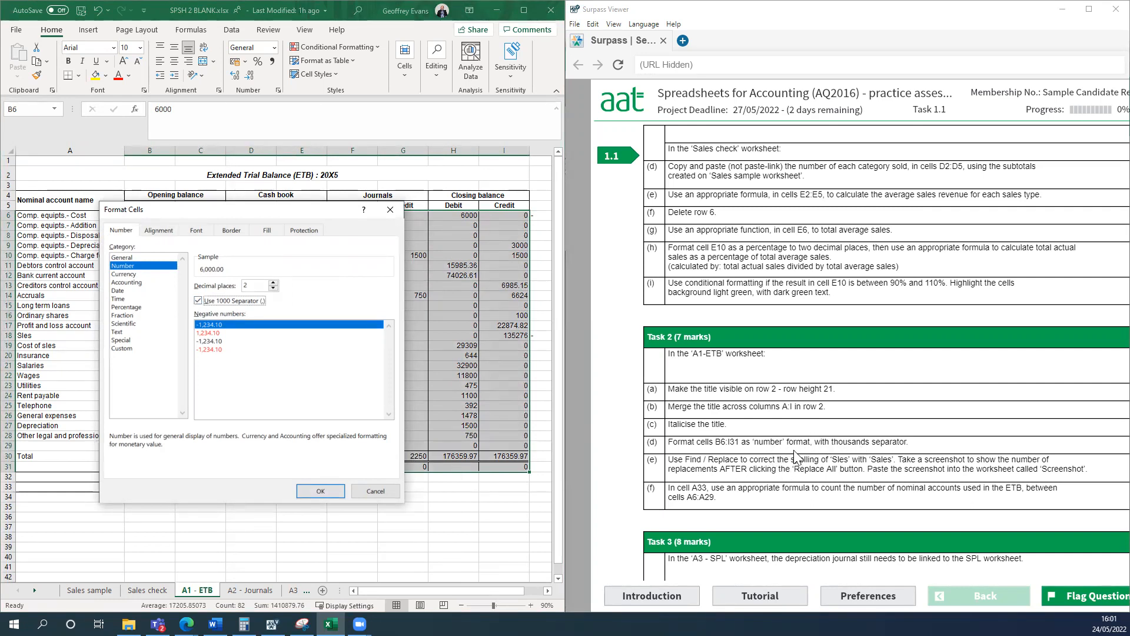
double_click(274, 287)
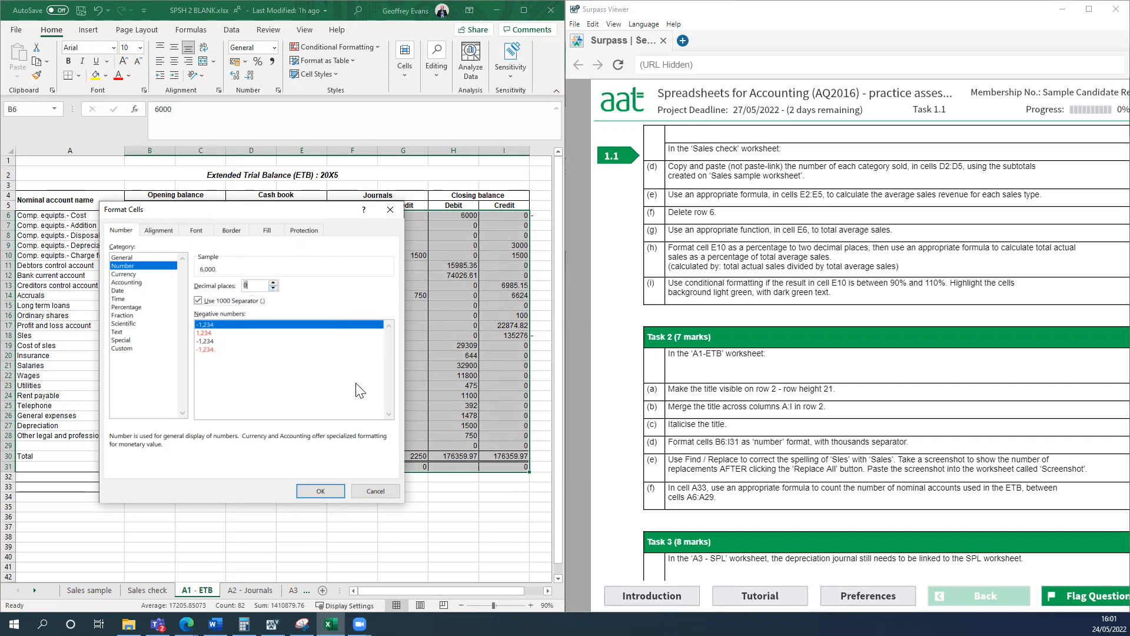
left_click(323, 489)
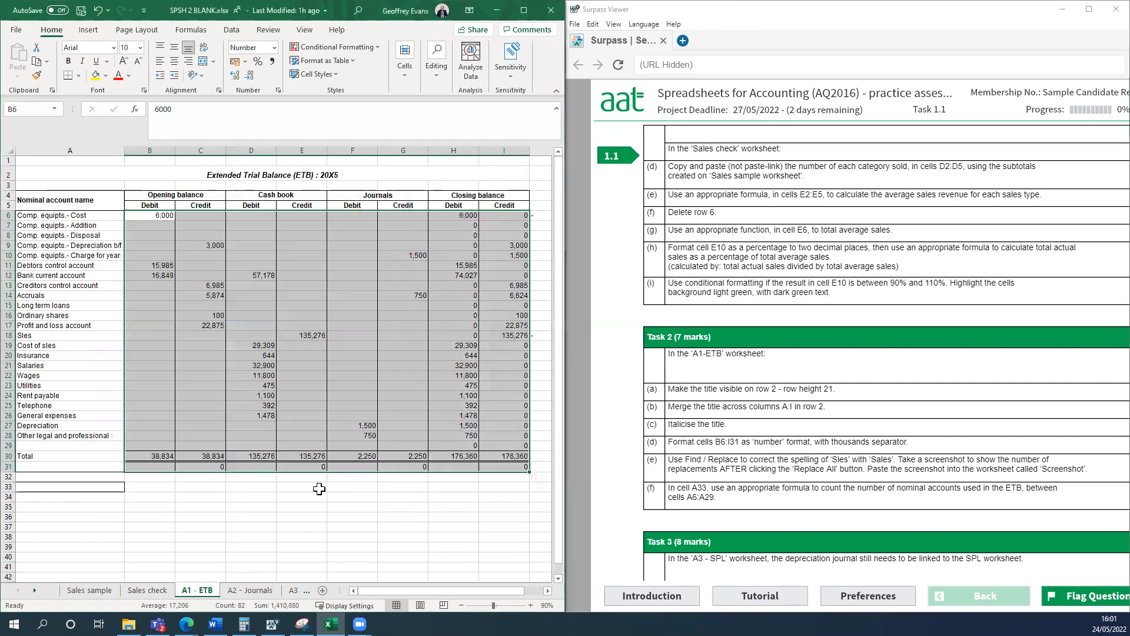
left_click(349, 524)
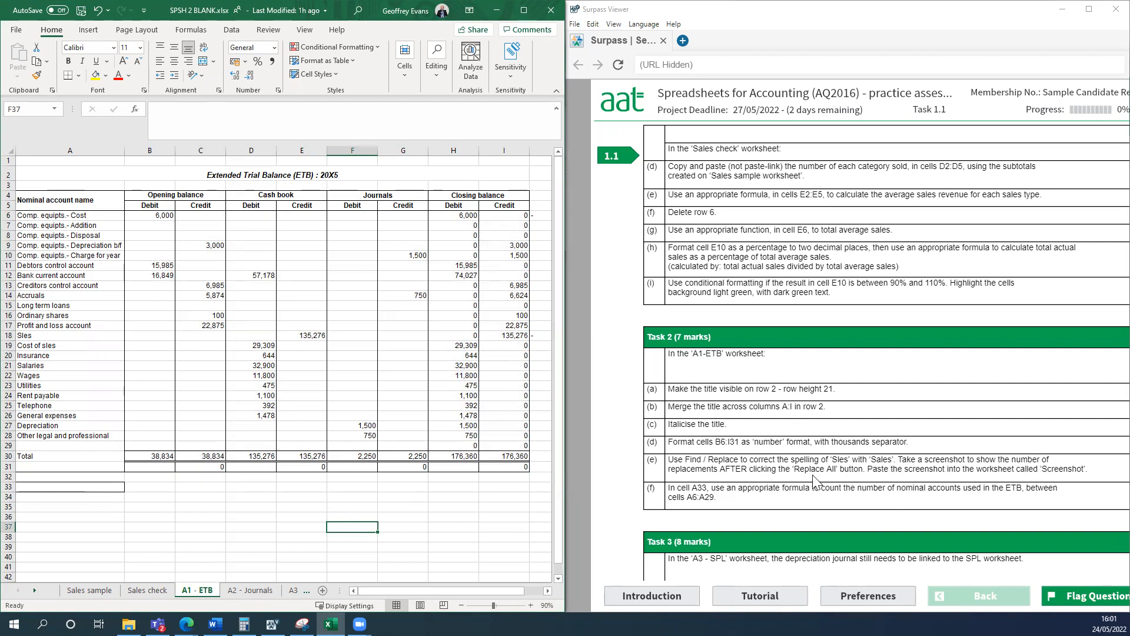
Replace all occurrences of "Sles" with "Sales" in the A1 - ETB worksheet.
left_click(522, 11)
left_click(392, 335)
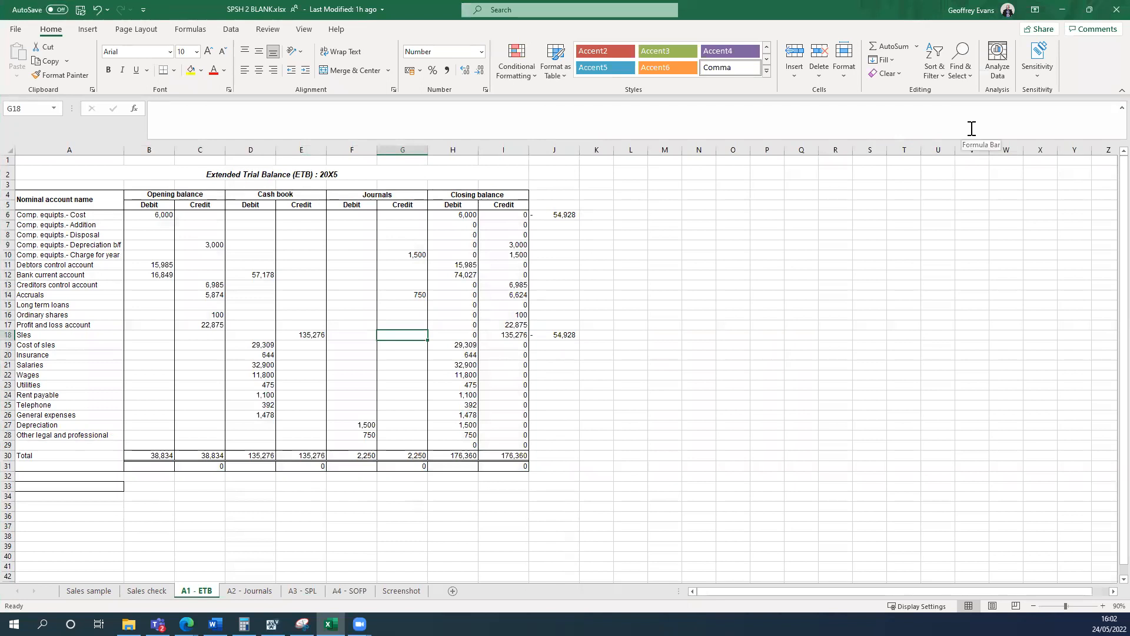
left_click(962, 70)
left_click(978, 92)
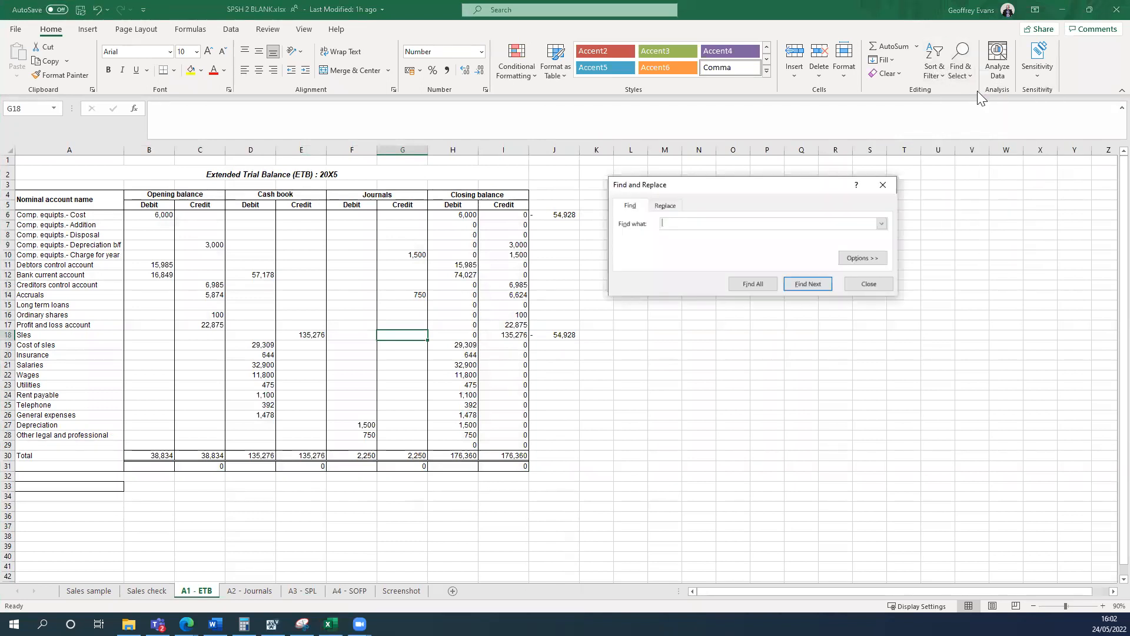
type("Sles")
left_click(663, 203)
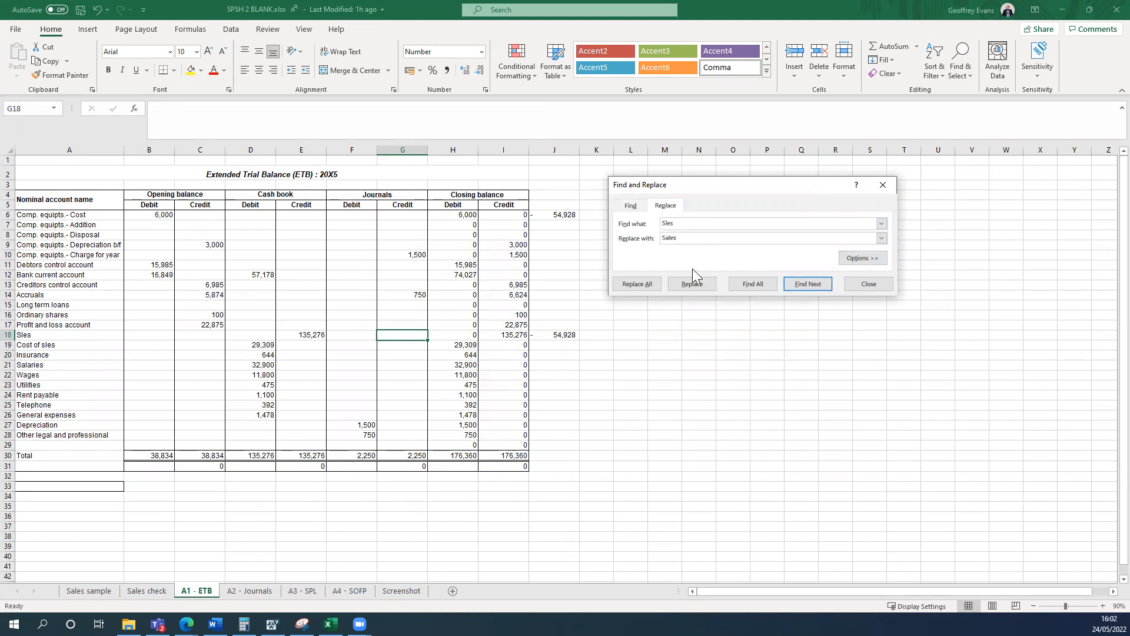
left_click(642, 286)
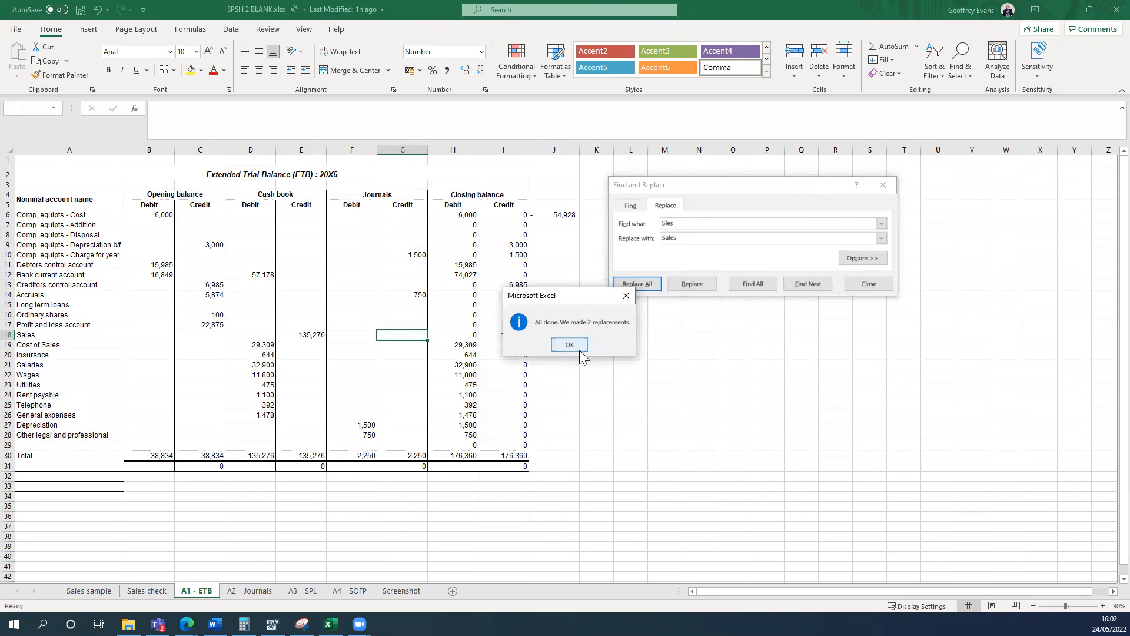
Move the replacement message over the Find and Replace dialog and capture both in a Snipping Tool screenshot.
left_click_drag(570, 296, 793, 208)
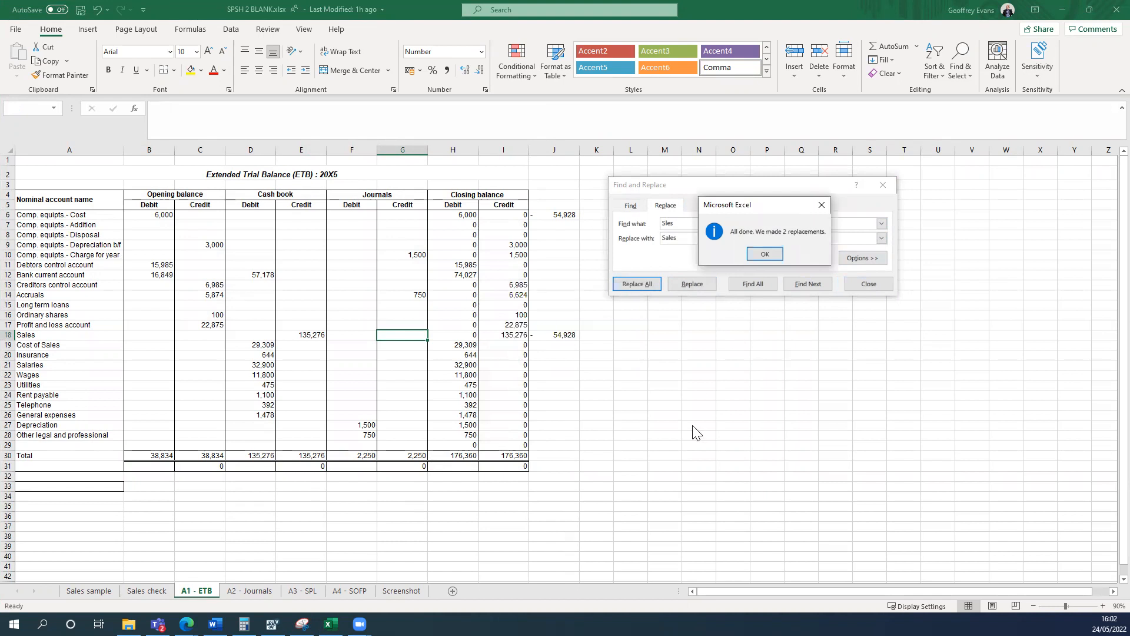
left_click(302, 623)
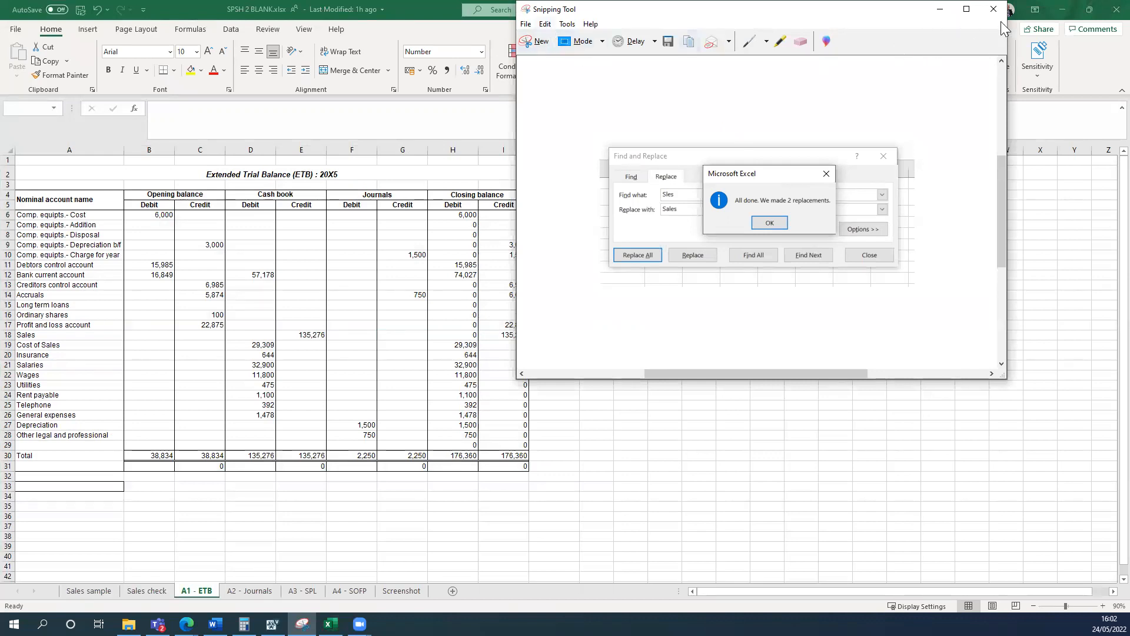
left_click(535, 40)
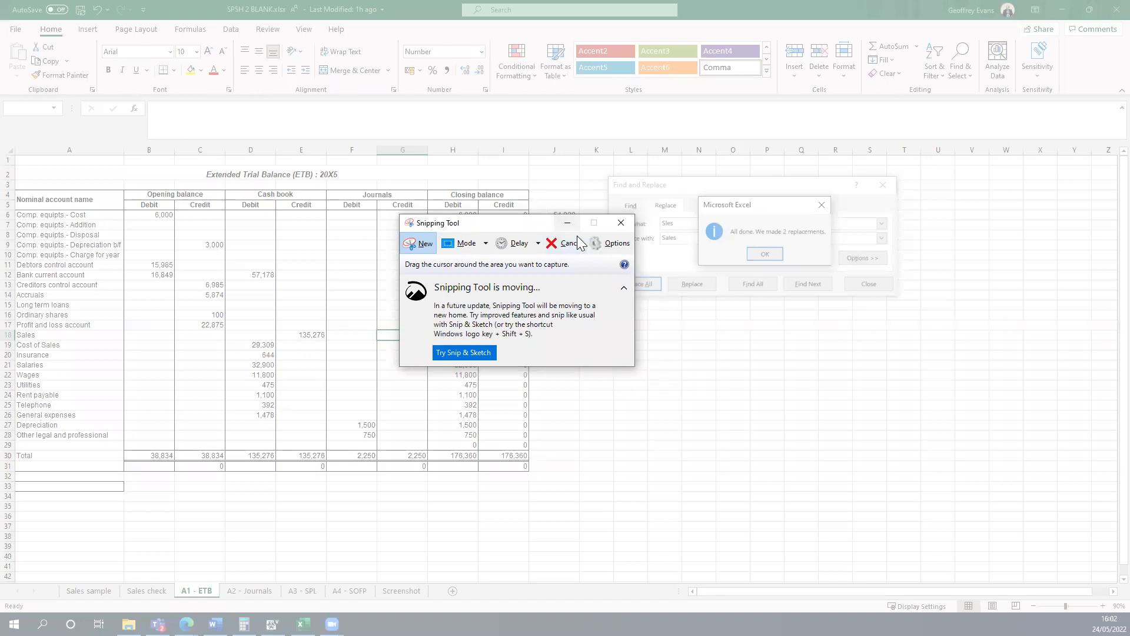
key("Escape")
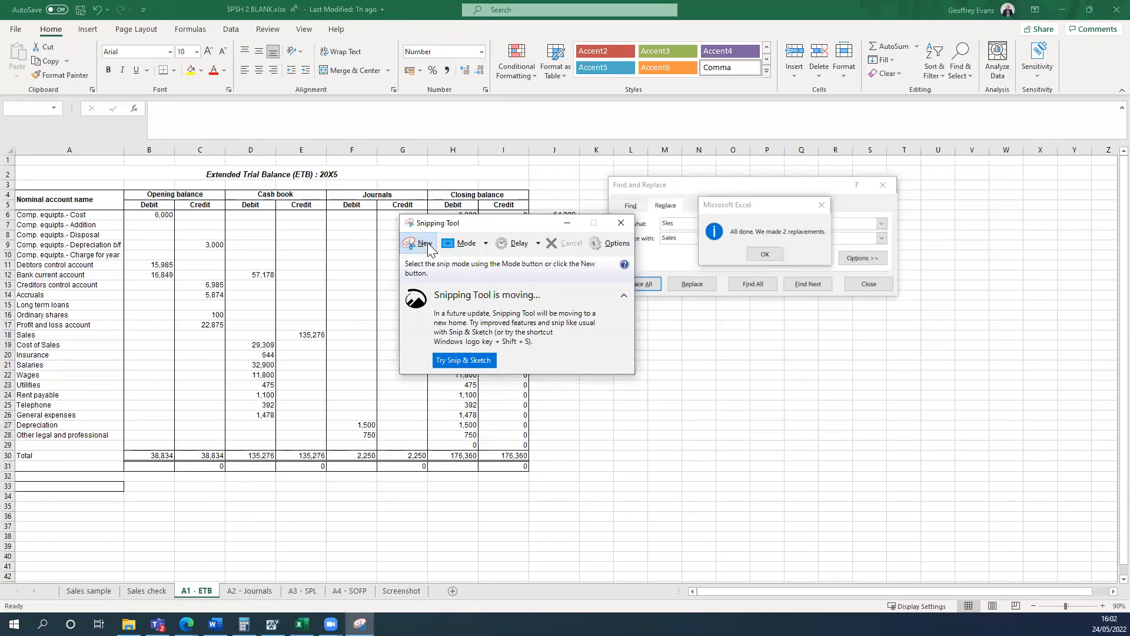
left_click(426, 247)
left_click_drag(608, 172, 908, 306)
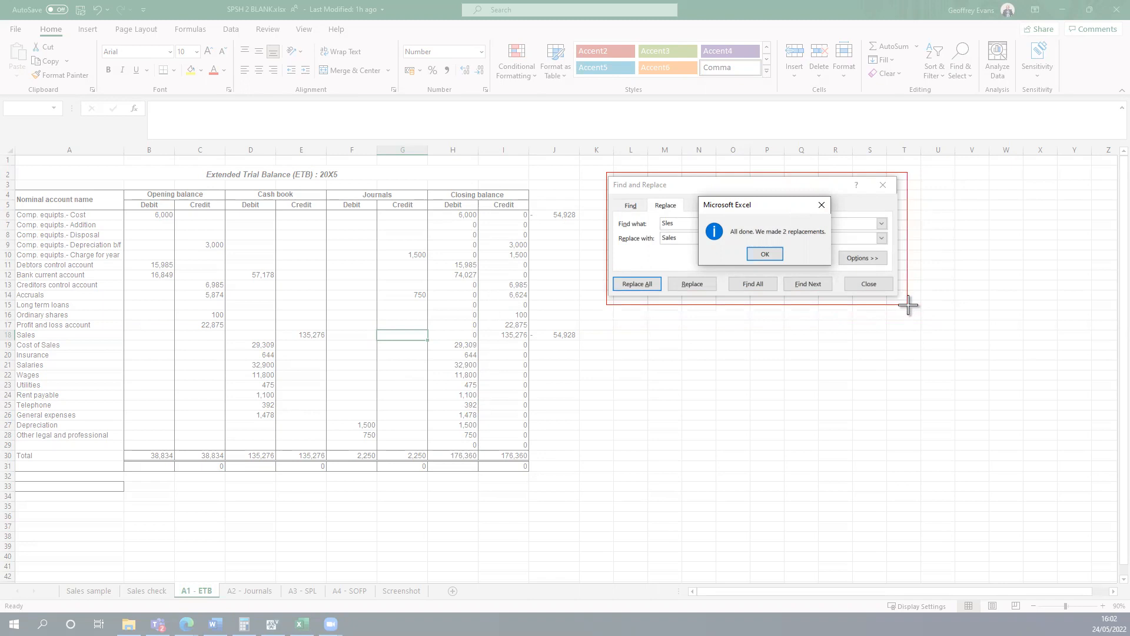
left_click_drag(908, 305, 908, 305)
left_click(552, 60)
left_click(563, 71)
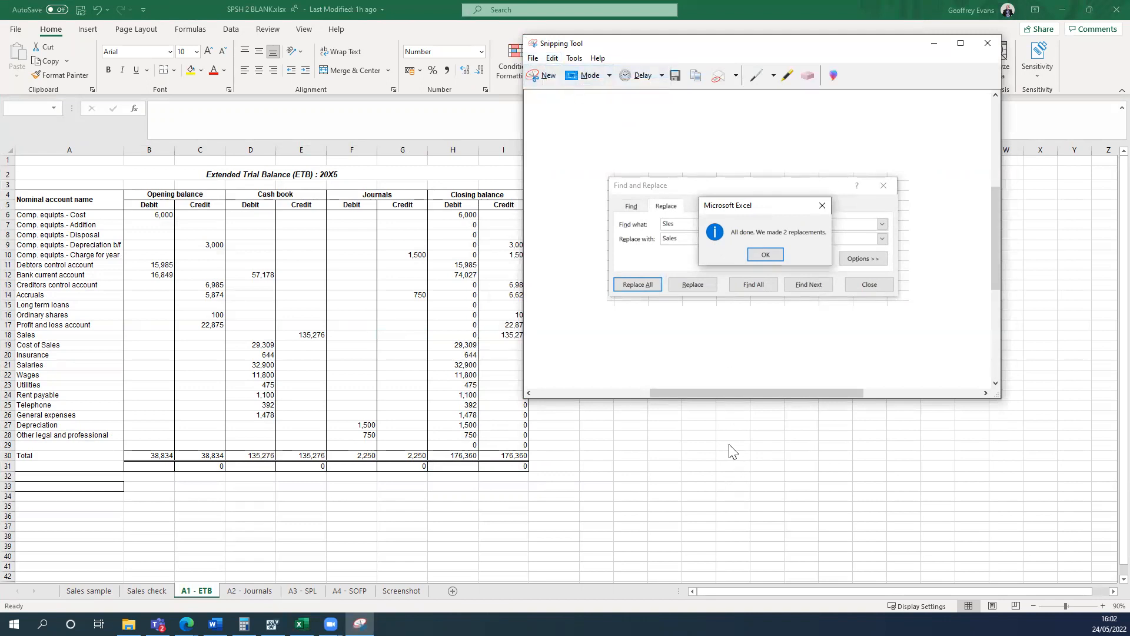
left_click(933, 43)
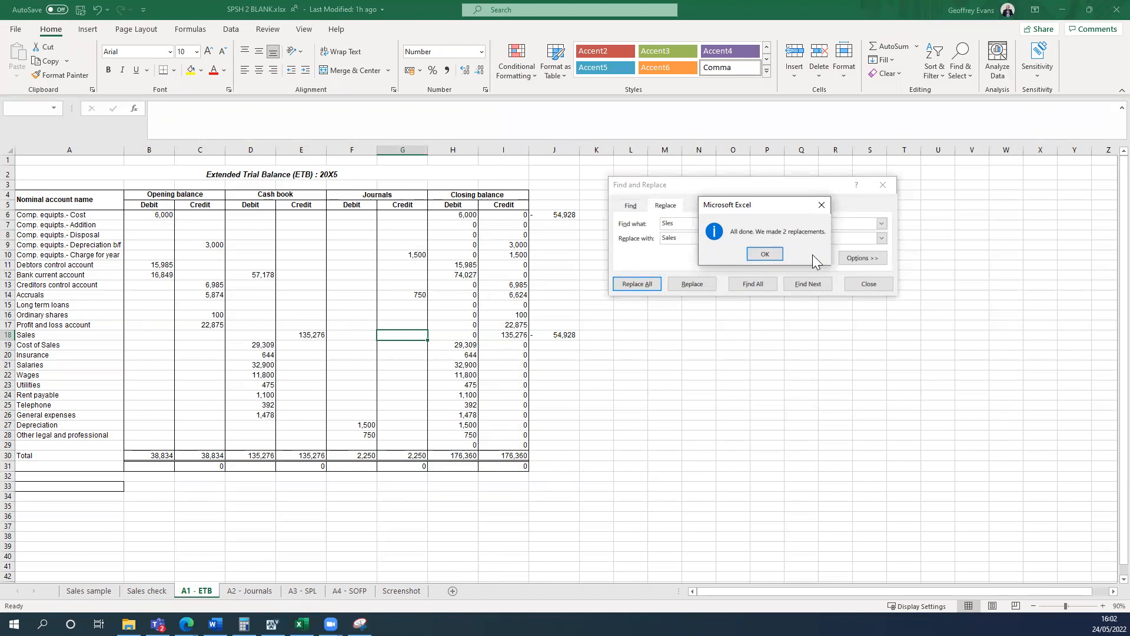
Close the Find and Replace dialogs and paste the captured image into the Screenshot worksheet.
left_click(765, 254)
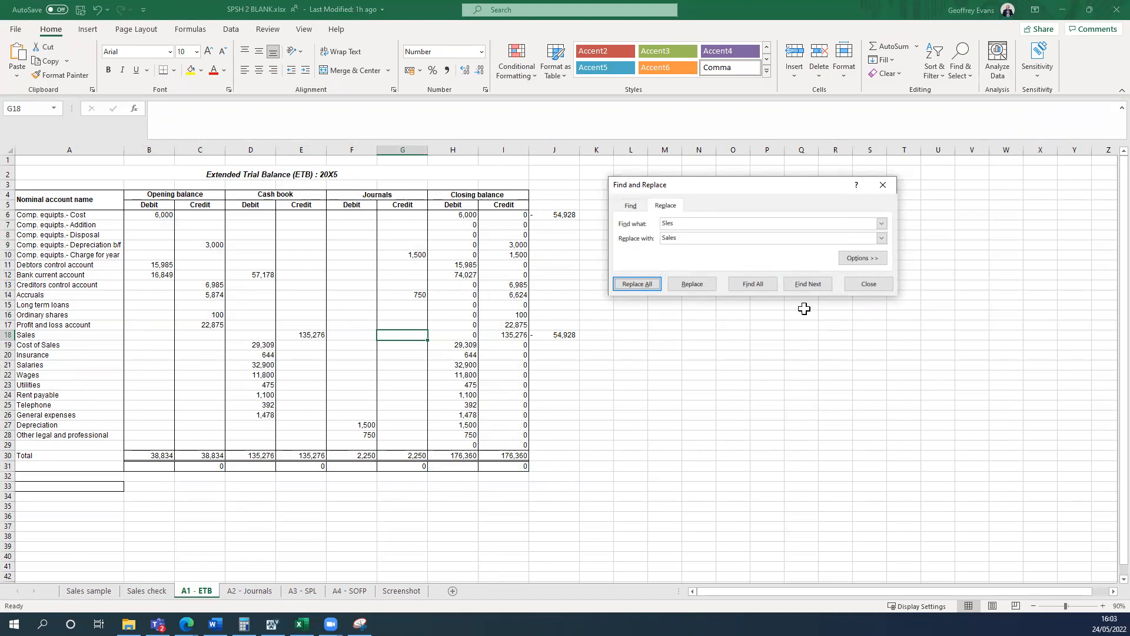
left_click(861, 284)
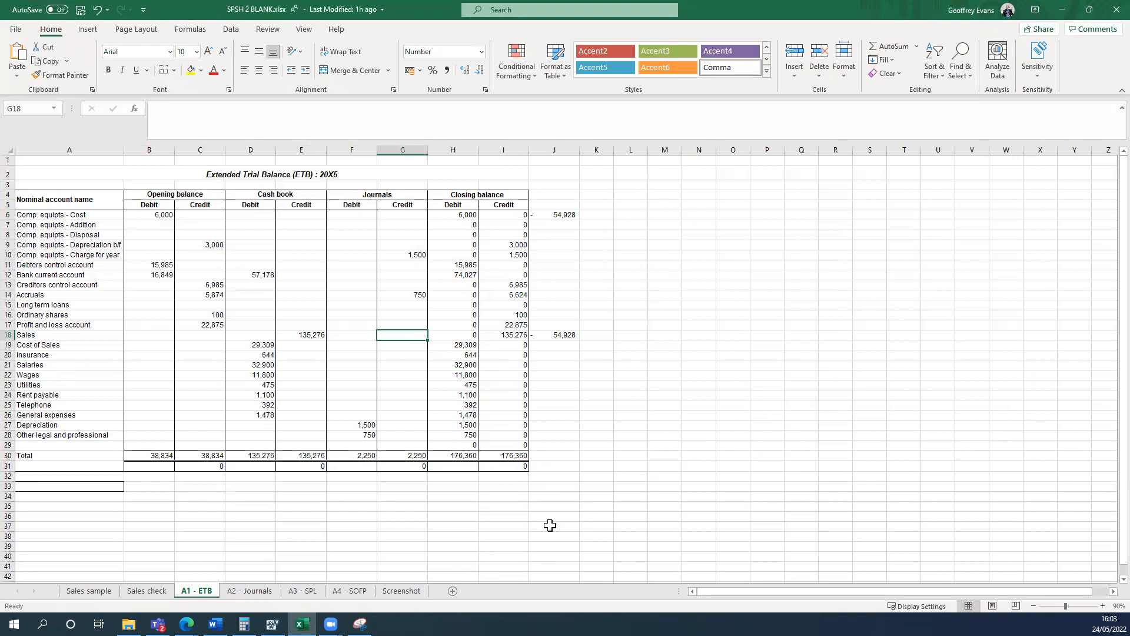
left_click(403, 591)
left_click(15, 50)
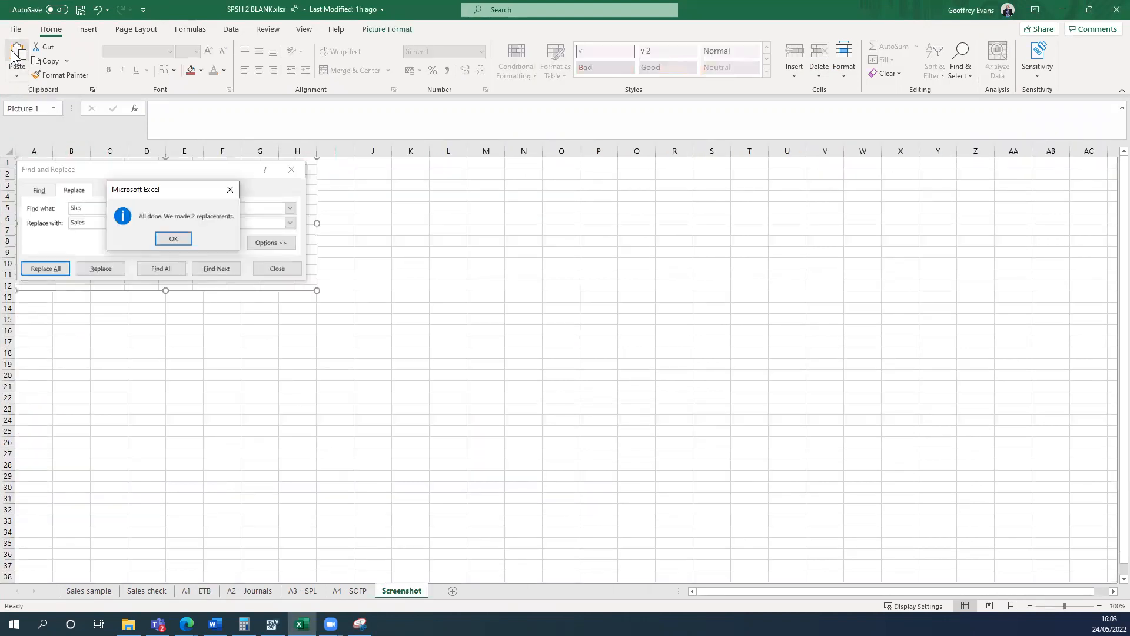
left_click(449, 330)
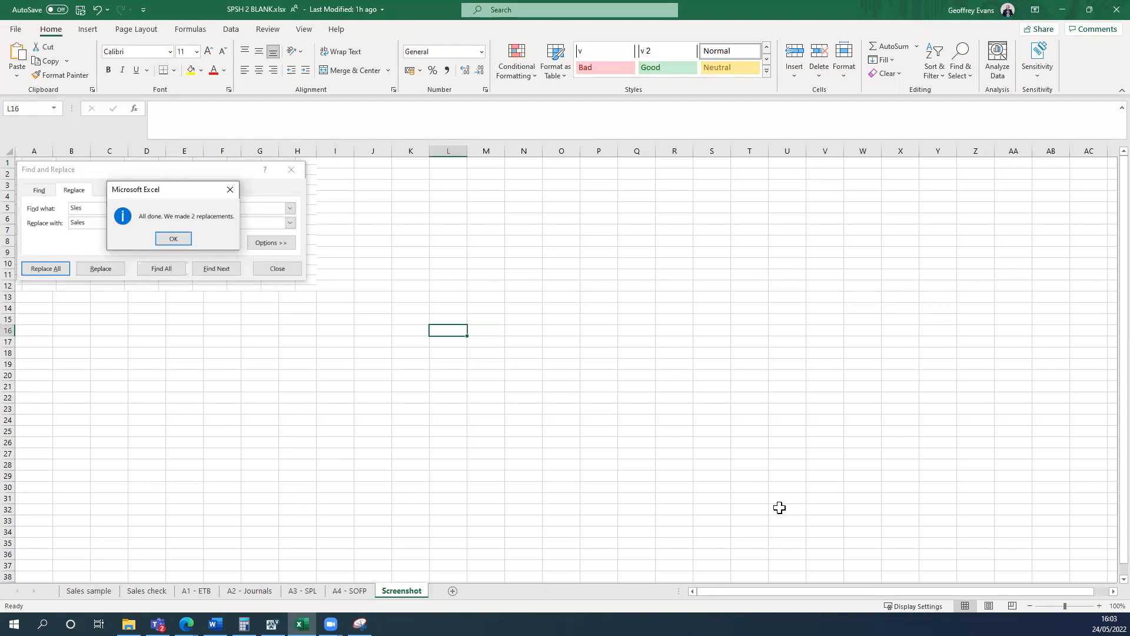
Place the workbook beside the Task 2 instructions and return to the A1 - ETB worksheet.
left_click(143, 591)
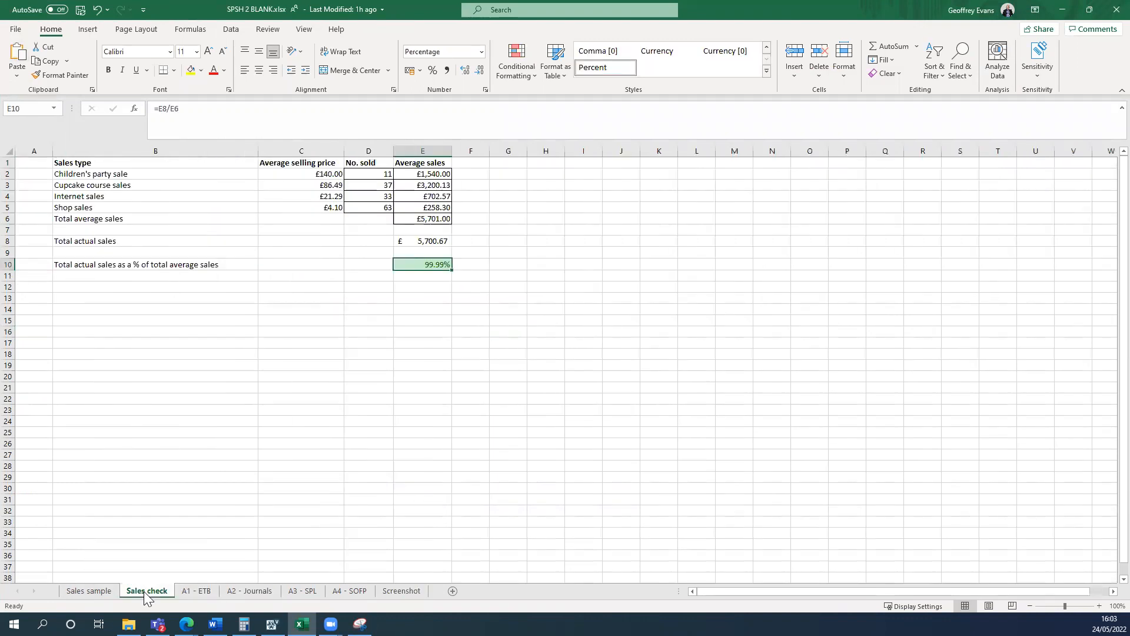
left_click(368, 500)
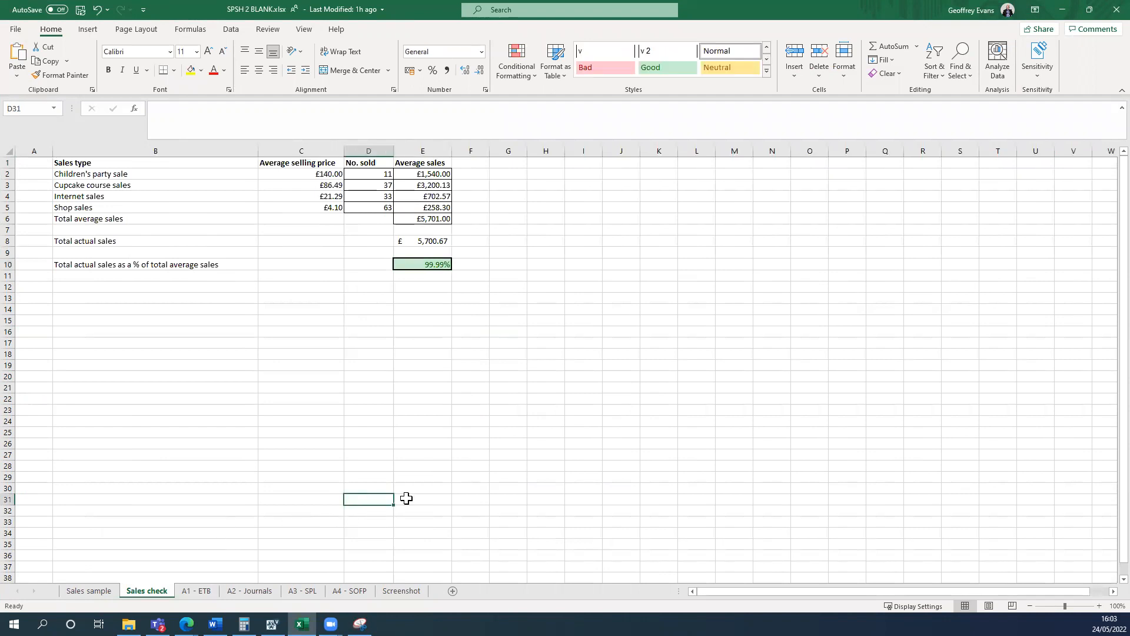
key("super+Left")
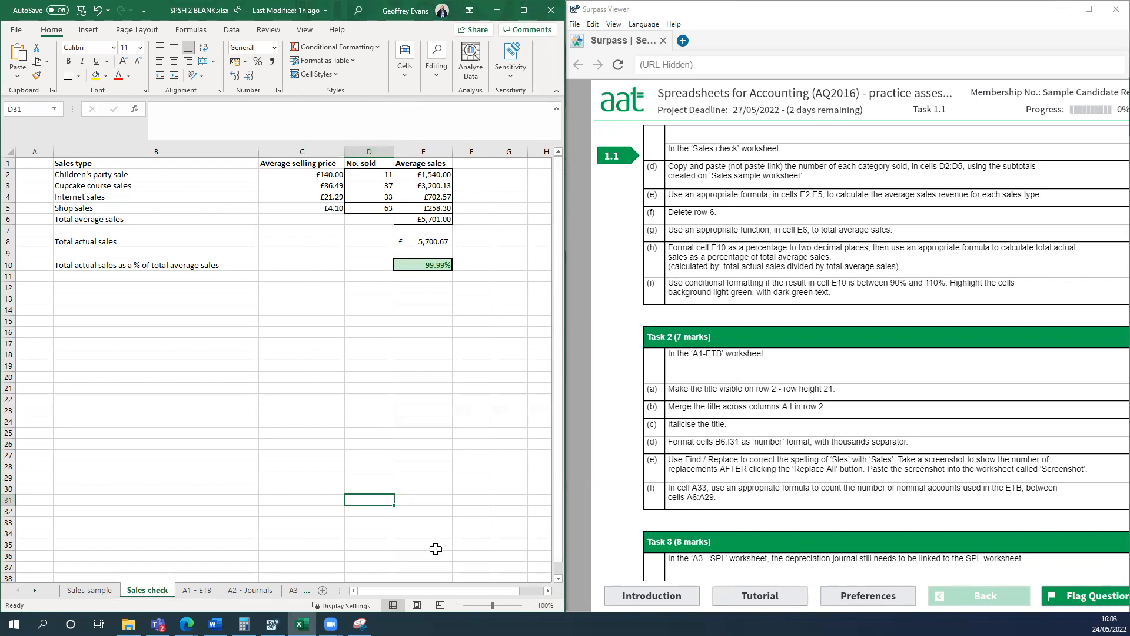
left_click(205, 591)
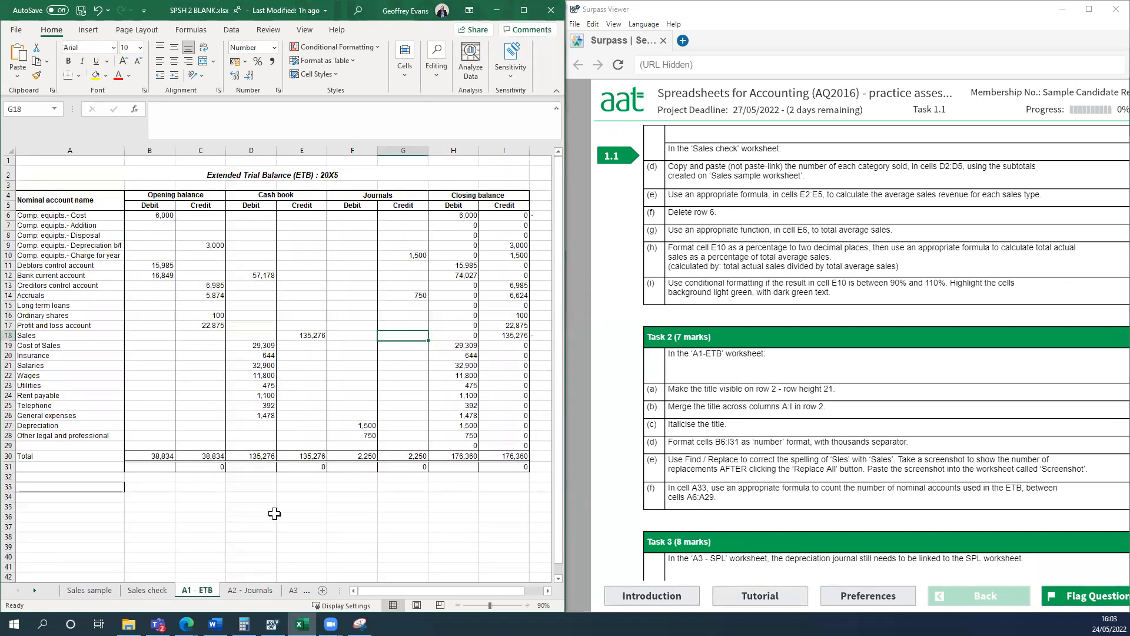
Count the nominal accounts in cell A33 of the A1 - ETB worksheet with the formula =COUNTA(A6:A28).
left_click(47, 488)
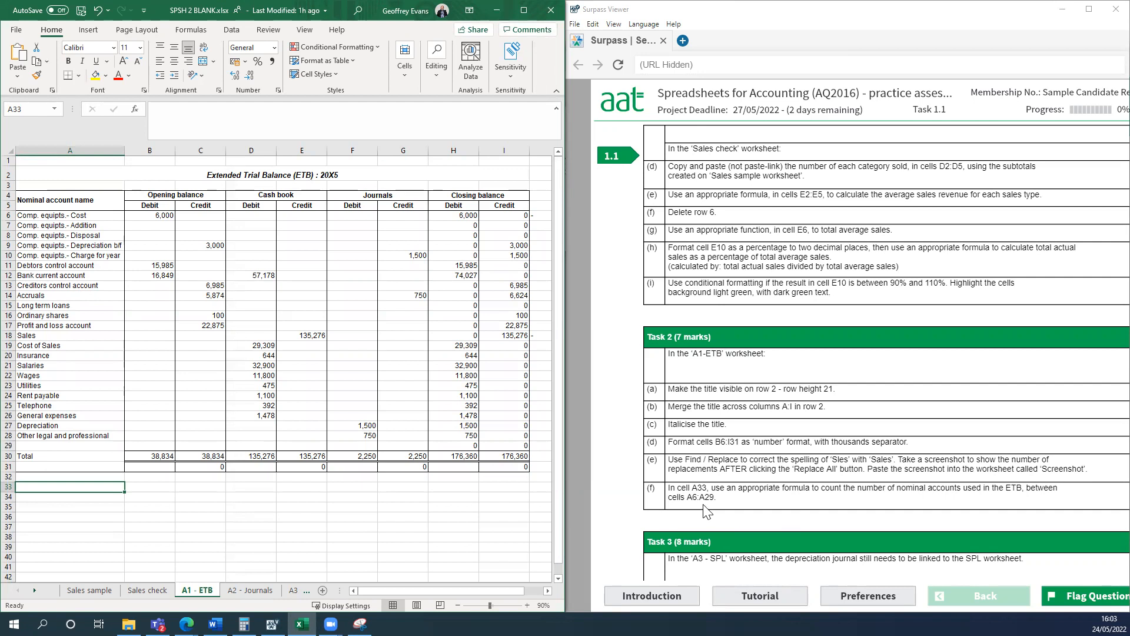
left_click(524, 10)
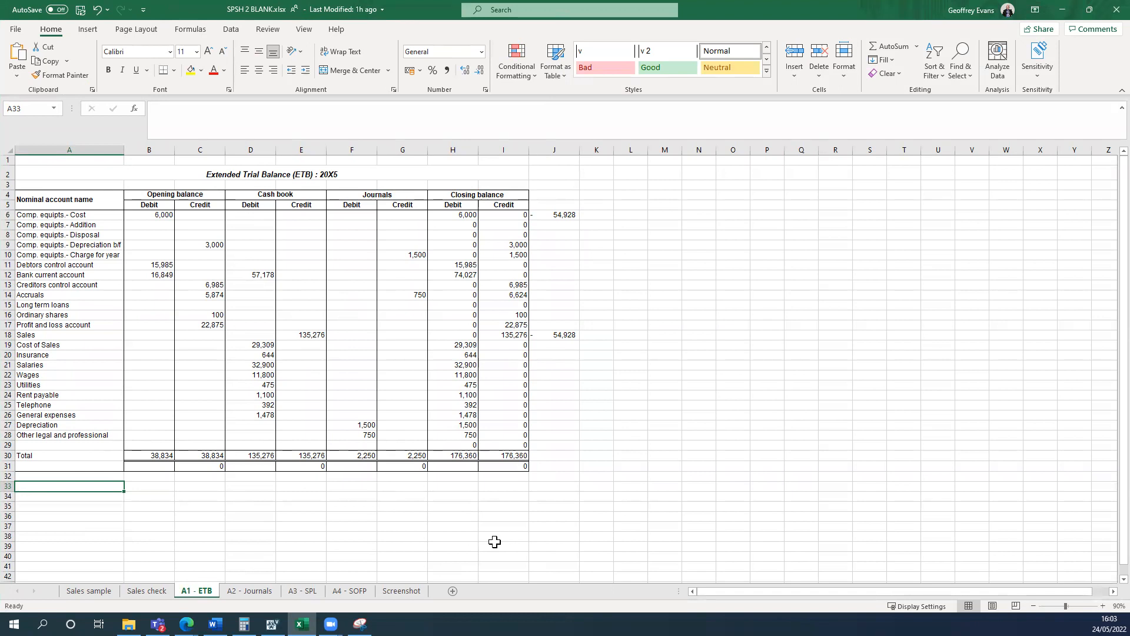
key("super+Left")
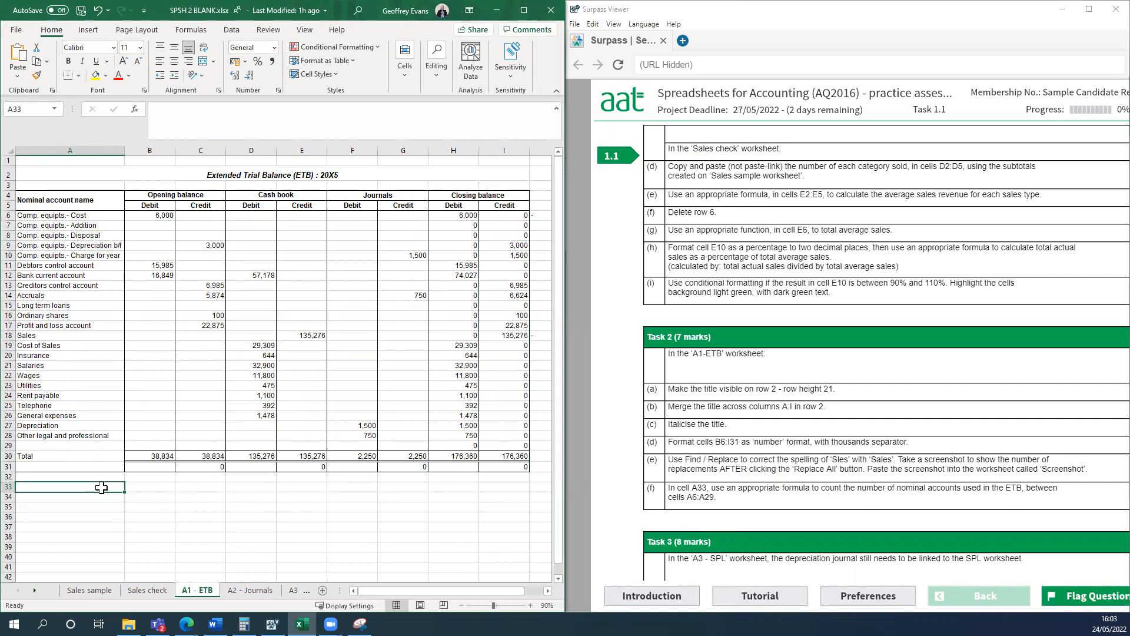
left_click(523, 10)
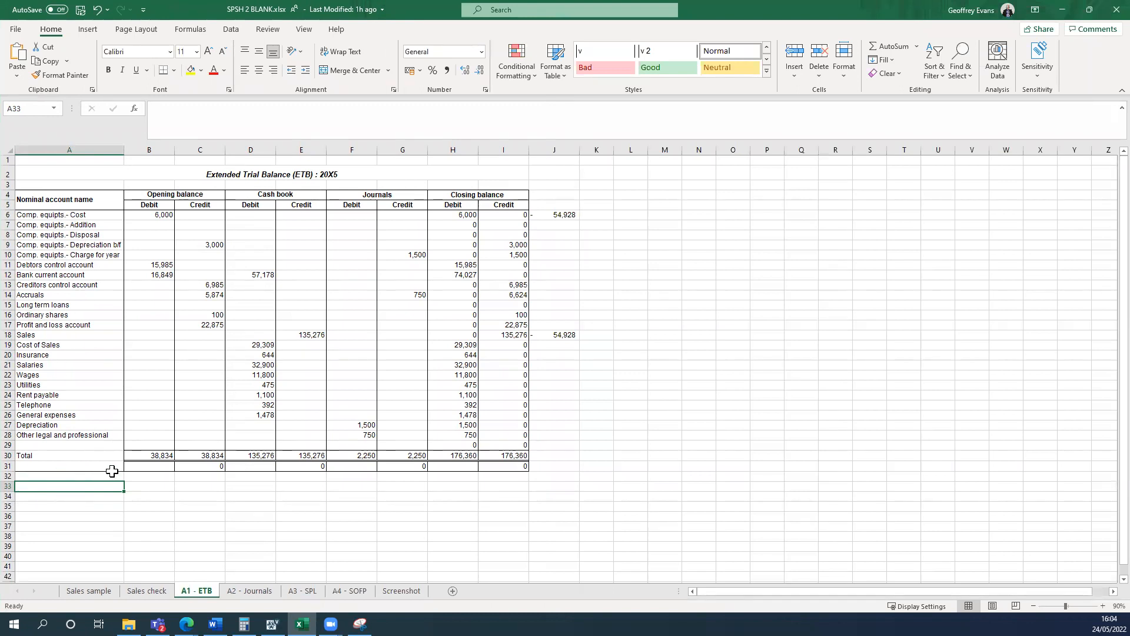
type("=cp")
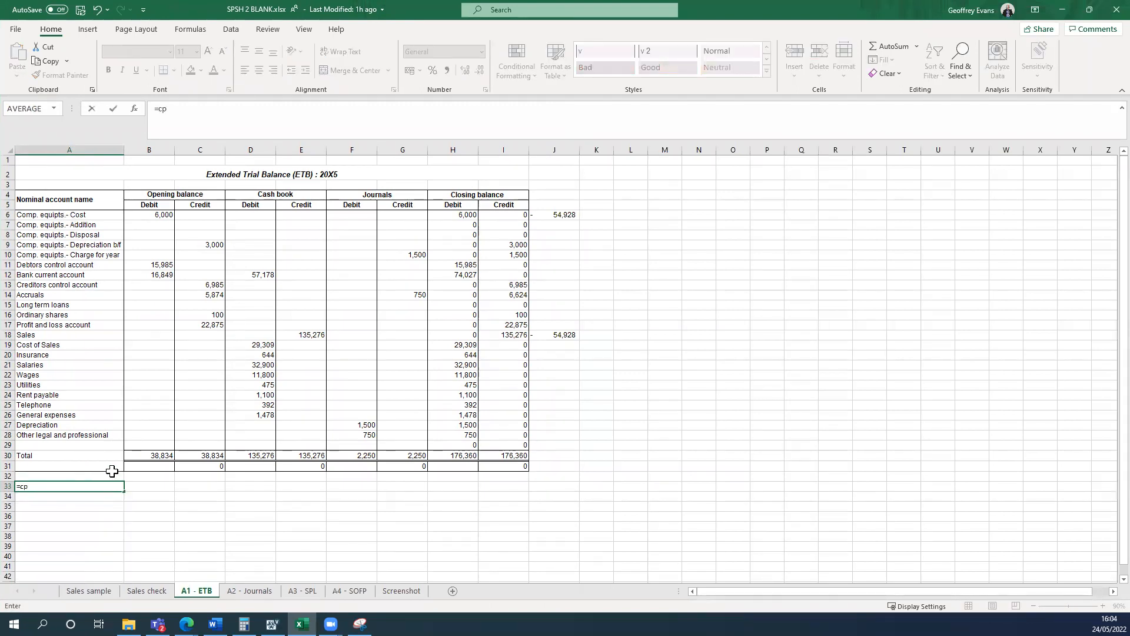
type("o")
key("BackSpace")
key("BackSpace")
type("ou")
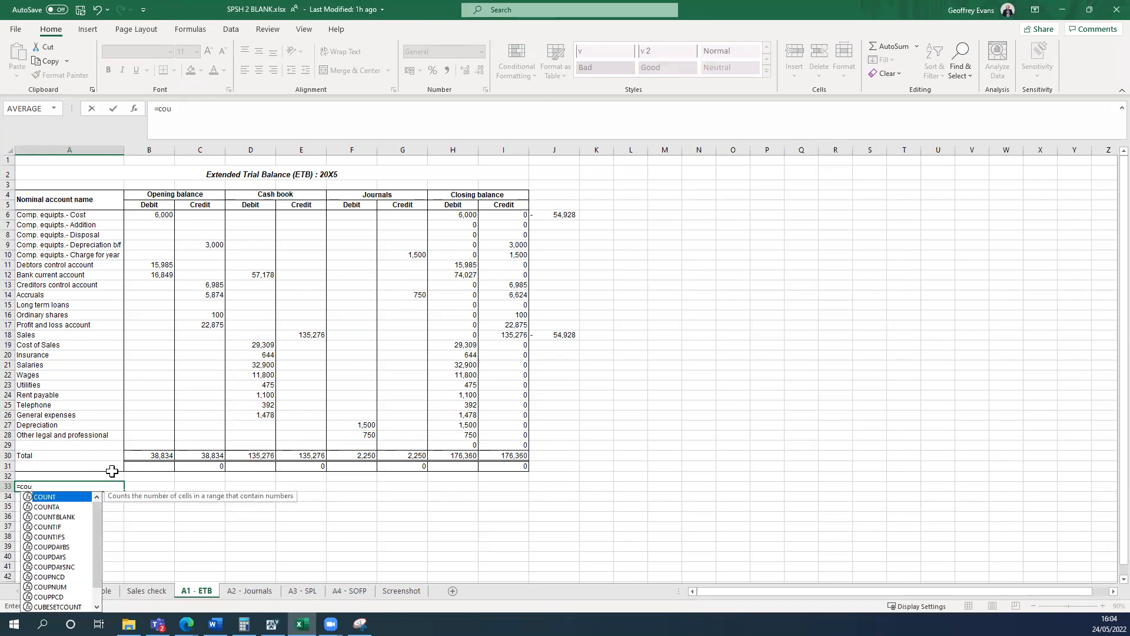
double_click(57, 508)
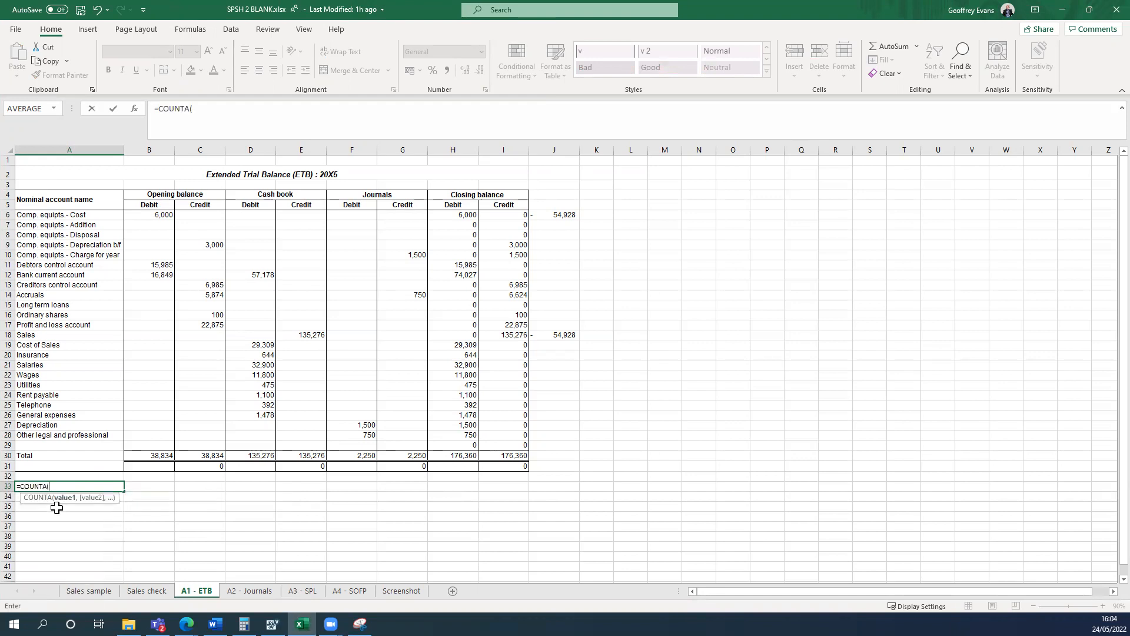
left_click_drag(89, 213, 72, 433)
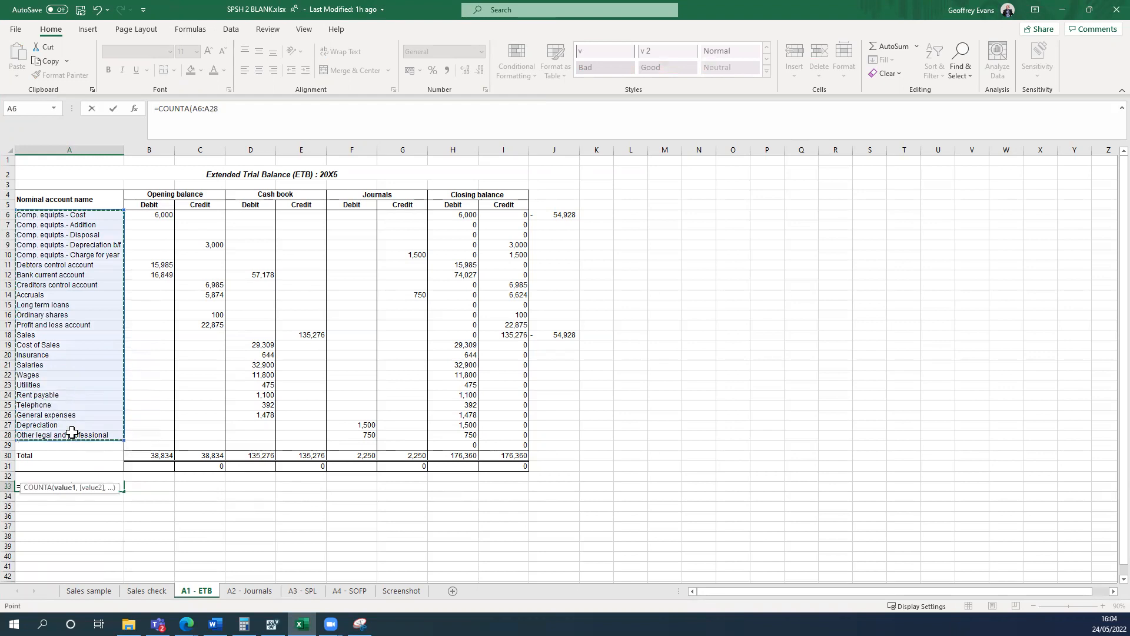
type(")")
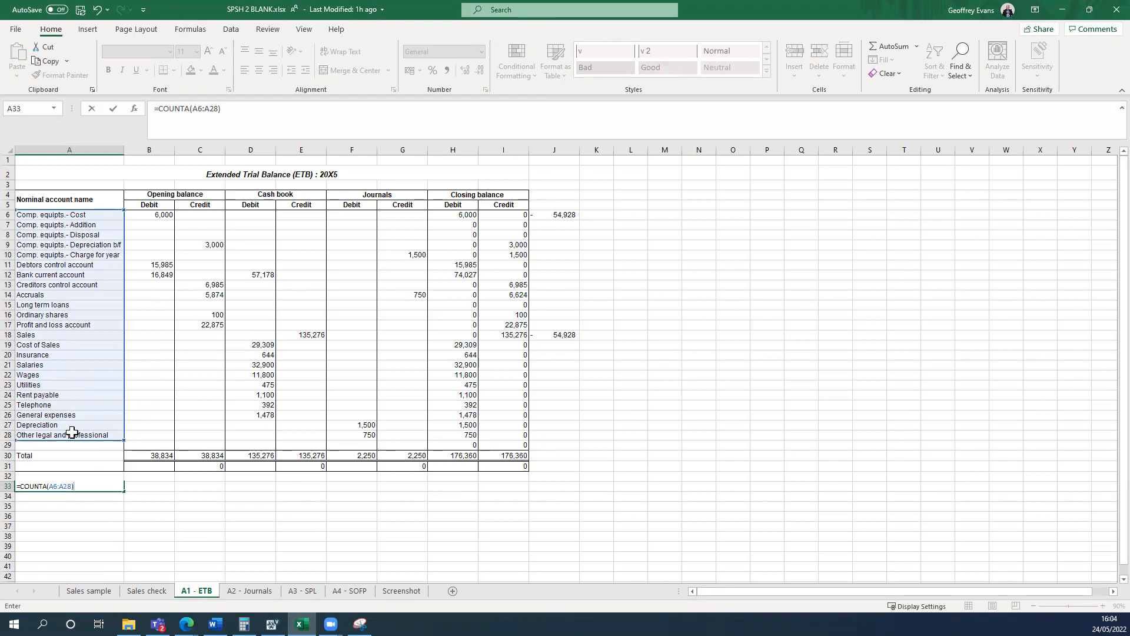
key("Return")
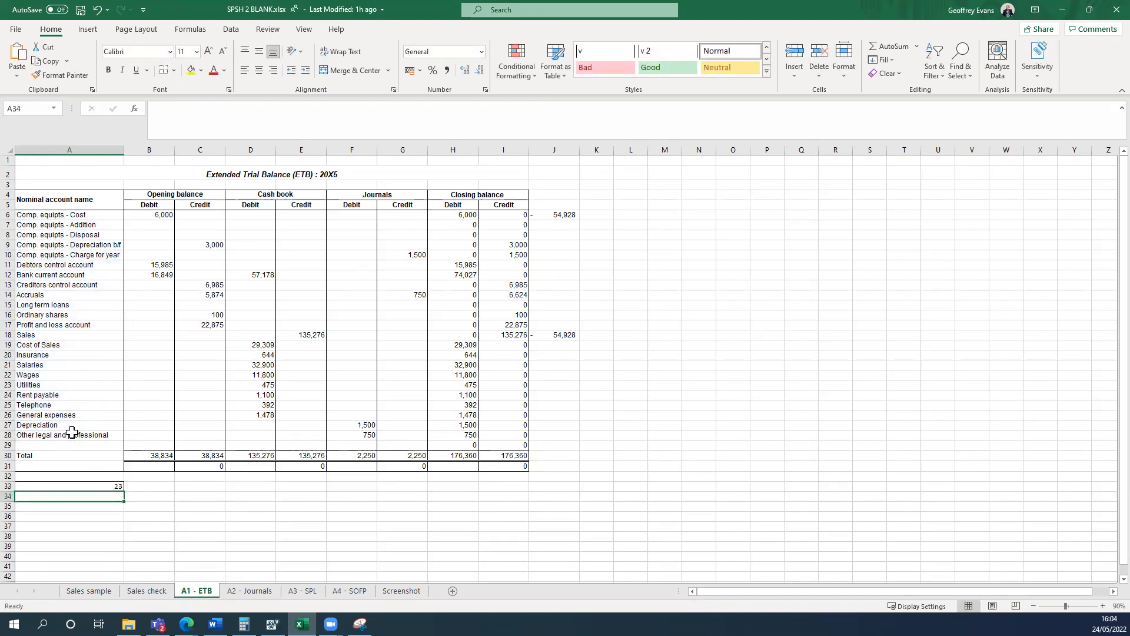
Try COUNT instead of COUNTA in the cell A33 formula, and undo the change.
left_click(112, 486)
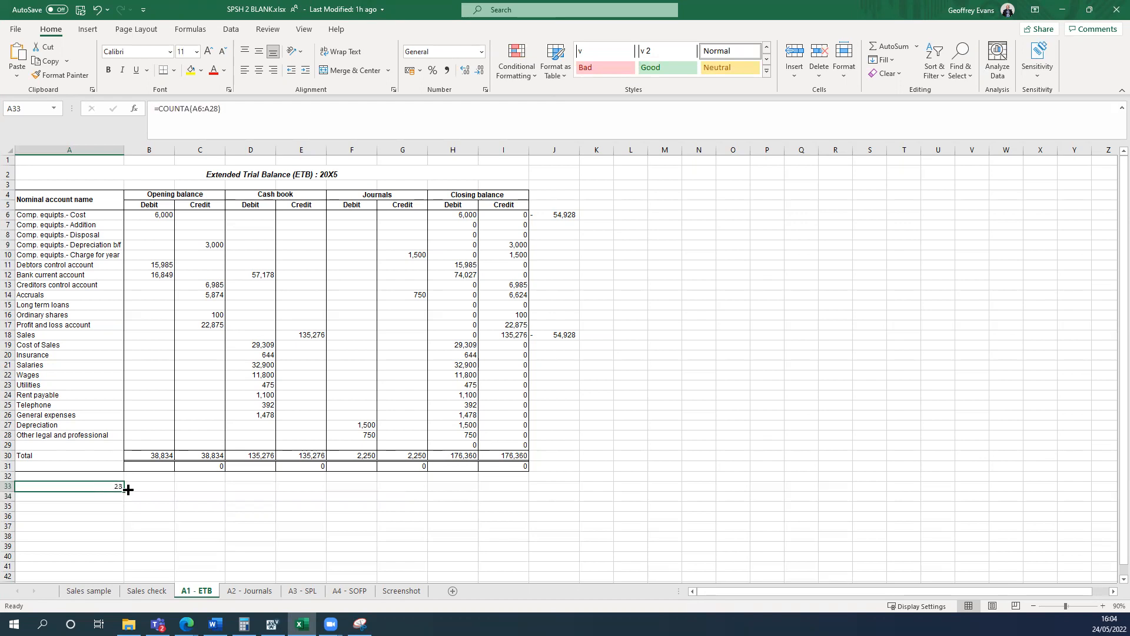
left_click(190, 113)
left_click(191, 113)
key("BackSpace")
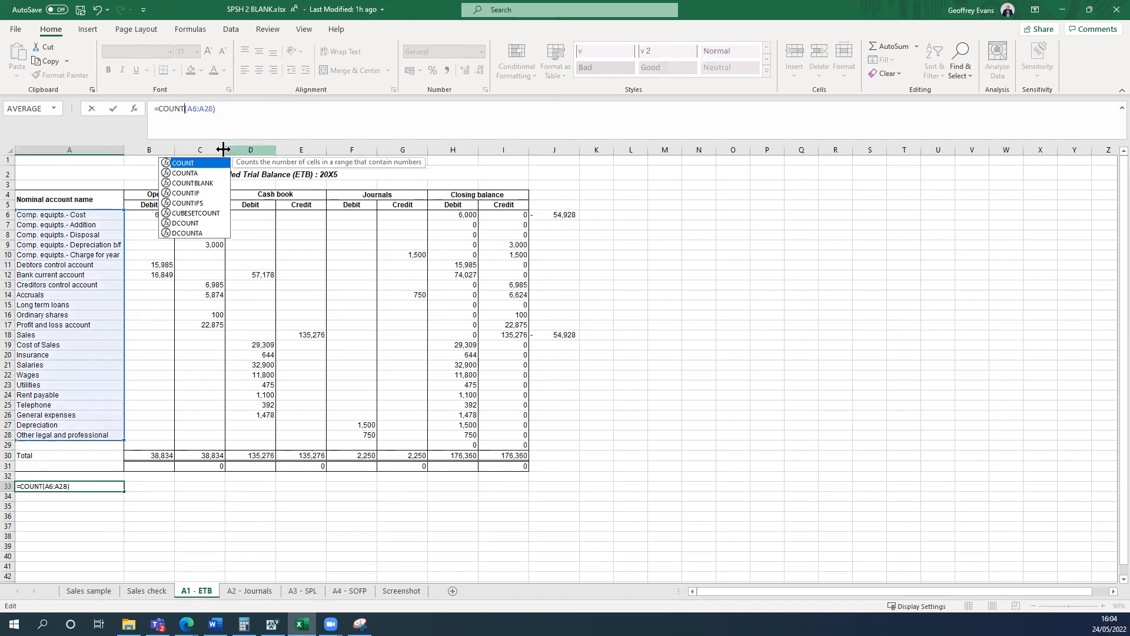
key("Return")
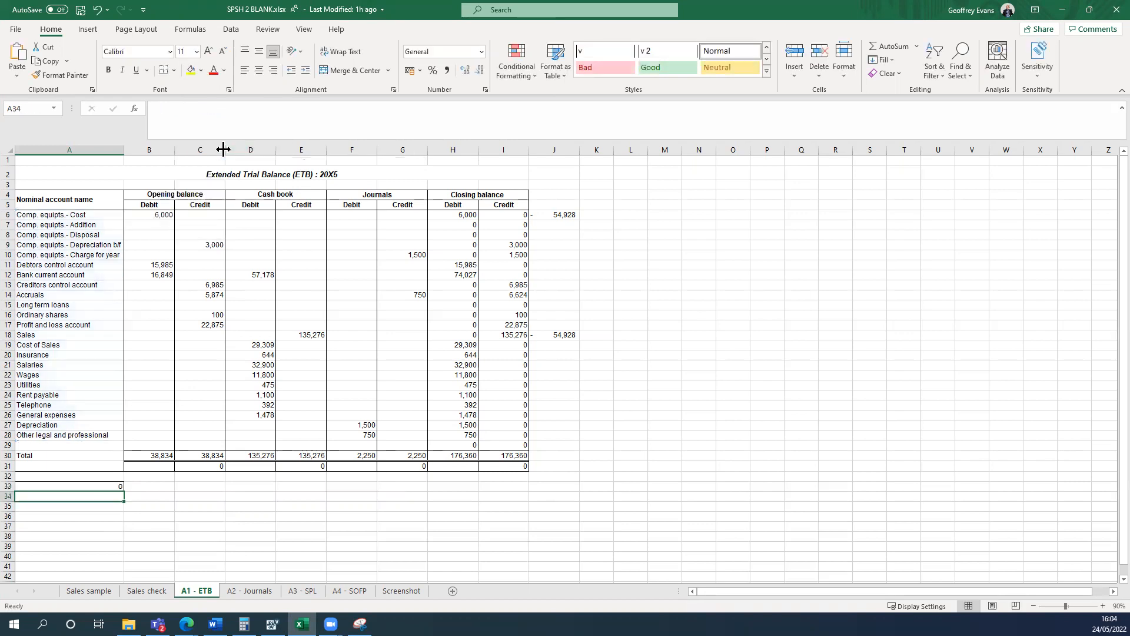
left_click(99, 9)
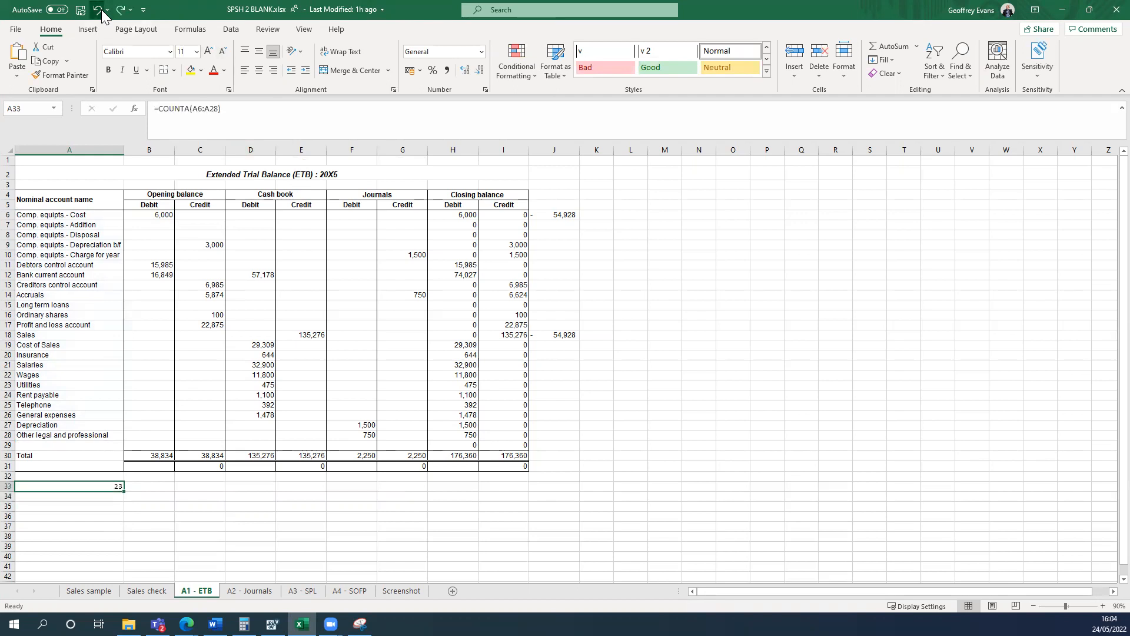
Bring the task instructions back beside the A1 - ETB worksheet.
left_click(754, 346)
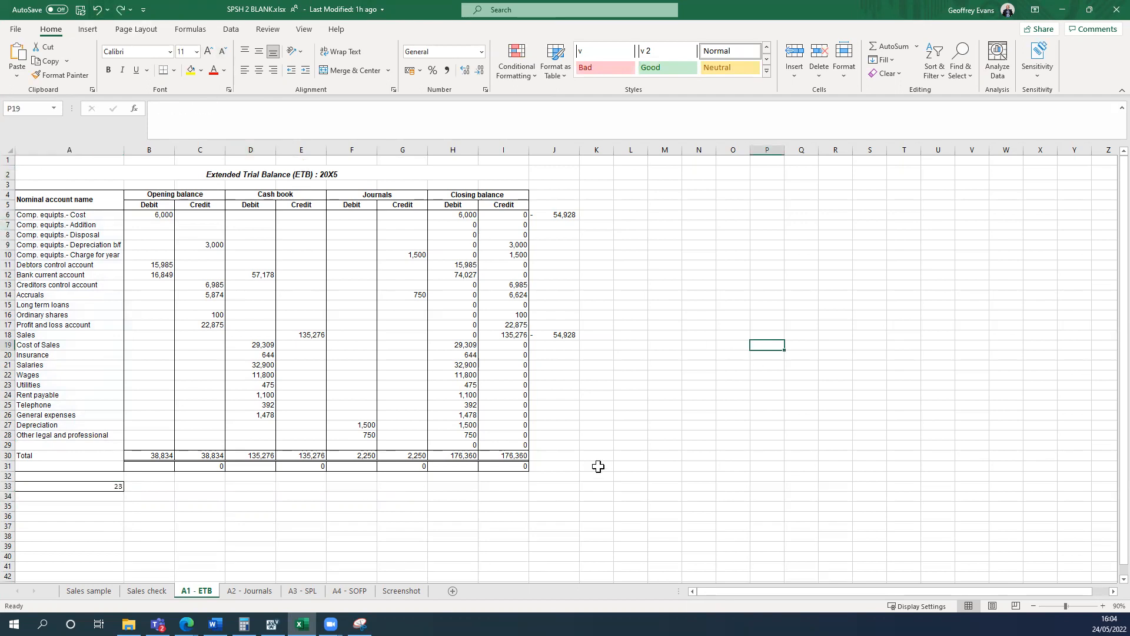
key("alt+Tab")
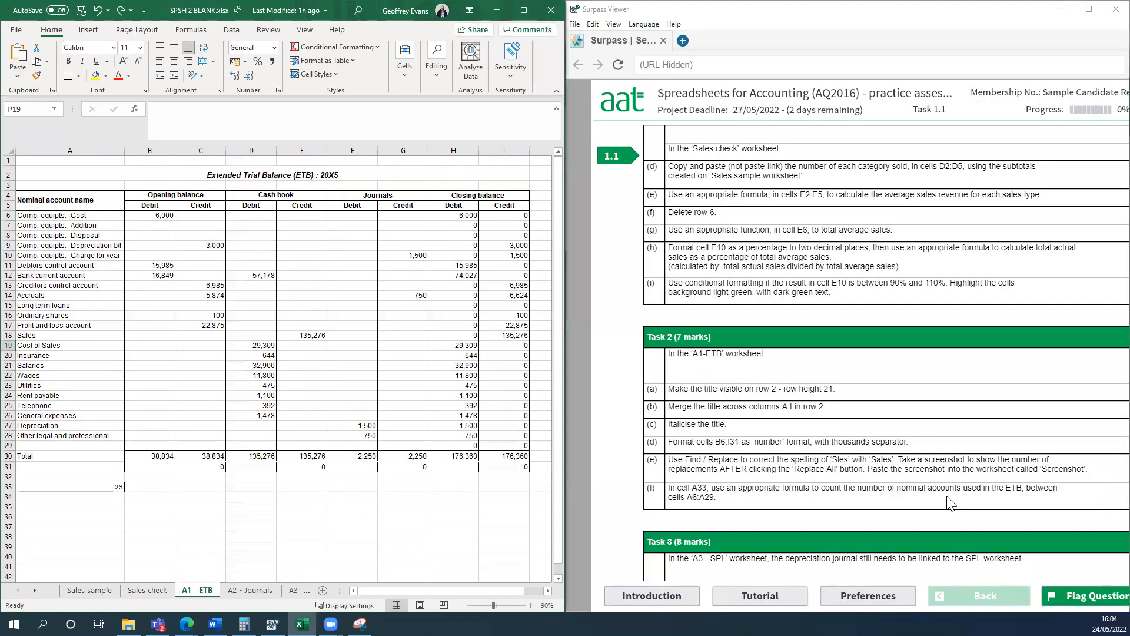
Read the Task 3 instructions and go to the depreciation cell B23 in the A3 - SPL worksheet.
scroll(947, 499, "down", 3)
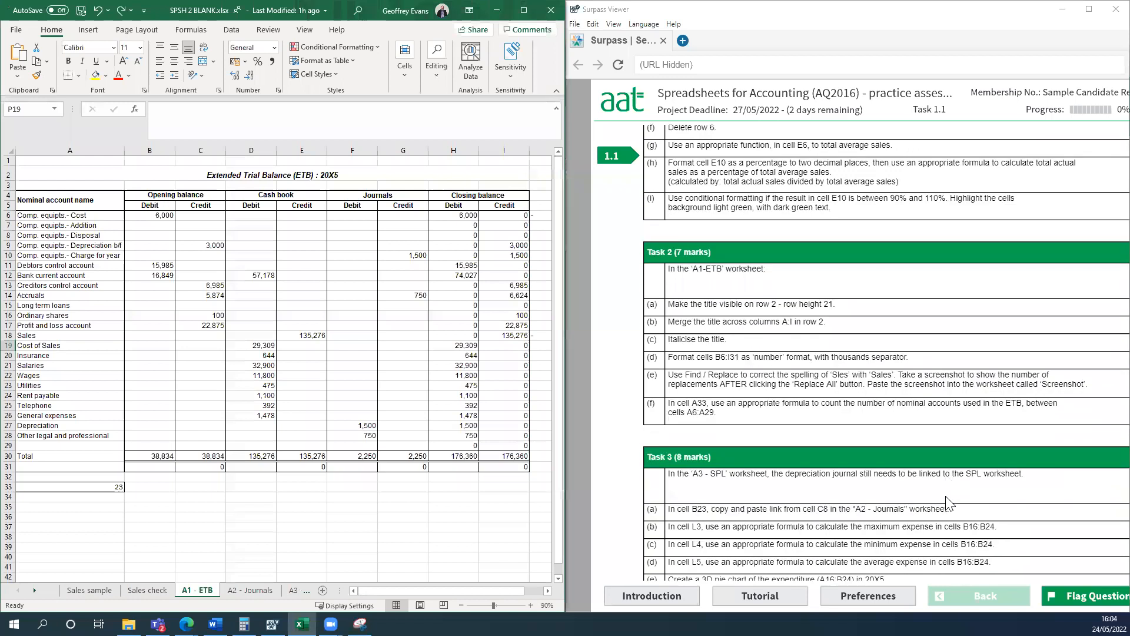
scroll(947, 503, "down", 1)
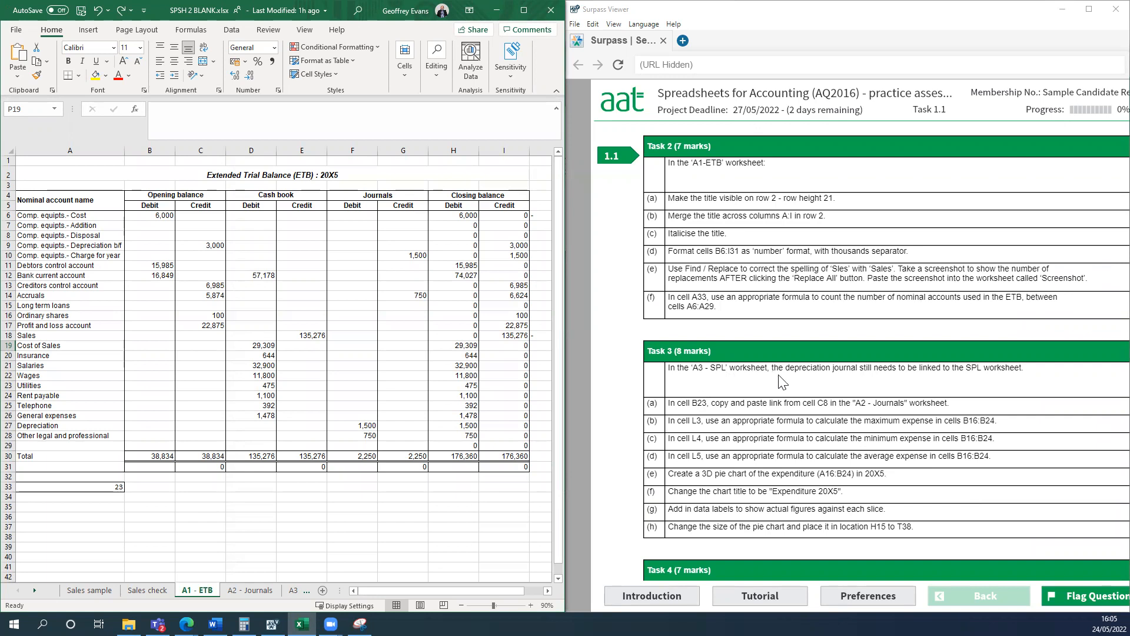
left_click(293, 589)
left_click(293, 589)
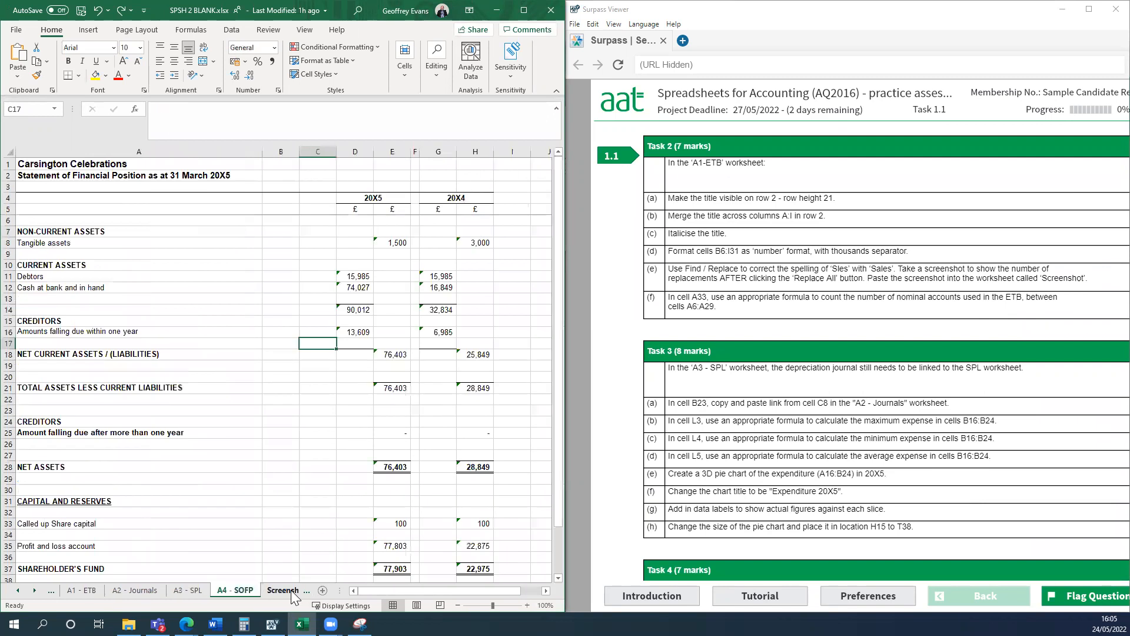
left_click(196, 587)
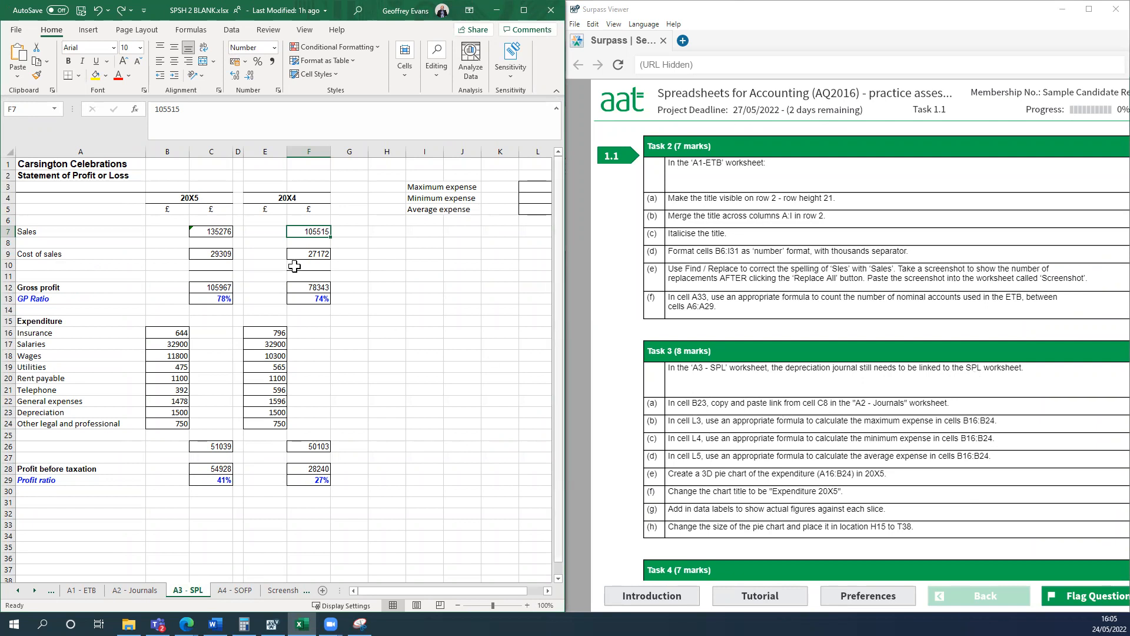
left_click(160, 412)
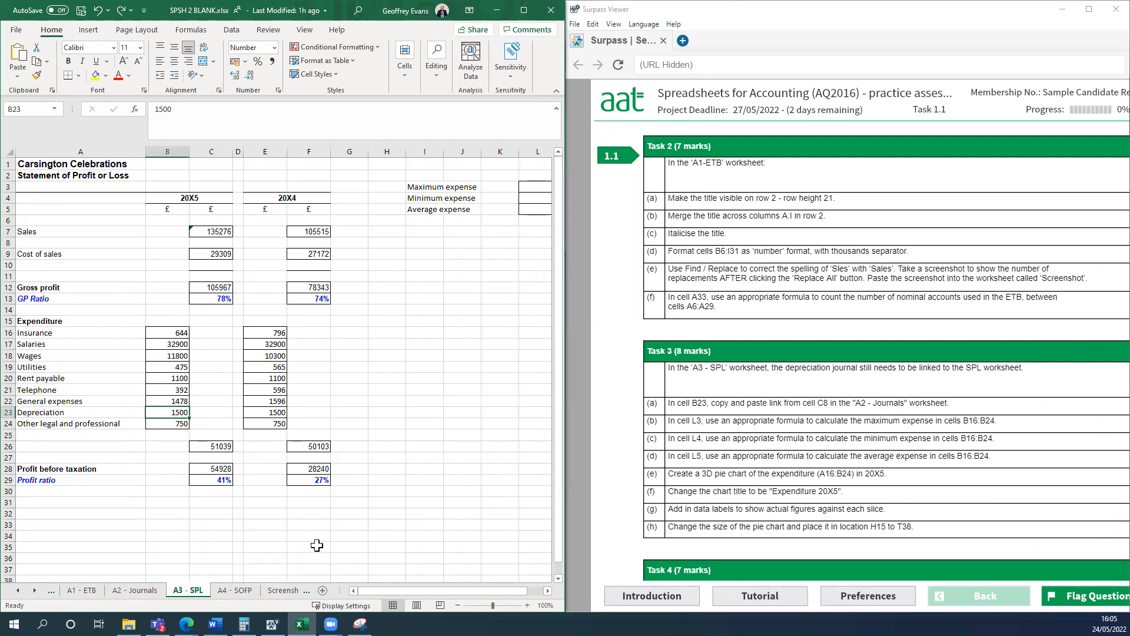
Copy depreciation cell C8 from the A2 - Journals worksheet and paste it as a link into cell B23 of A3 - SPL.
left_click(146, 589)
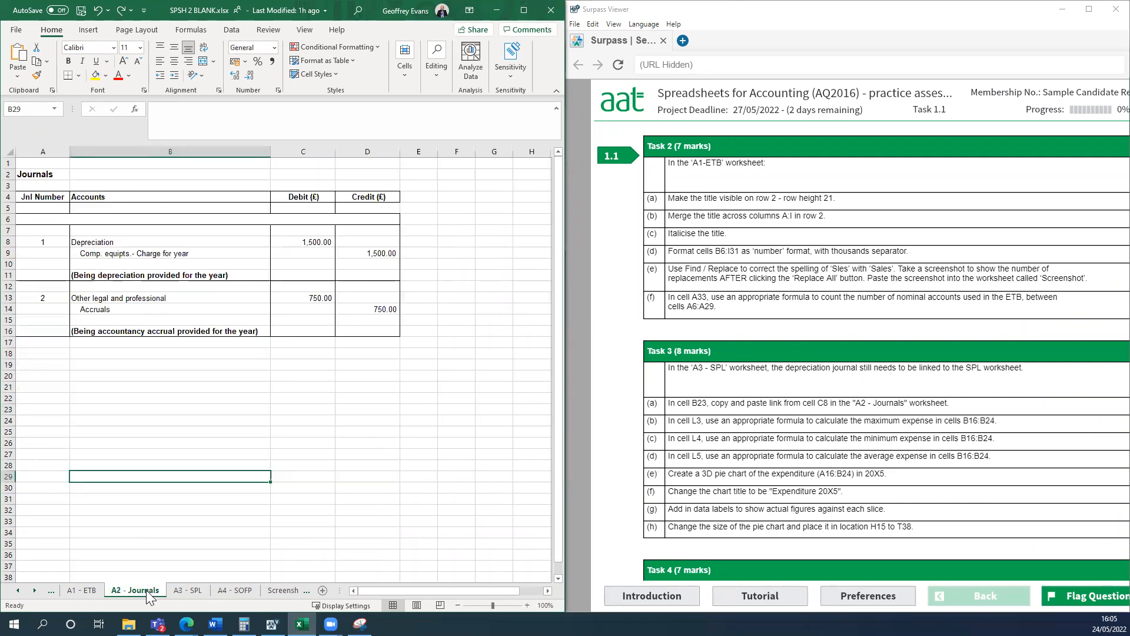
left_click(304, 240)
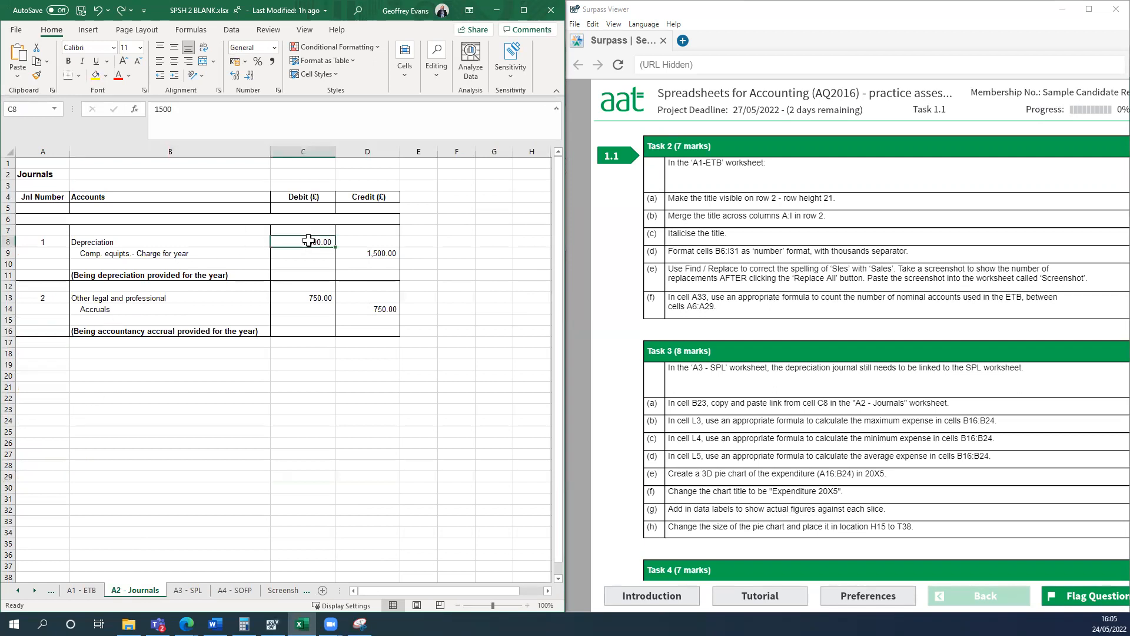
left_click(36, 62)
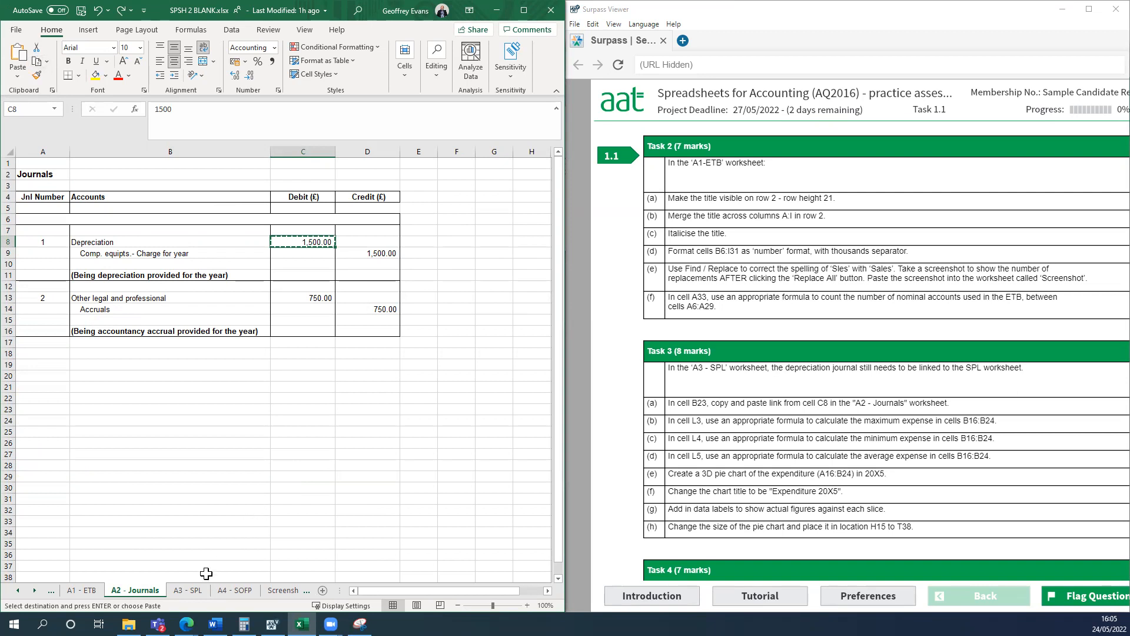
left_click(197, 590)
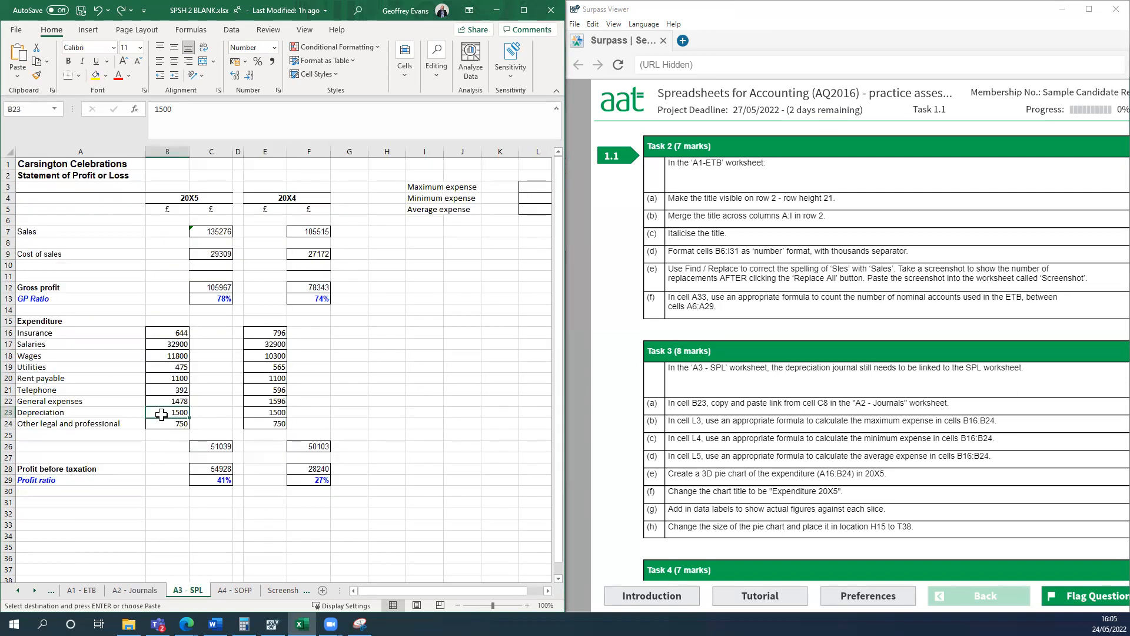
left_click(16, 76)
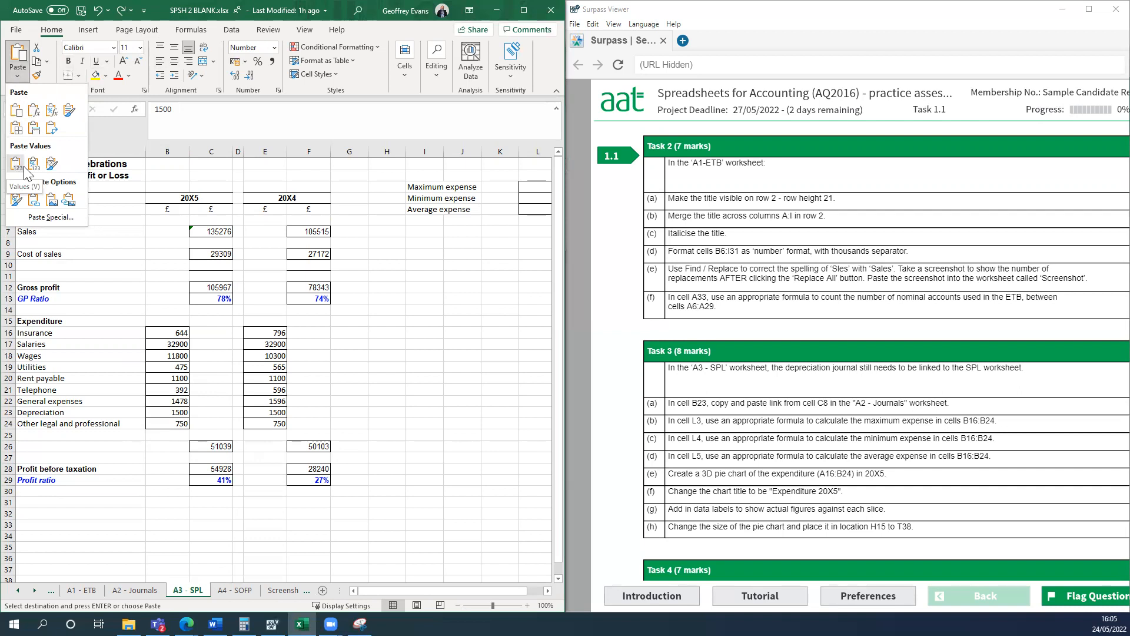
left_click(33, 203)
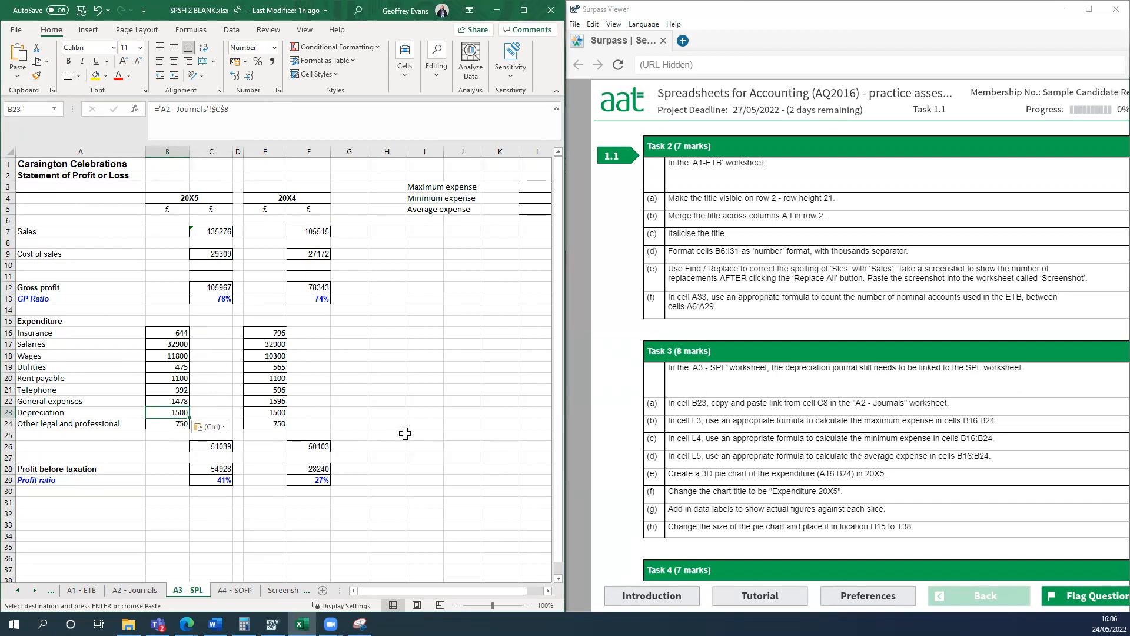
left_click(429, 387)
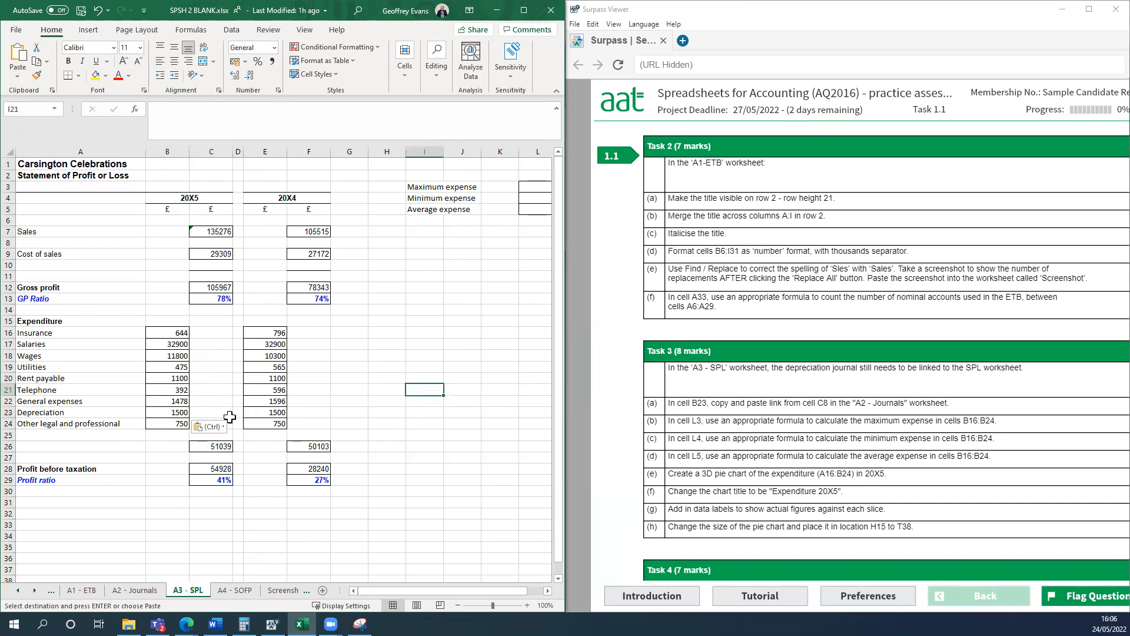
left_click(169, 413)
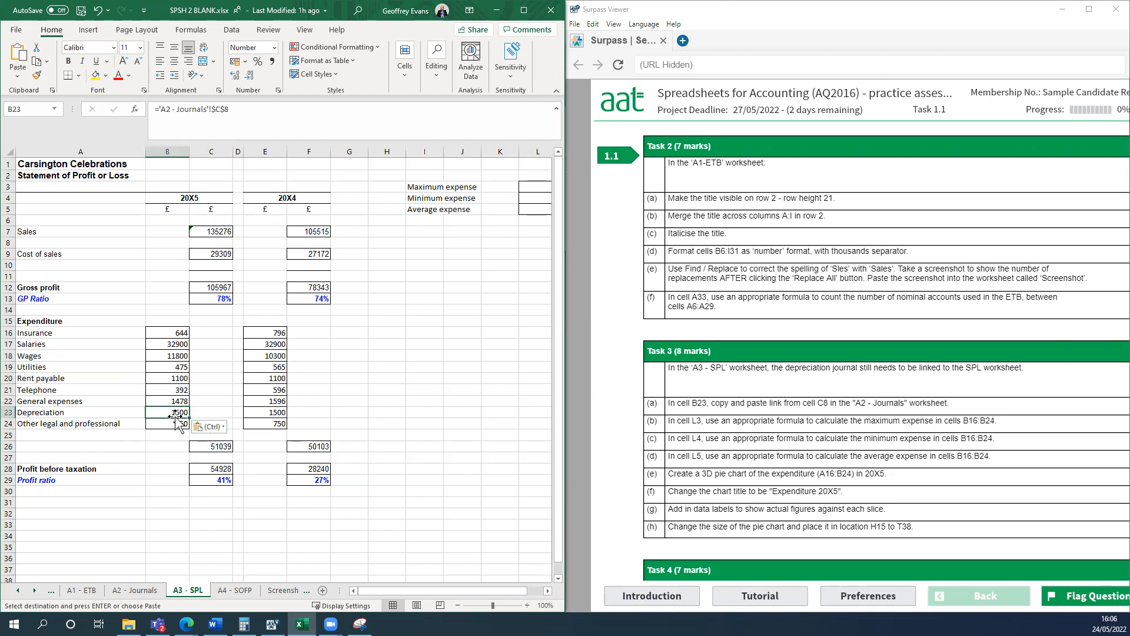
Test the link by entering 1000 in cell C8 of A2 - Journals, check B23 in A3 - SPL, and undo the change.
left_click(139, 591)
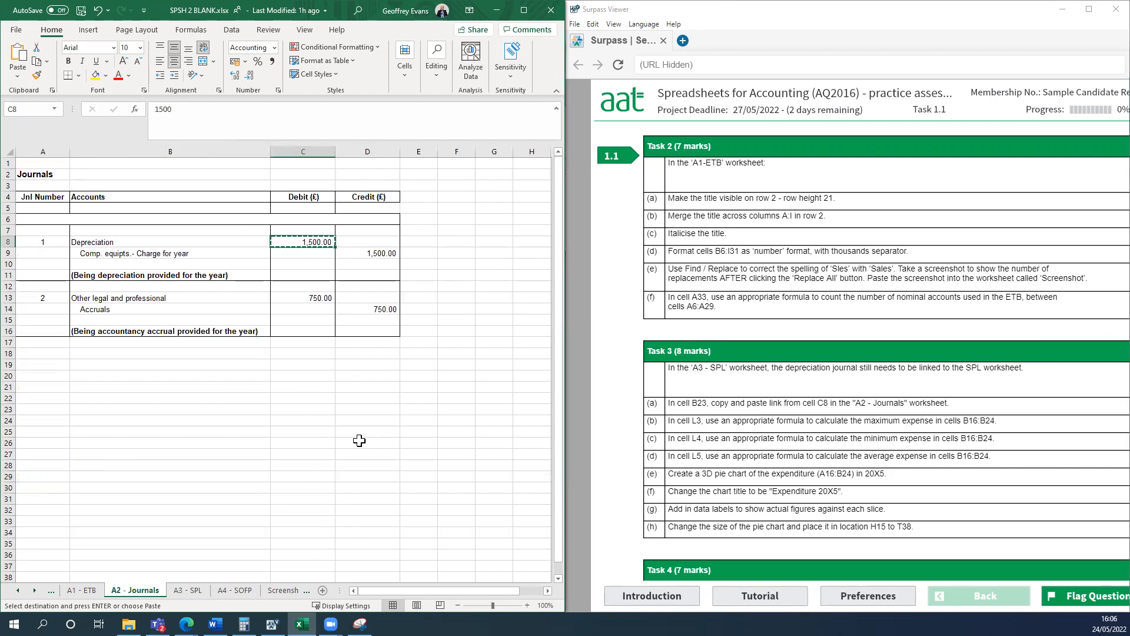
type("1")
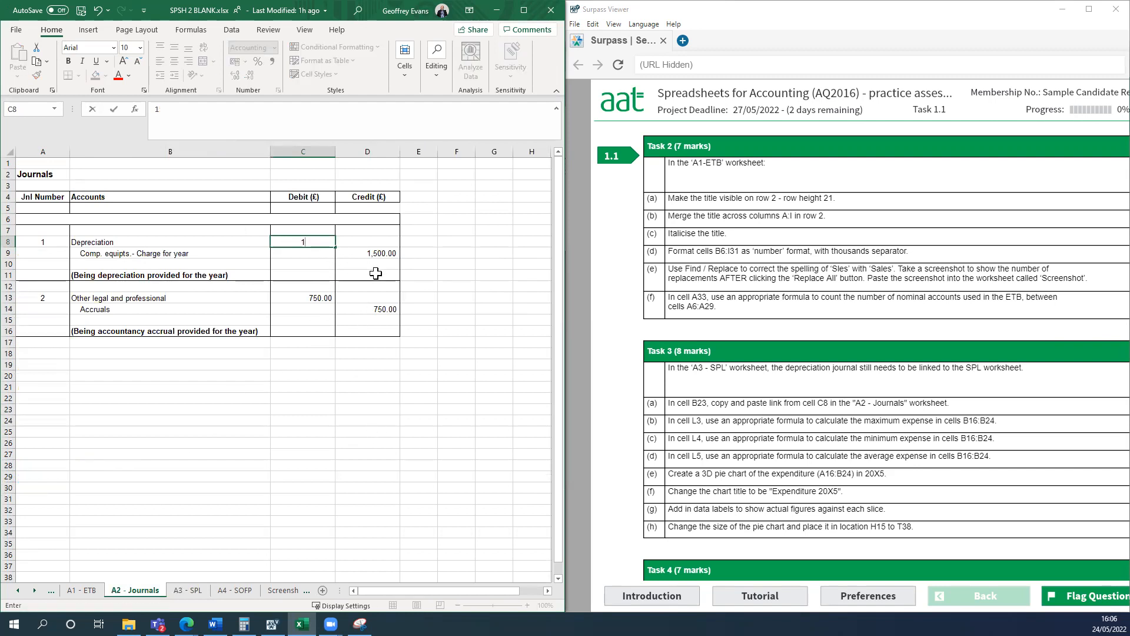
key("Return")
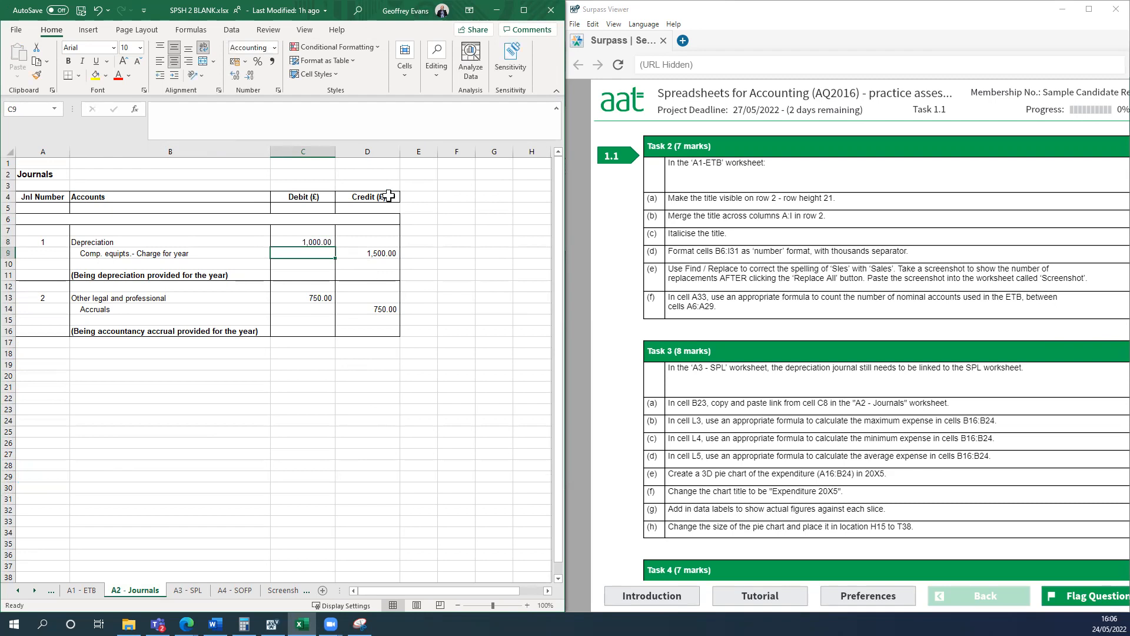
left_click(187, 589)
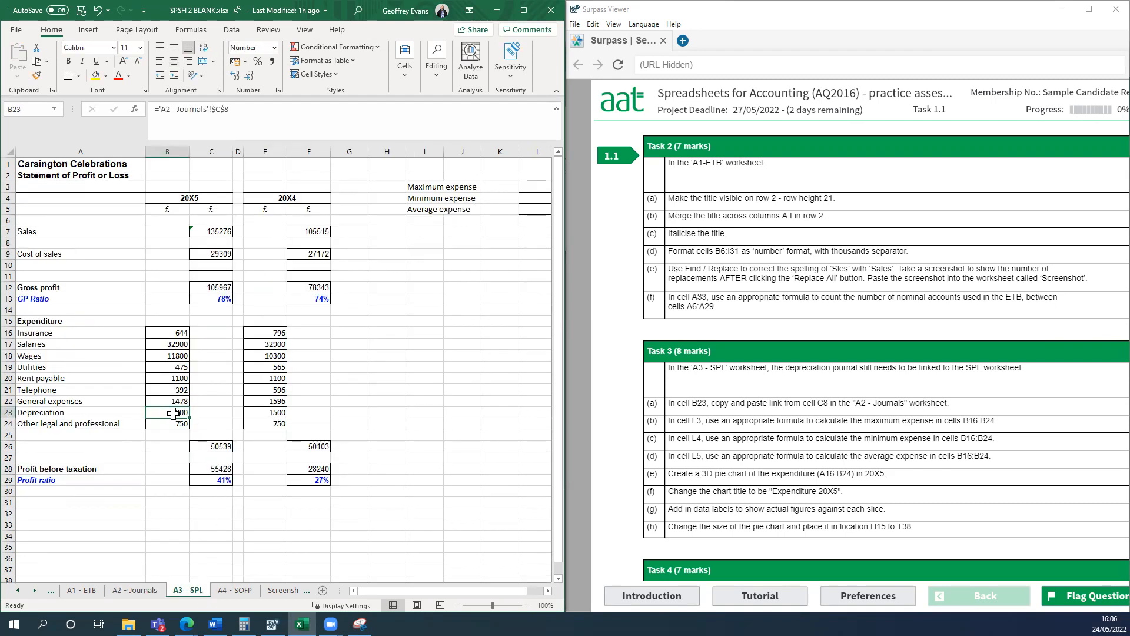
left_click(96, 11)
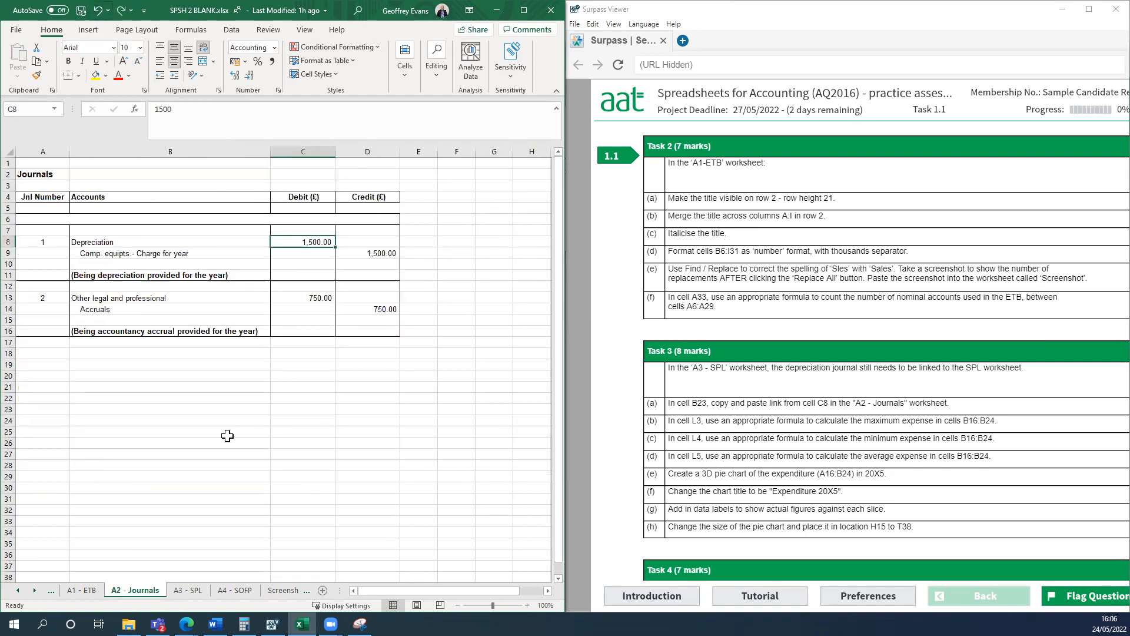
left_click(199, 589)
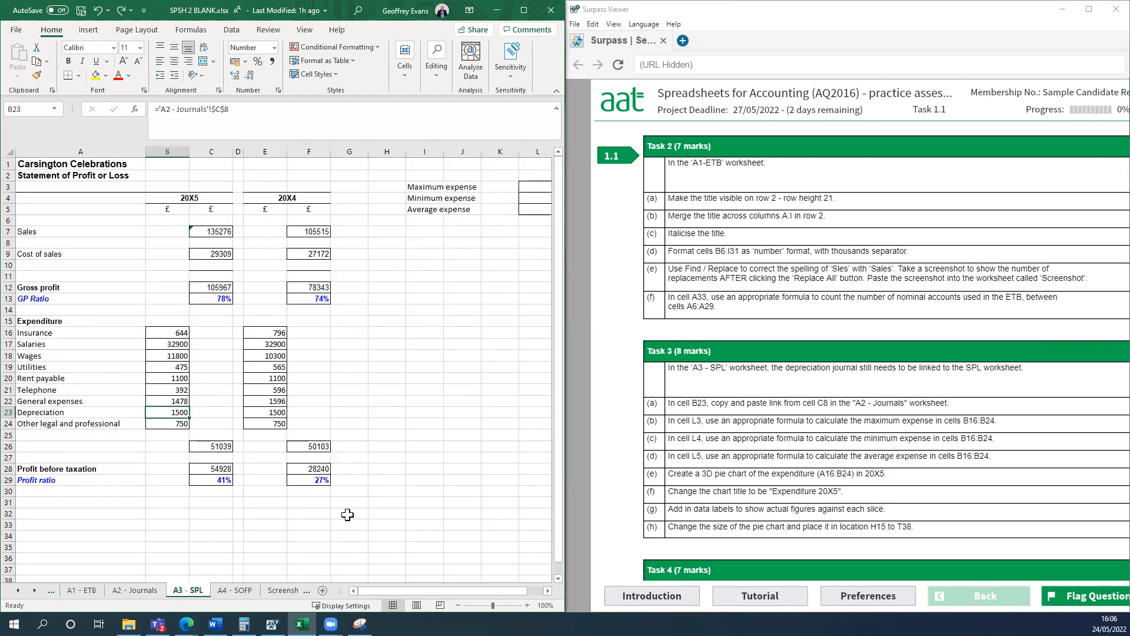
Enlarge the workbook window and calculate the maximum expense in cell L3 of A3 - SPL with =MAX(B16:B24).
left_click(400, 479)
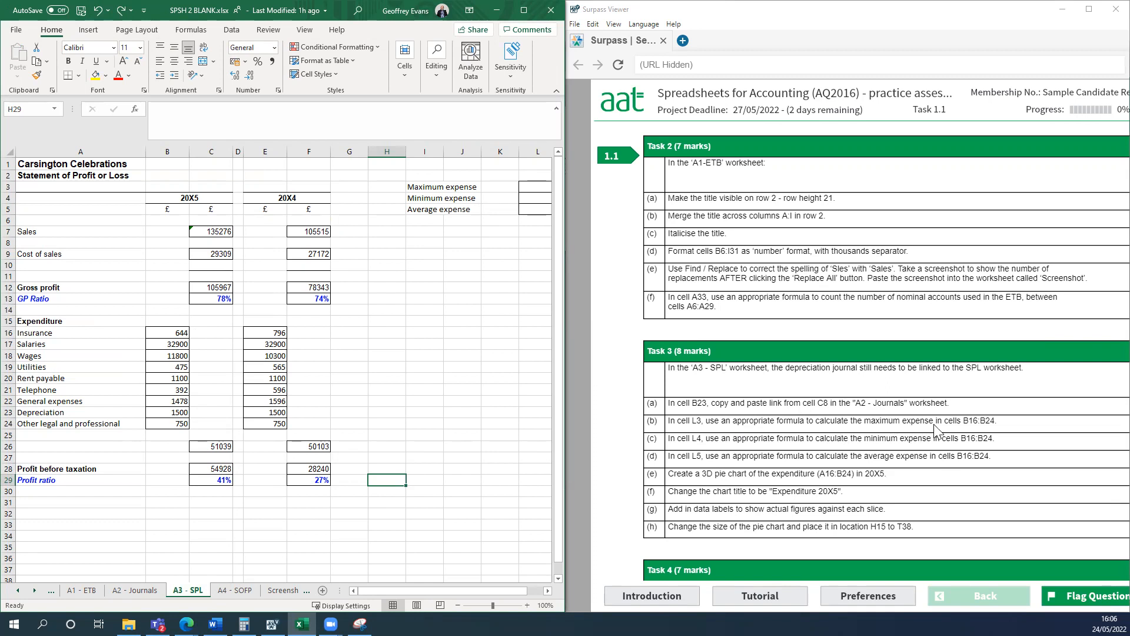
left_click(496, 345)
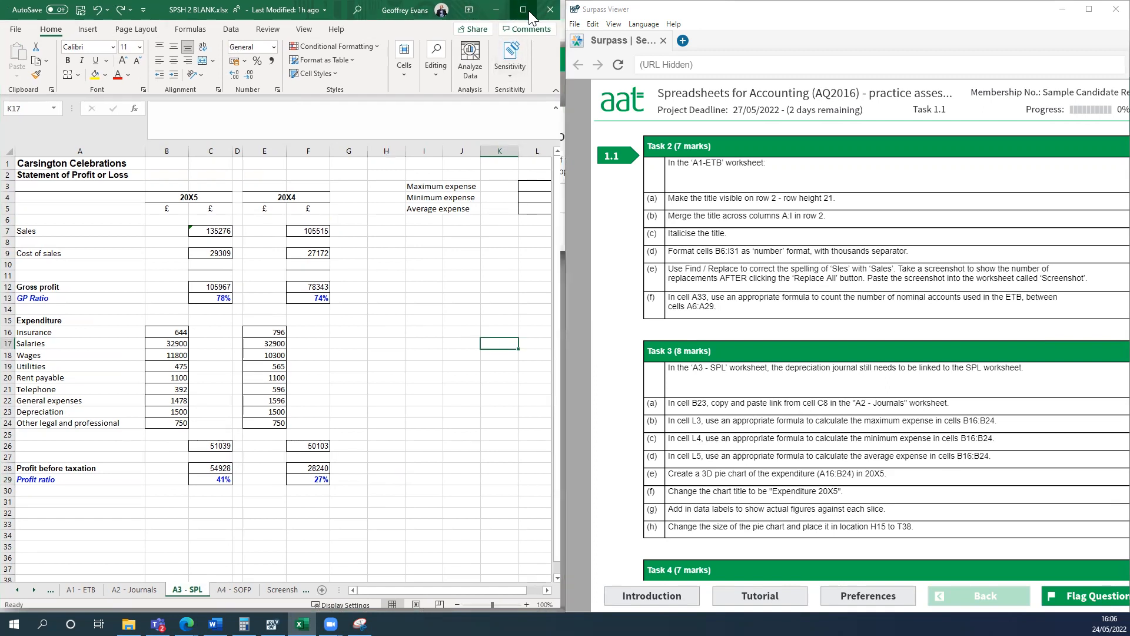
left_click(529, 11)
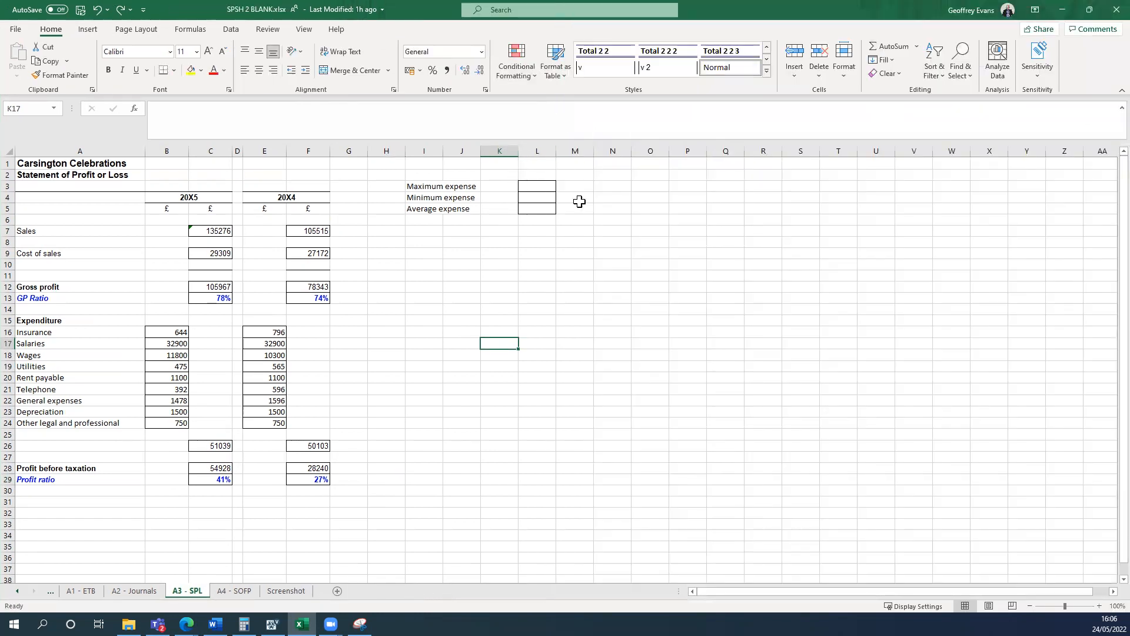
left_click(536, 186)
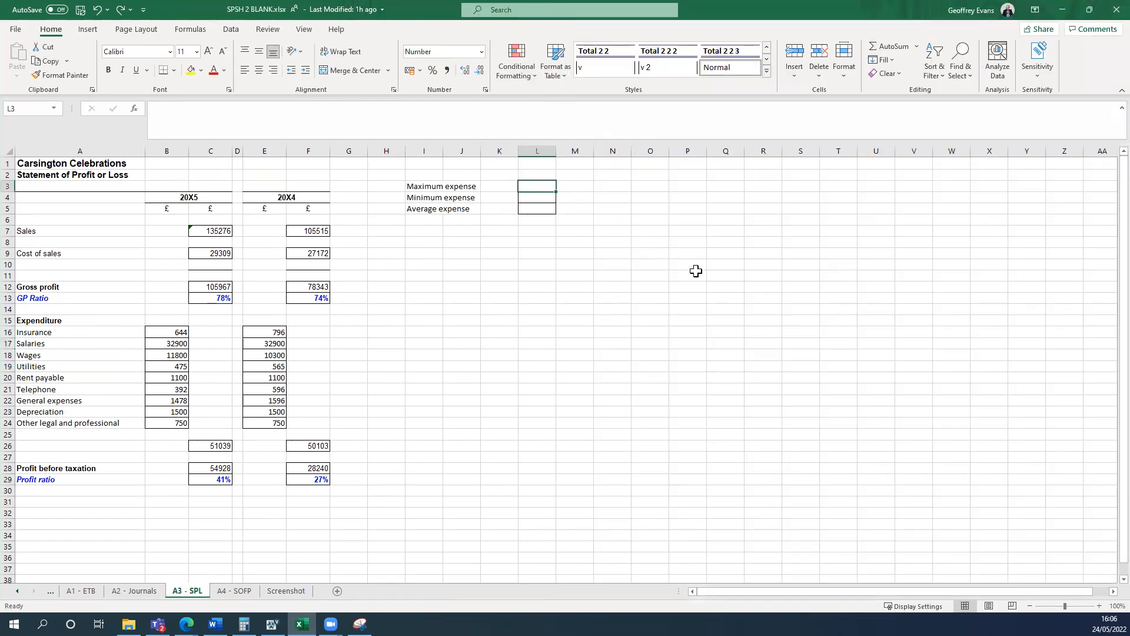
type("=max")
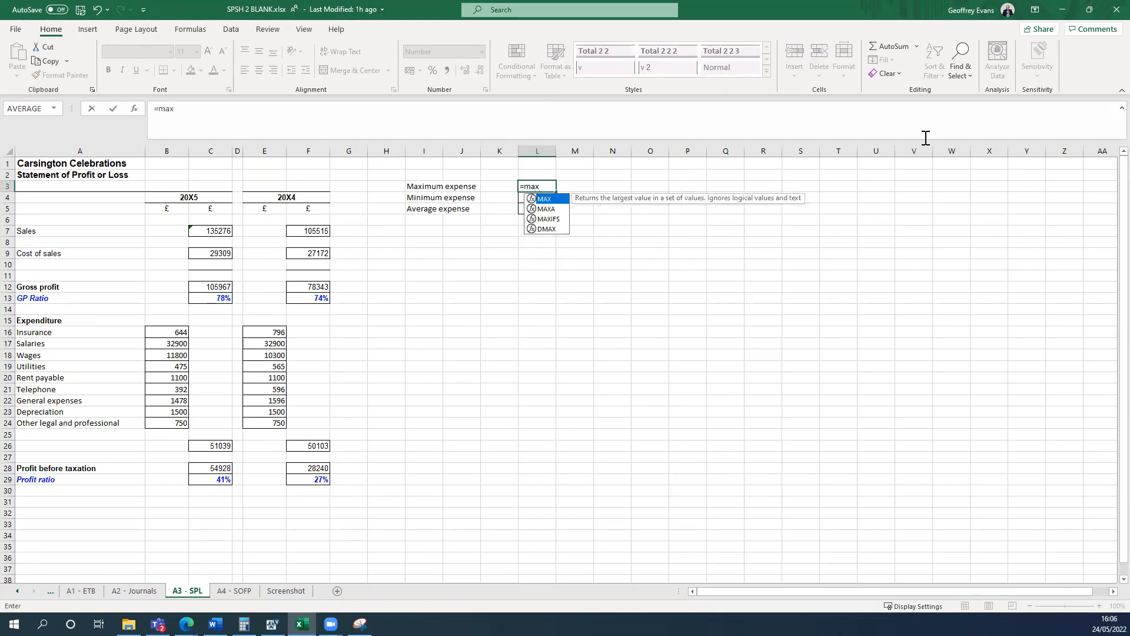
key("Tab")
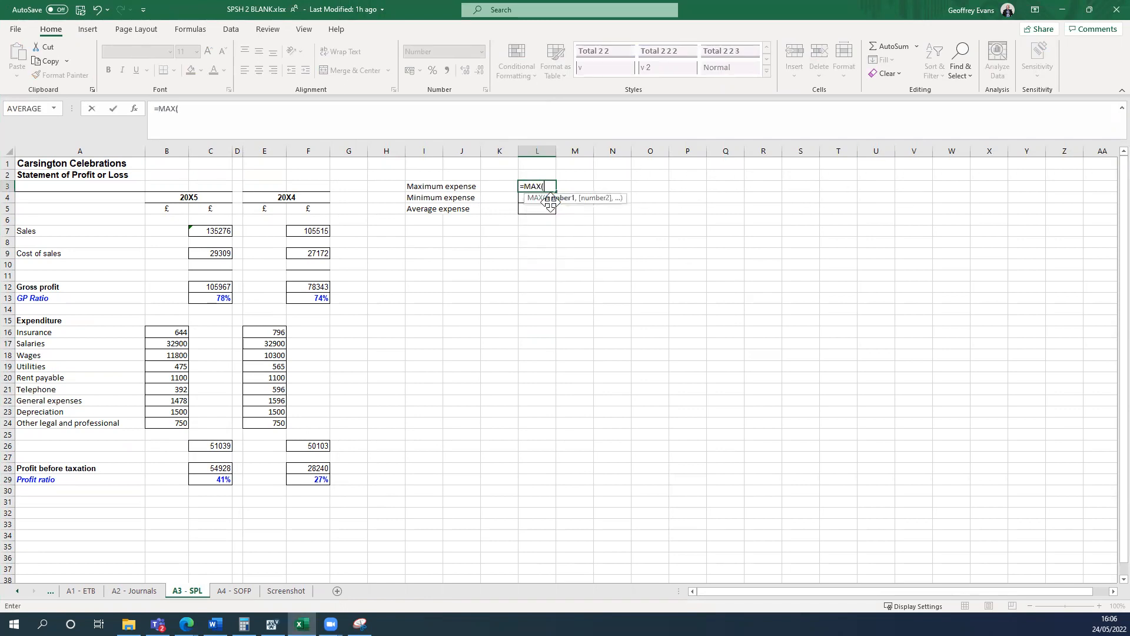
left_click_drag(171, 333, 191, 417)
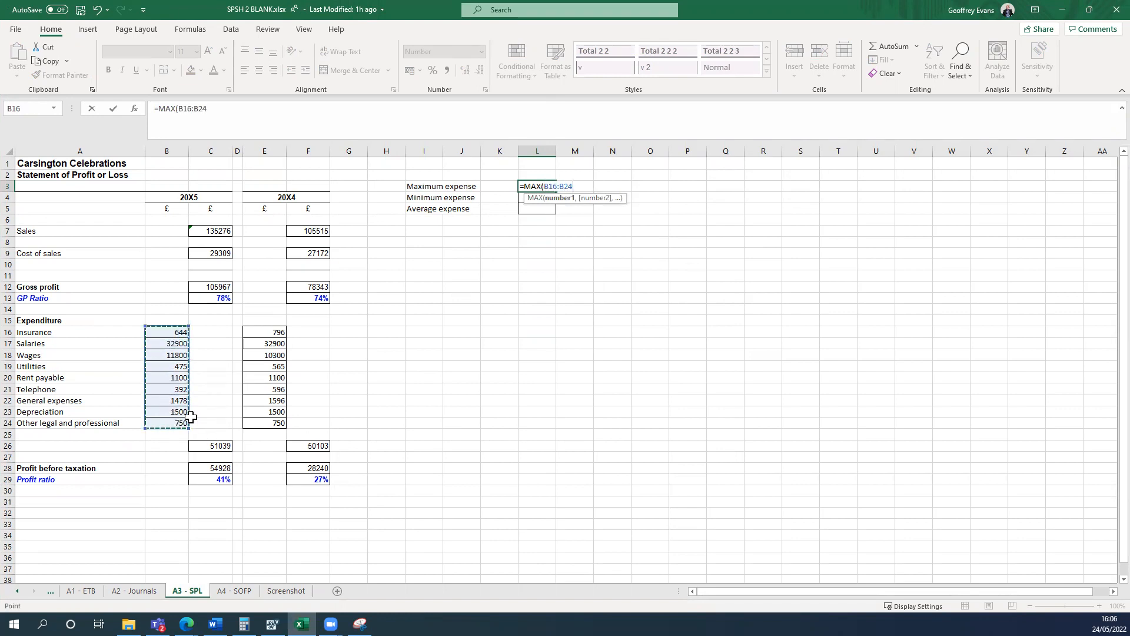
type(")")
key("Return")
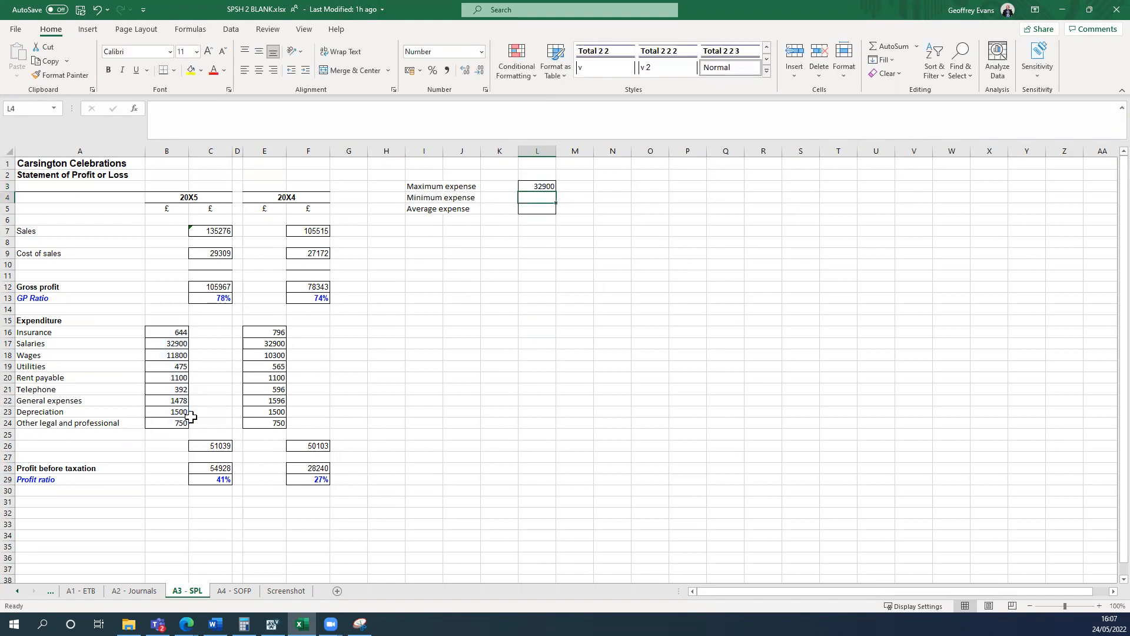
Calculate the minimum expense in cell L4 with the MIN function over cells B16:B24.
type("=min")
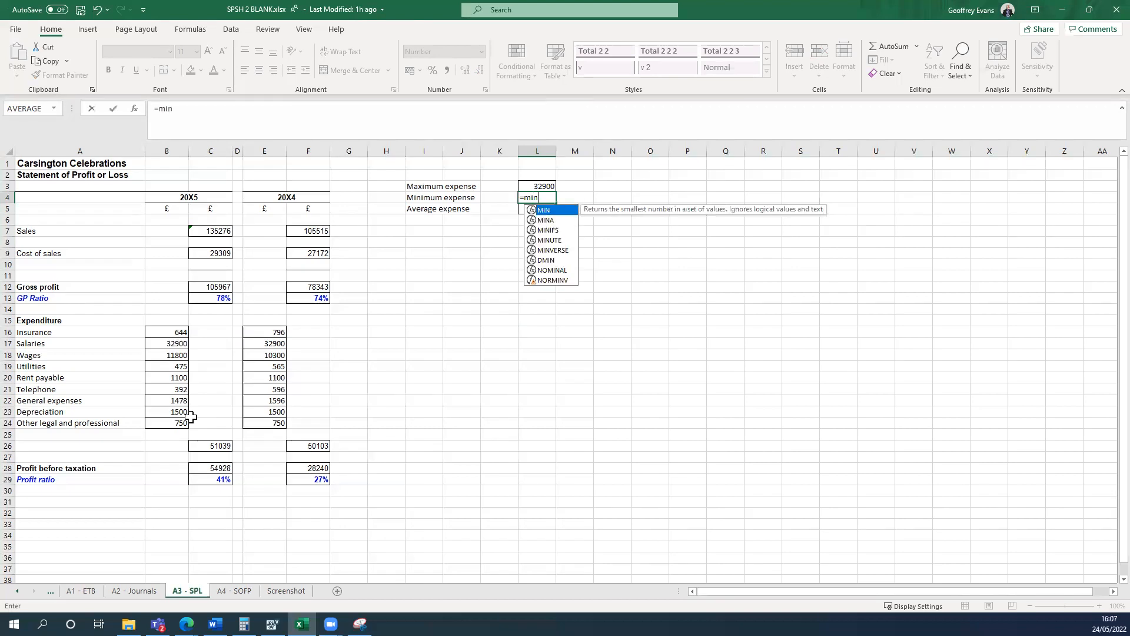
double_click(549, 211)
left_click_drag(169, 331, 167, 420)
key("Return")
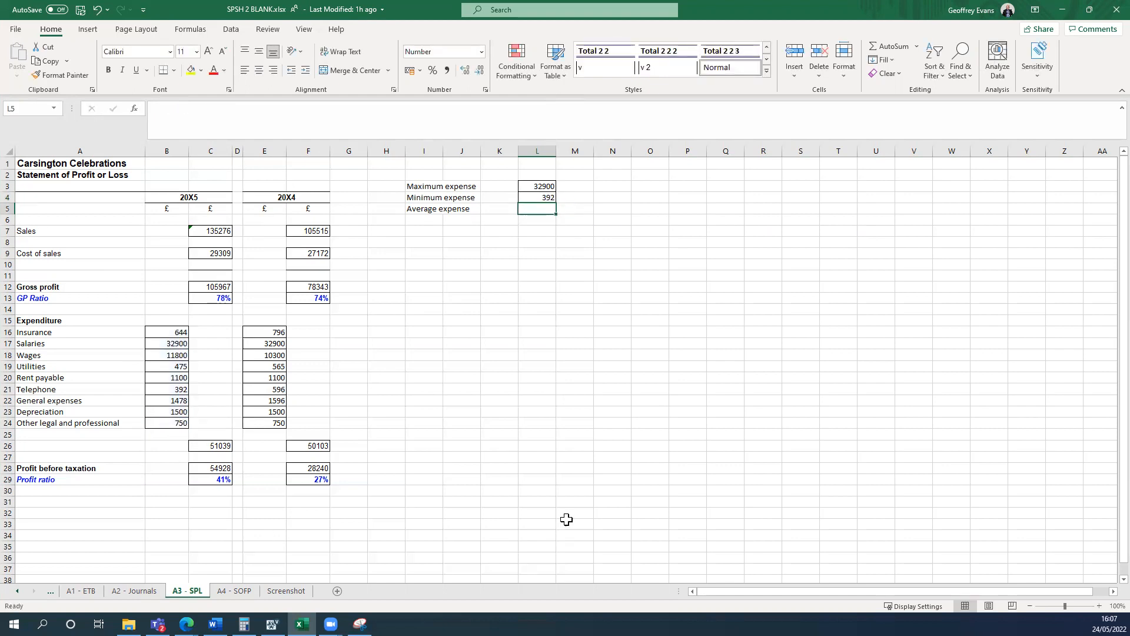
Check the task instructions, and calculate the average expense in cell L5 with =AVERAGE(B16:B24).
left_click(566, 519)
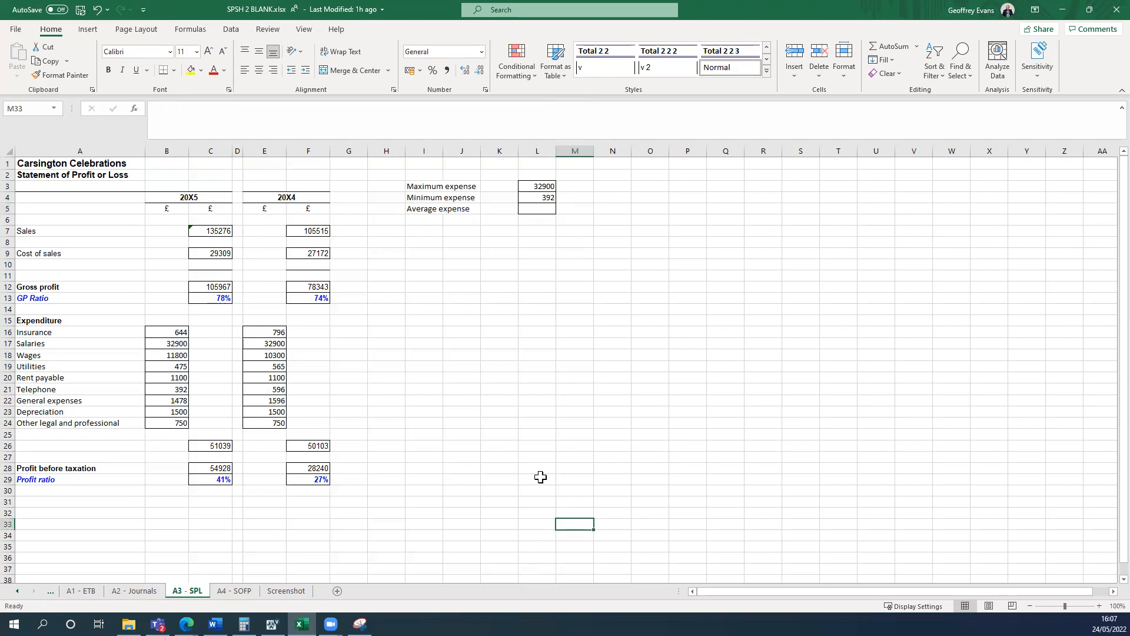
key("super+Left")
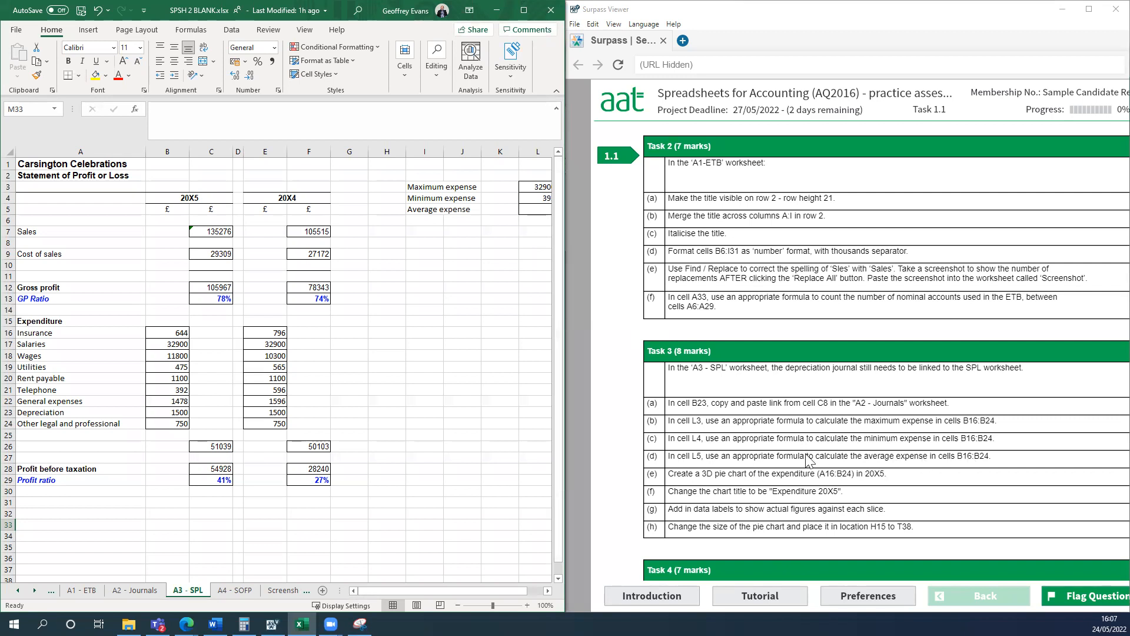
left_click(523, 10)
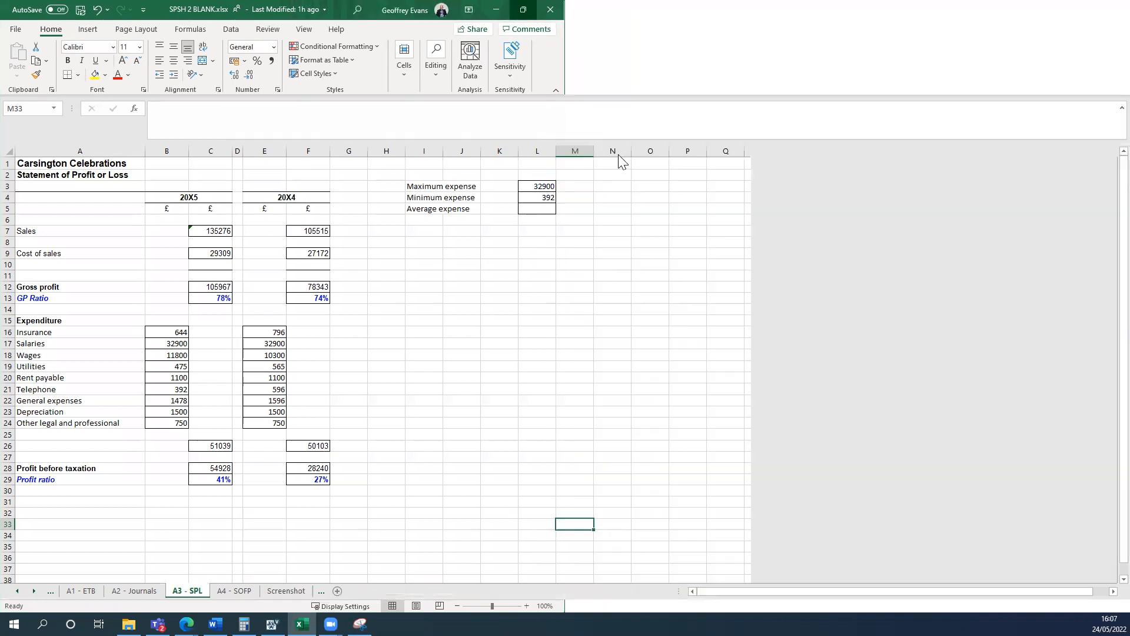
left_click(537, 209)
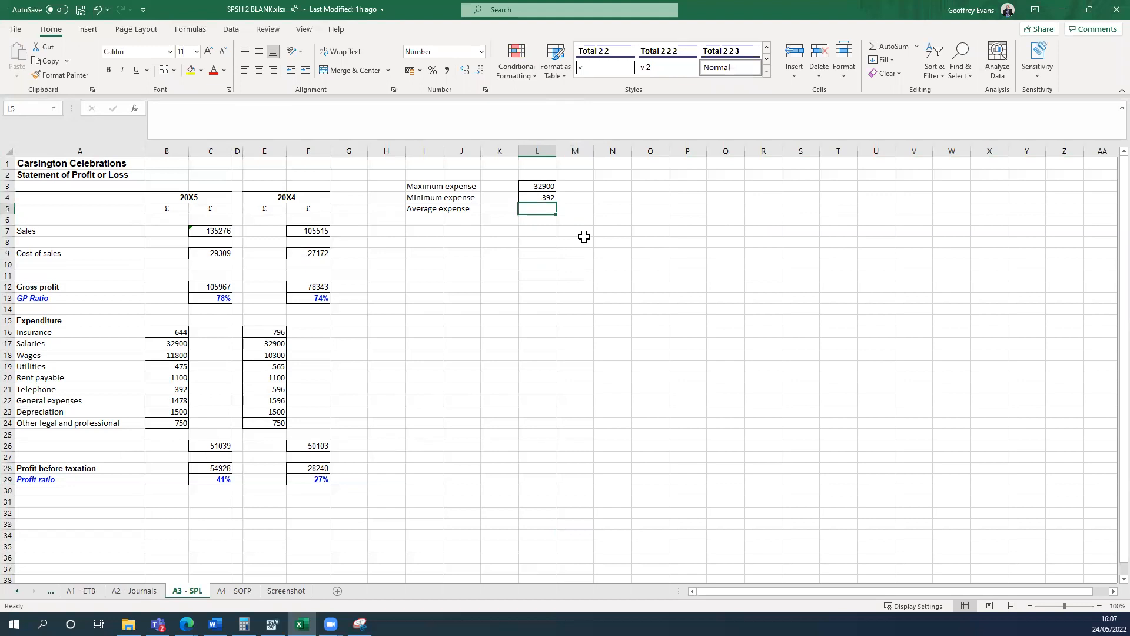
type("=aver")
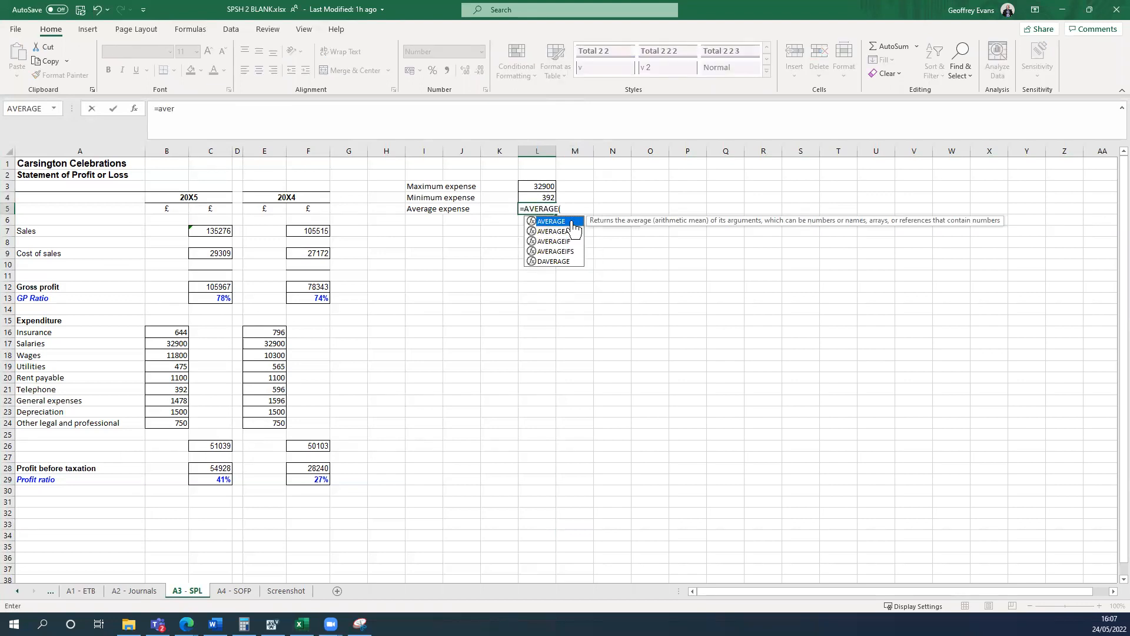
double_click(566, 222)
left_click(174, 332)
left_click_drag(170, 344, 223, 421)
key("Return")
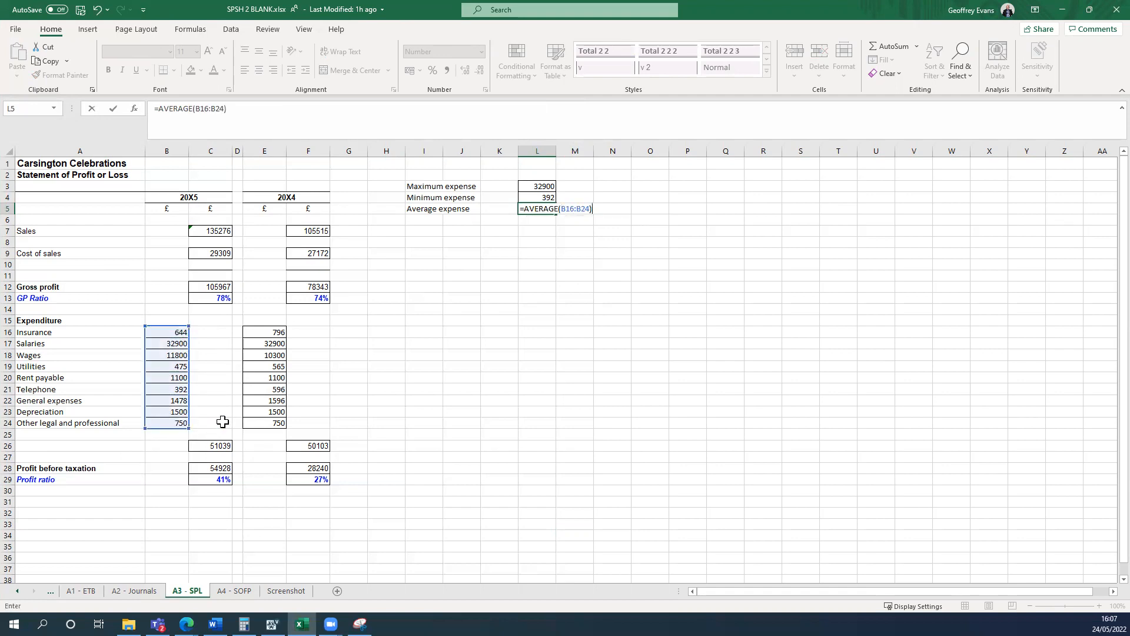
Check the task instructions, and insert a 3-D pie chart of the 20X5 expenditure in cells A16:B24 of A3 - SPL.
left_click(494, 320)
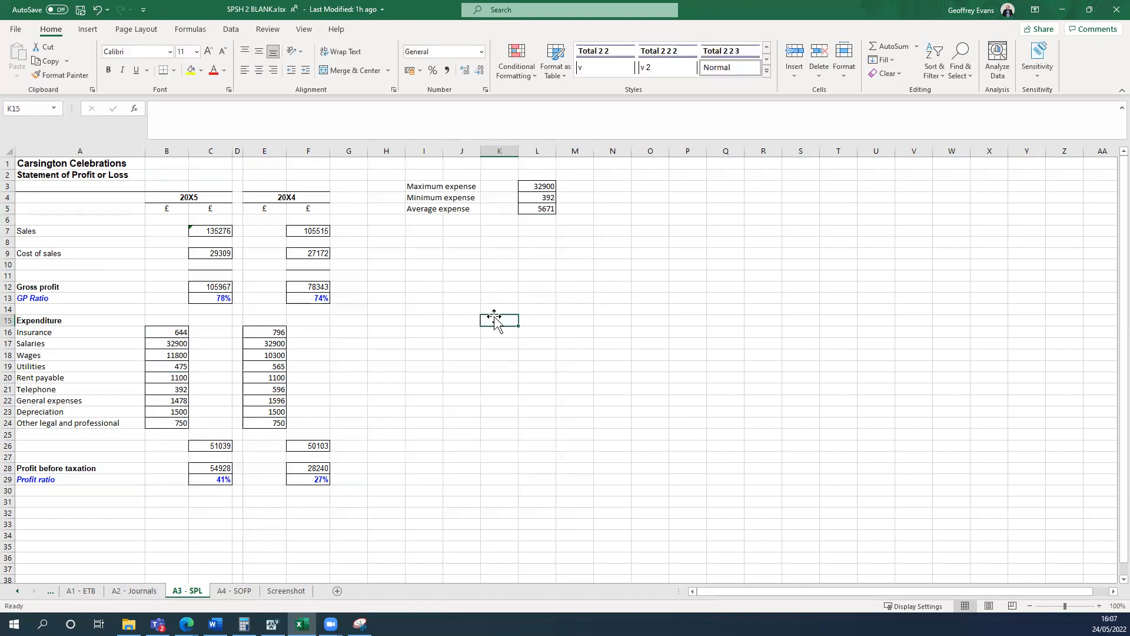
key("super+Left")
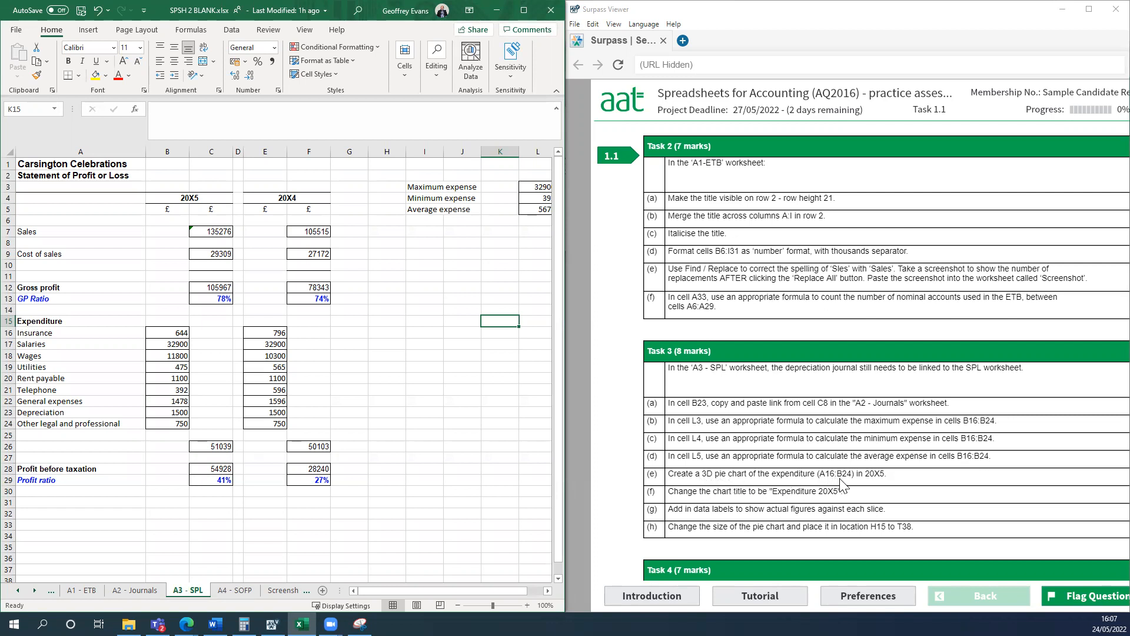
left_click(499, 446)
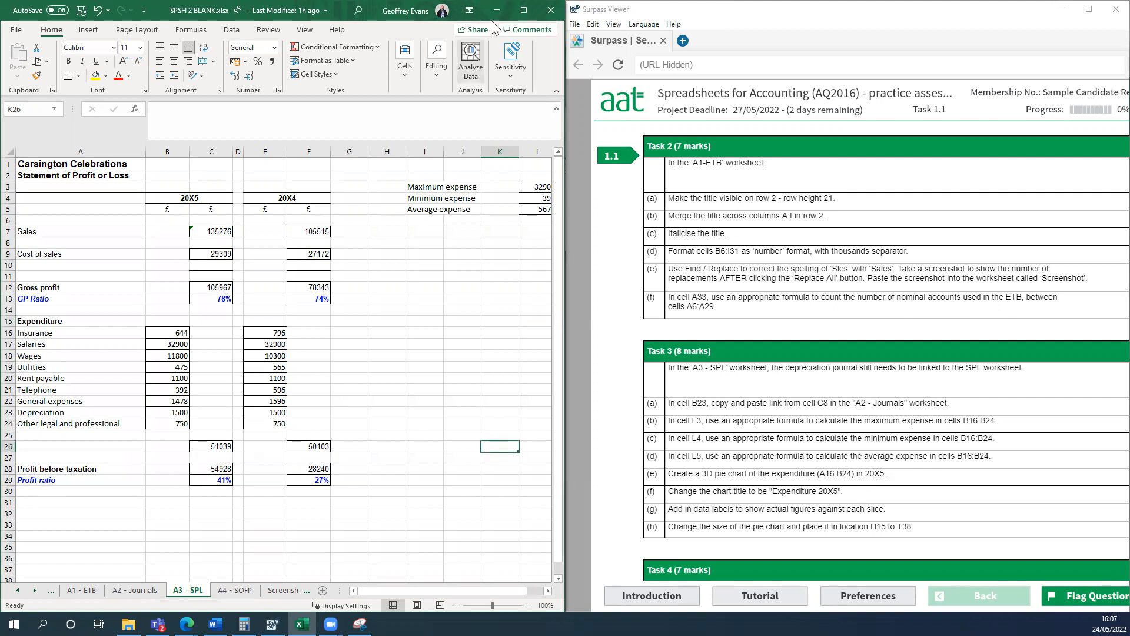
left_click(524, 10)
left_click(488, 354)
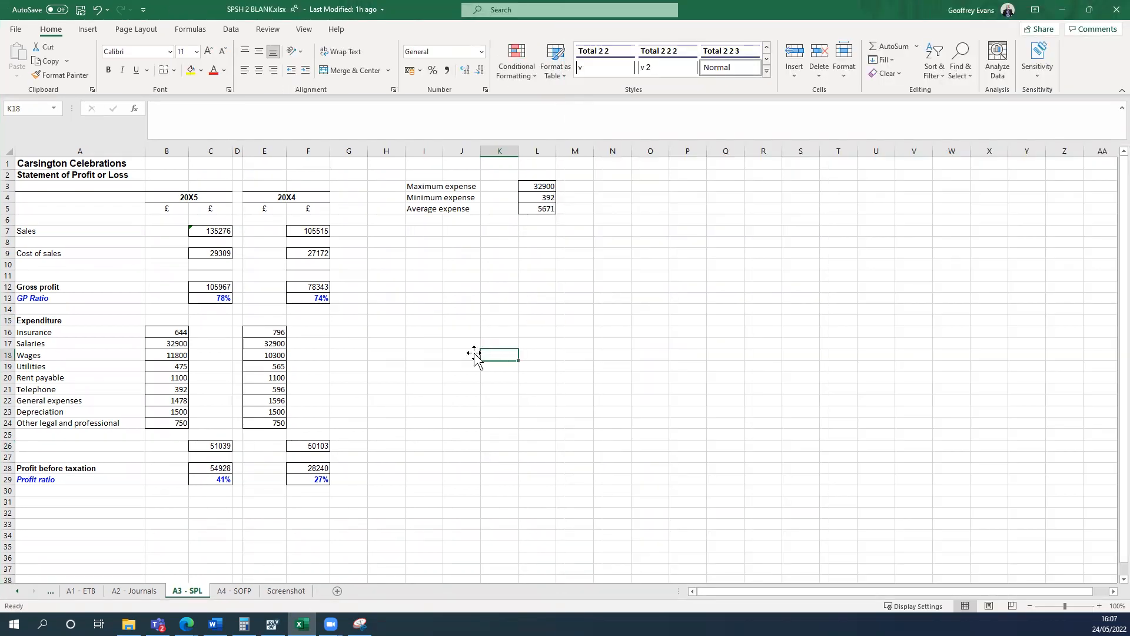
left_click(27, 332)
left_click_drag(27, 332, 168, 422)
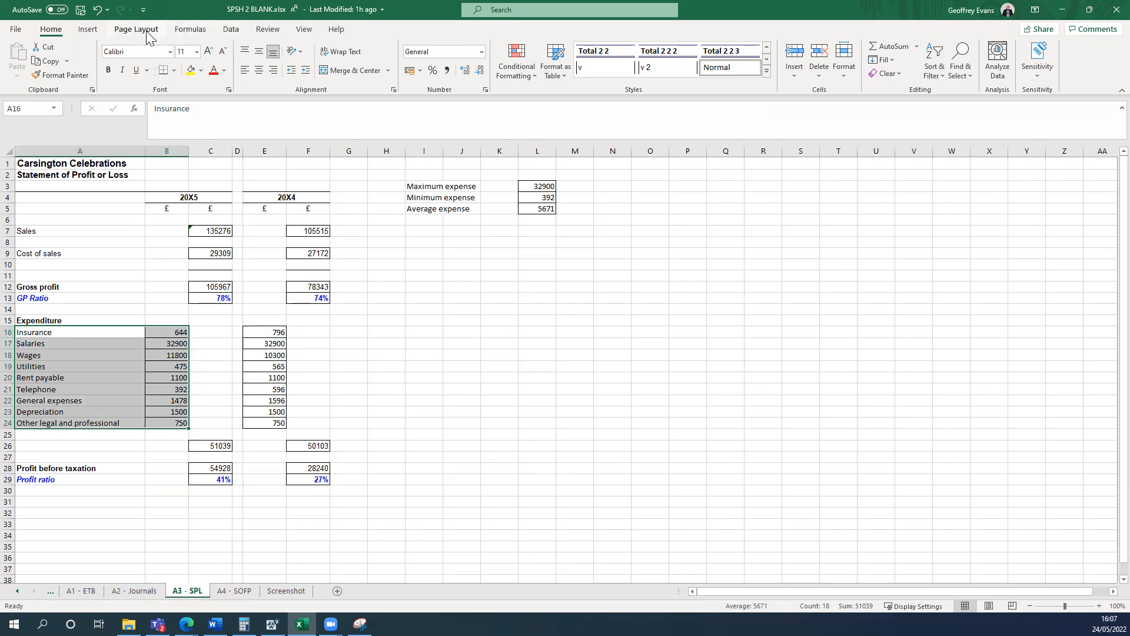
left_click(93, 29)
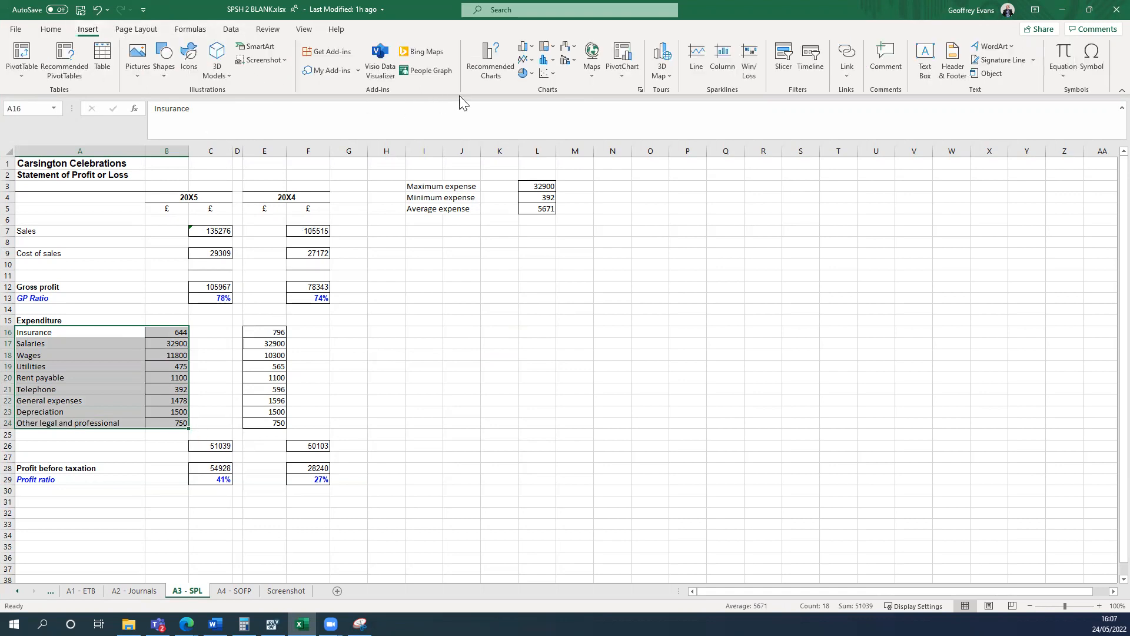
left_click(526, 73)
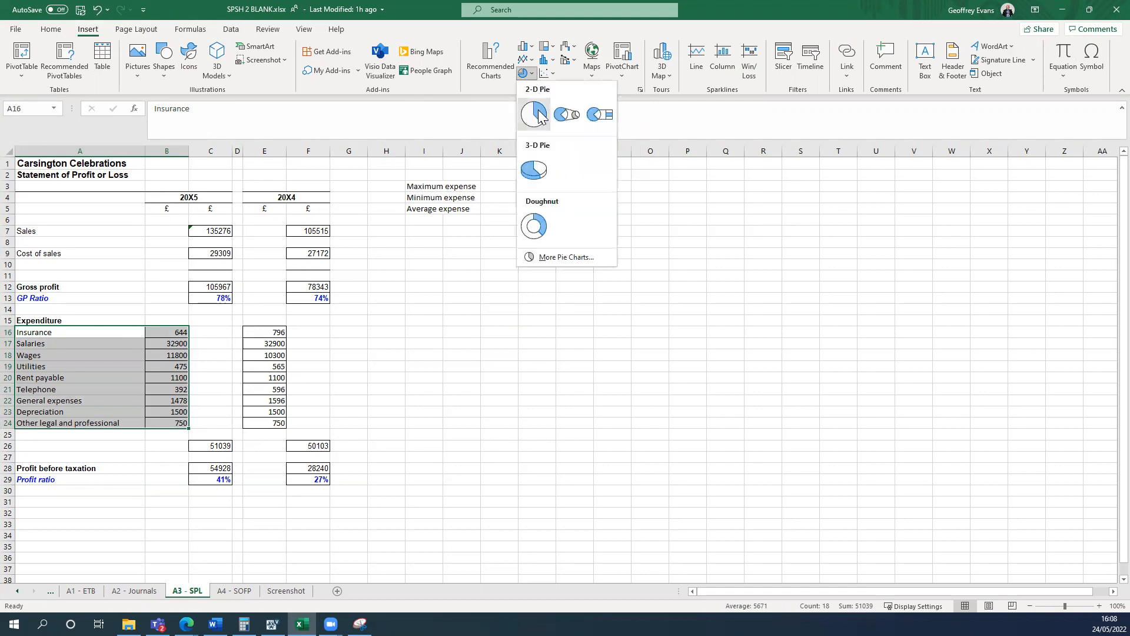
left_click(542, 175)
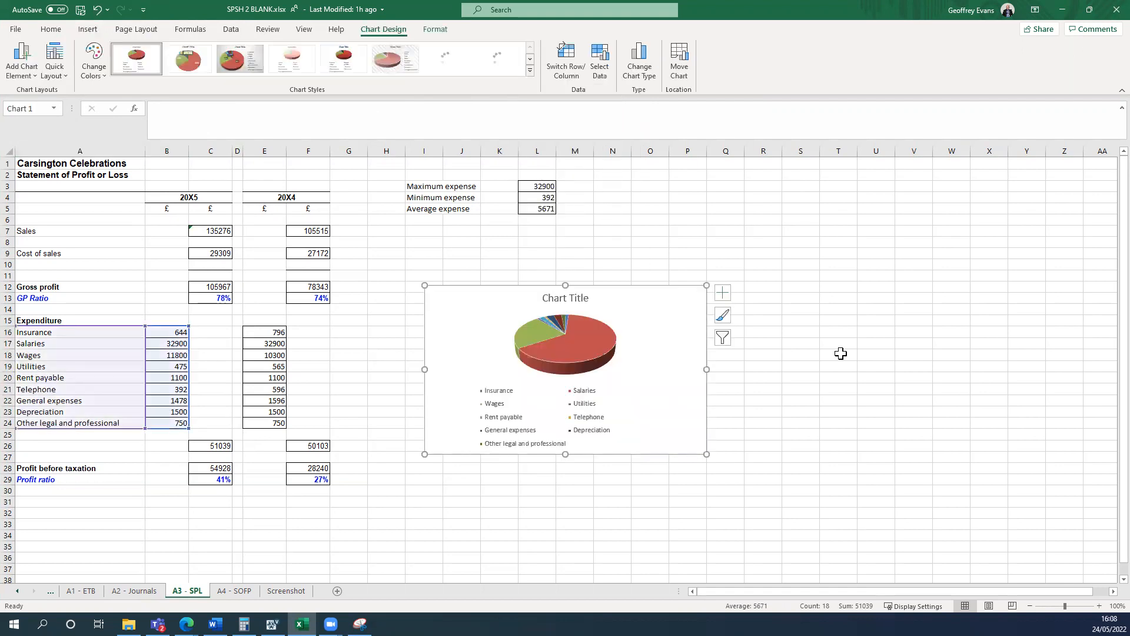
left_click(876, 366)
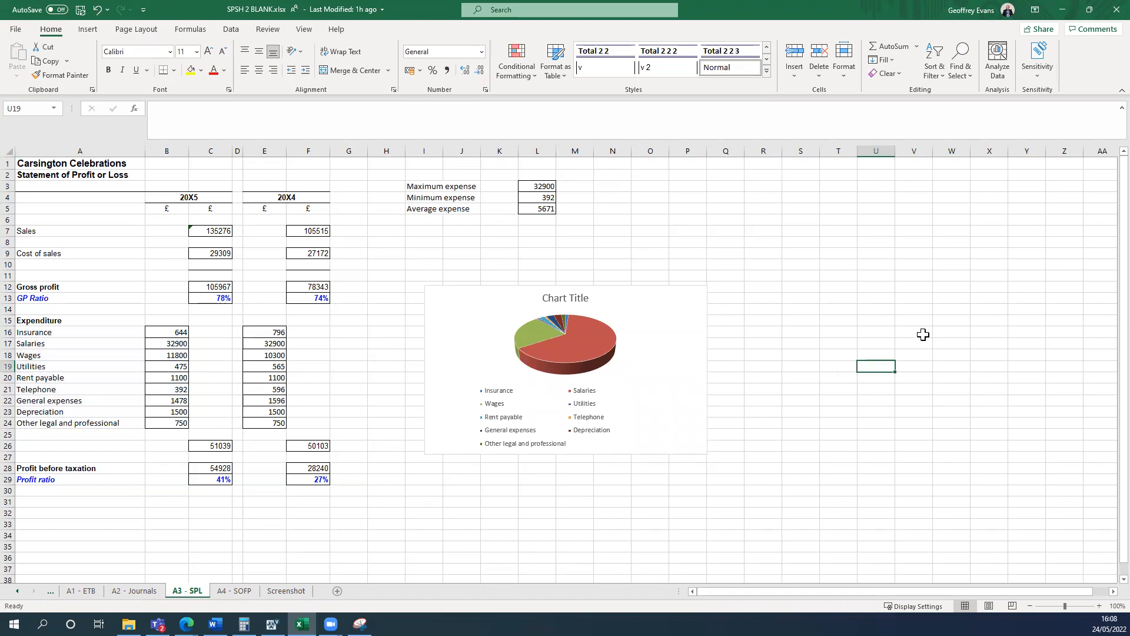
Check the required chart title in the task instructions, and change the pie chart's title to "Expenditure 20x5".
key("super+Left")
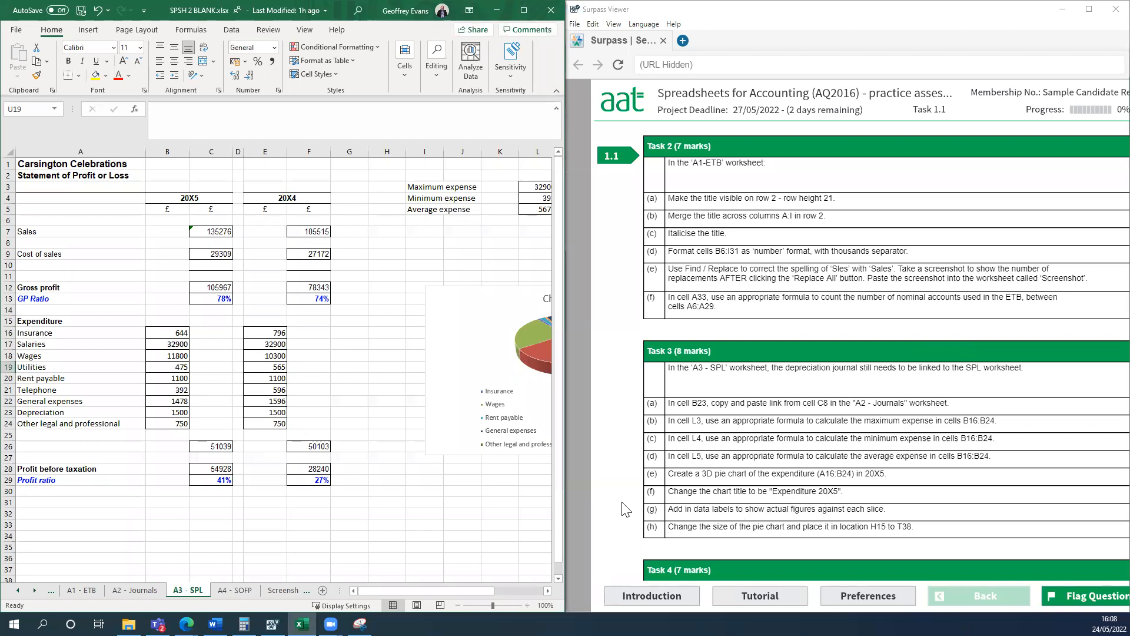
left_click(434, 492)
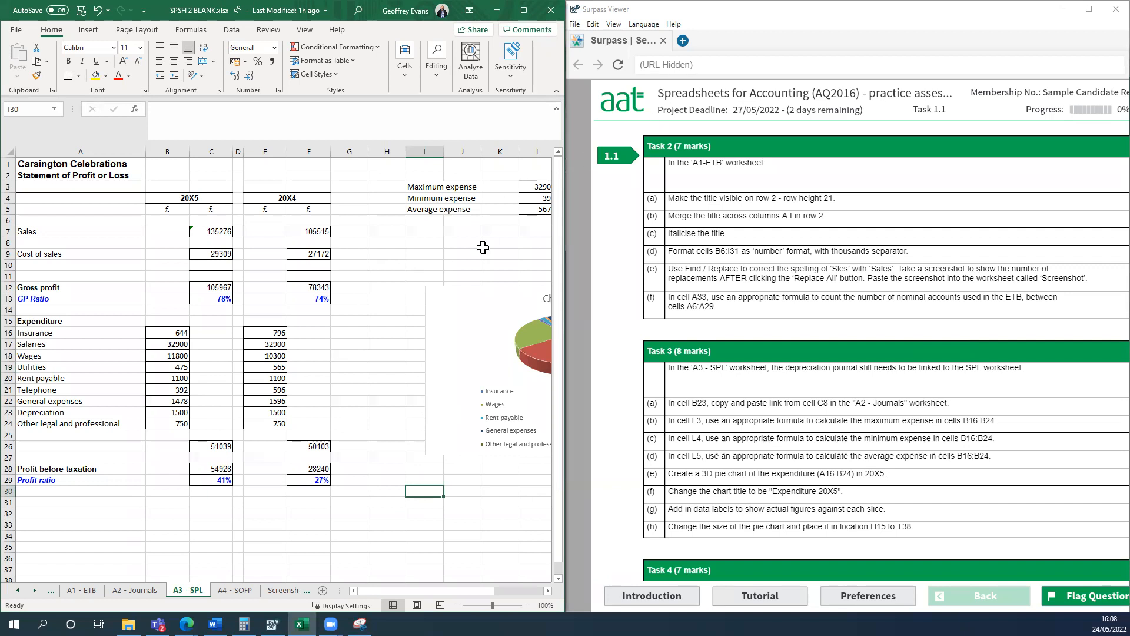
left_click(523, 10)
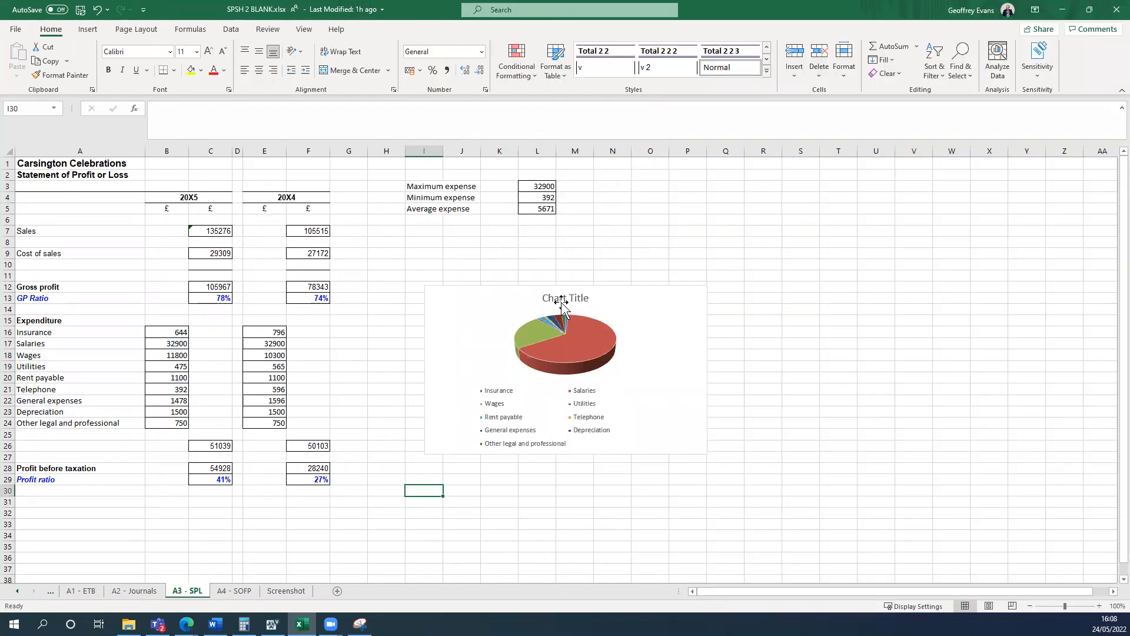
left_click(562, 303)
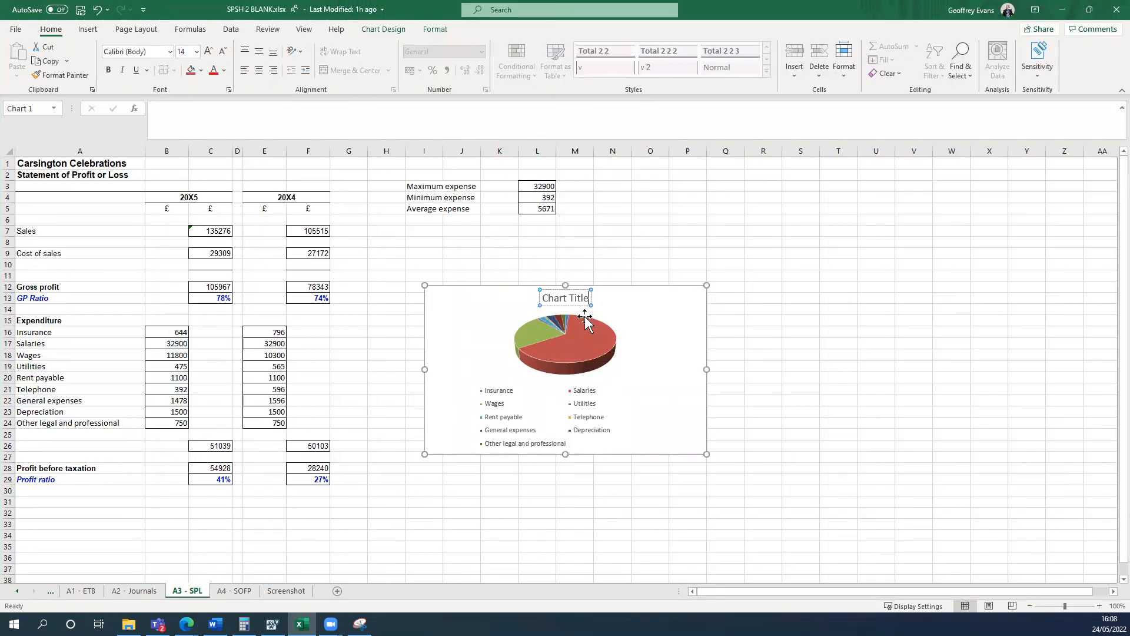
key("BackSpace")
key("BackSpace")
key("BackSpace")
key("BackSpace")
key("BackSpace")
key("BackSpace")
key("BackSpace")
key("BackSpace")
key("BackSpace")
key("BackSpace")
key("BackSpace")
type("Ex")
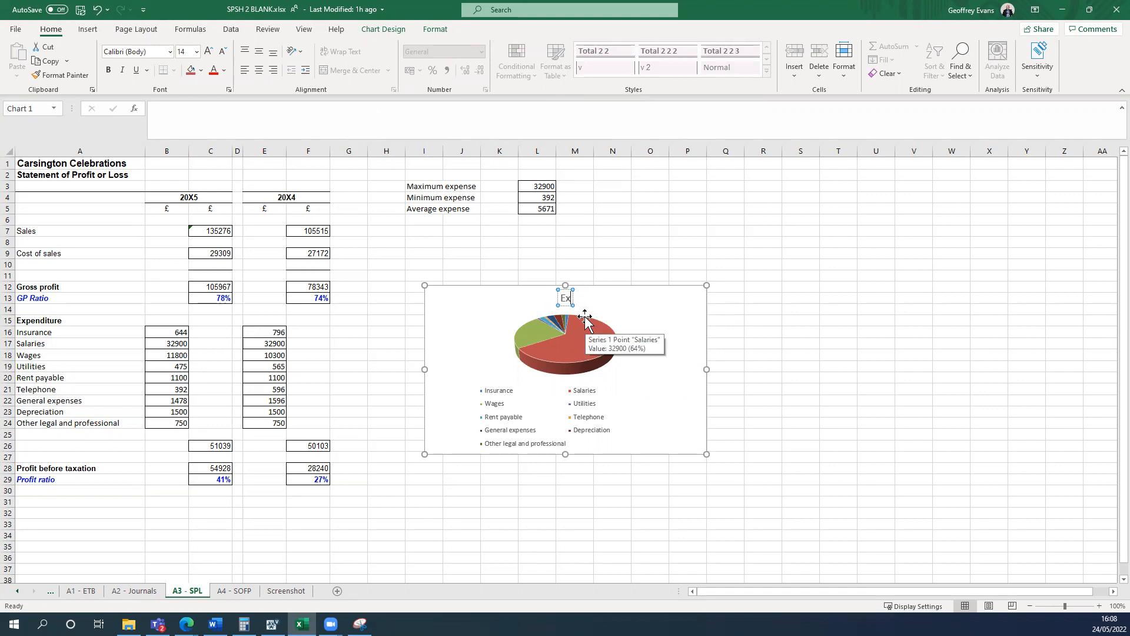
type("penditure 20")
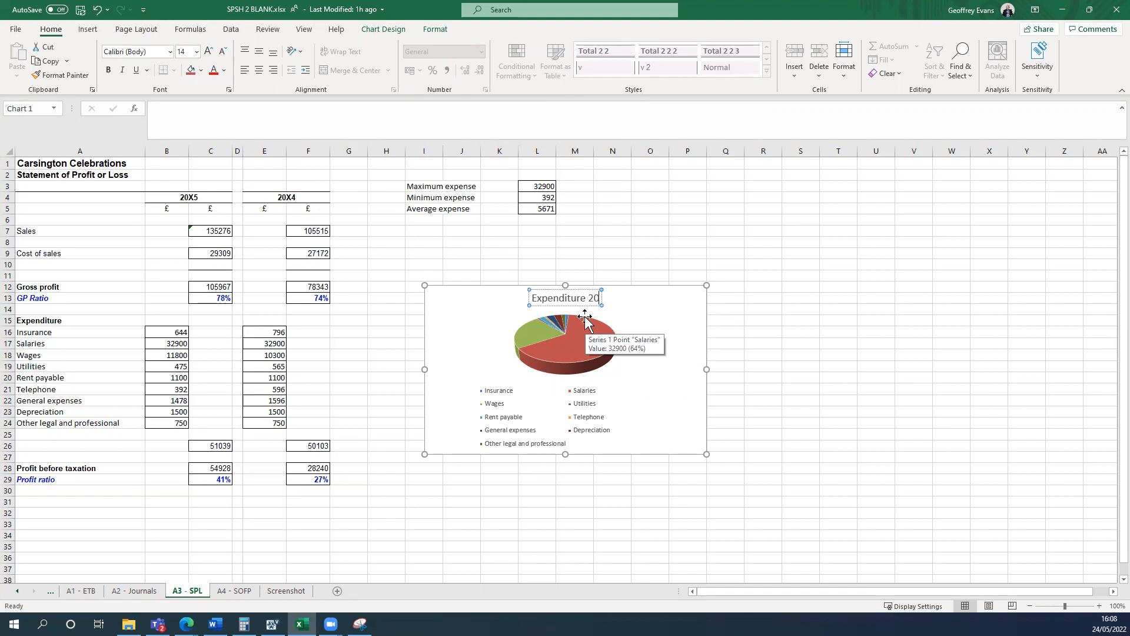
type("x5")
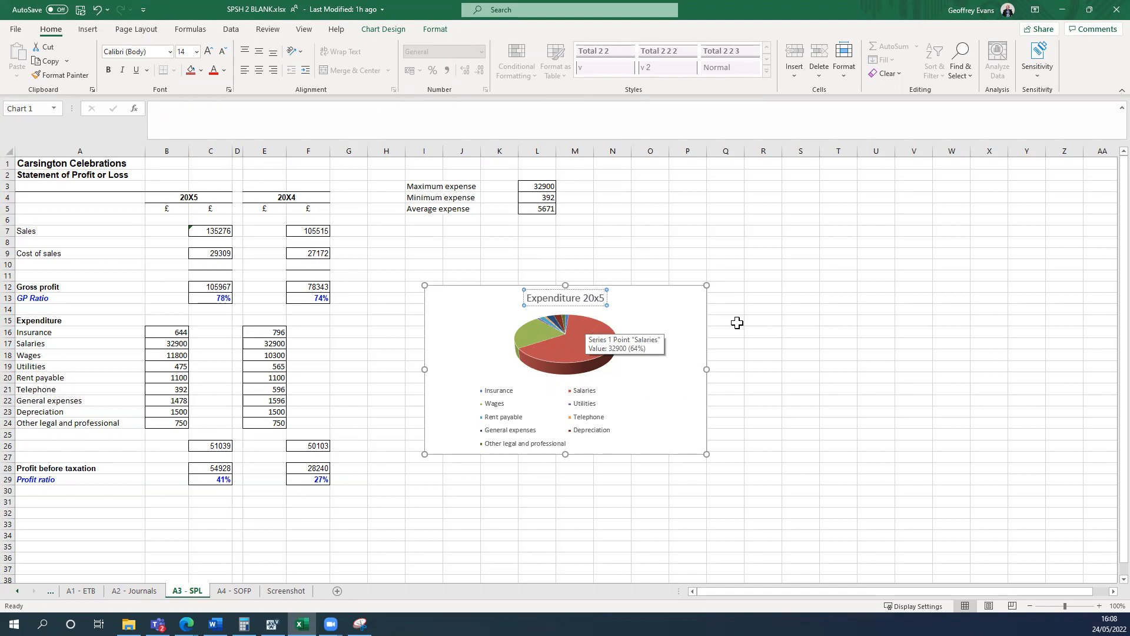
left_click(843, 288)
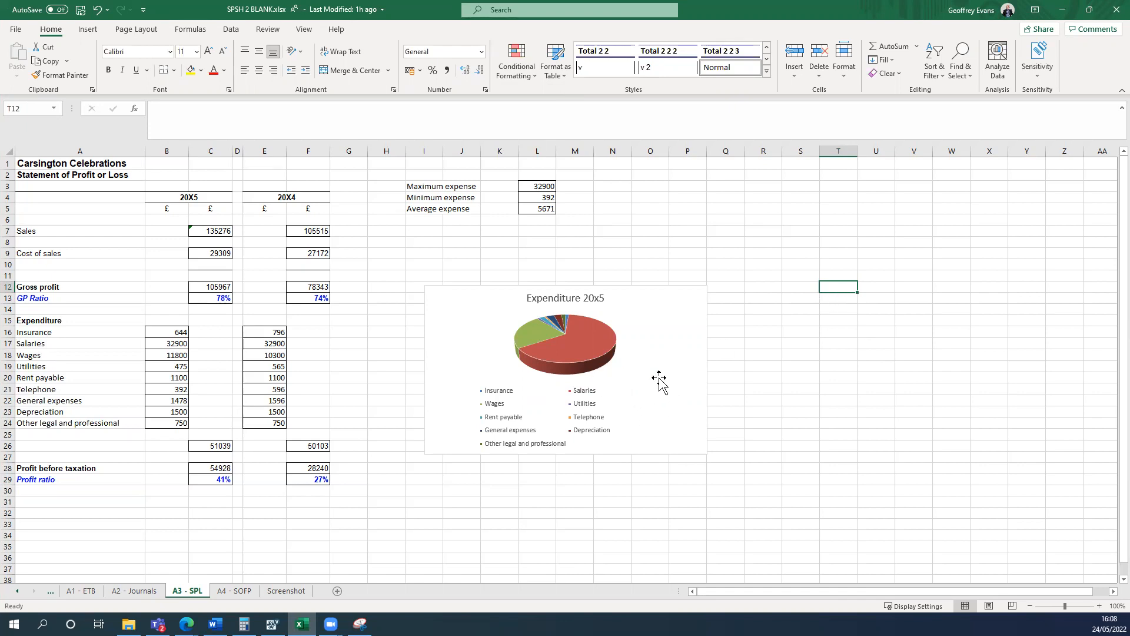
Add data labels with the actual figures to the slices of the pie chart, and view the label position options.
left_click(687, 343)
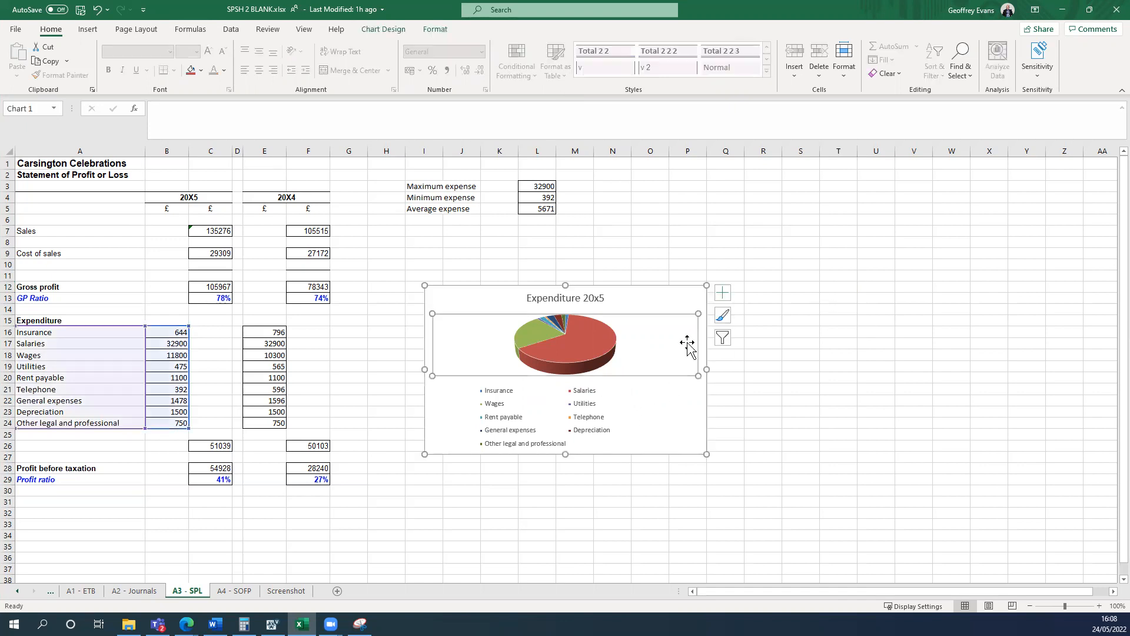
left_click(682, 298)
left_click(722, 297)
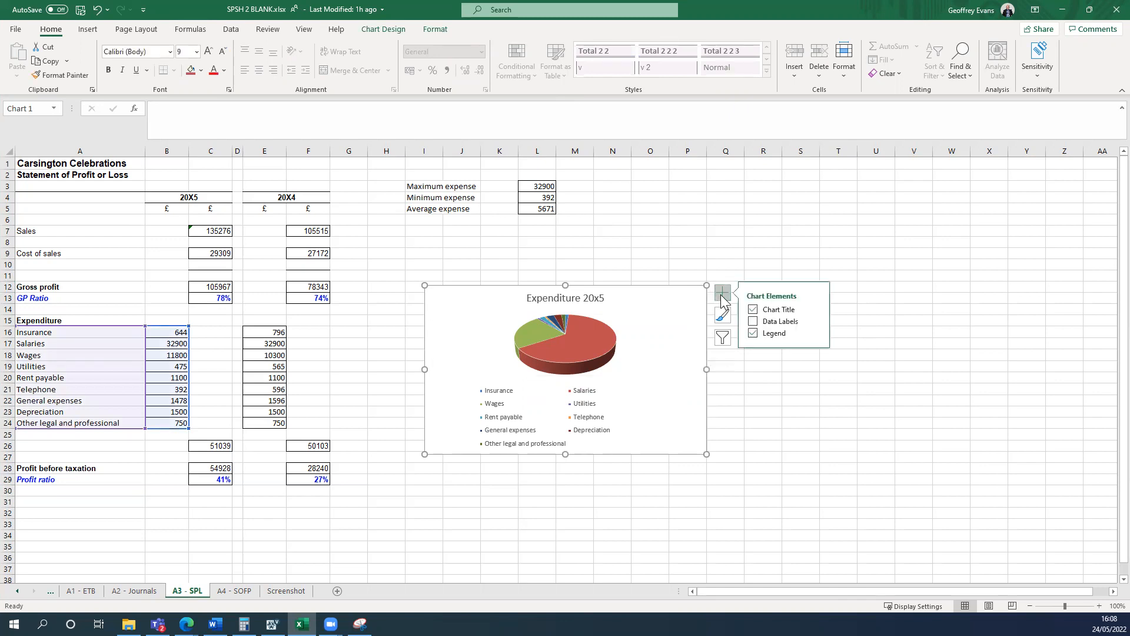
left_click(753, 321)
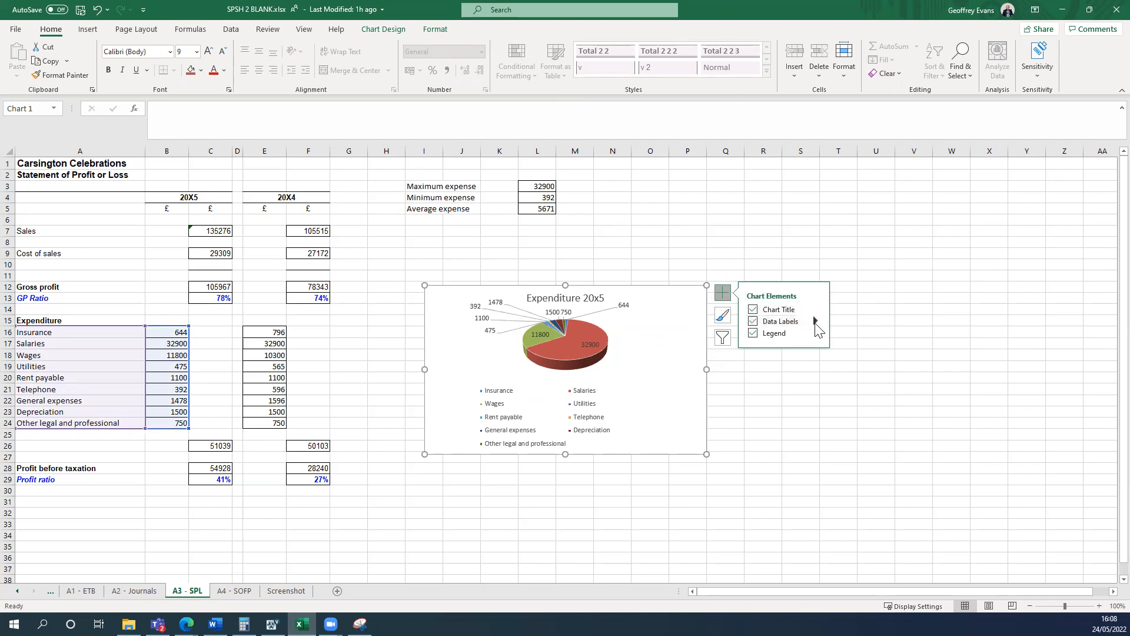
left_click(816, 322)
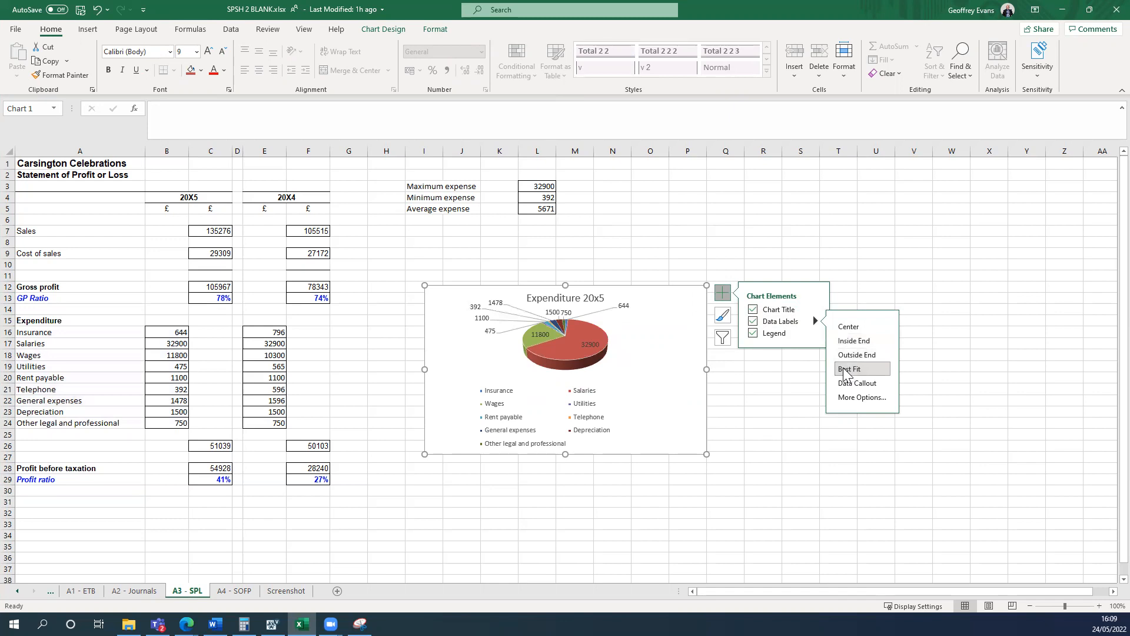
left_click(831, 441)
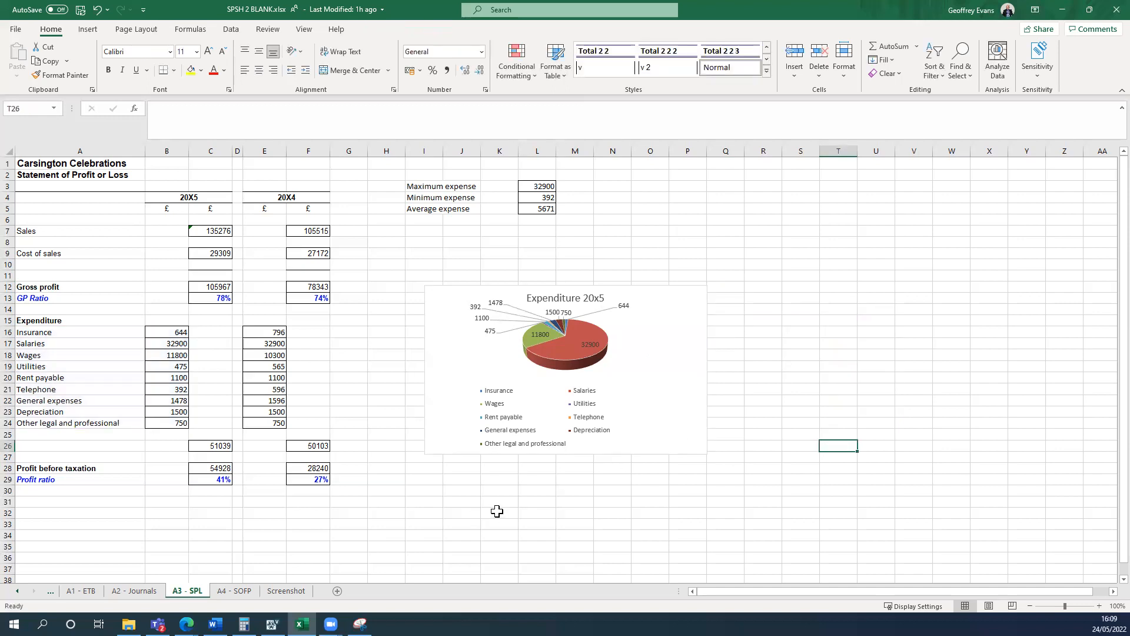
Check the required chart location, and move and resize the pie chart to cover cells H15 to T38.
key("super+Left")
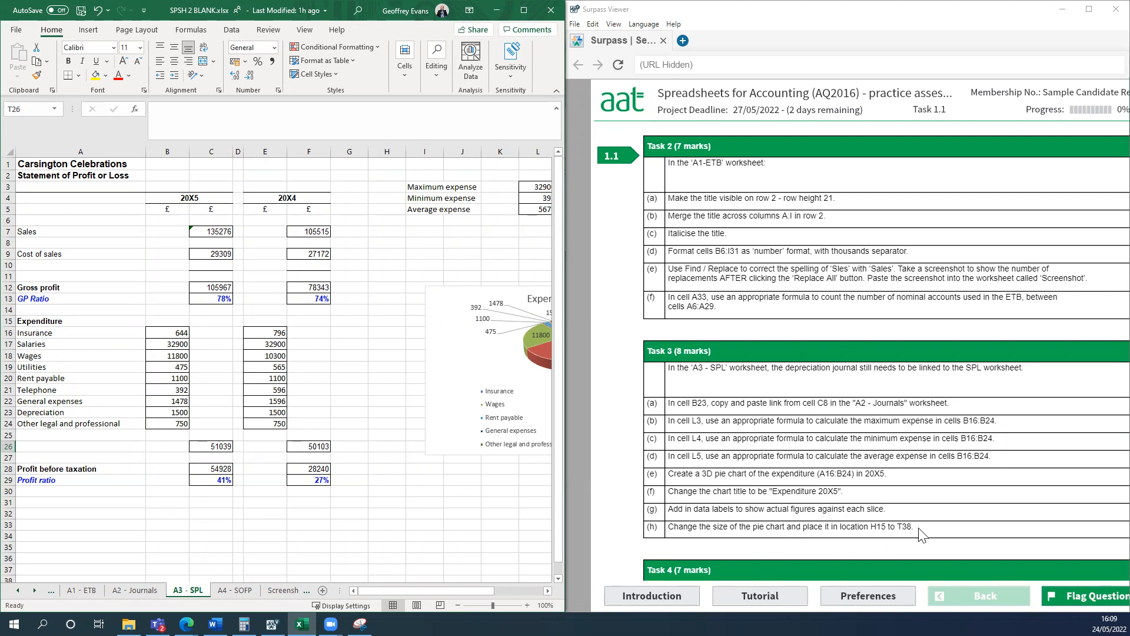
left_click(452, 512)
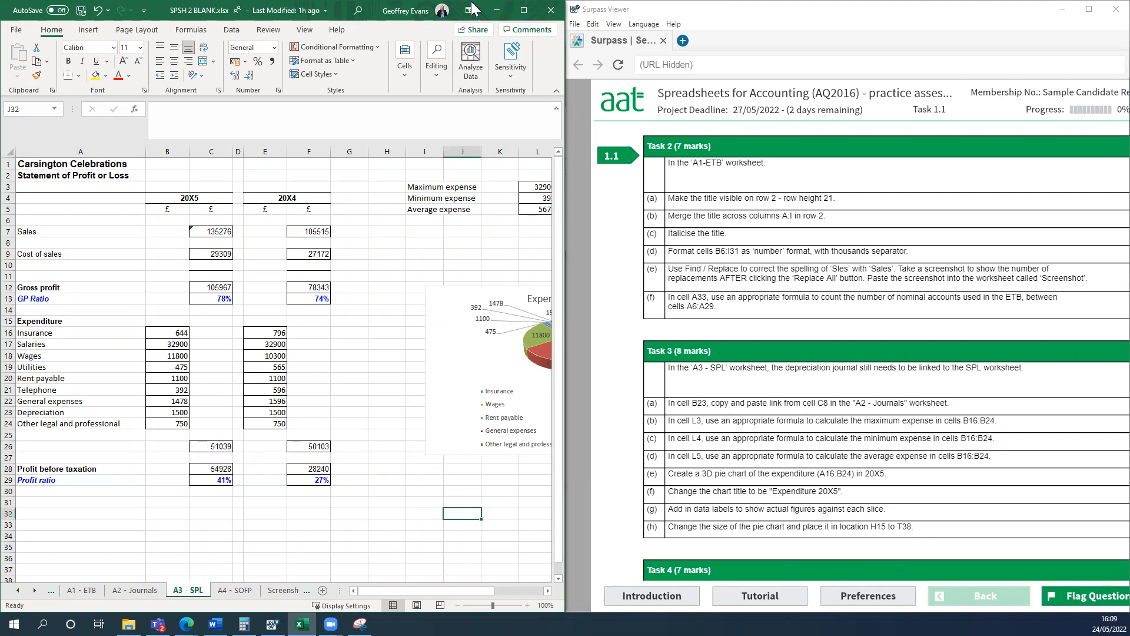
left_click(524, 10)
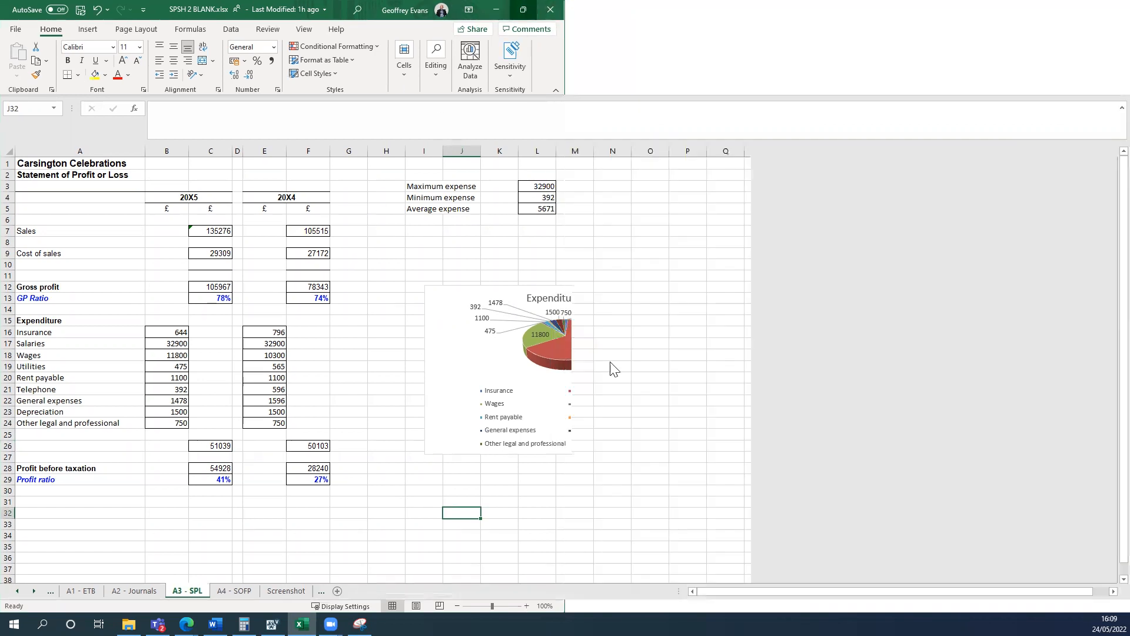
left_click(699, 419)
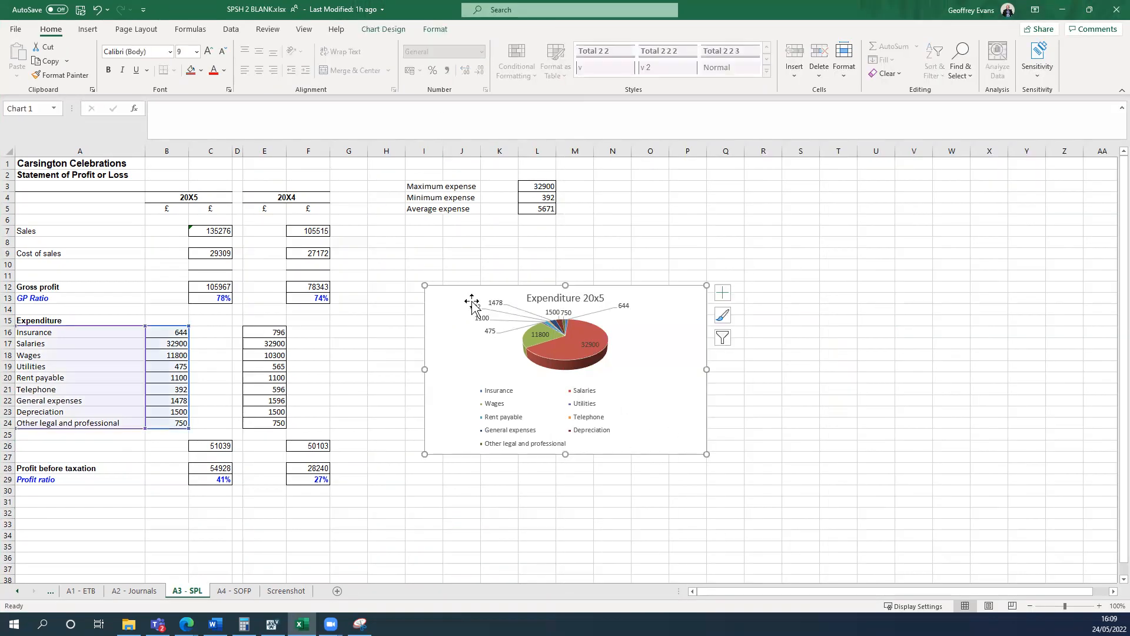
left_click_drag(679, 371, 630, 374)
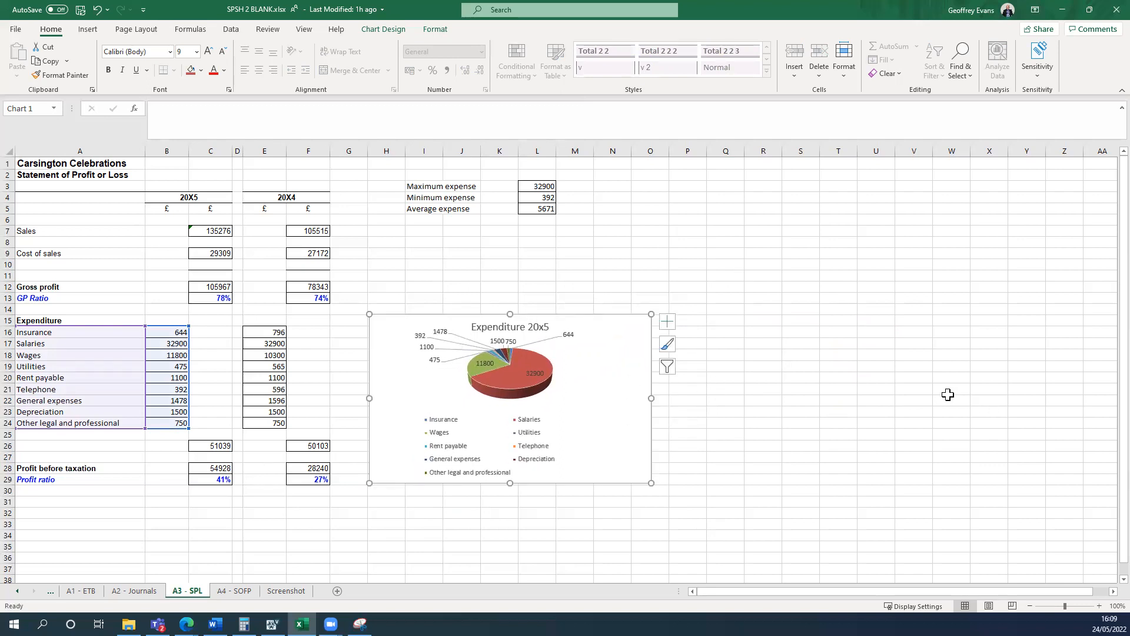
scroll(883, 412, "down", 2)
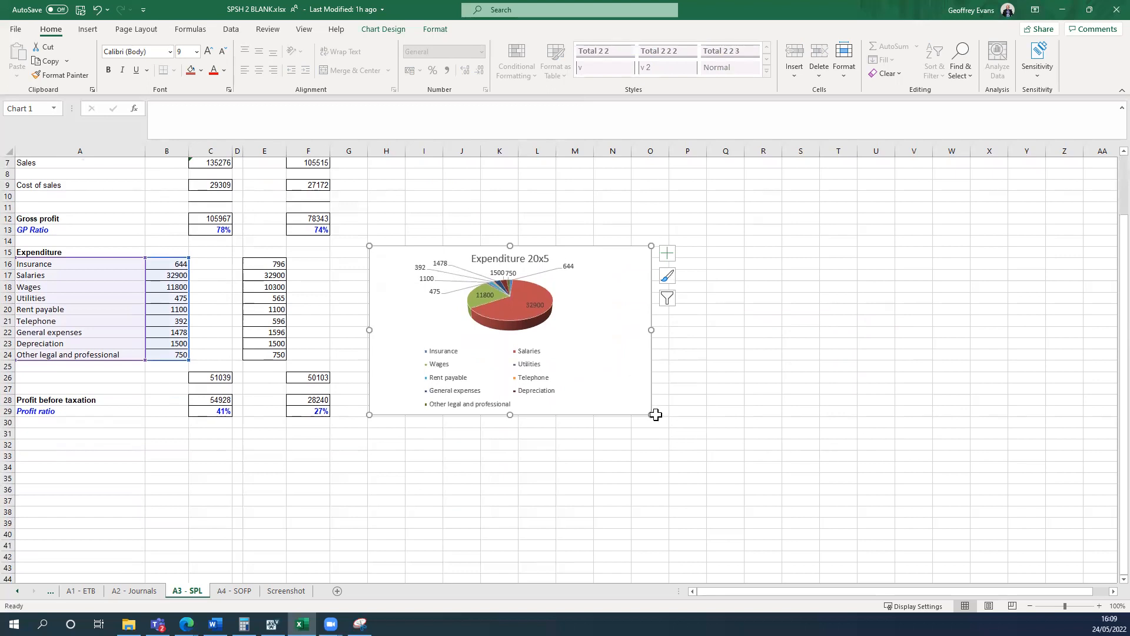
left_click_drag(651, 415, 857, 514)
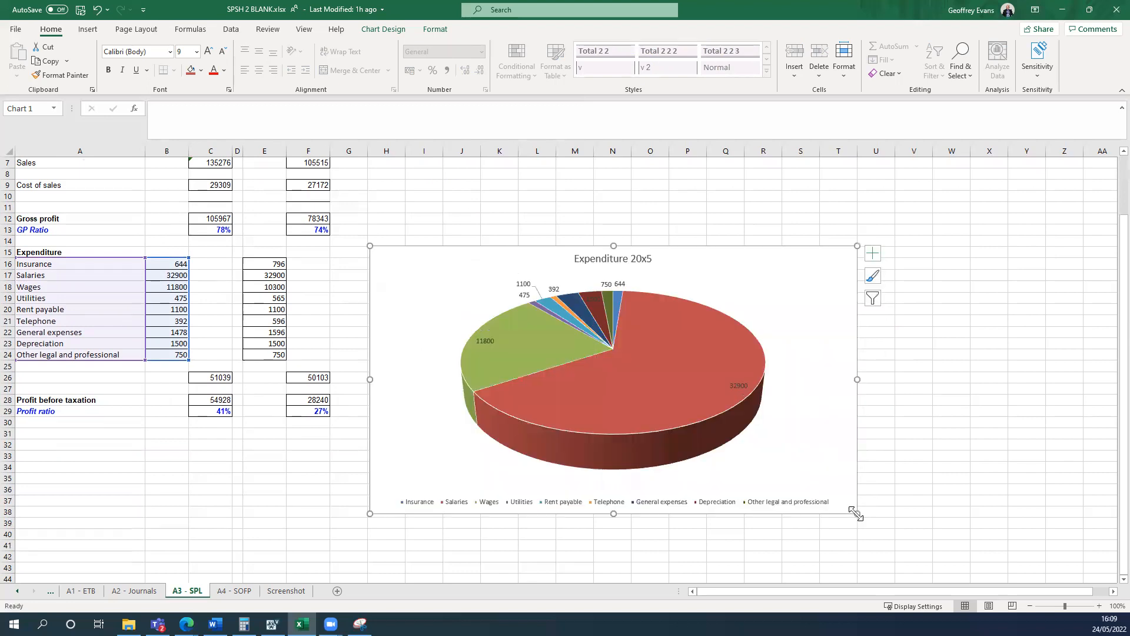
left_click(951, 456)
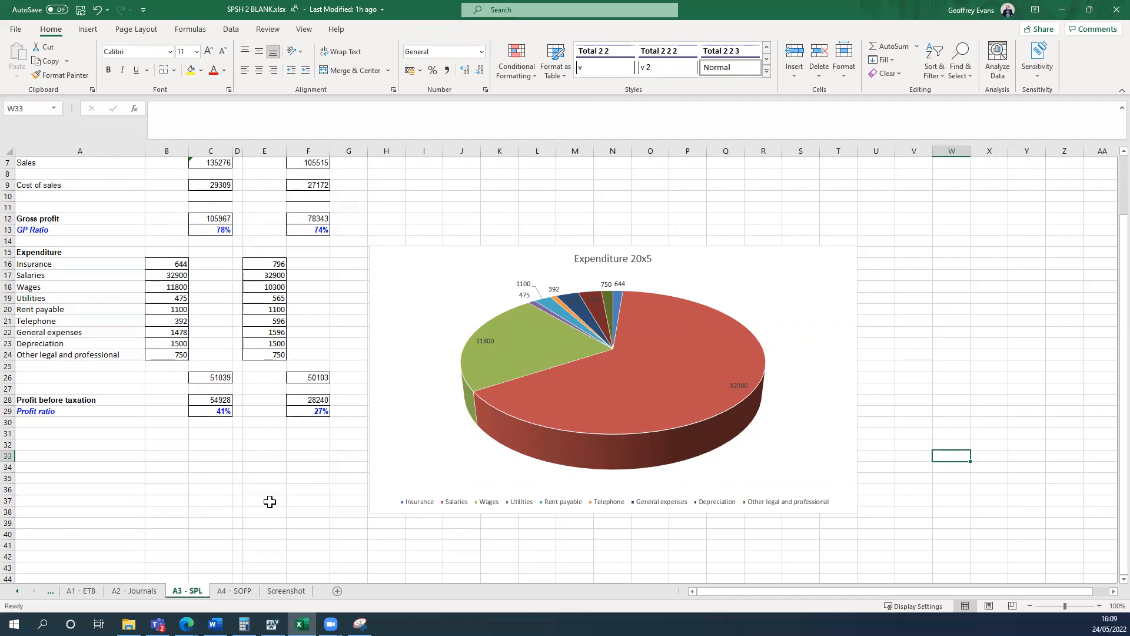
Place the workbook beside the task instructions, check the Task 4 requirements, and open the A4 - SOFP worksheet.
key("super+Left")
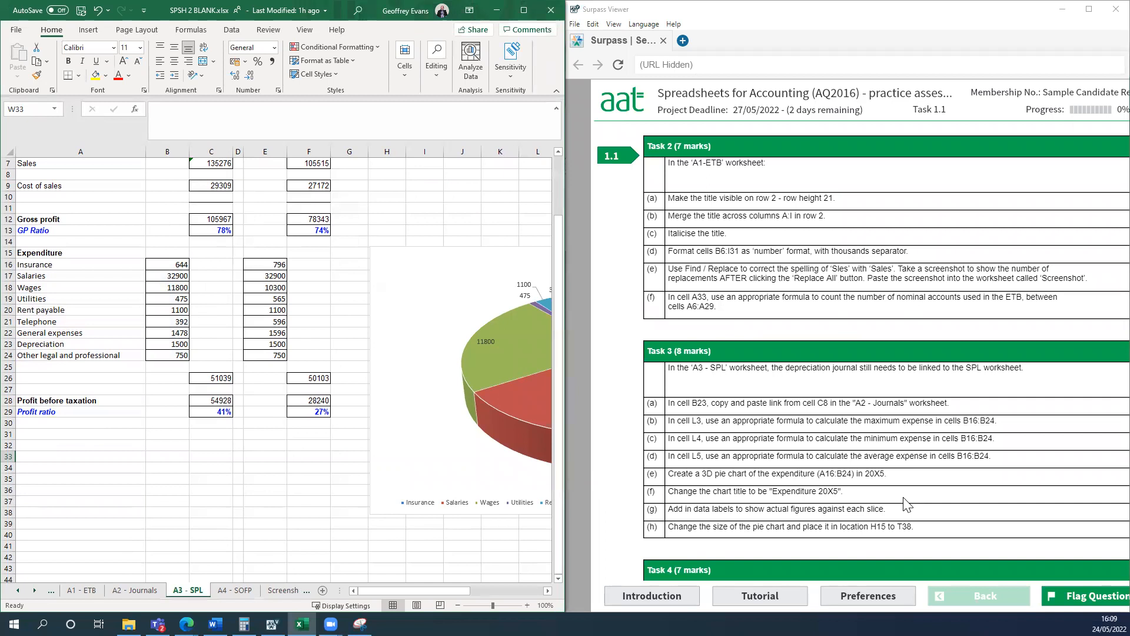
scroll(903, 497, "down", 5)
scroll(904, 498, "down", 3)
scroll(906, 503, "up", 1)
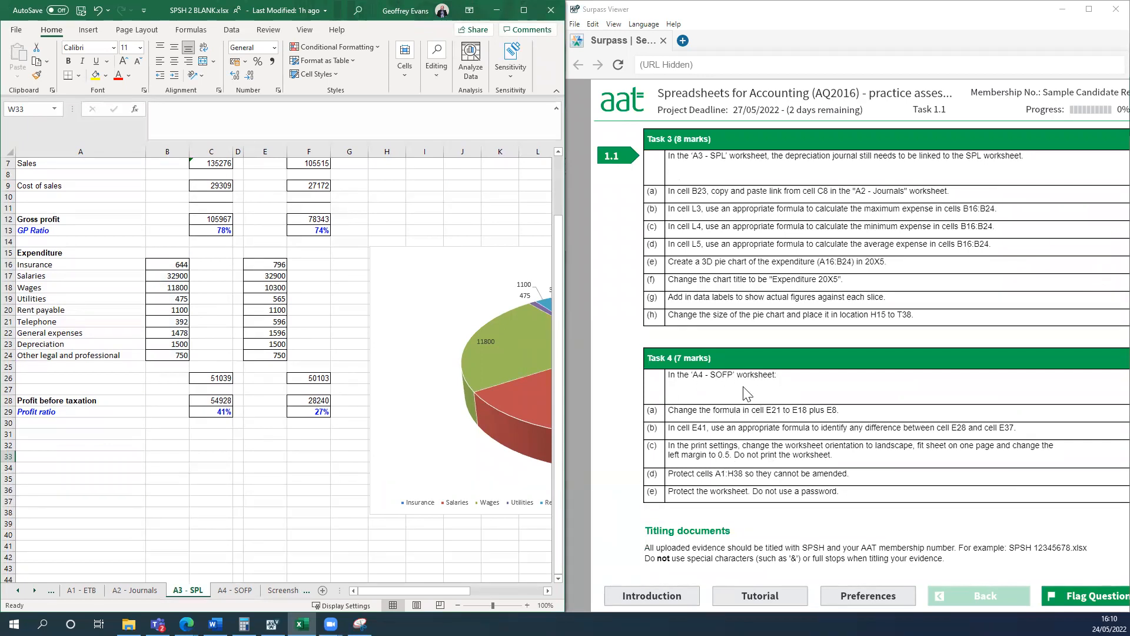
left_click(240, 591)
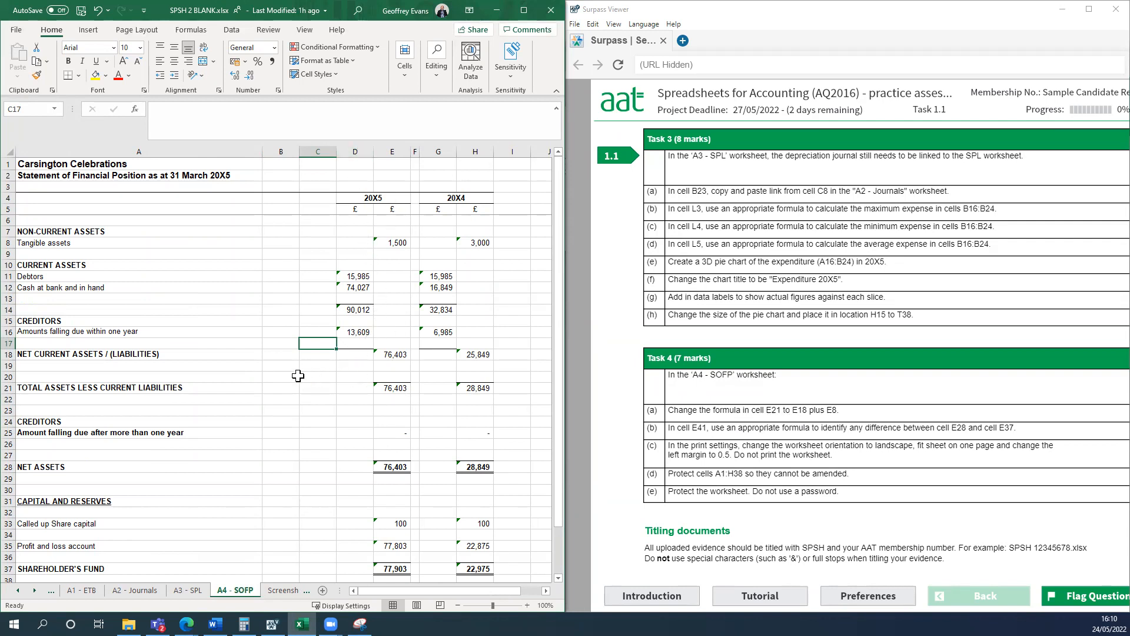
Change the total assets less current liabilities formula in cell E21 to =E18+E8.
left_click(386, 389)
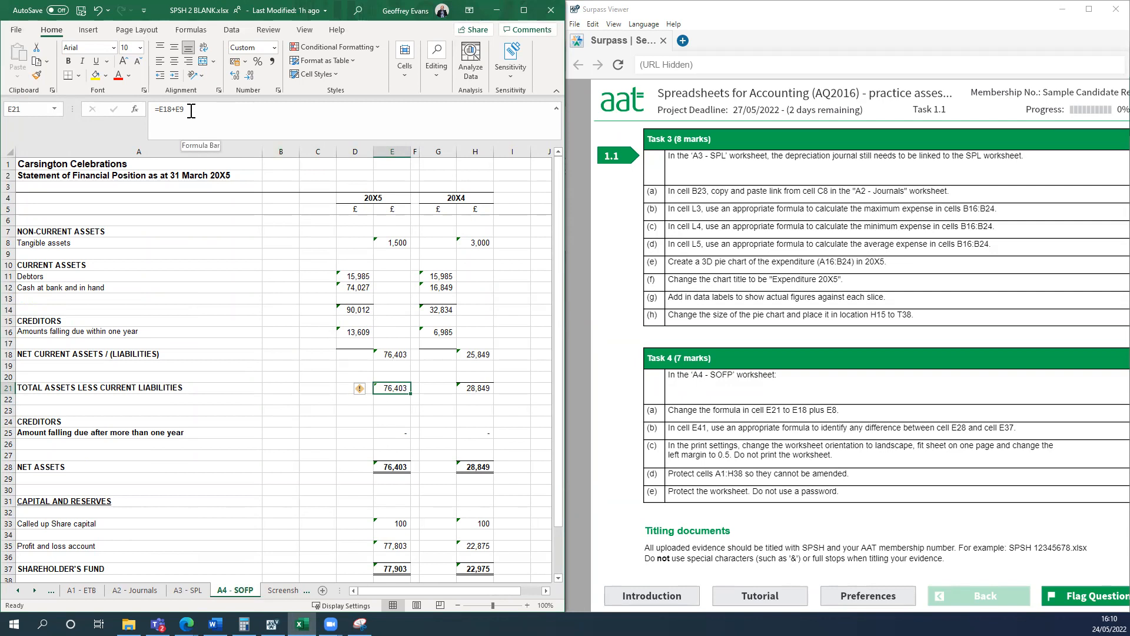
left_click(218, 119)
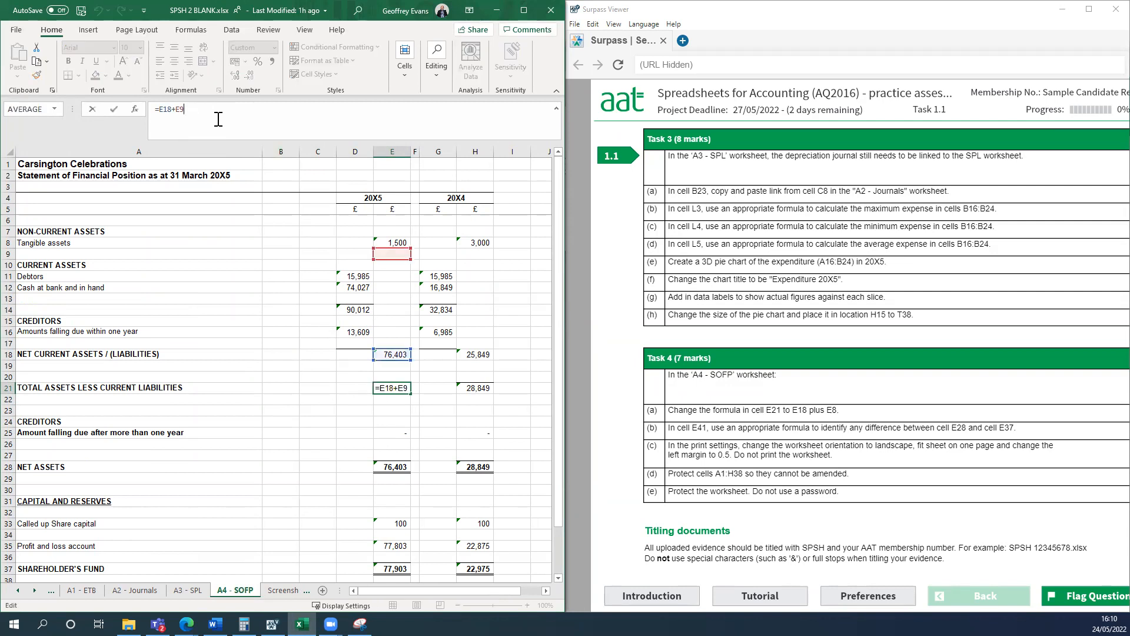
key("BackSpace")
type("8")
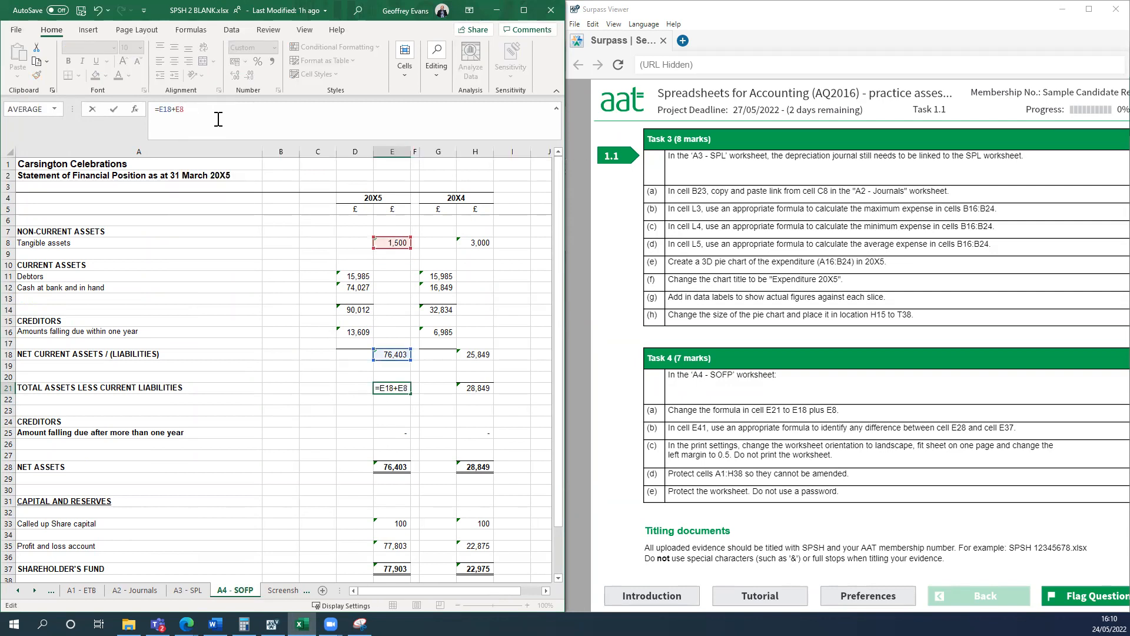
key("Return")
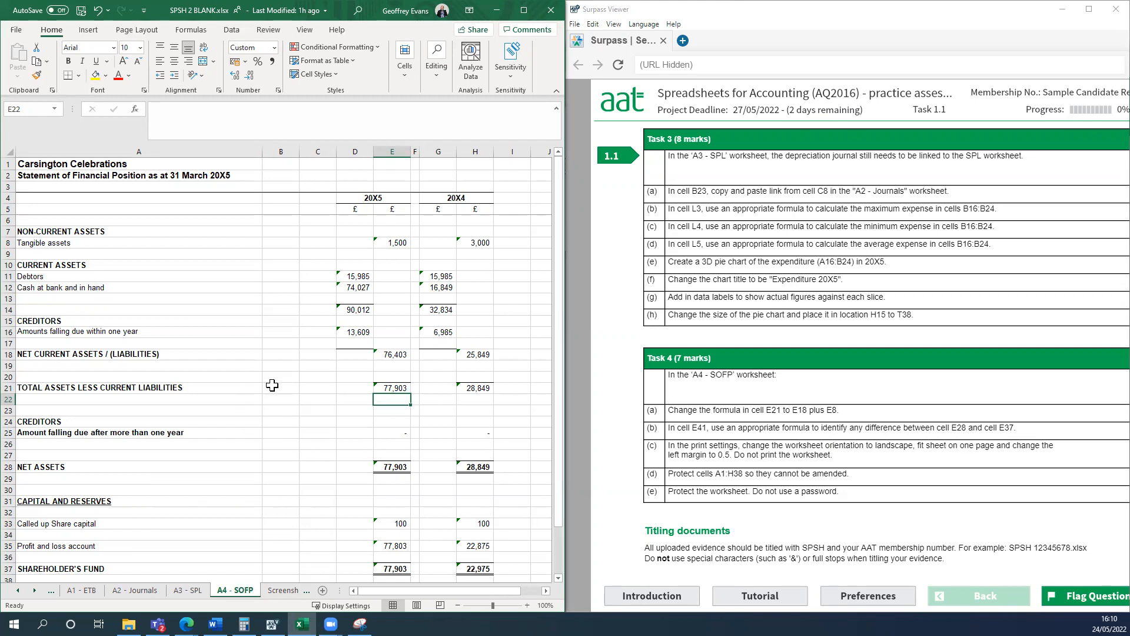
Enter the formula =E28-E37 in cell E22, below the 20X5 total assets less current liabilities.
scroll(271, 385, "down", 2)
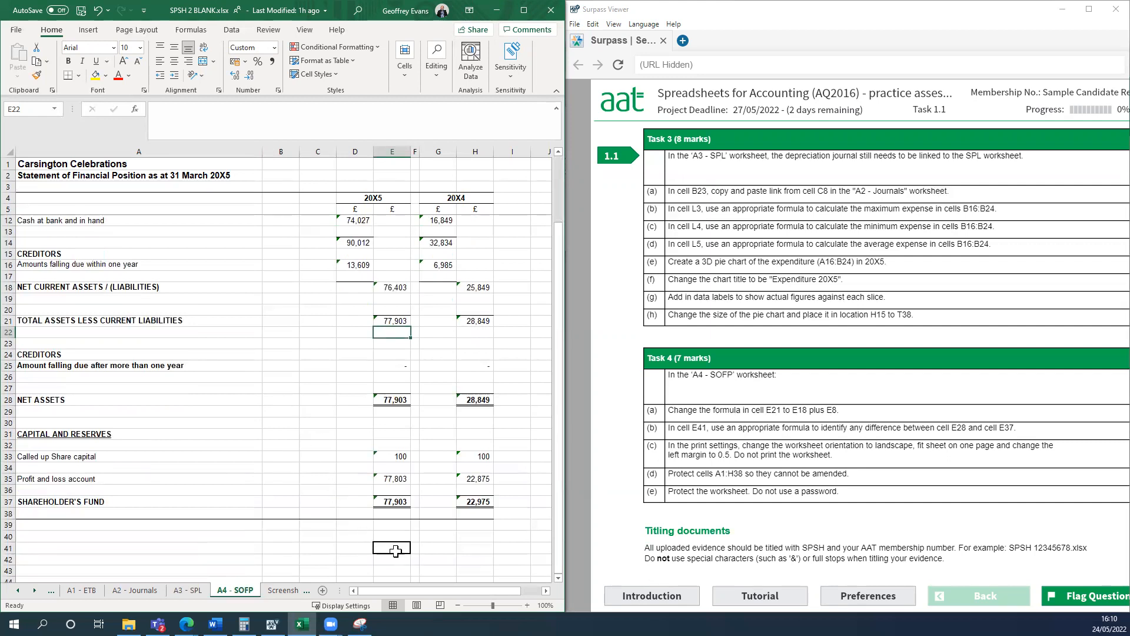
type("=")
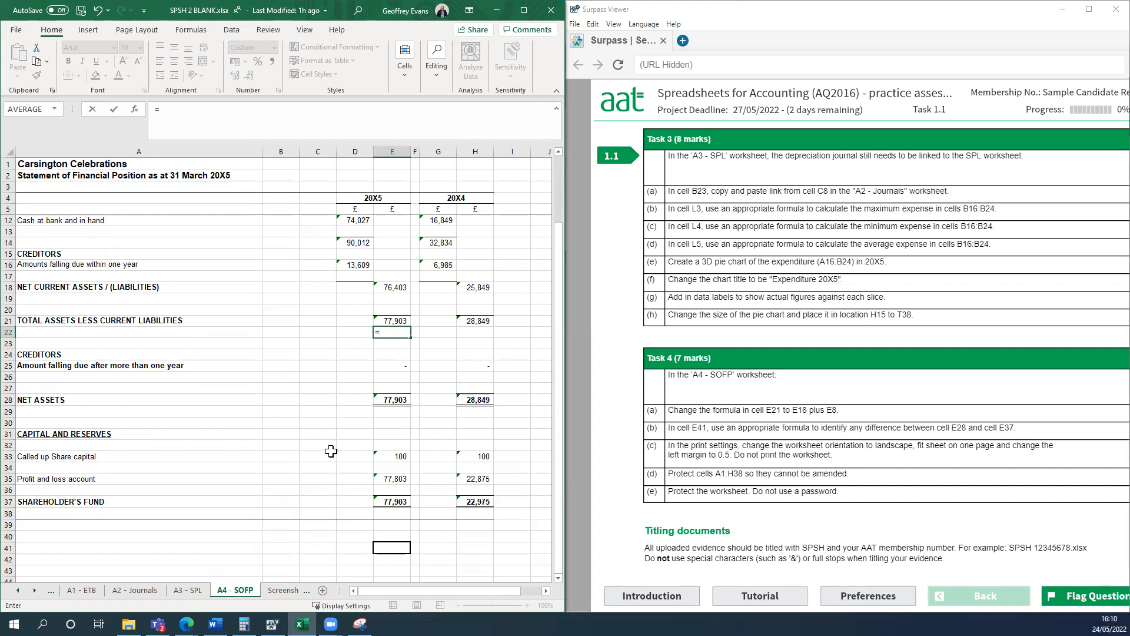
left_click(383, 400)
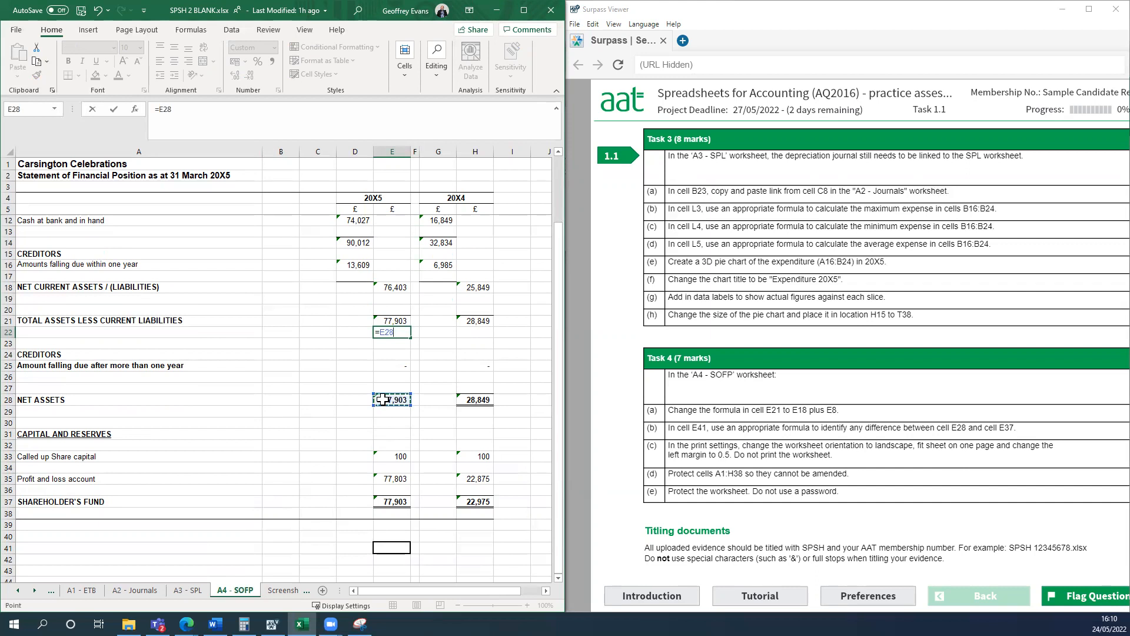
type("-")
left_click(386, 501)
key("Return")
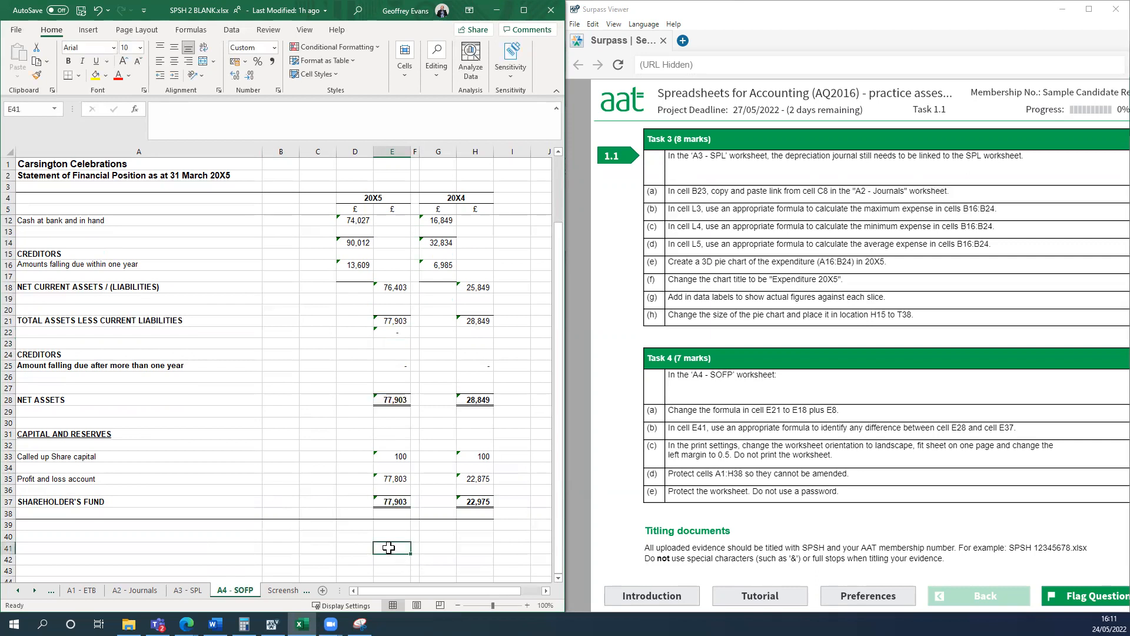
Enter the formula =E28-E37 in cell E41 to identify any difference between net assets and shareholder's fund.
left_click(281, 548)
left_click(392, 548)
left_click(459, 547)
left_click(396, 549)
type("=")
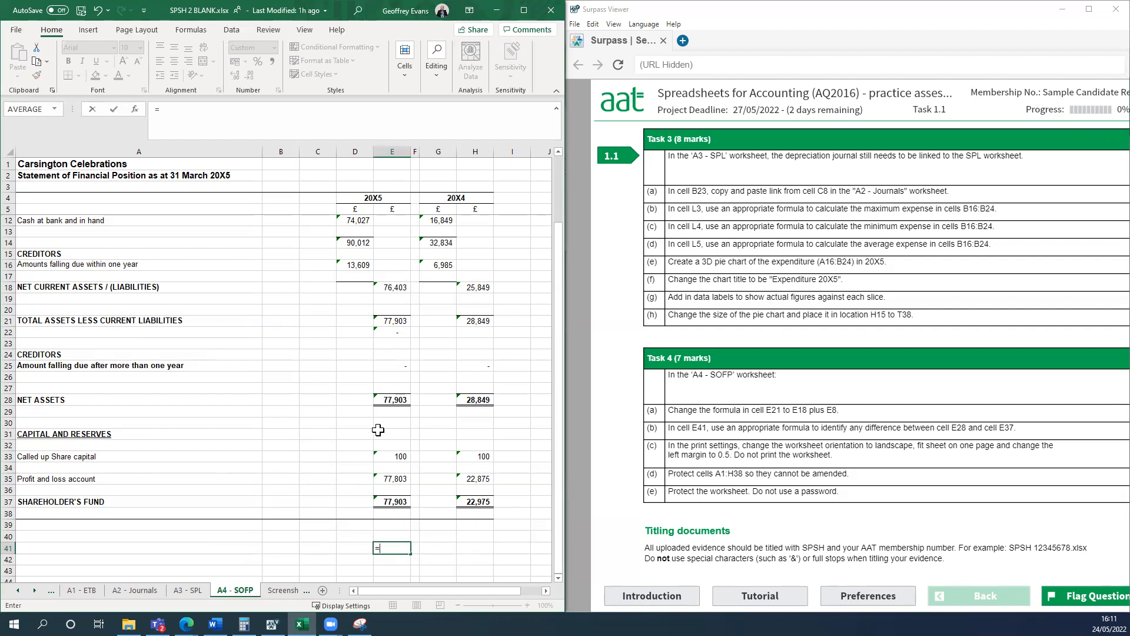
left_click(391, 403)
type("-")
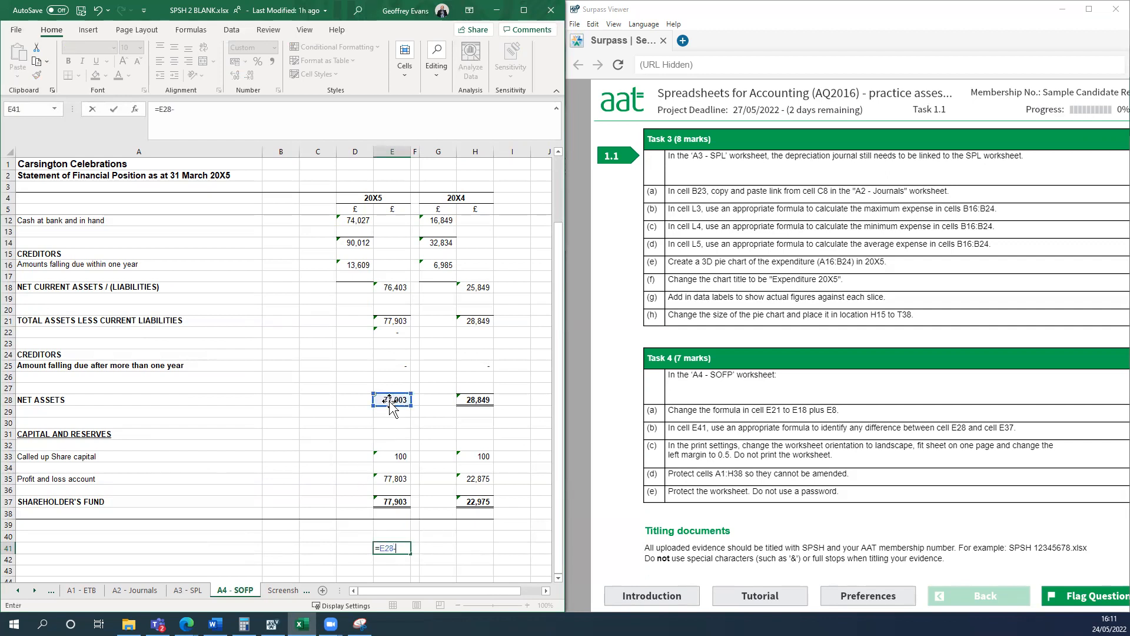
left_click(389, 502)
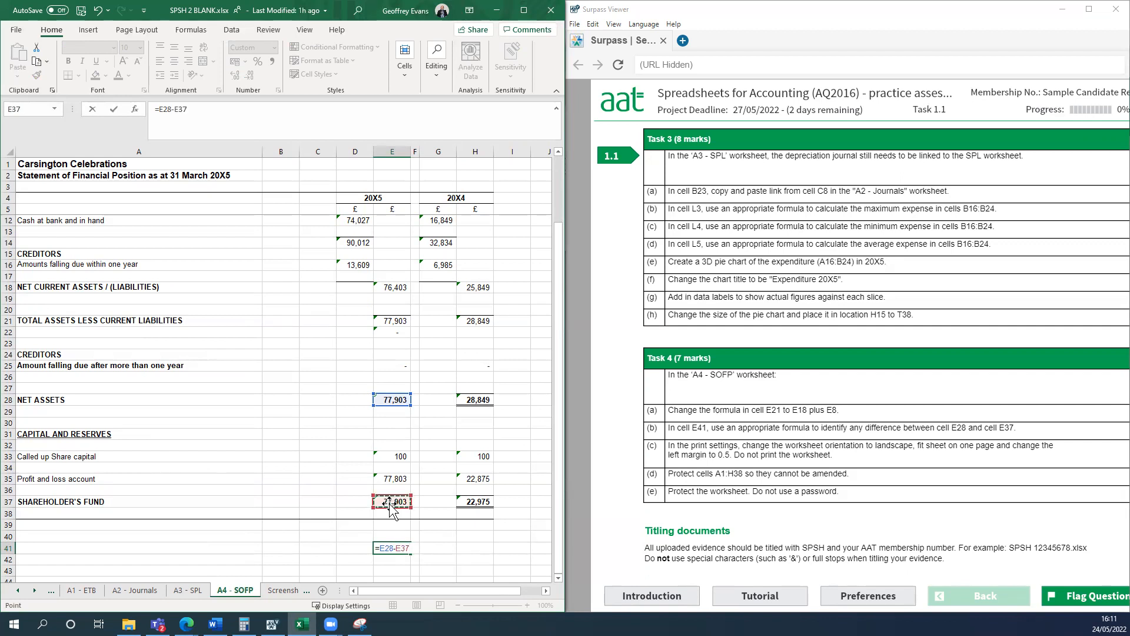
key("Return")
left_click(262, 552)
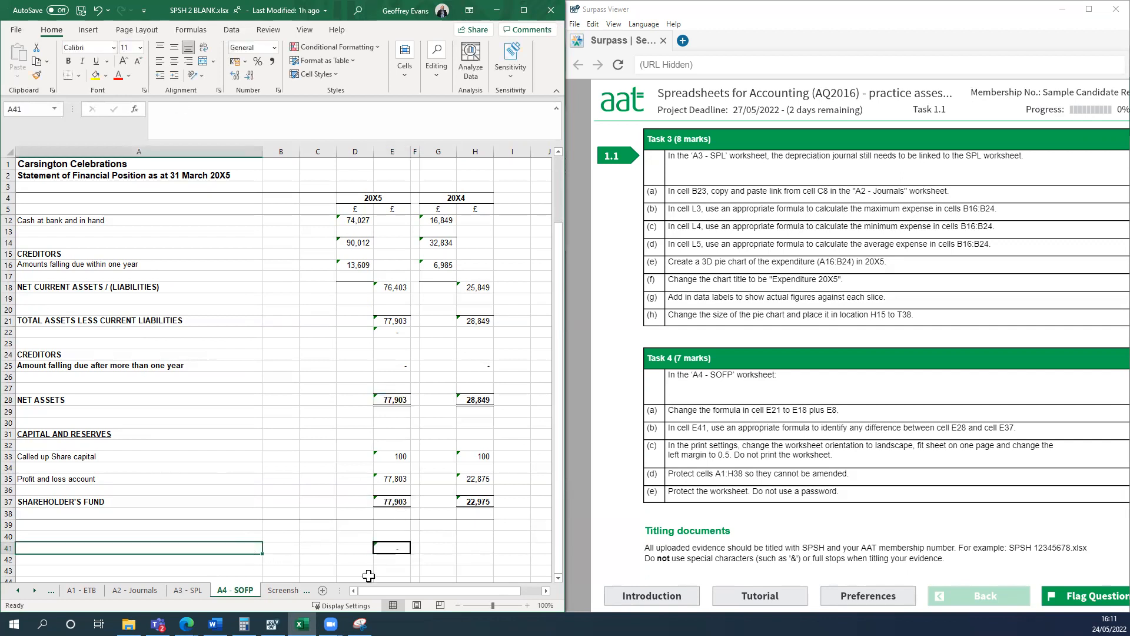
left_click(391, 549)
left_click(191, 535)
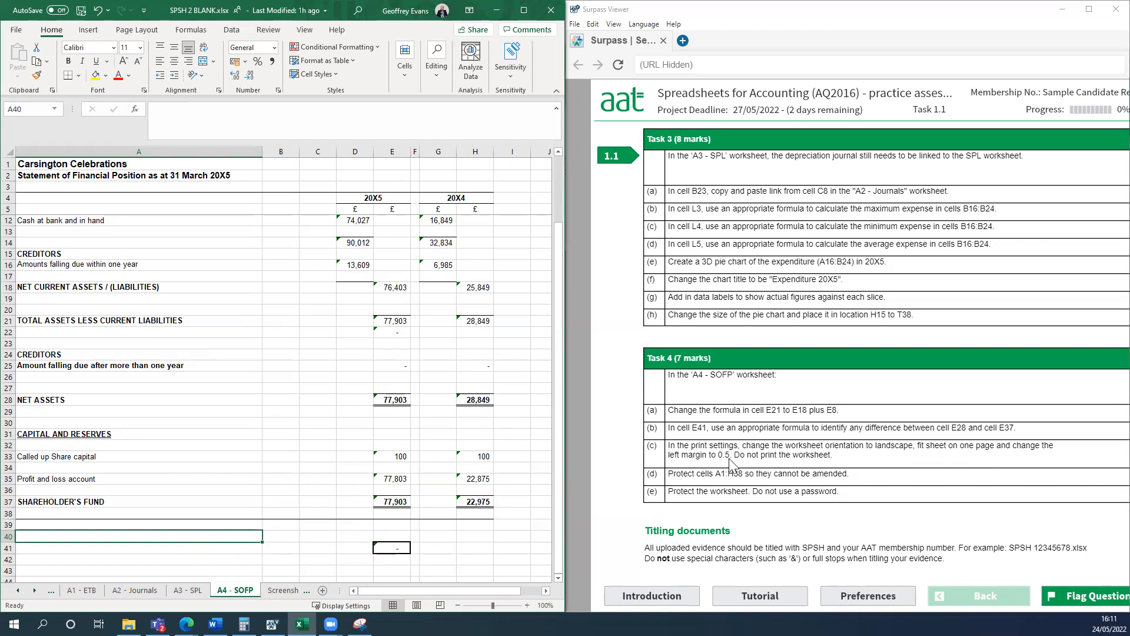
Set the A4 - SOFP print settings to landscape orientation and fit the sheet on one page.
left_click(520, 13)
left_click(303, 281)
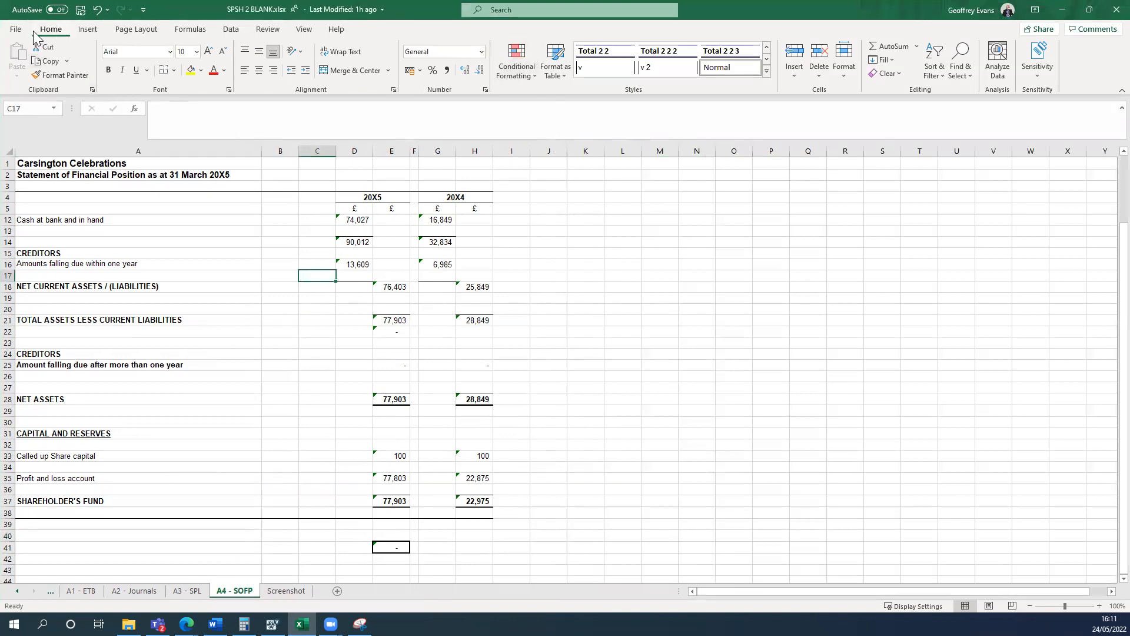
left_click(16, 29)
left_click(37, 210)
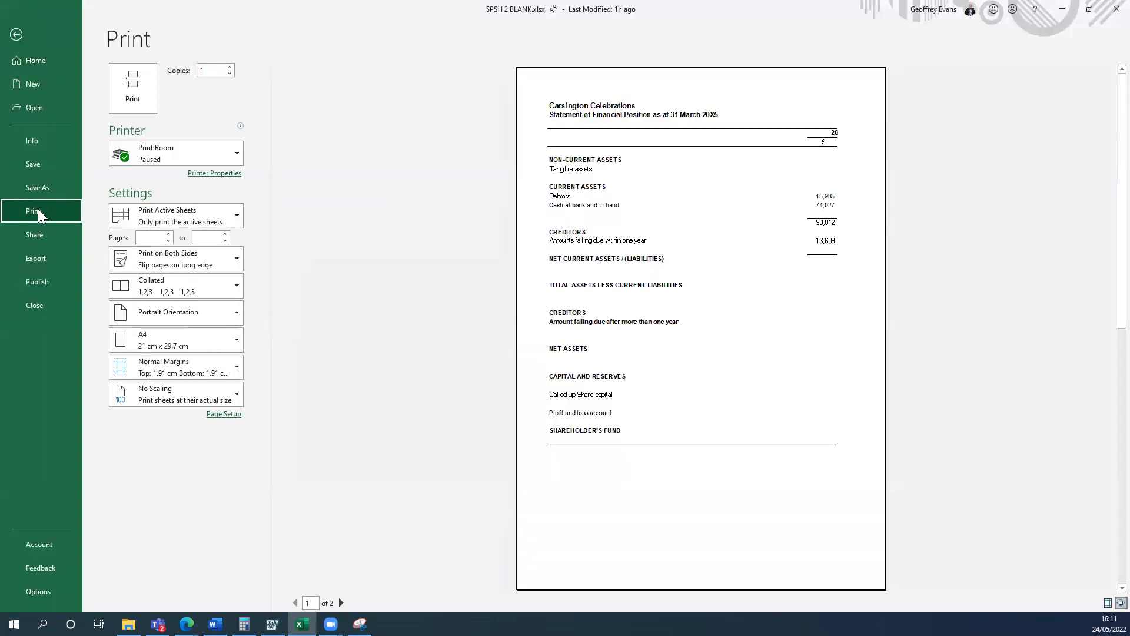
left_click(237, 321)
left_click(210, 369)
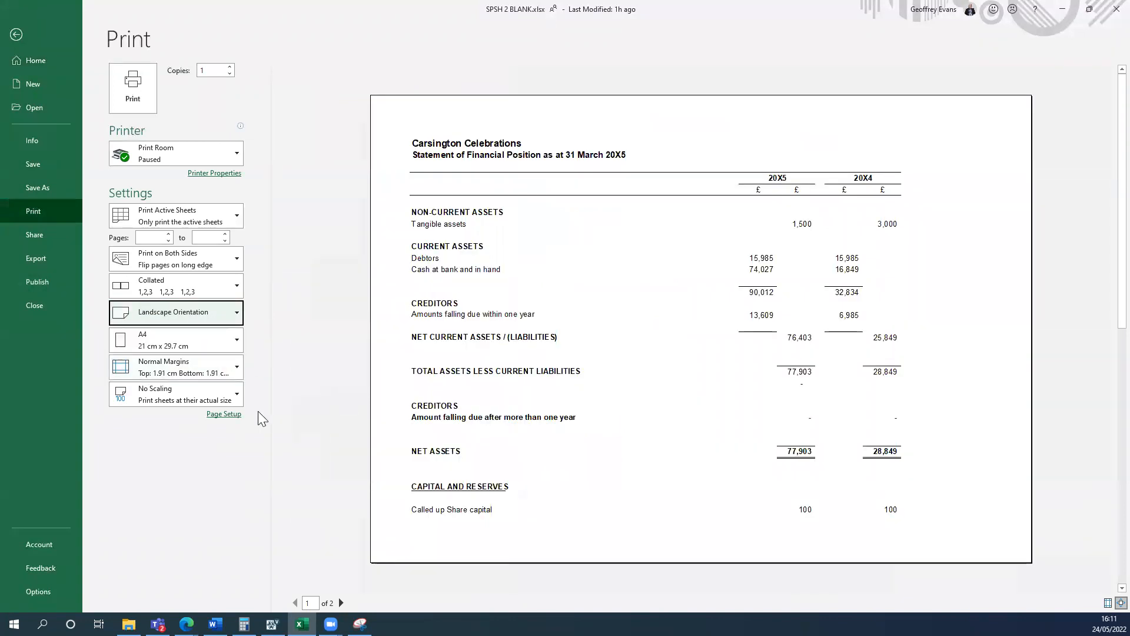
left_click(237, 402)
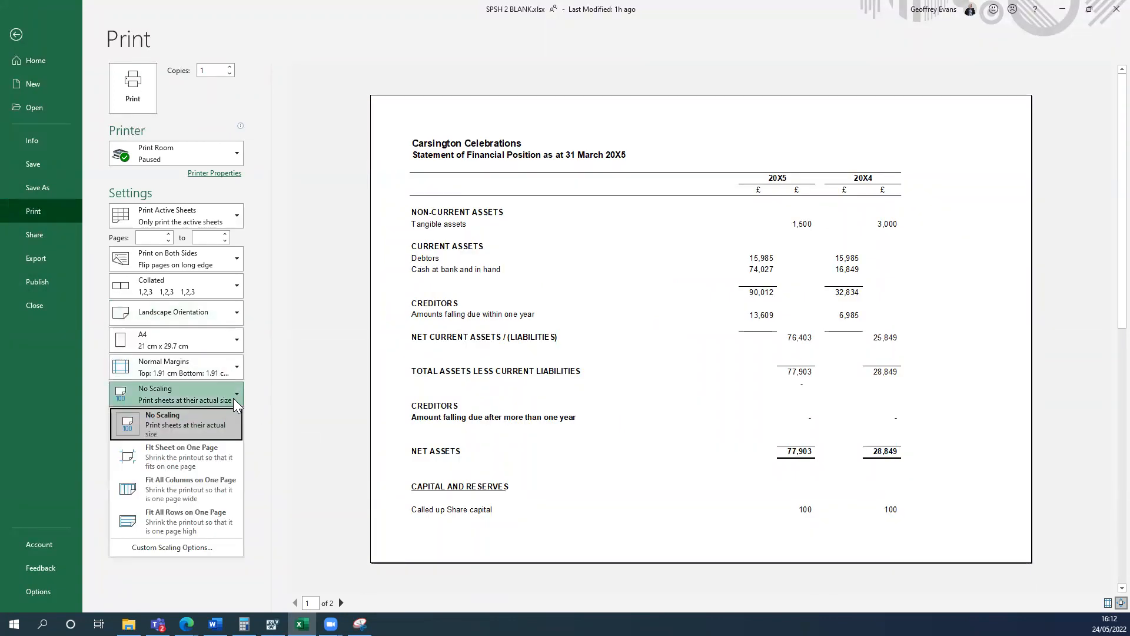
left_click(214, 454)
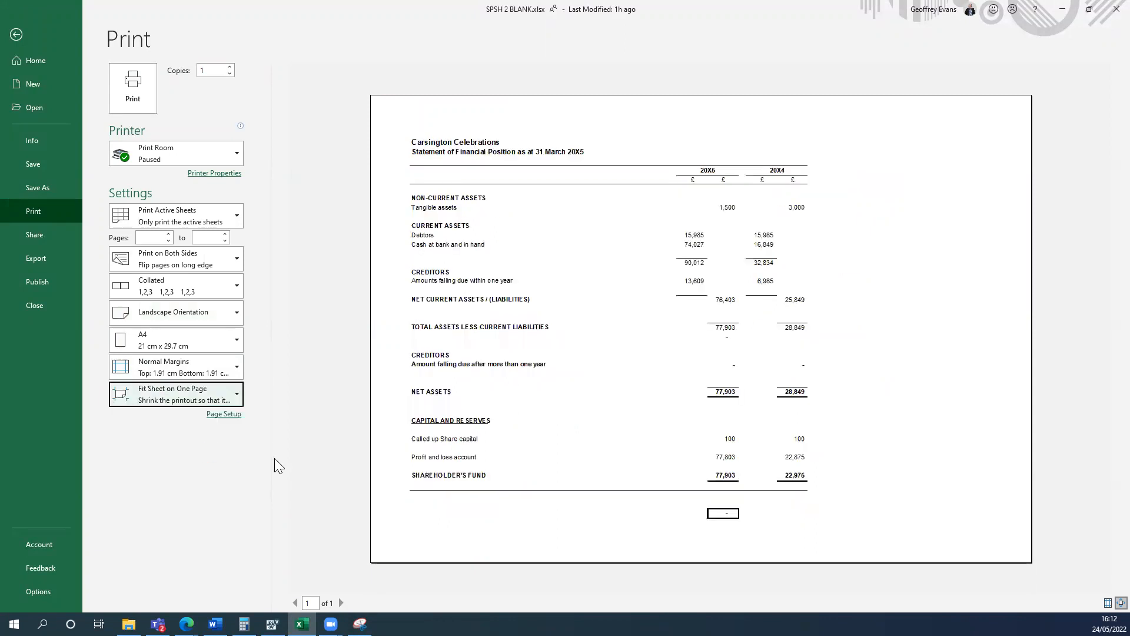
Set a custom left print margin of 0.5 and return to the A4 - SOFP worksheet.
left_click(237, 371)
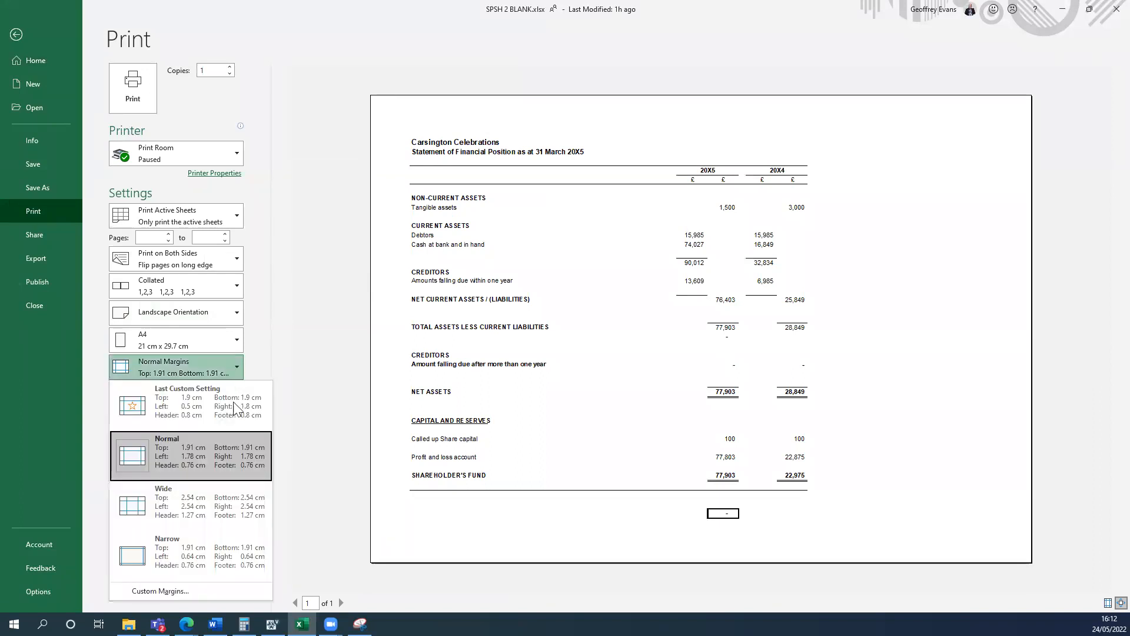
left_click(183, 592)
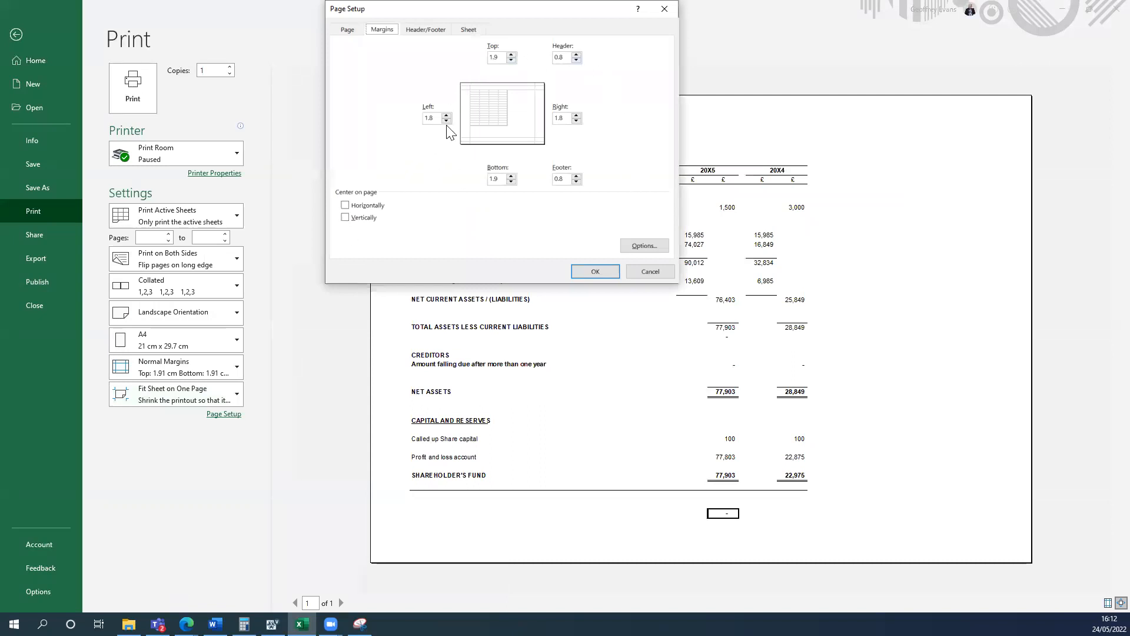
left_click(447, 121)
left_click(433, 116)
left_click(588, 271)
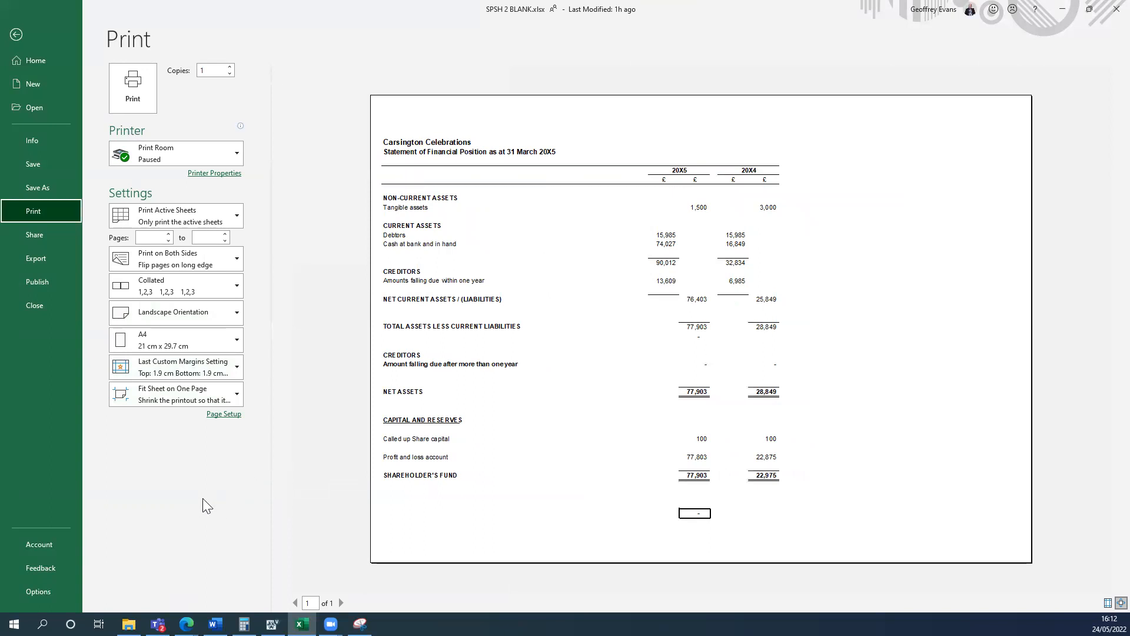
left_click(17, 38)
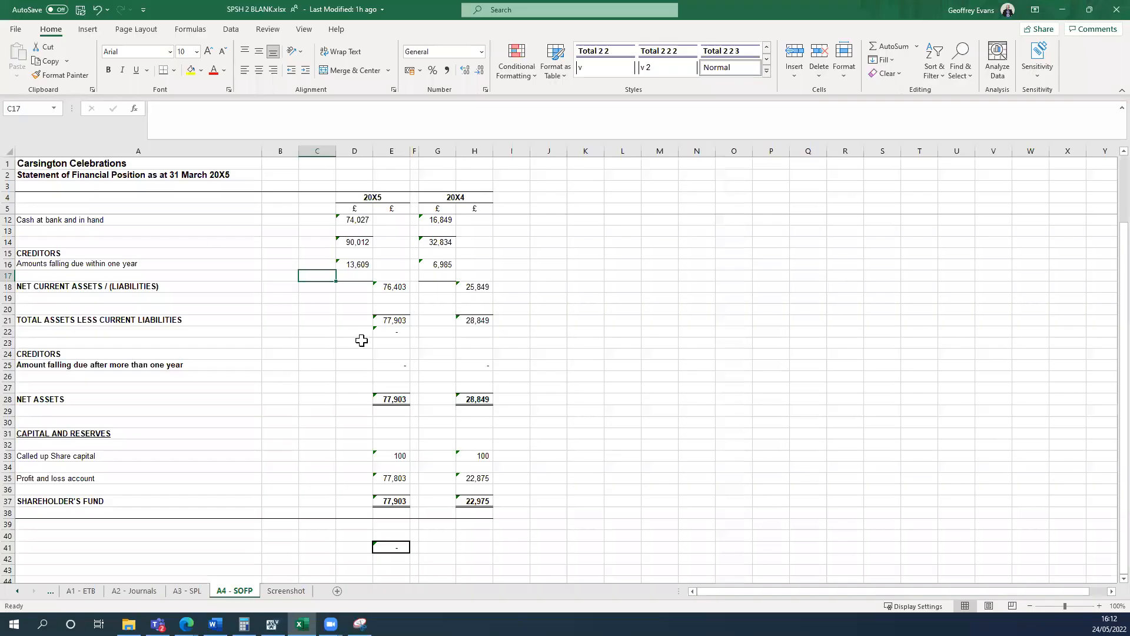
Look through the neighbouring worksheets and recheck the print preview of the A4 - SOFP worksheet.
left_click(187, 591)
left_click(128, 591)
left_click(273, 596)
left_click(242, 593)
left_click(15, 30)
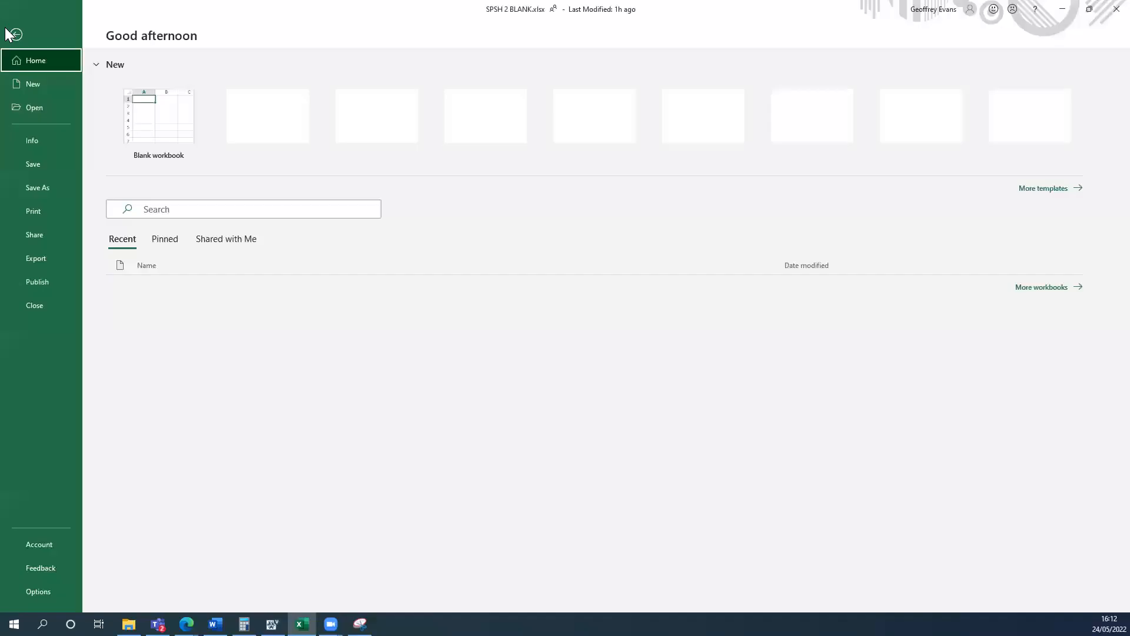
left_click(27, 212)
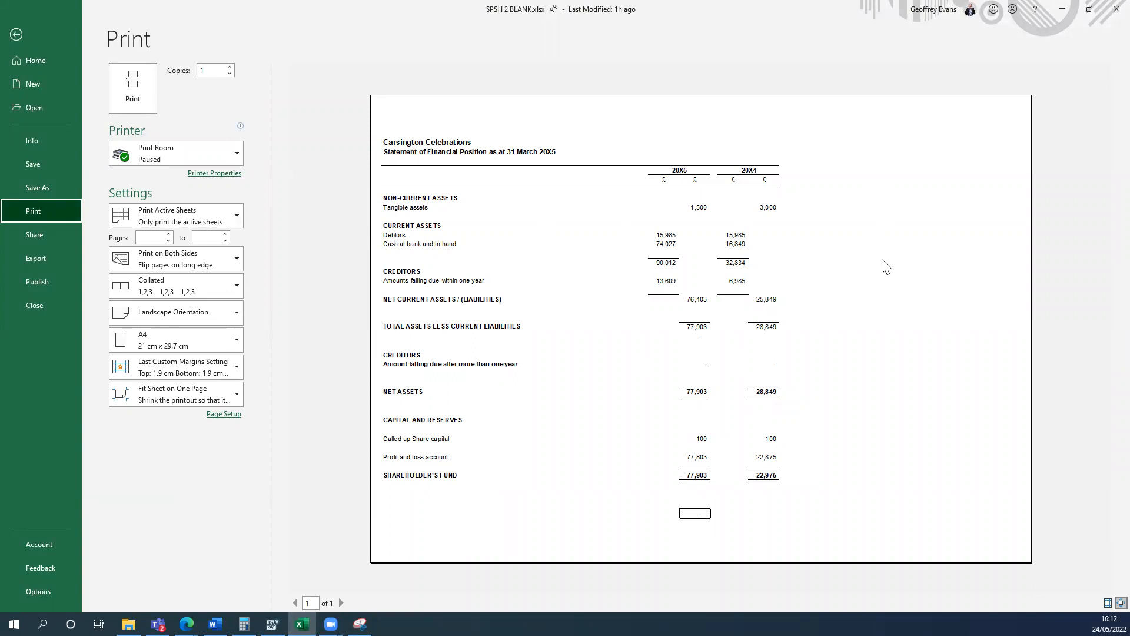
left_click(15, 35)
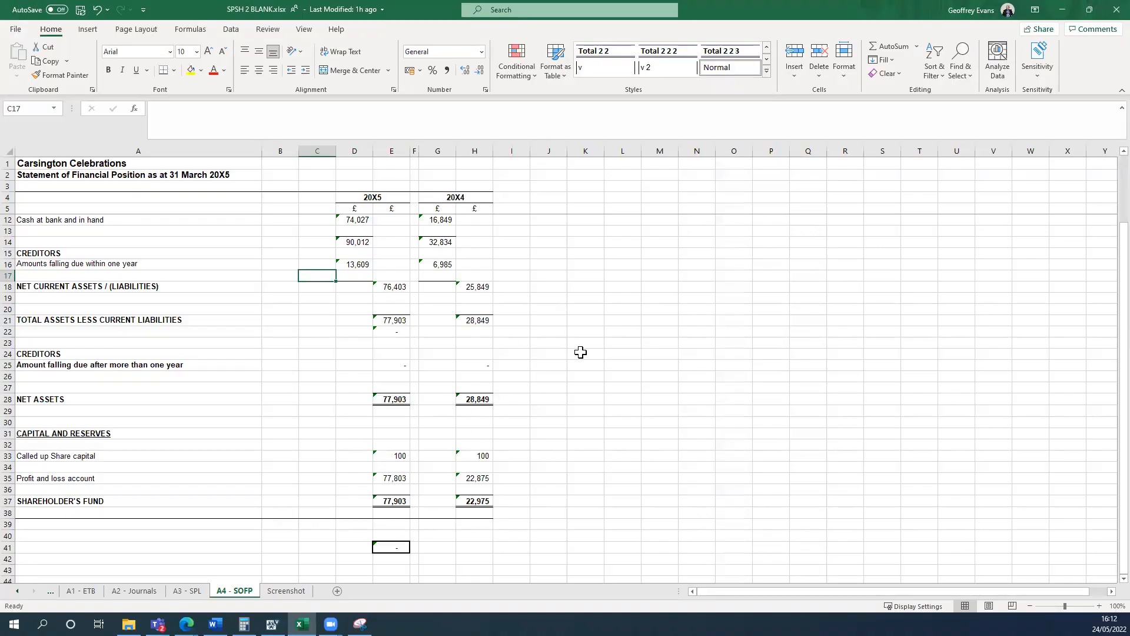
Place the workbook beside the task instructions, check the Task 4 protection requirements, and enlarge the workbook again.
key("super+Left")
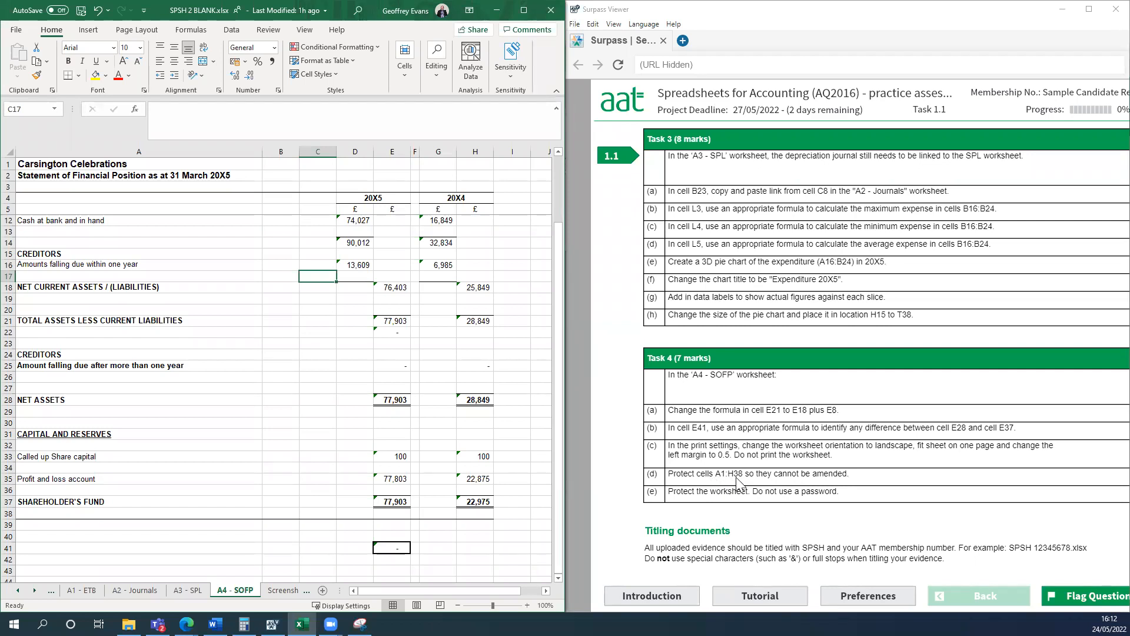
scroll(171, 264, "up", 1)
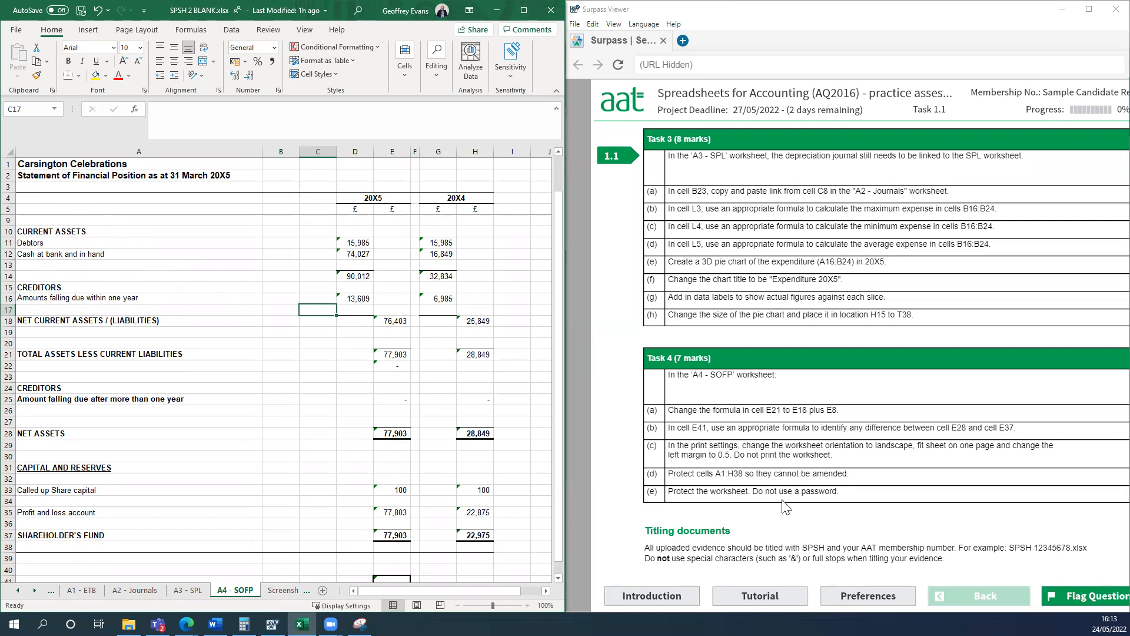
scroll(186, 307, "up", 1)
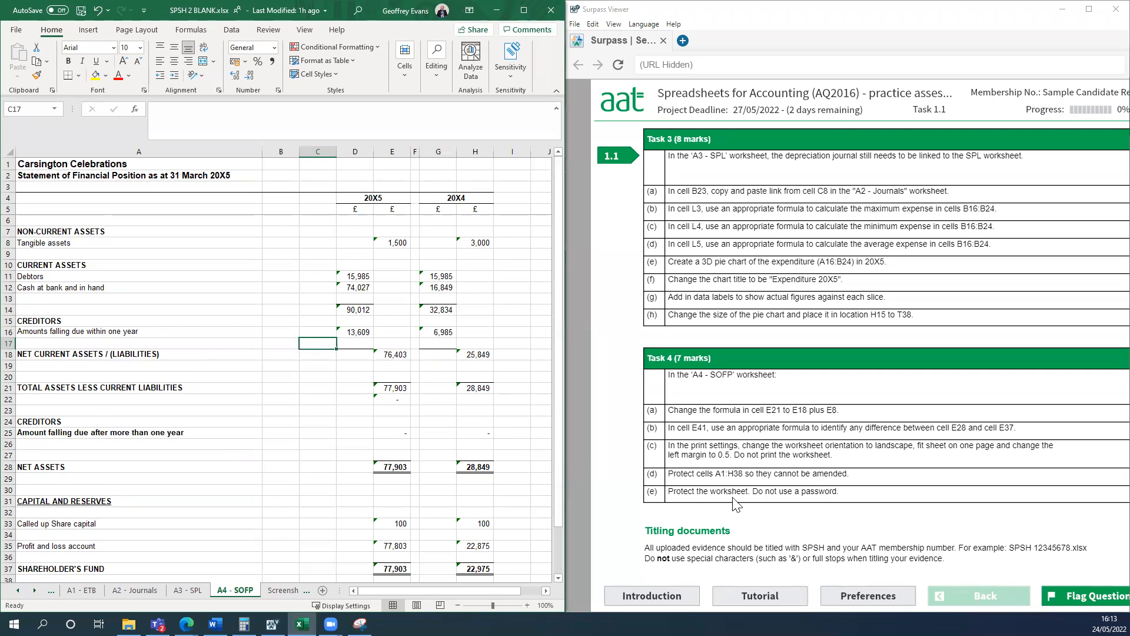
left_click(523, 10)
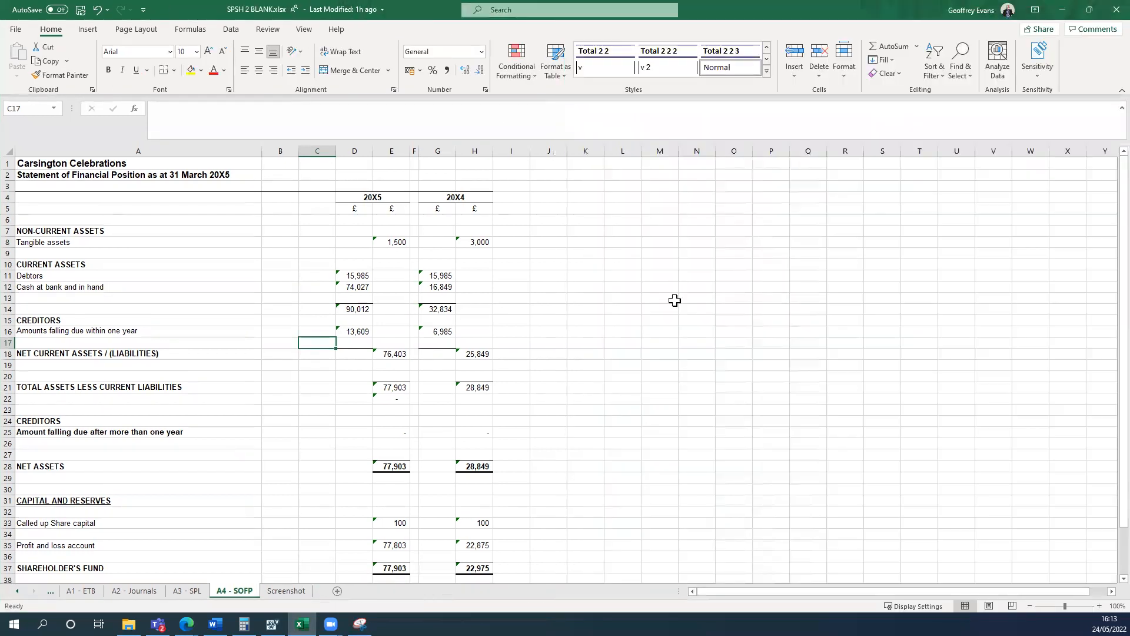
left_click(37, 163)
left_click_drag(37, 163, 477, 541)
left_click(249, 310)
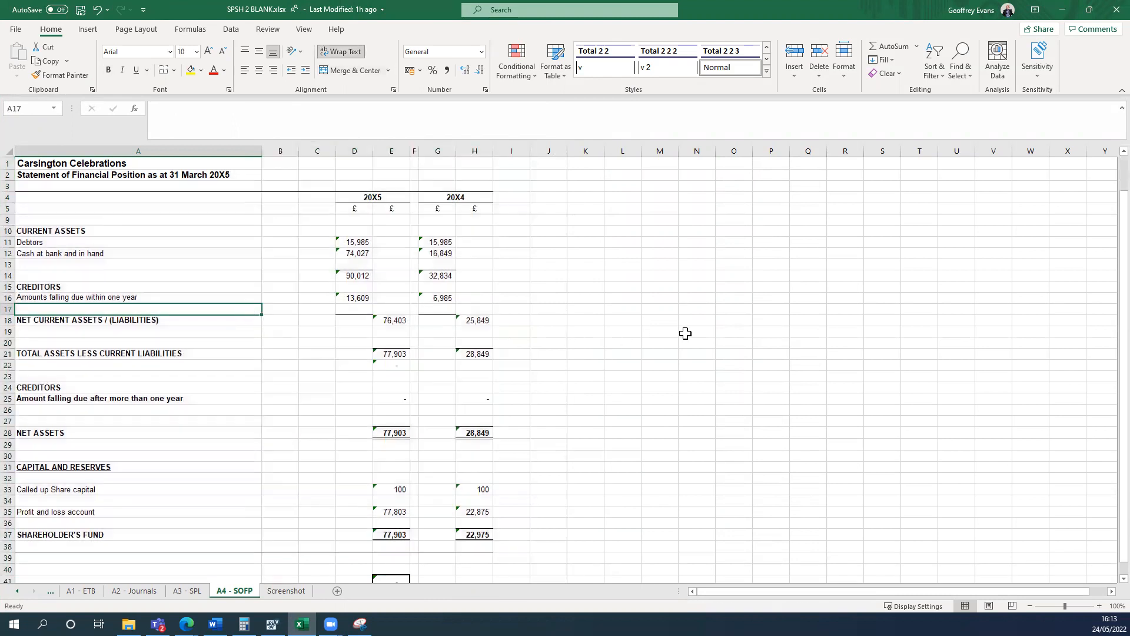
left_click(305, 275)
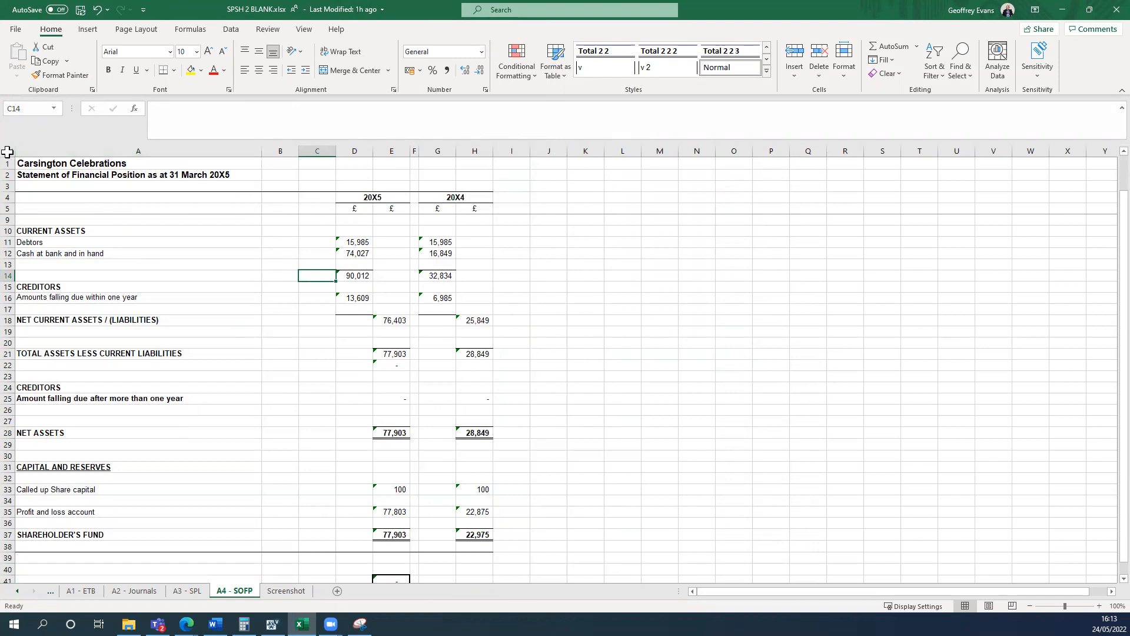
Turn off the Locked protection setting for all cells of the A4 - SOFP worksheet.
left_click(7, 151)
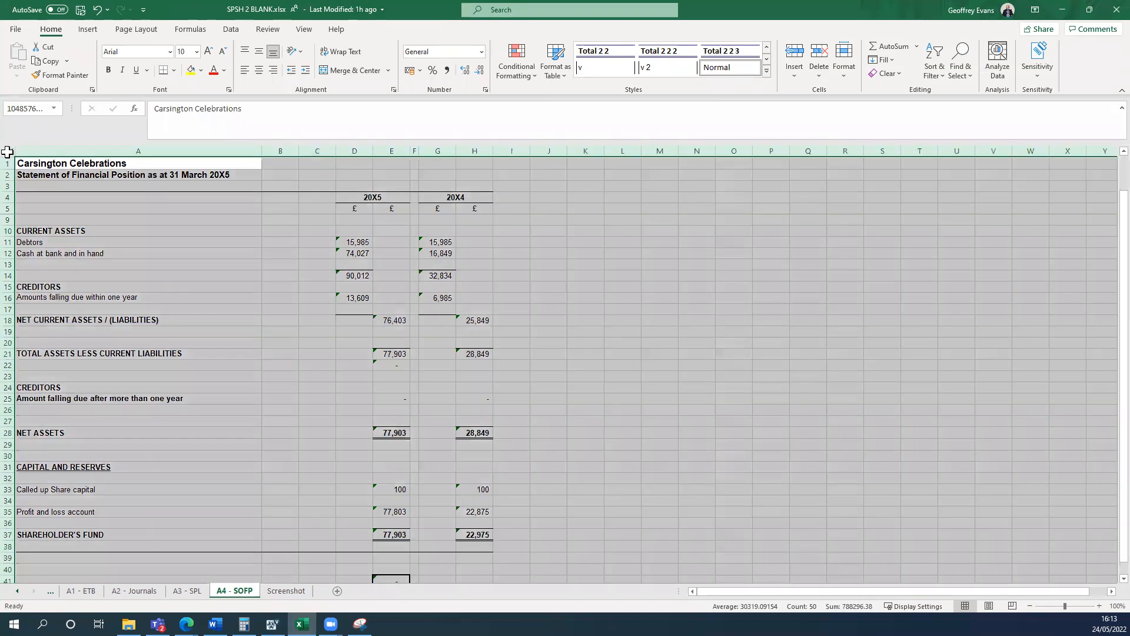
right_click(233, 251)
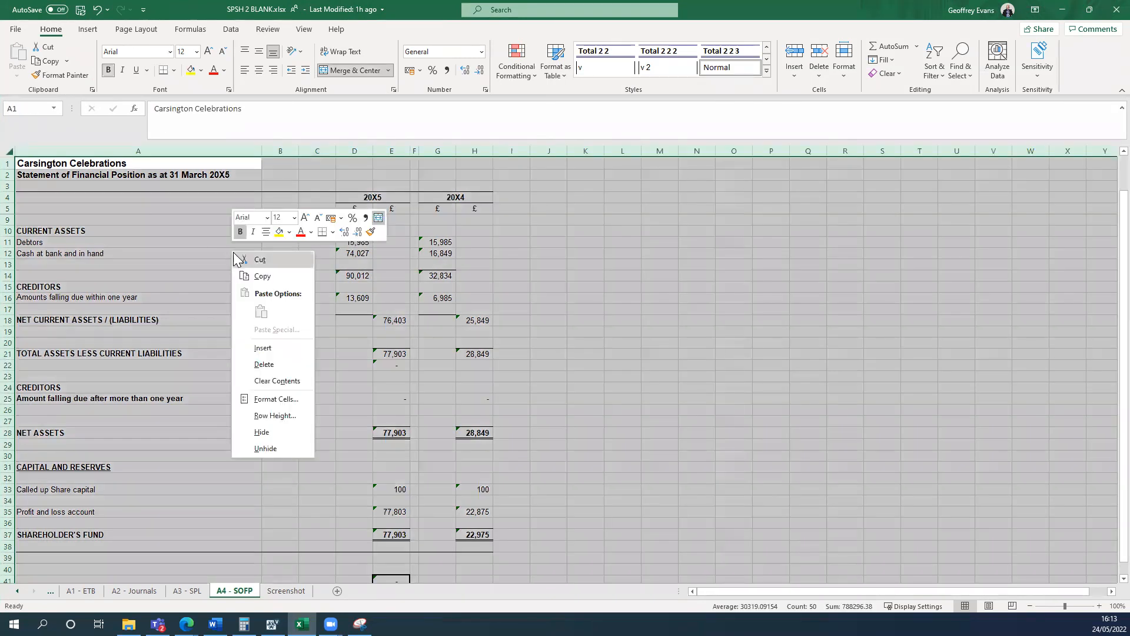
left_click(266, 399)
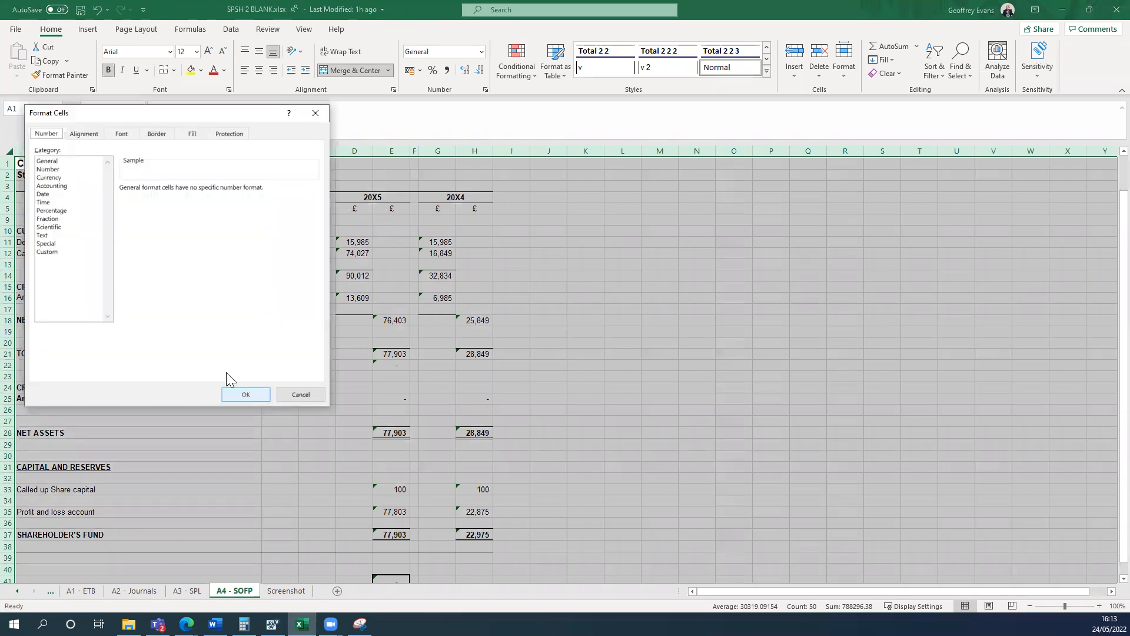
left_click(229, 134)
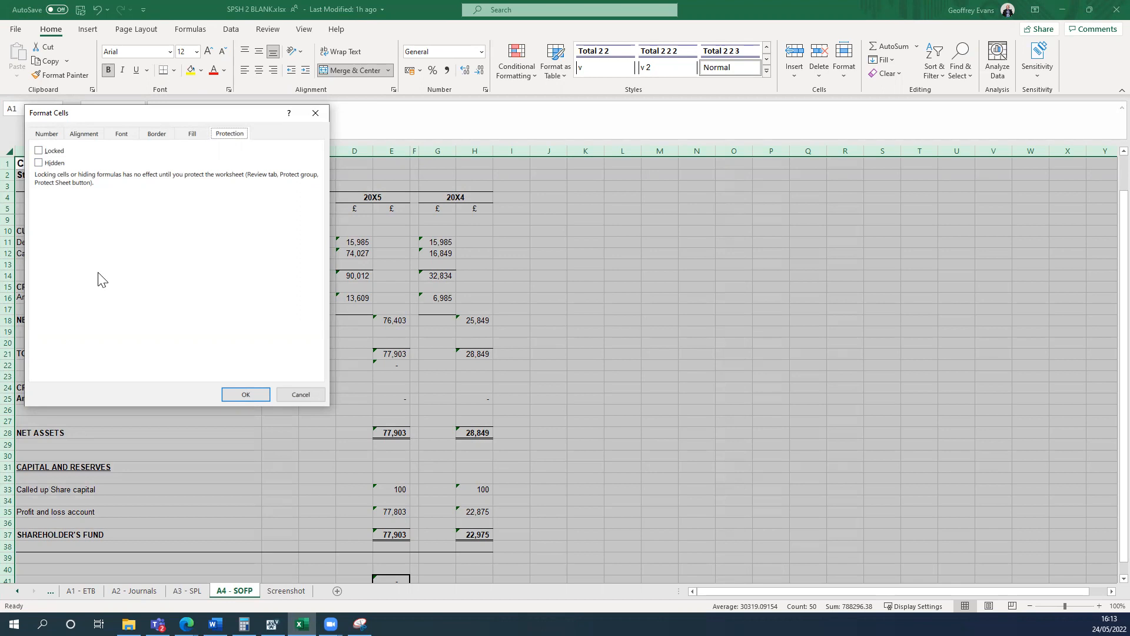
left_click(39, 152)
left_click(246, 395)
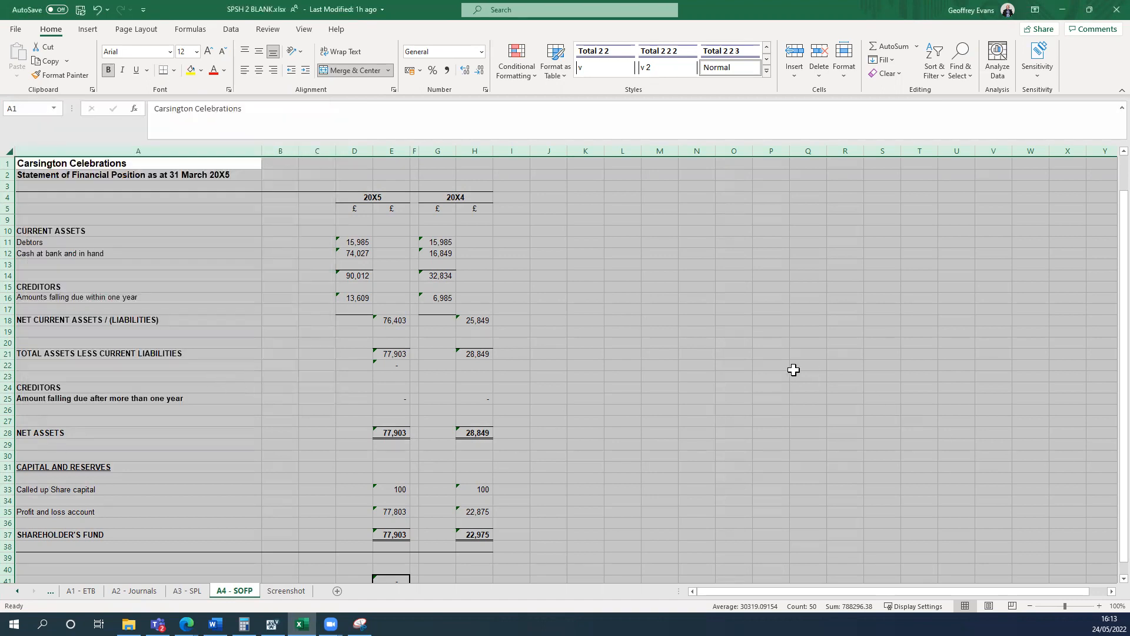
left_click(682, 312)
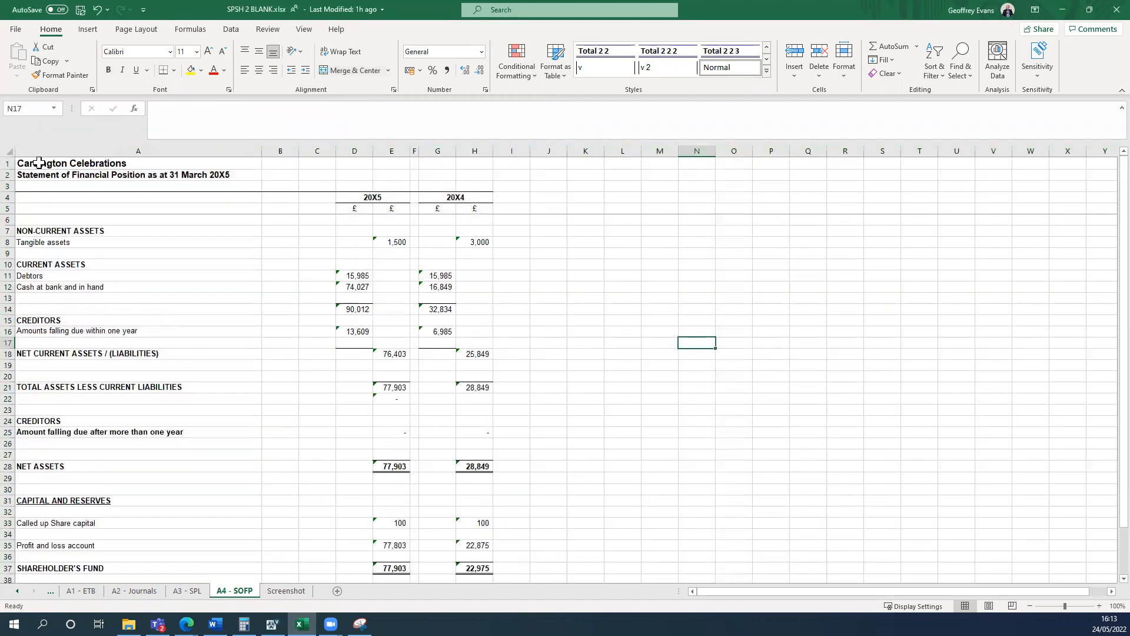
Turn on the Locked protection setting for cells A1:H38 only.
left_click(32, 160)
left_click_drag(112, 167, 453, 533)
right_click(254, 347)
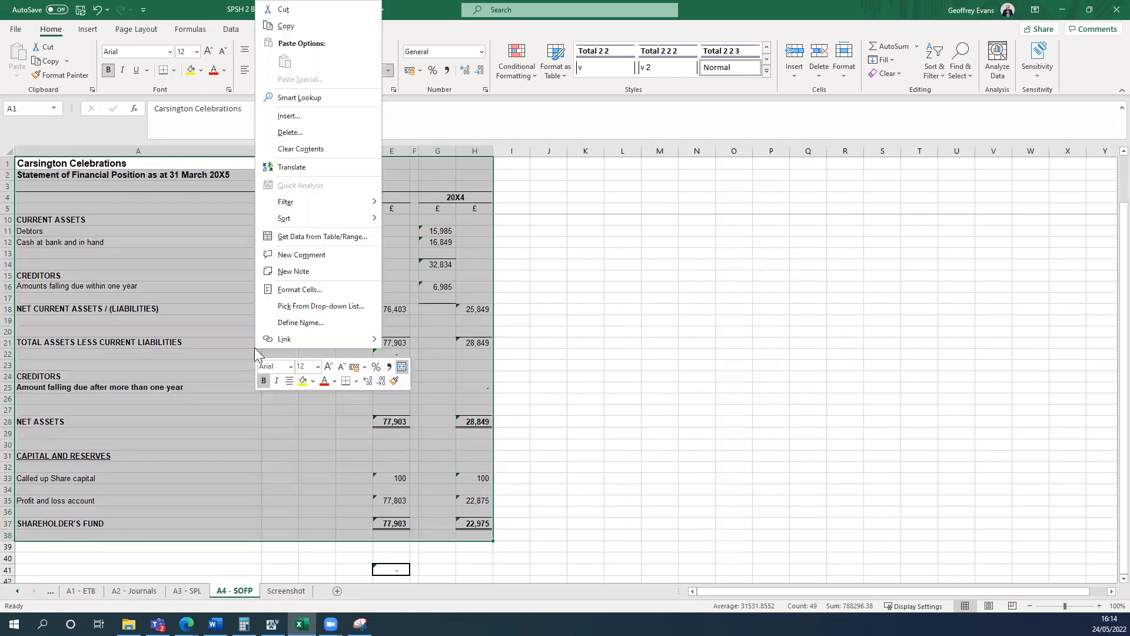
left_click(294, 290)
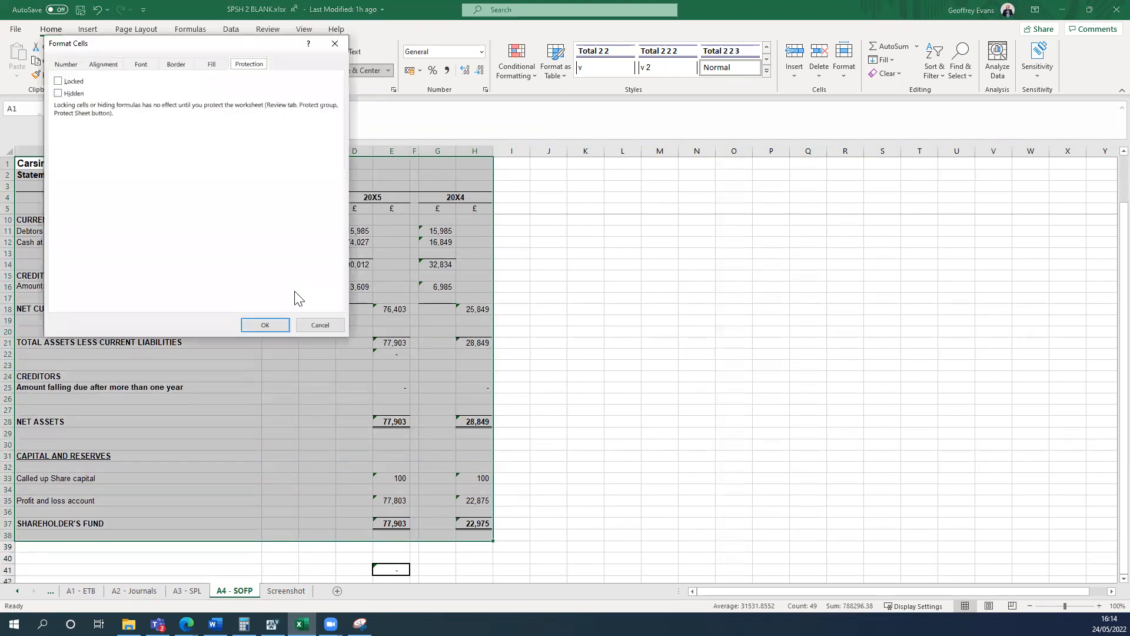
left_click(62, 81)
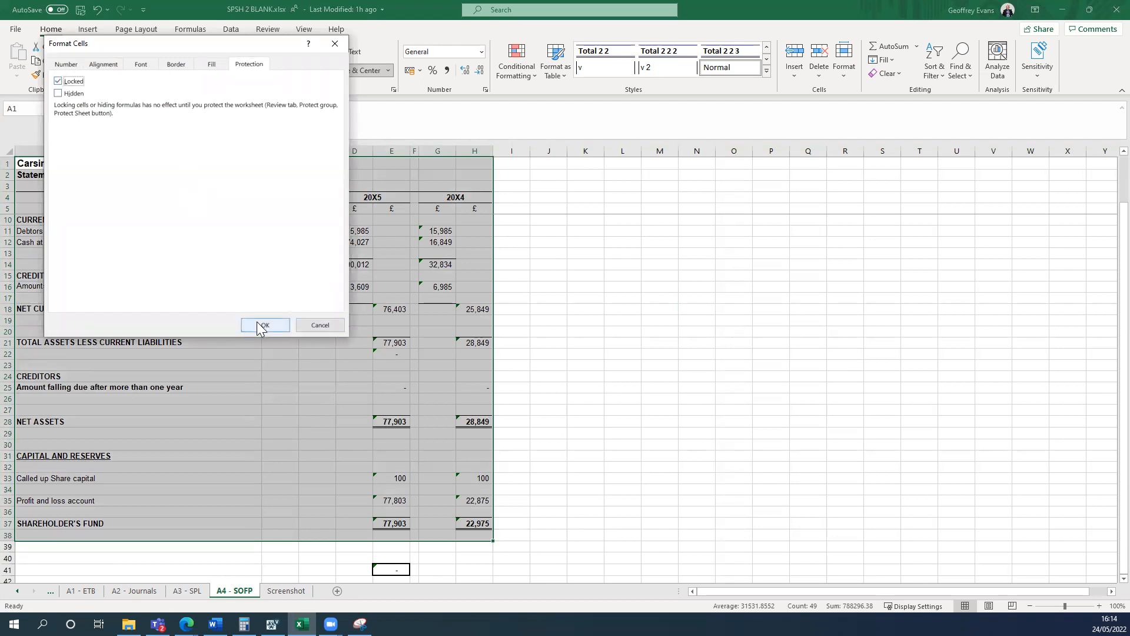
left_click(263, 325)
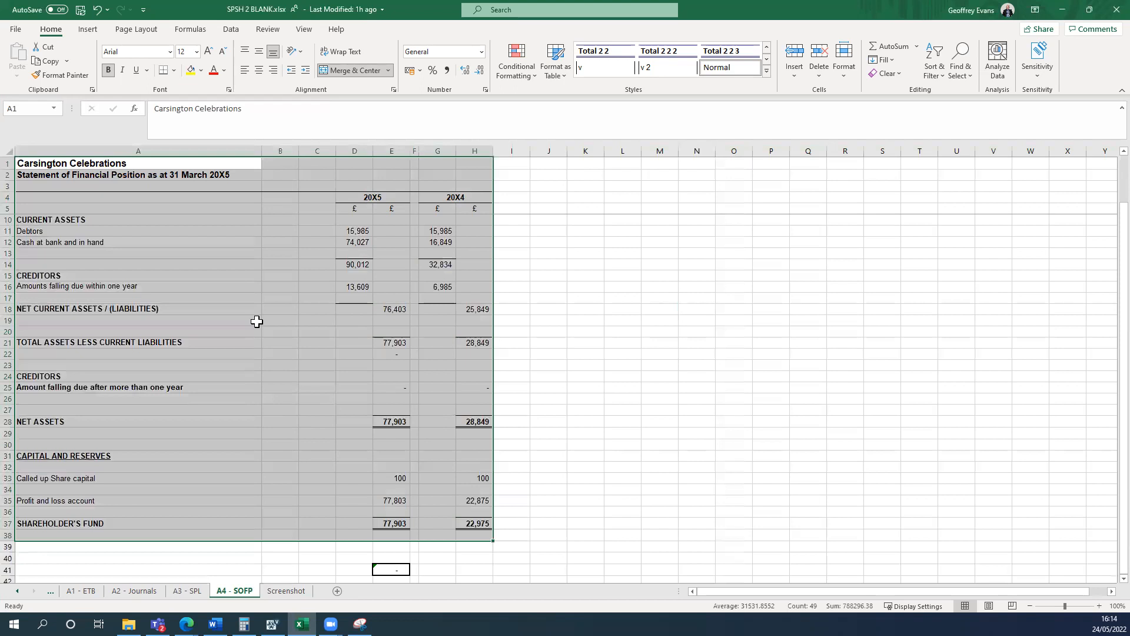
Protect the A4 - SOFP worksheet without a password, keeping the default user permissions.
left_click(230, 30)
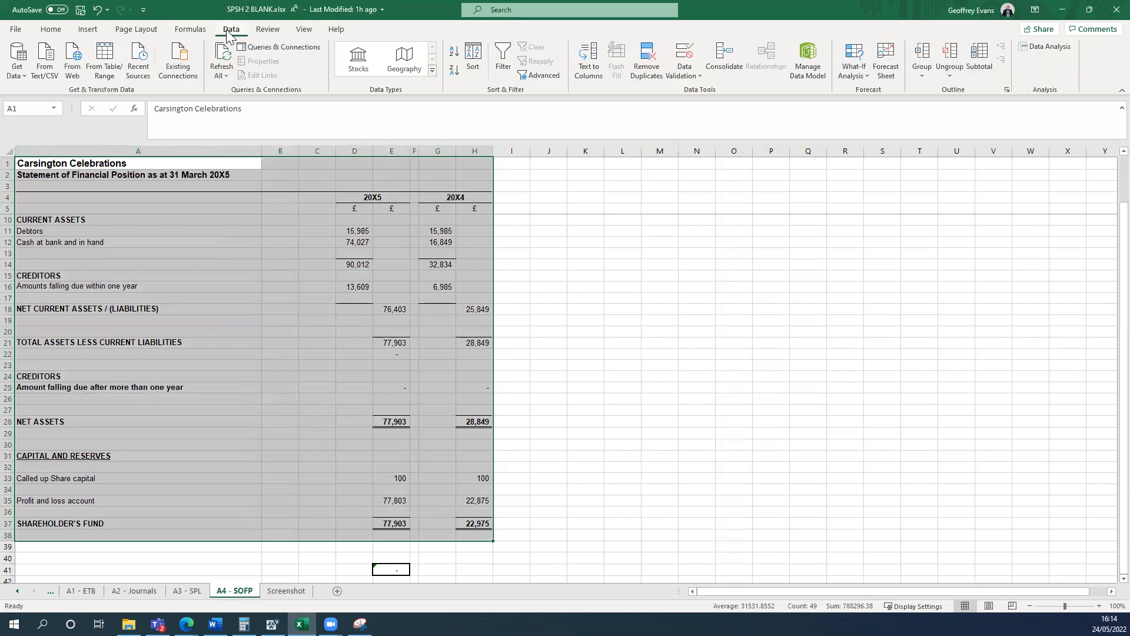
left_click(267, 33)
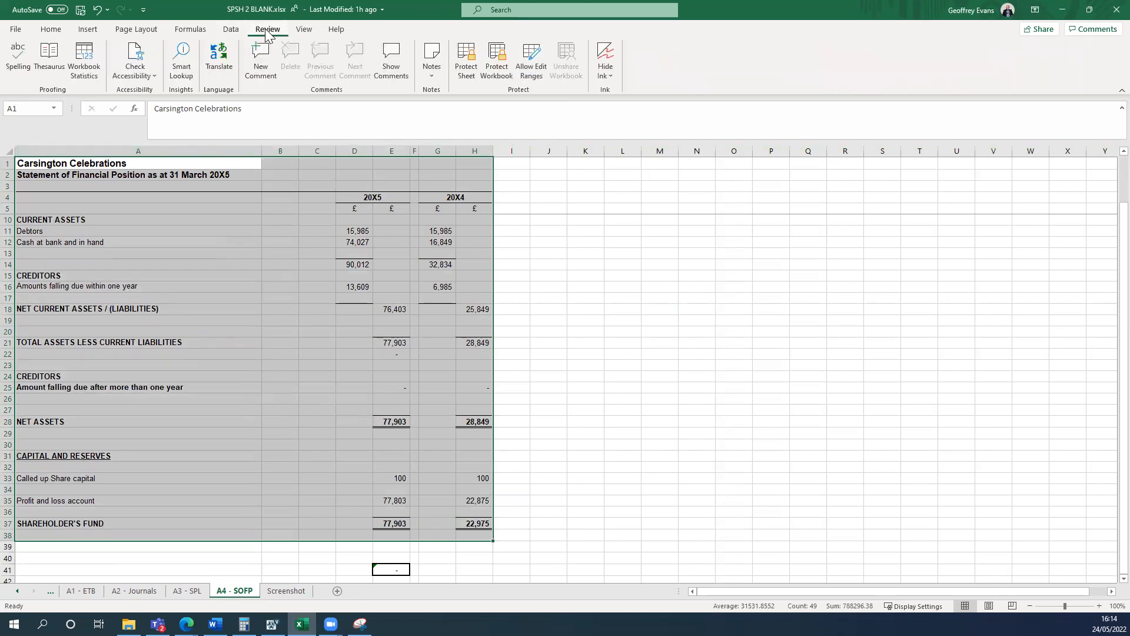
left_click(468, 64)
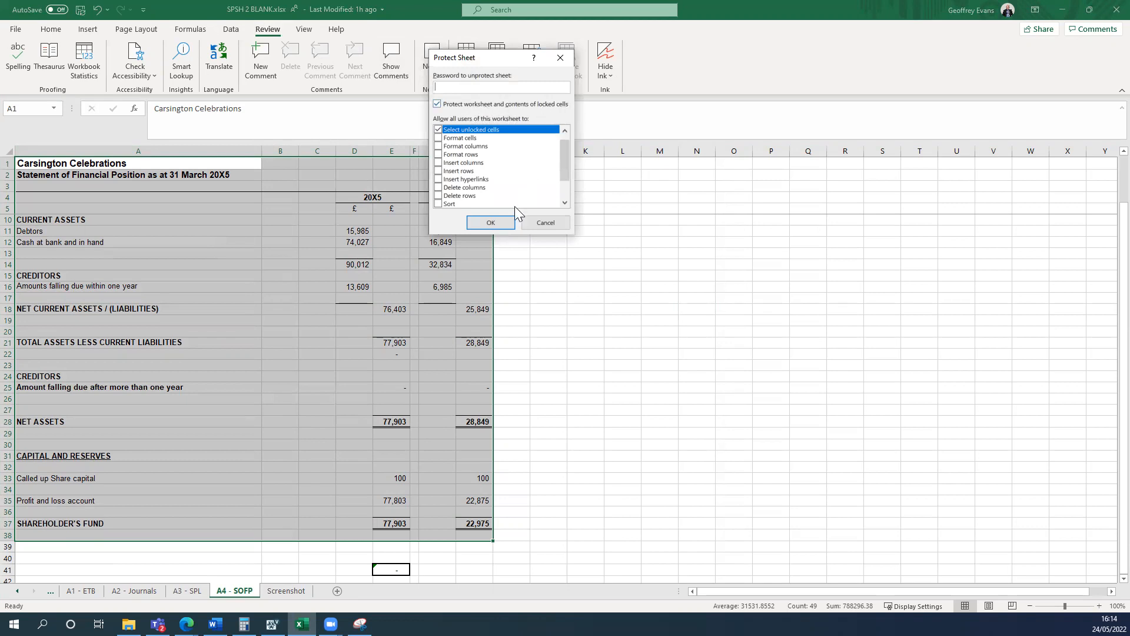
left_click(495, 223)
Test editing outside the locked range by entering zczxzxczxczxcz in cell L14, and delete that entry.
left_click(624, 263)
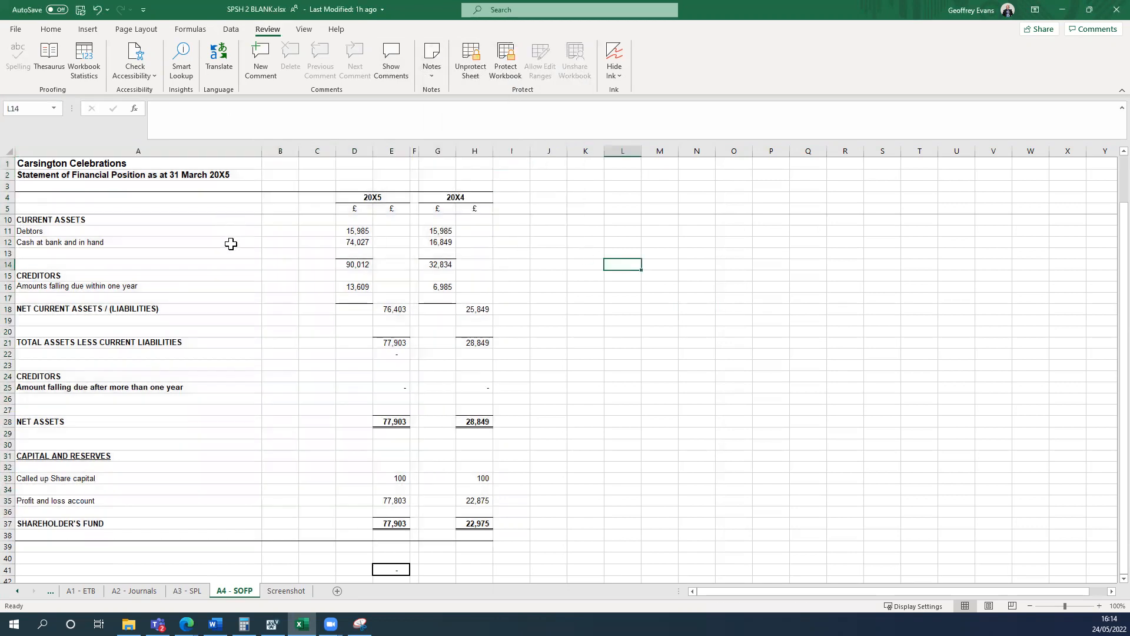
type("zczxzxczxczxcz")
key("ctrl+Return")
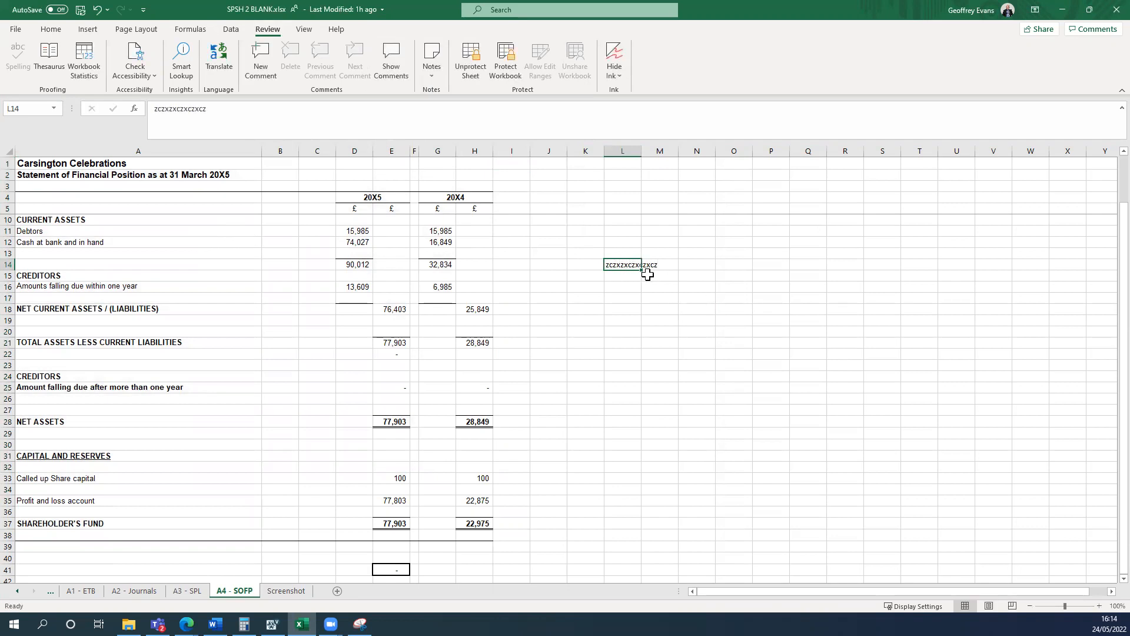
key("Delete")
Enter the test text cv in cell O17, outside the locked range.
left_click(733, 298)
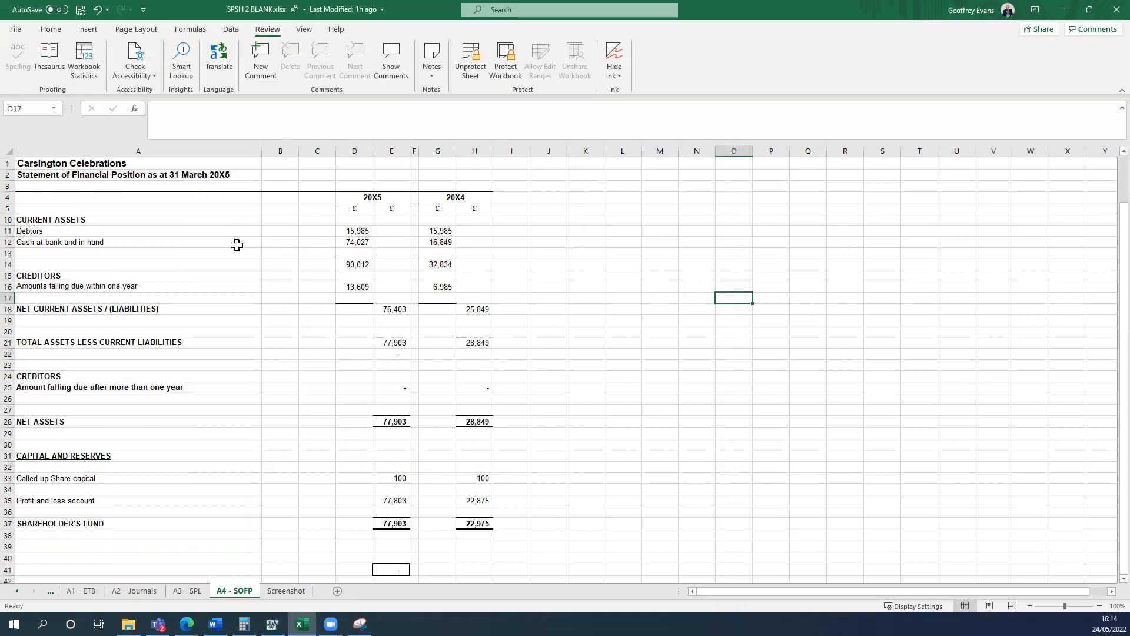
type("cv")
left_click(659, 266)
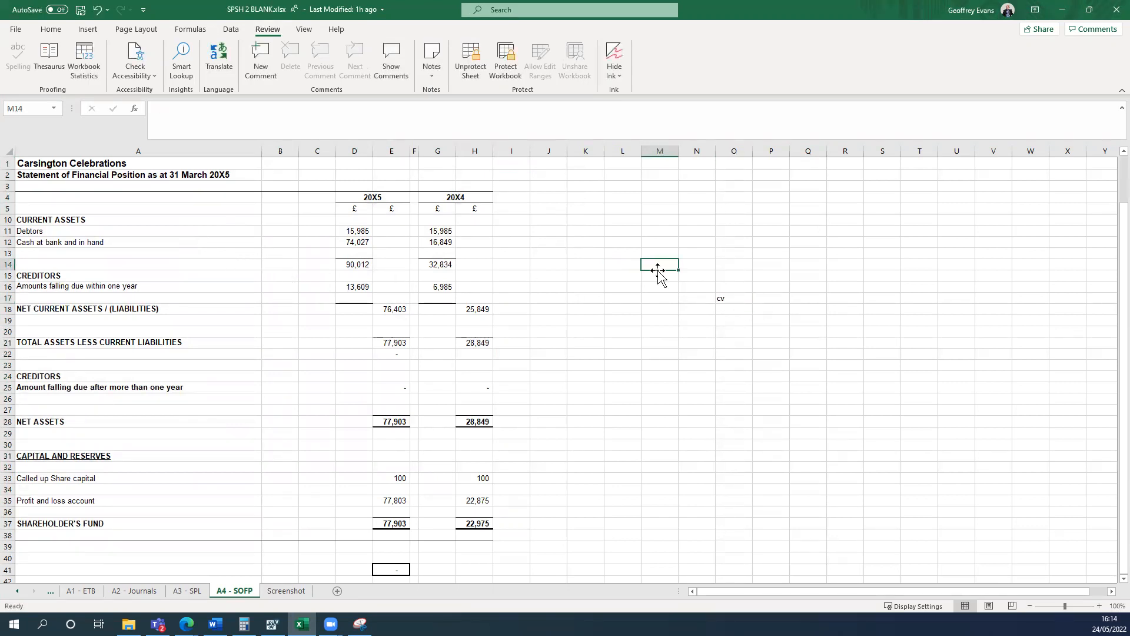
left_click(721, 296)
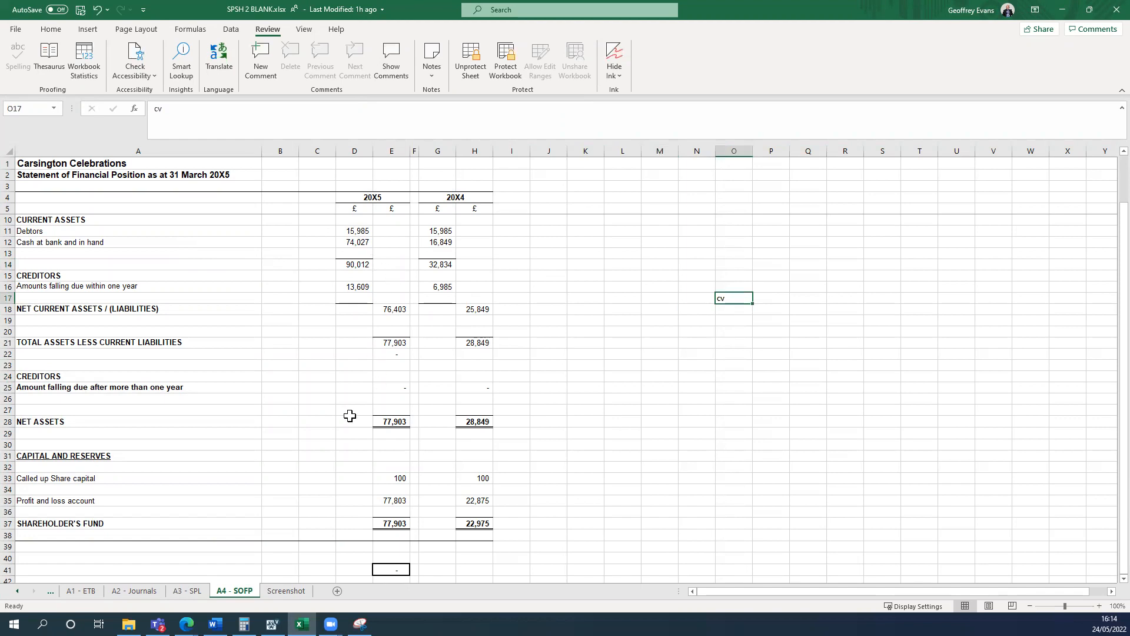
left_click(303, 542)
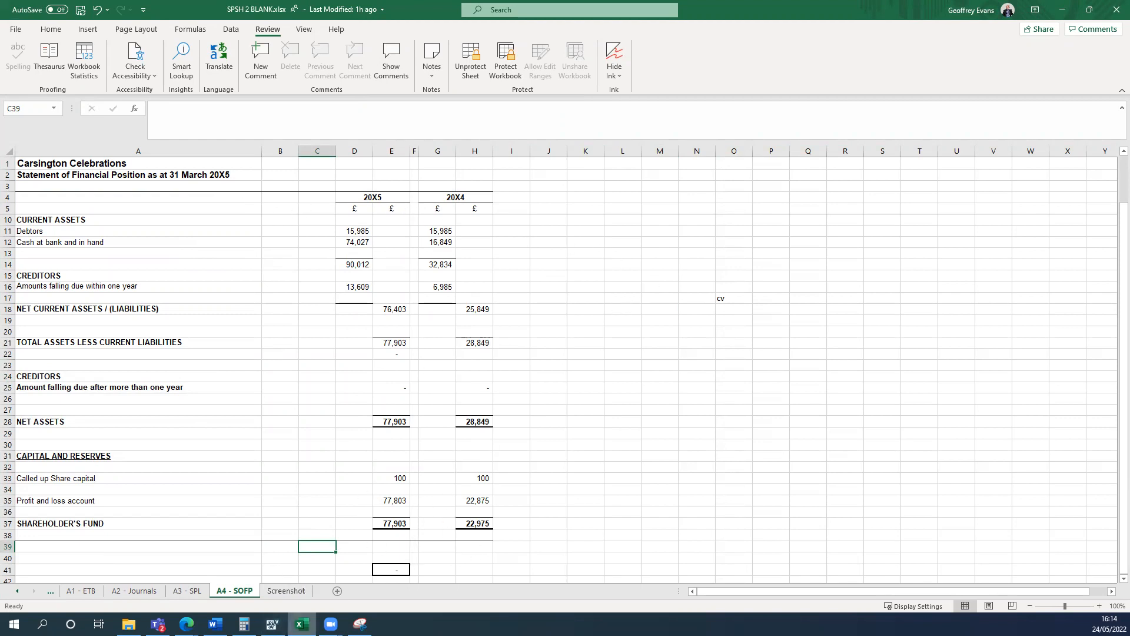
left_click(547, 351)
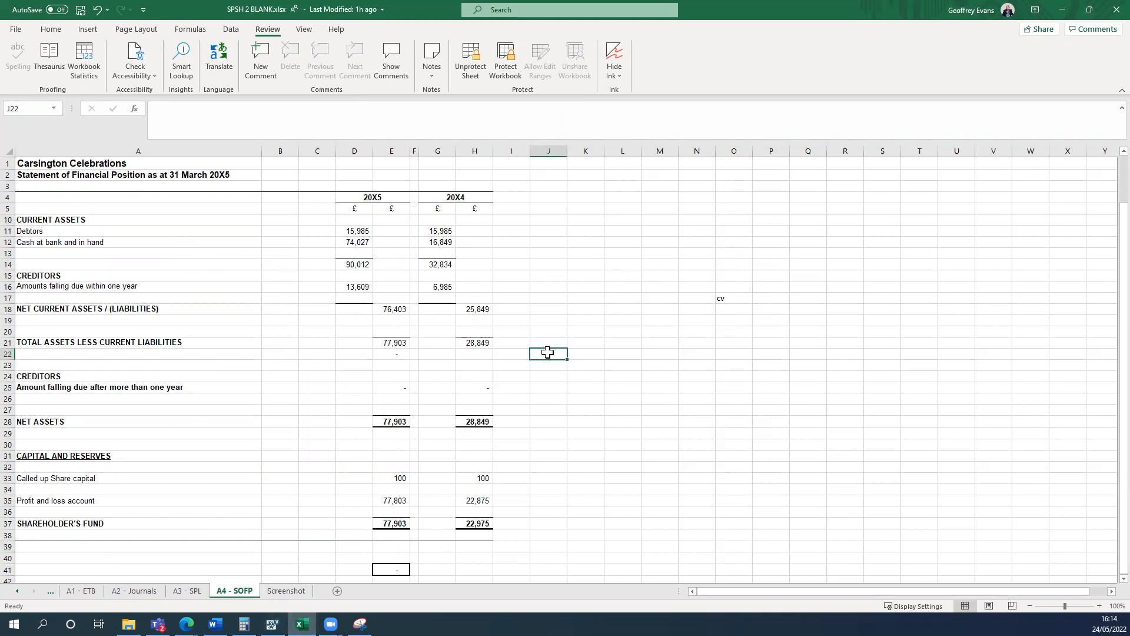
Place the workbook side by side with the assessment instructions and review the Task 3 and Task 4 requirements against the finished work.
key("super+Left")
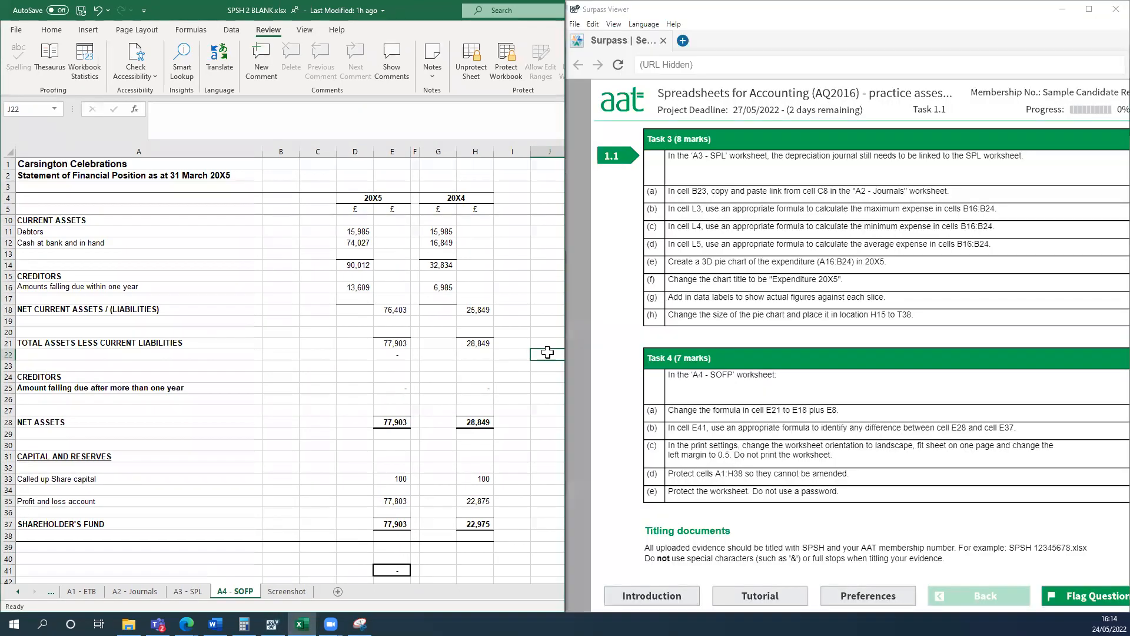
scroll(781, 496, "down", 1)
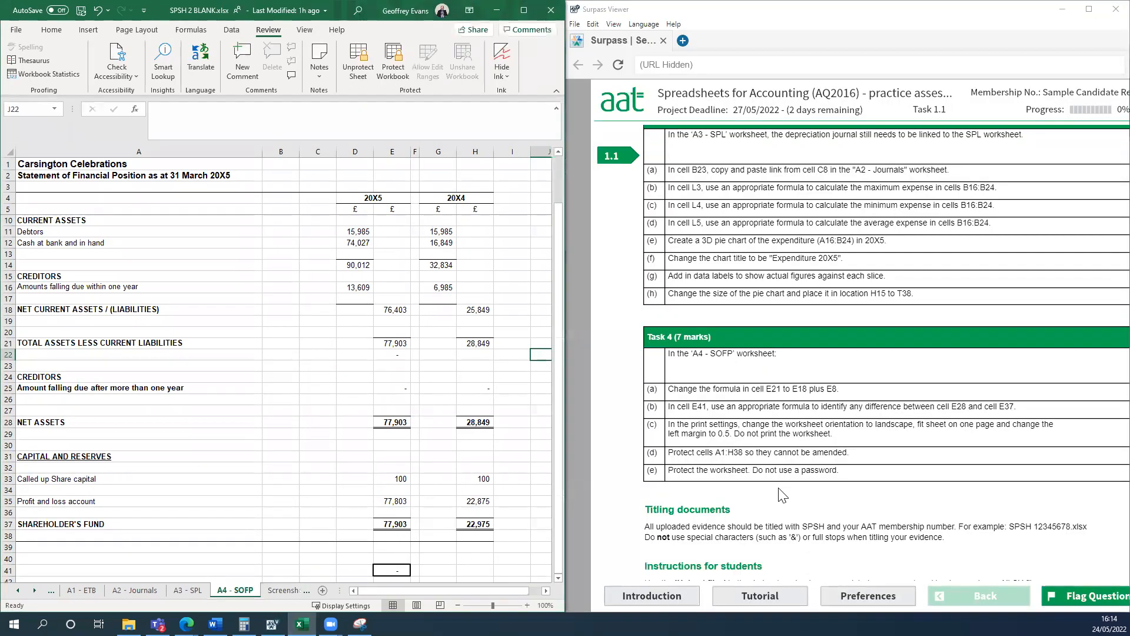
scroll(781, 496, "up", 2)
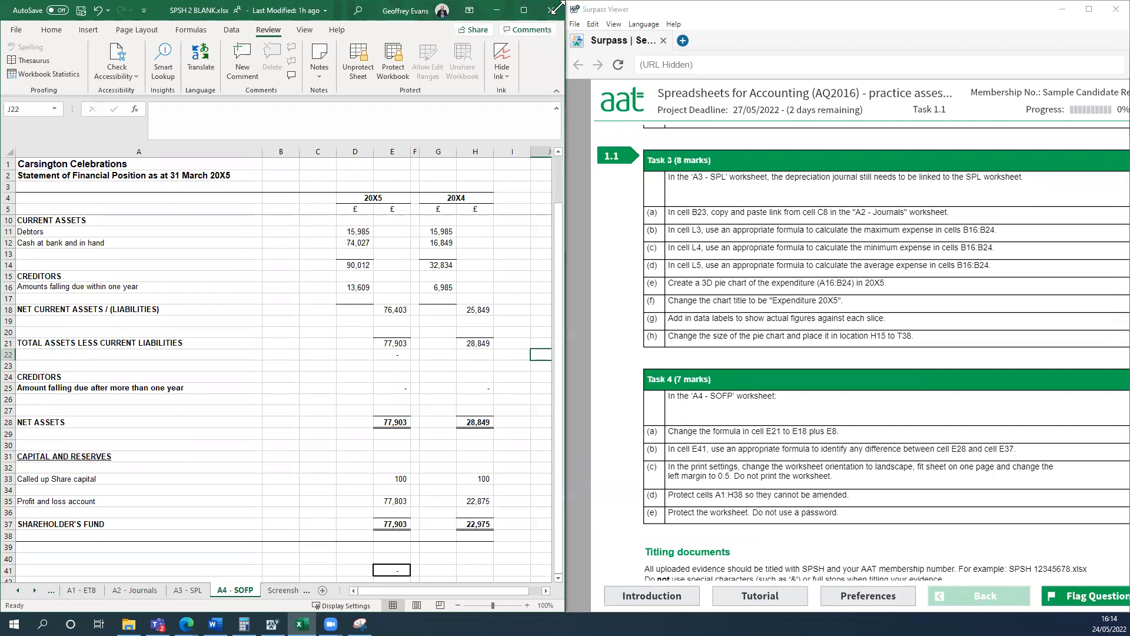
scroll(759, 296, "down", 1)
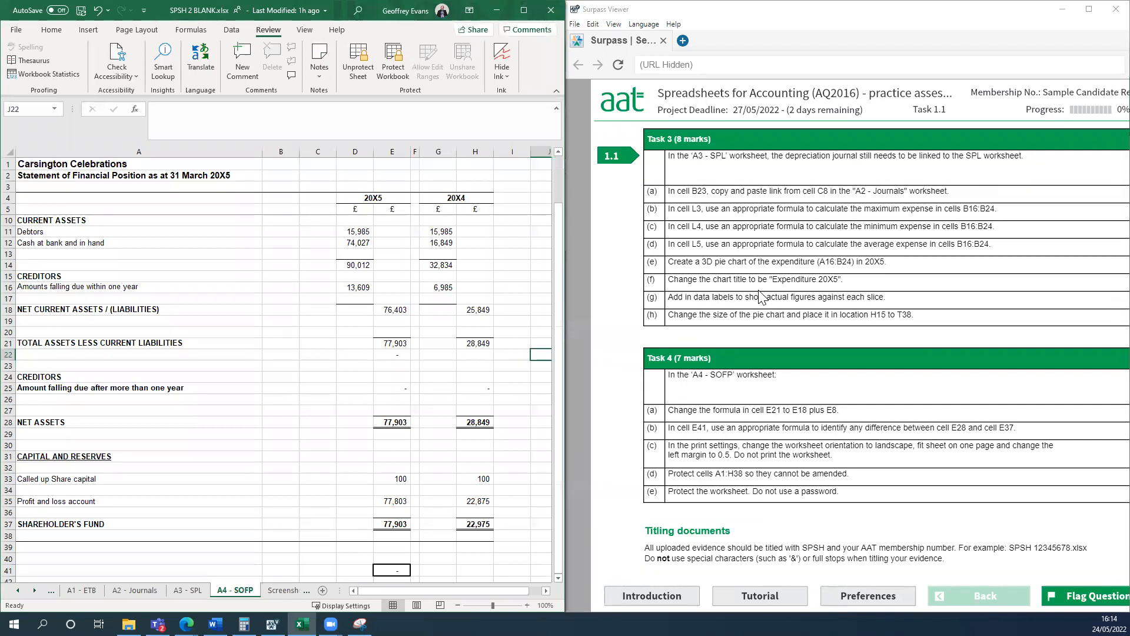